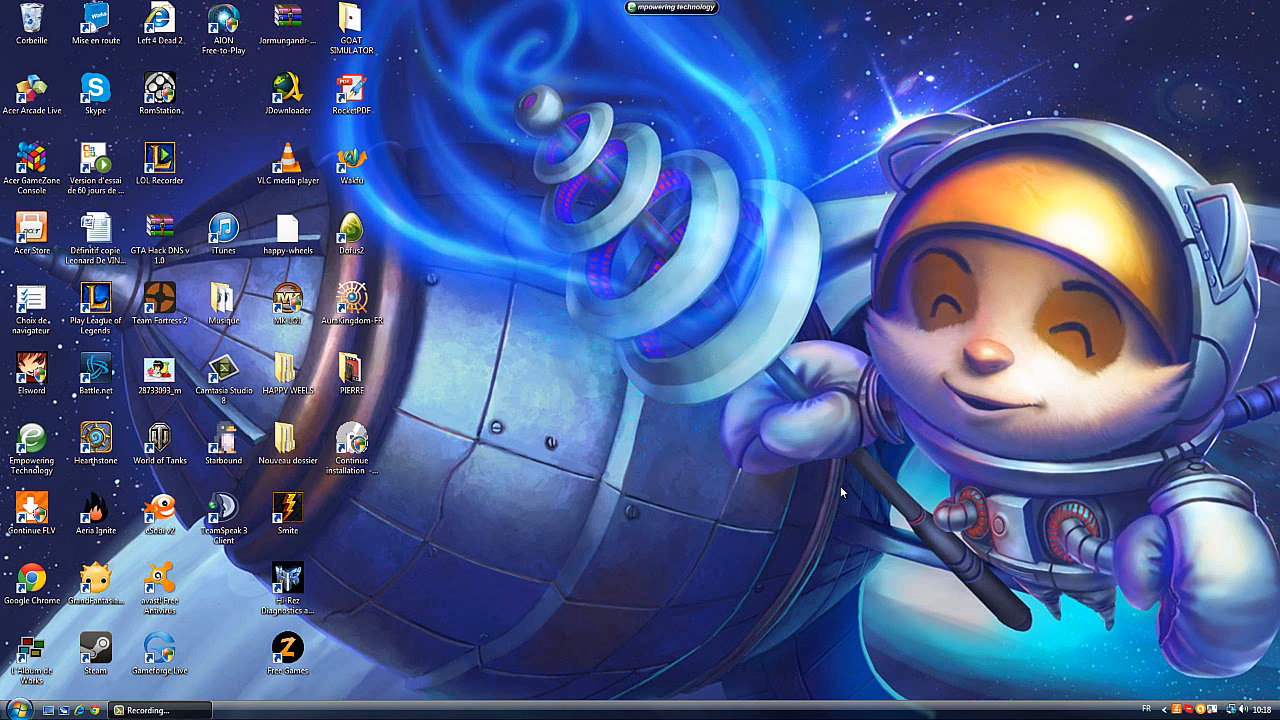
Launch Camtasia Studio 8 and continue with the evaluation version
left_click(224, 372)
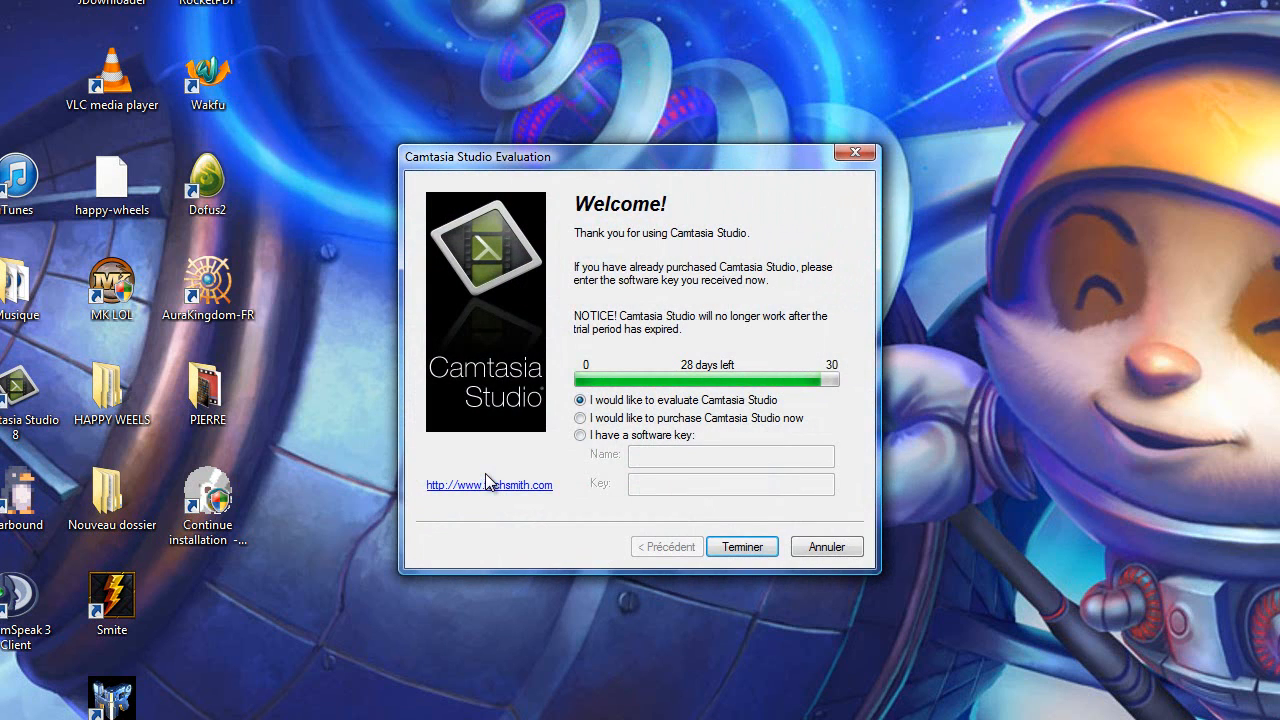
left_click(741, 547)
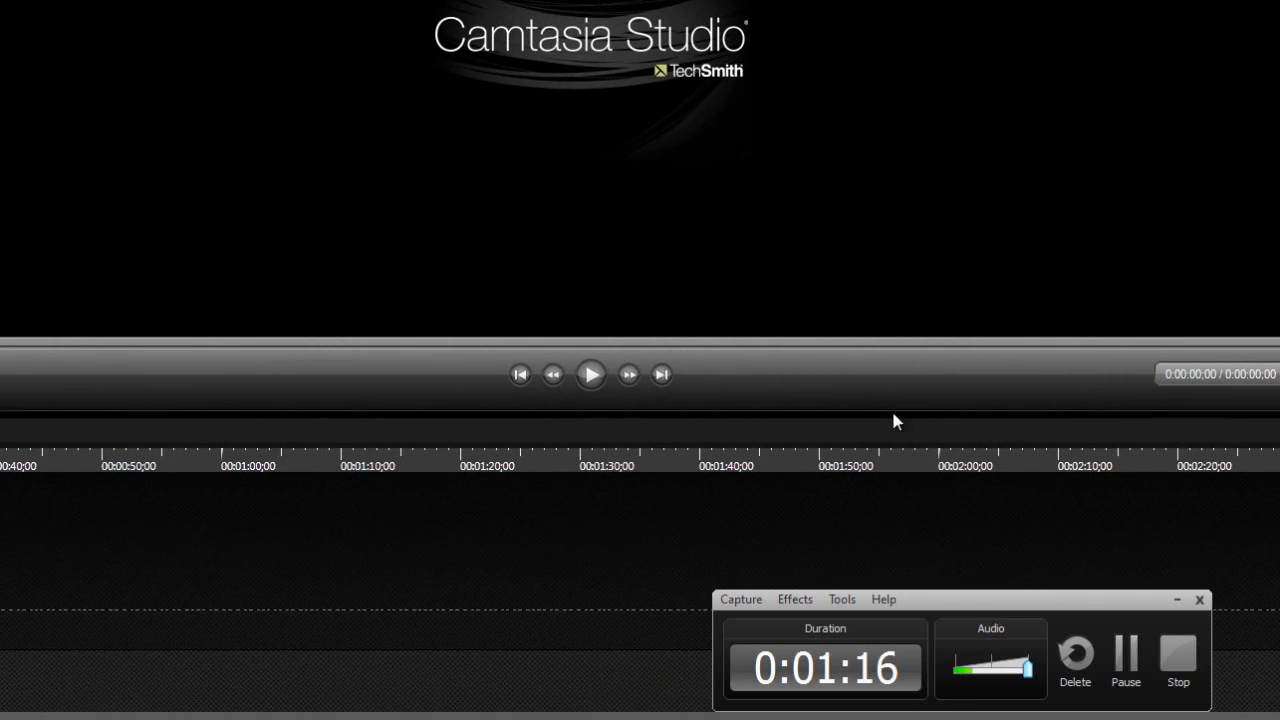
Move the recording controls window to the lower part of the editor's preview area
left_click_drag(1005, 594, 383, 91)
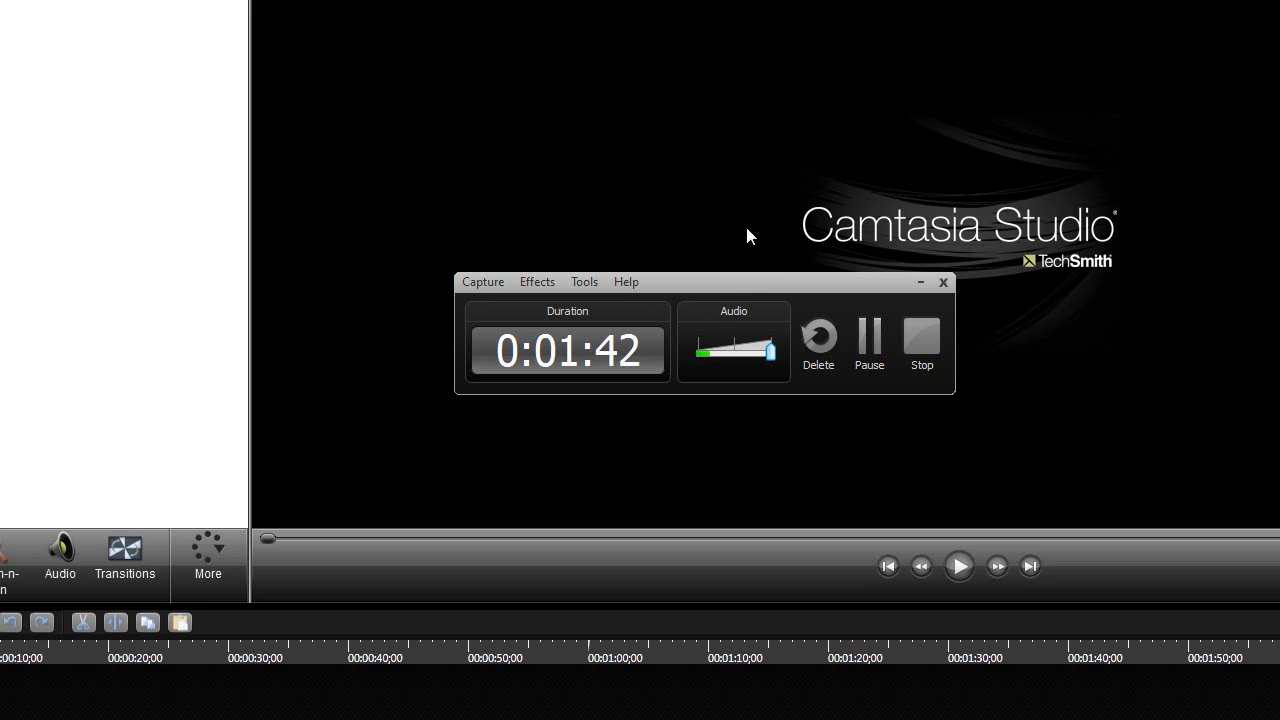
left_click_drag(763, 280, 737, 298)
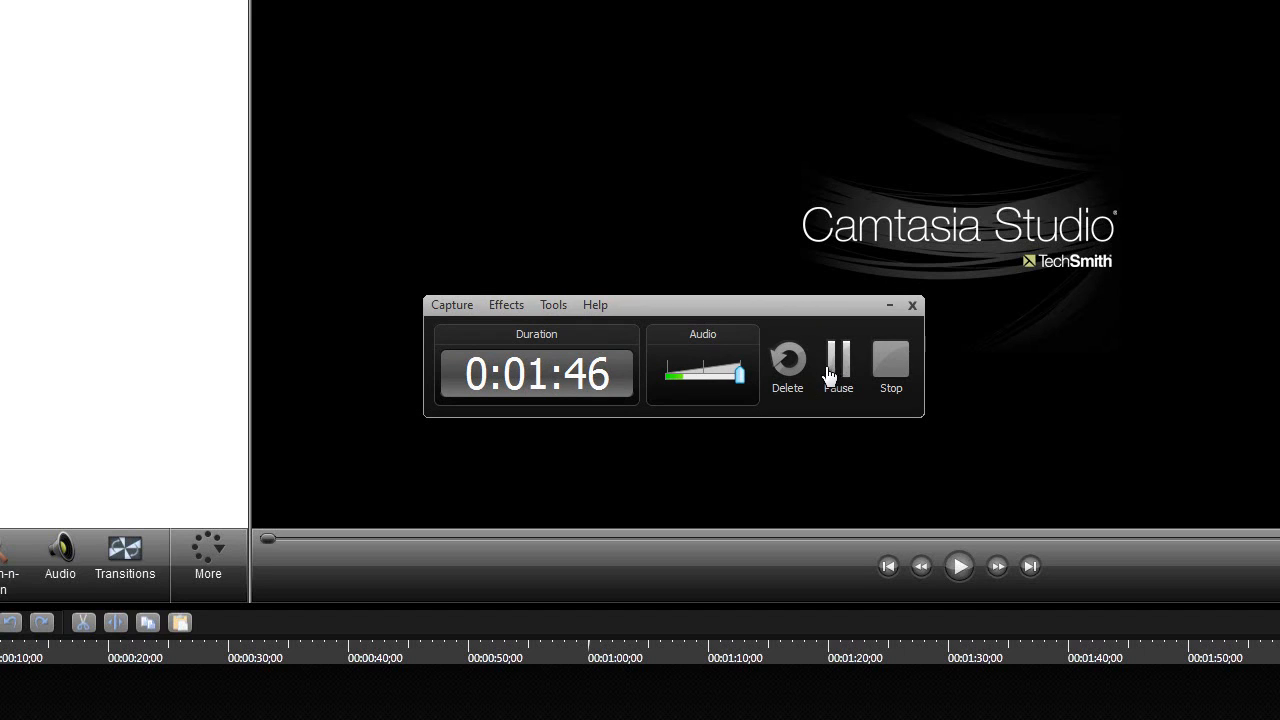
left_click_drag(689, 306, 590, 356)
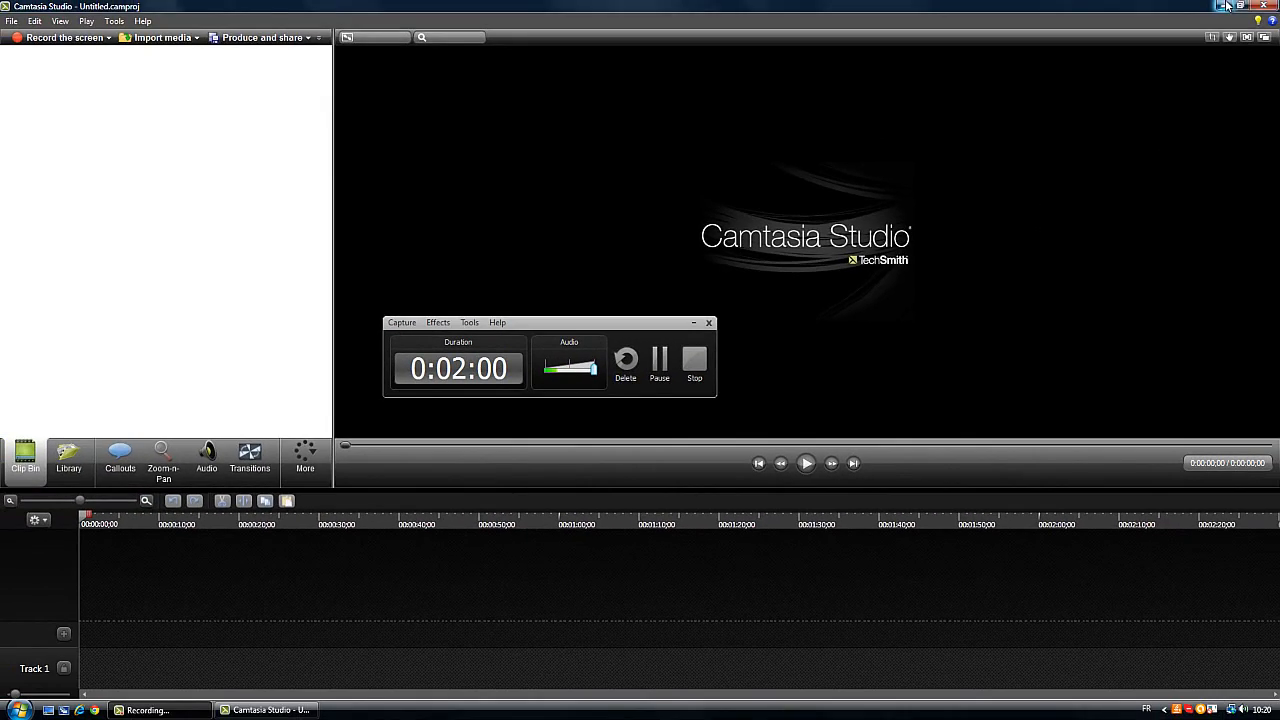
left_click(1226, 6)
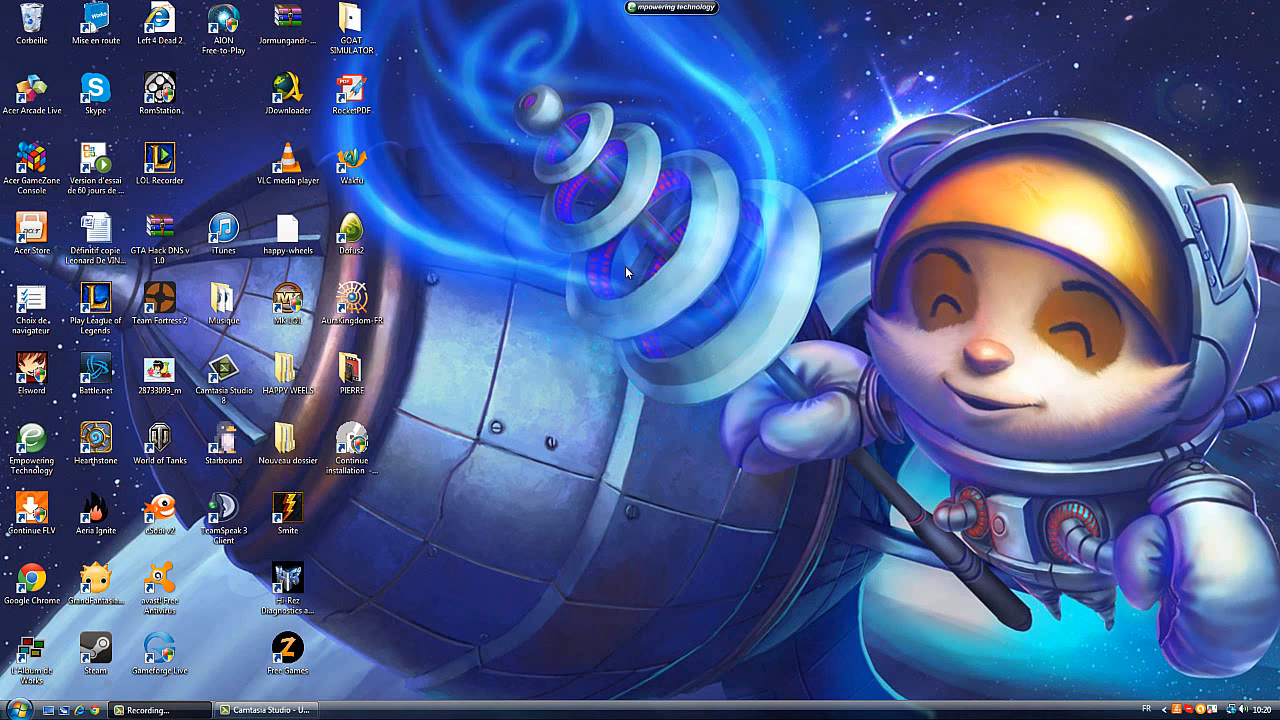
left_click_drag(1278, 1, 751, 345)
left_click_drag(488, 30, 33, 389)
left_click_drag(538, 247, 1139, 613)
left_click_drag(576, 56, 322, 292)
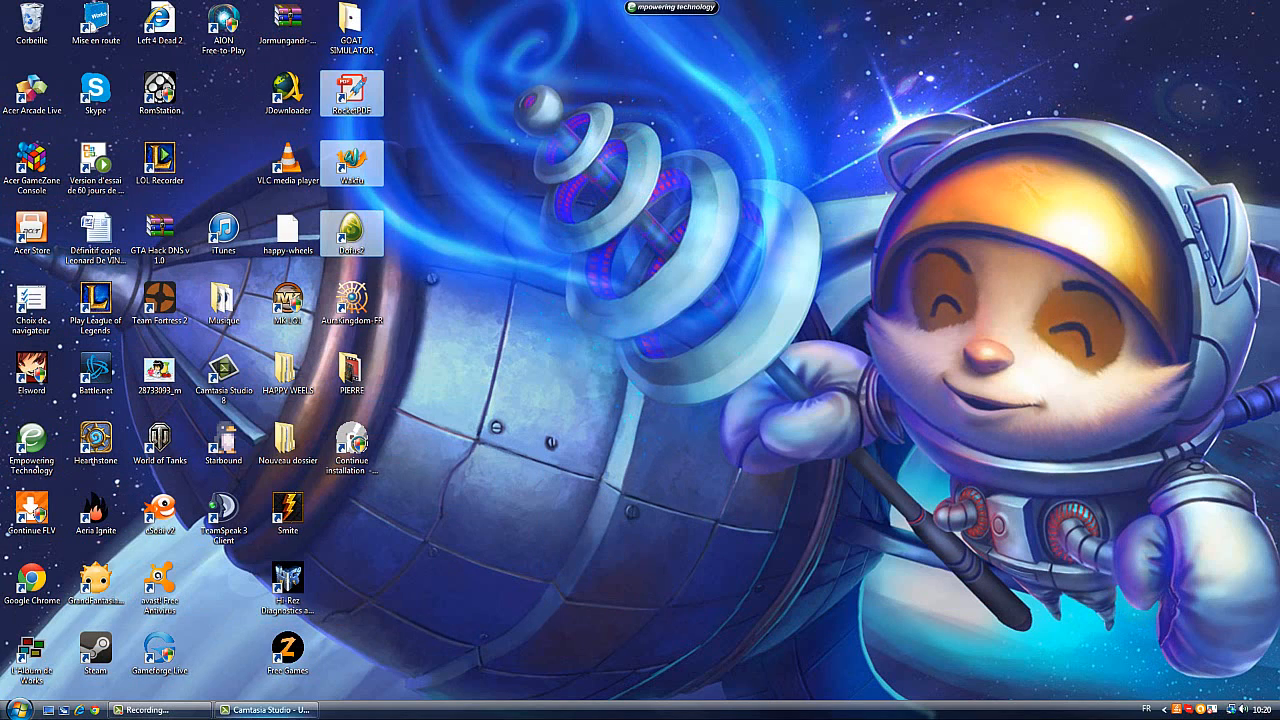
left_click(267, 711)
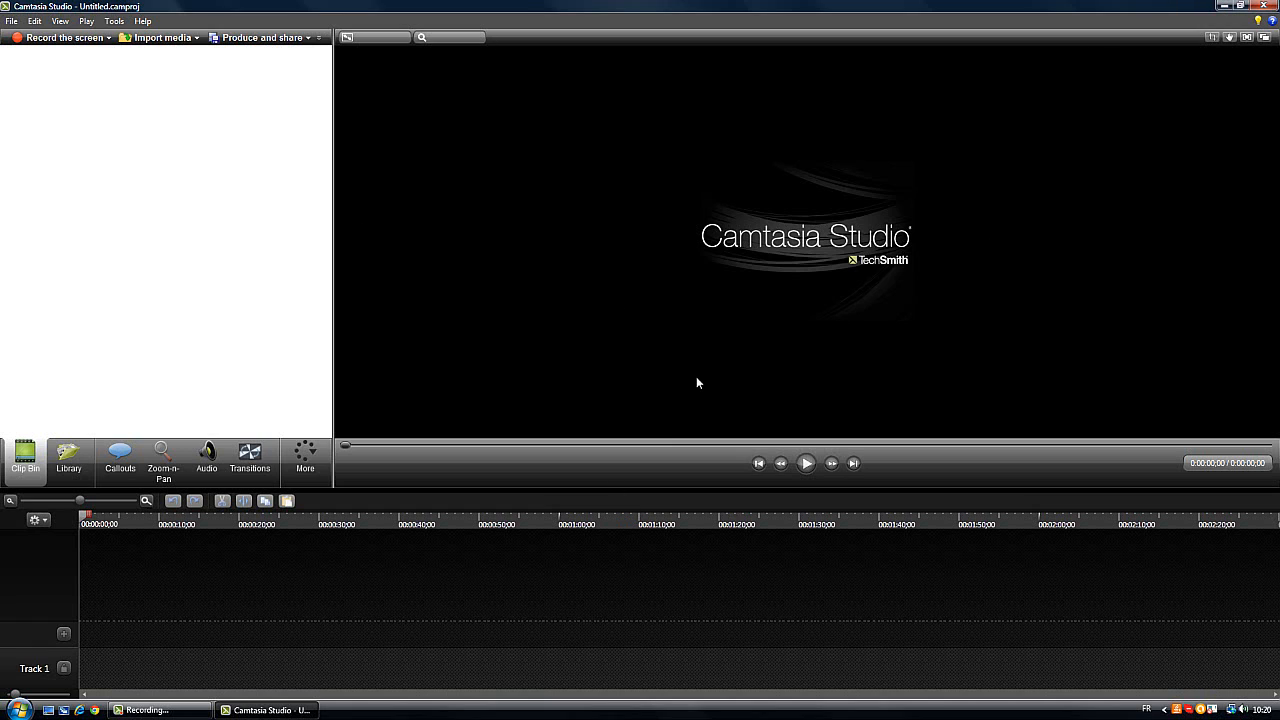
Bring up the recording controls over the editor and minimize them
left_click(147, 710)
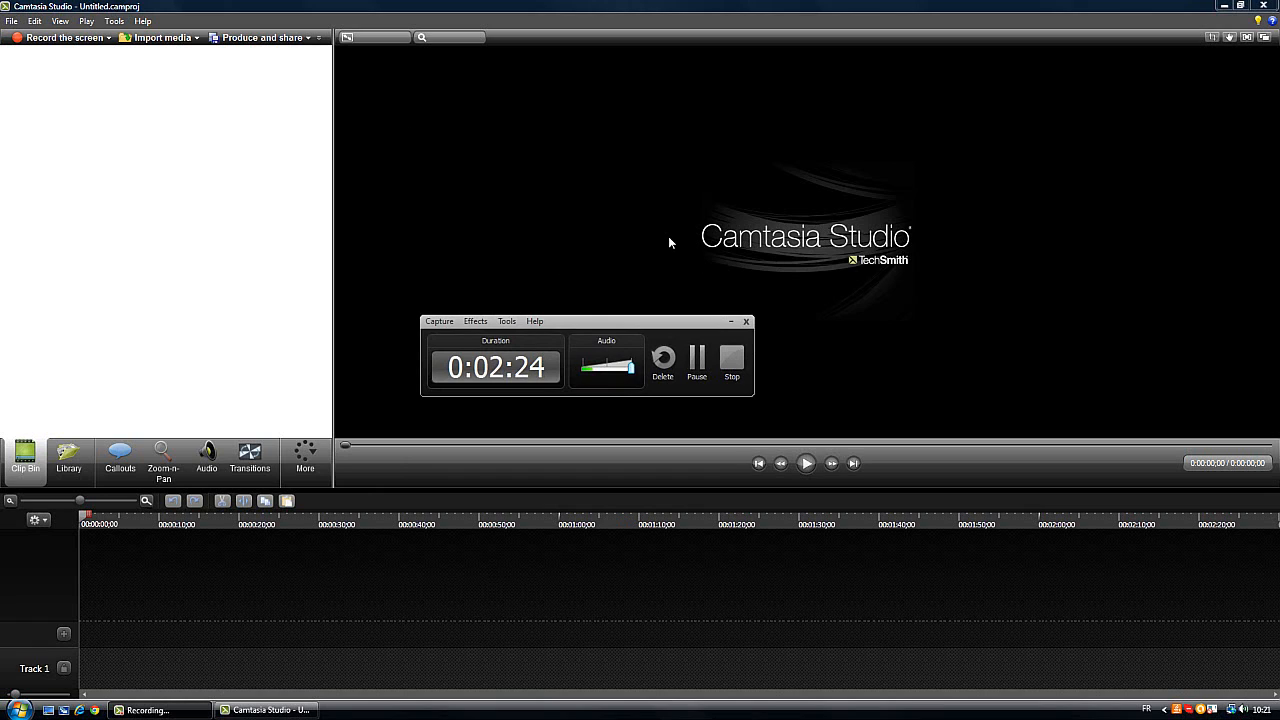
left_click(727, 321)
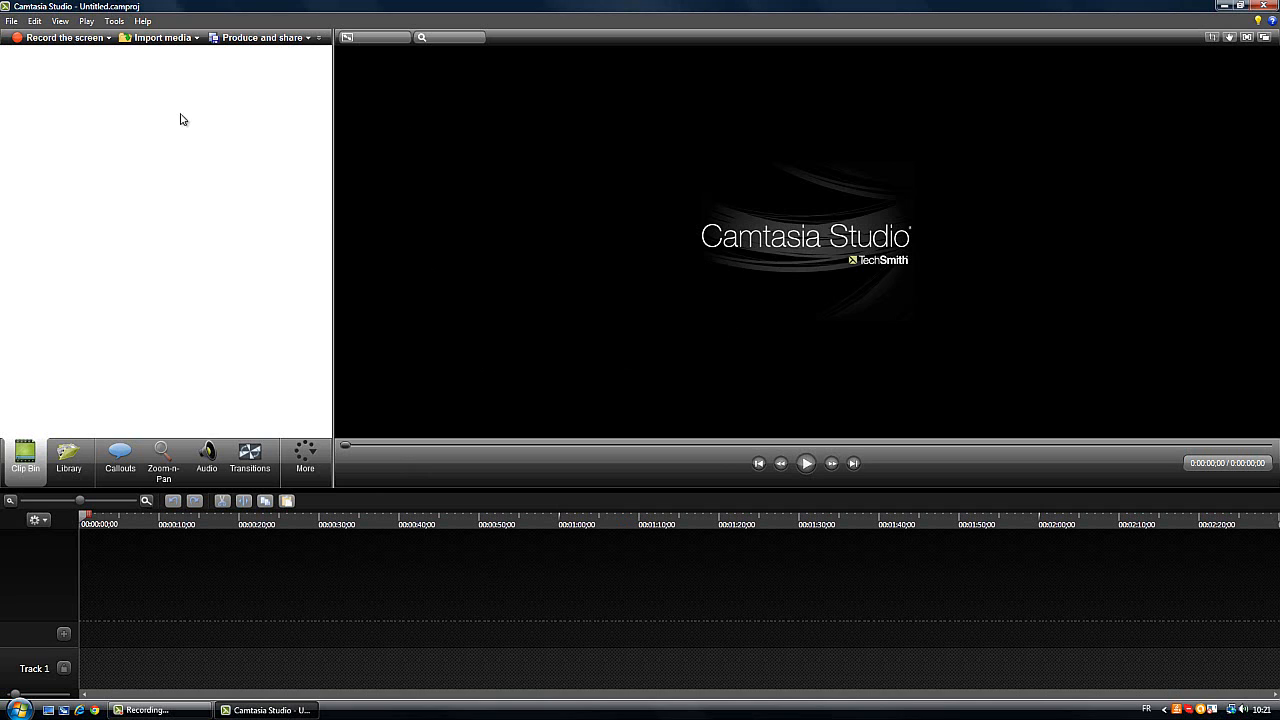
Import the TUTO video from the TUTO folder into the Clip Bin
left_click(164, 40)
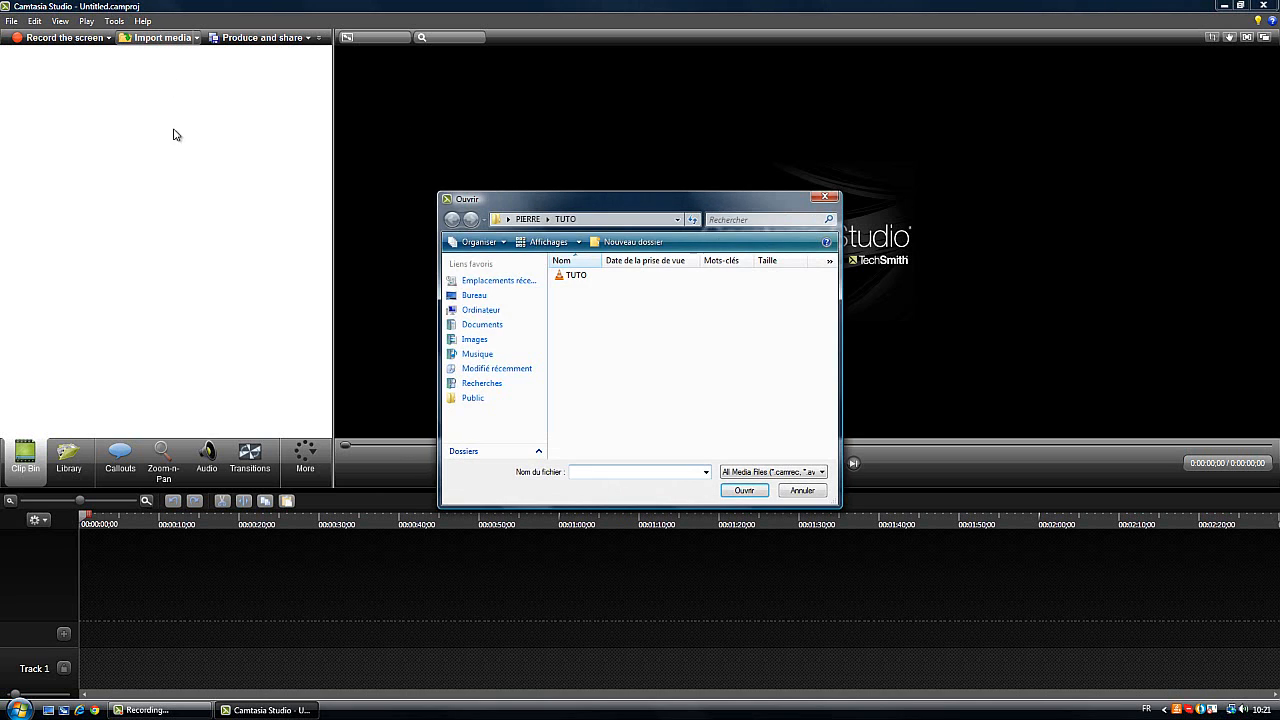
double_click(577, 278)
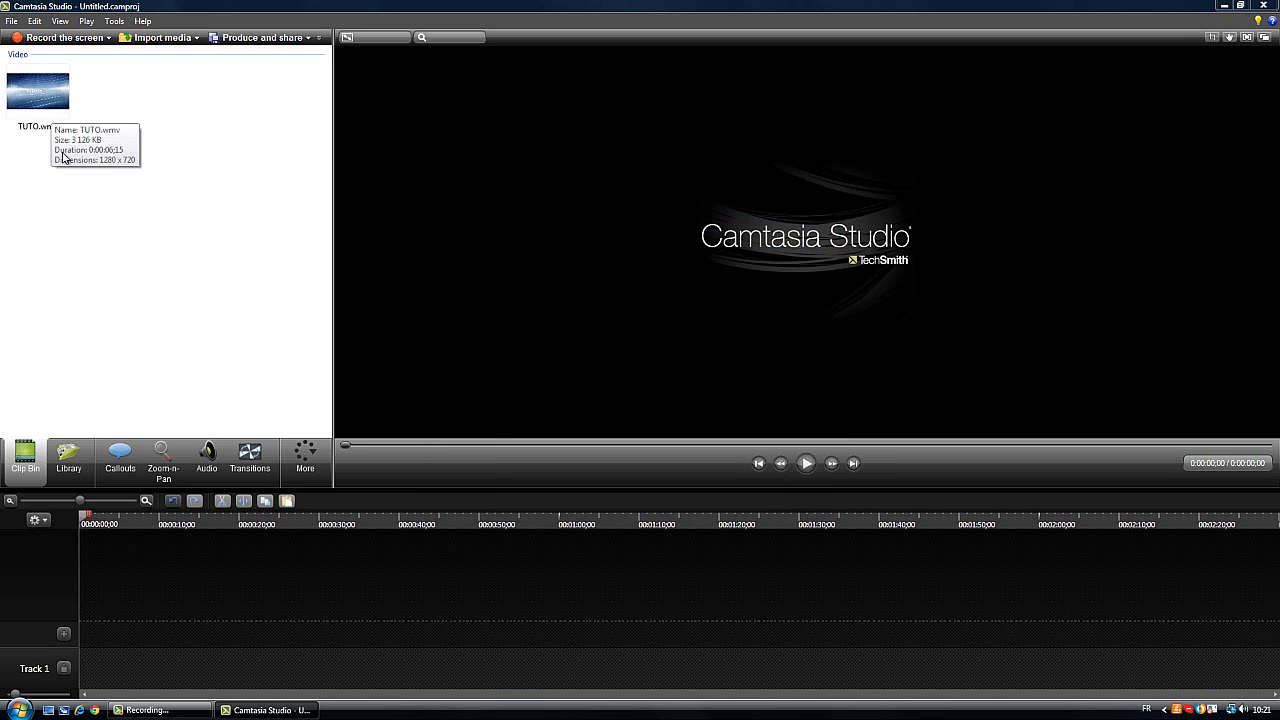
mouse_move(31, 118)
left_mouse_down()
mouse_move(220, 602)
mouse_move(140, 680)
mouse_move(75, 137)
mouse_move(42, 107)
left_mouse_up()
left_click(90, 142)
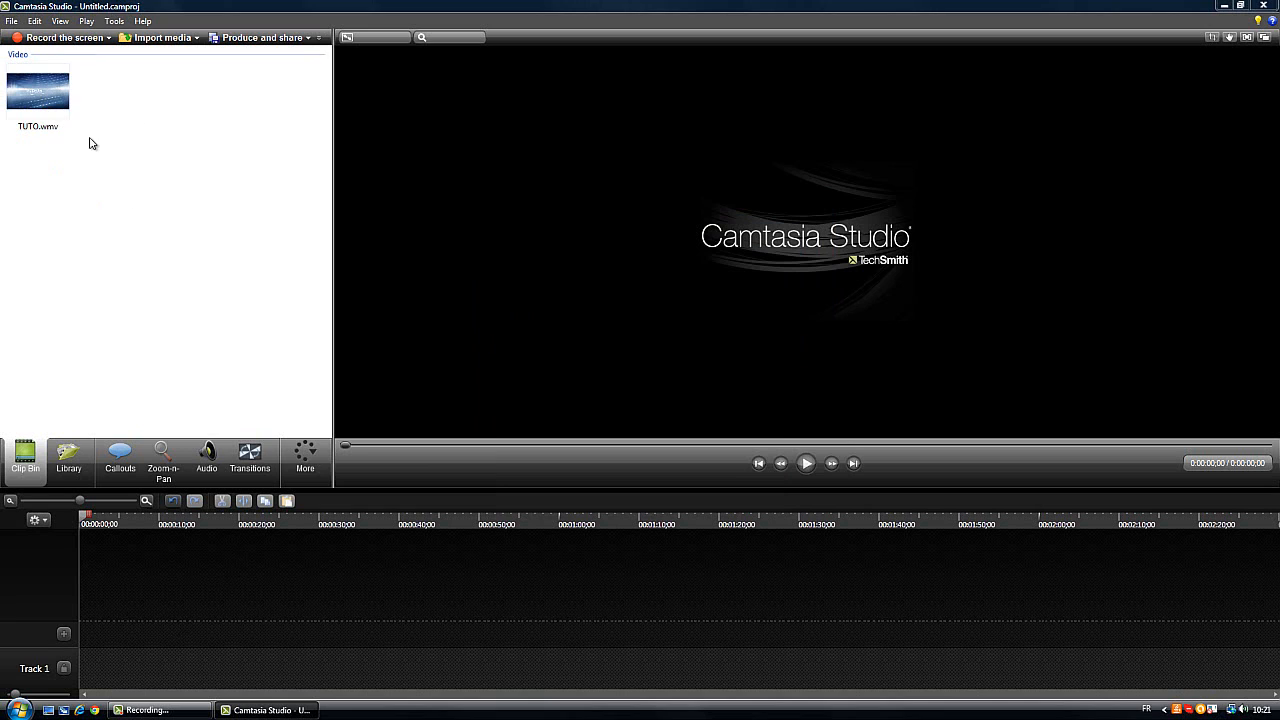
Examine the music and theme folders in the Library, collapsing the Theme - Calling Lights folder
left_click(68, 458)
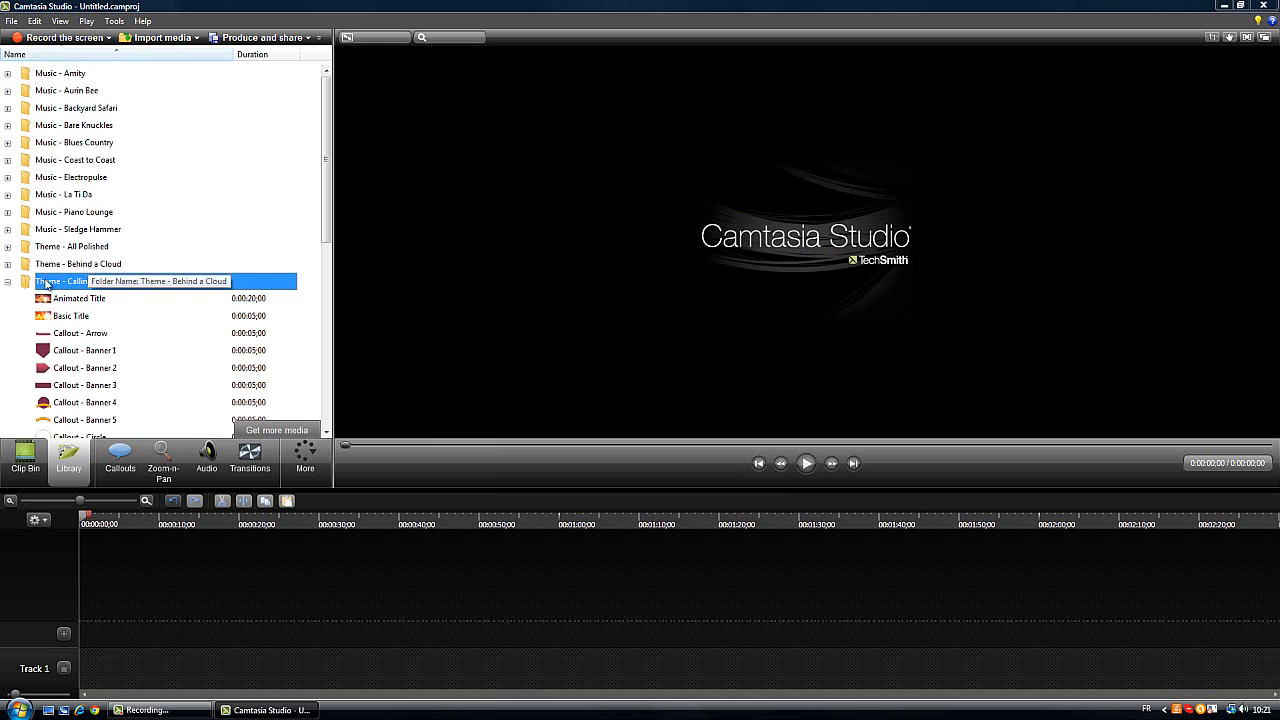
scroll(314, 190, "down", 9)
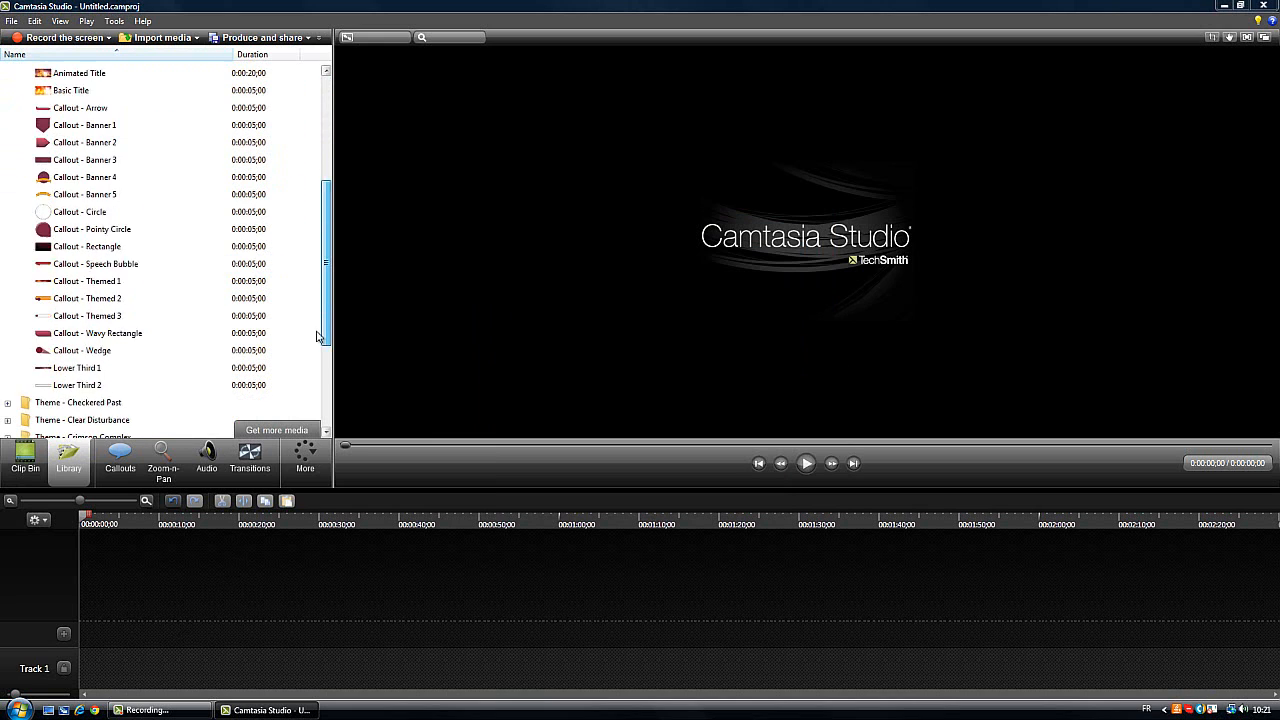
scroll(314, 186, "up", 9)
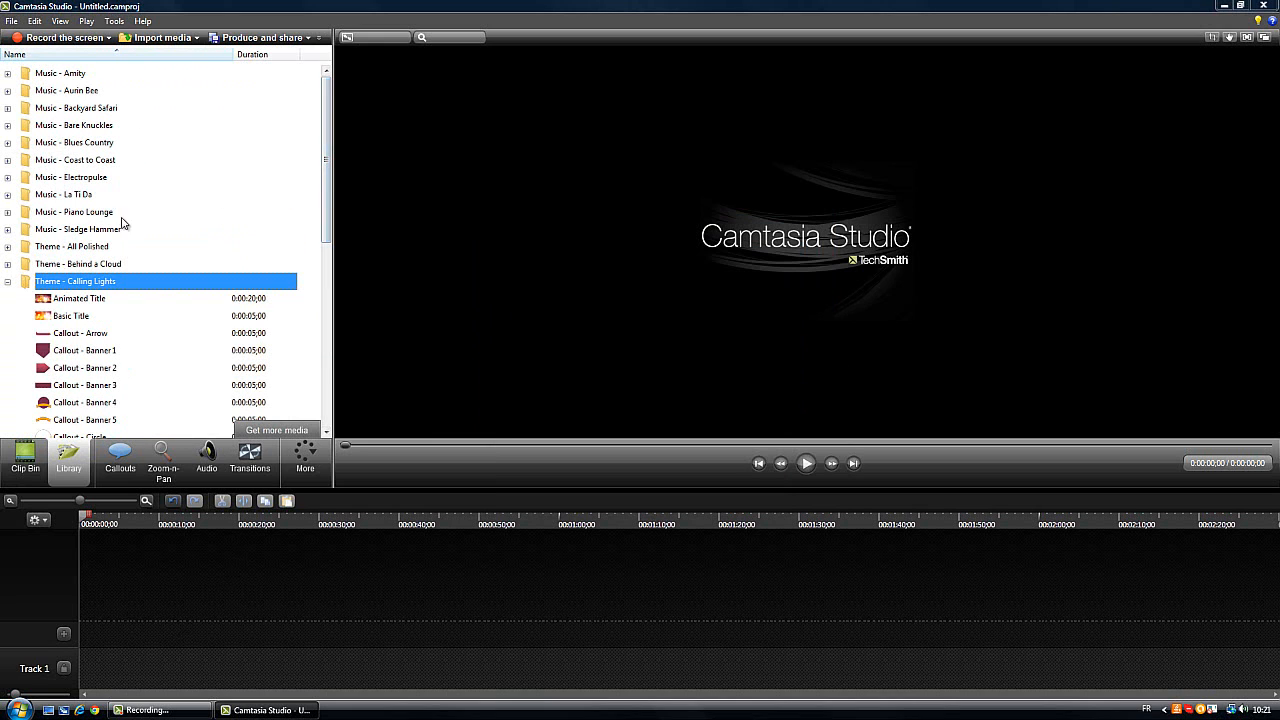
left_click(8, 281)
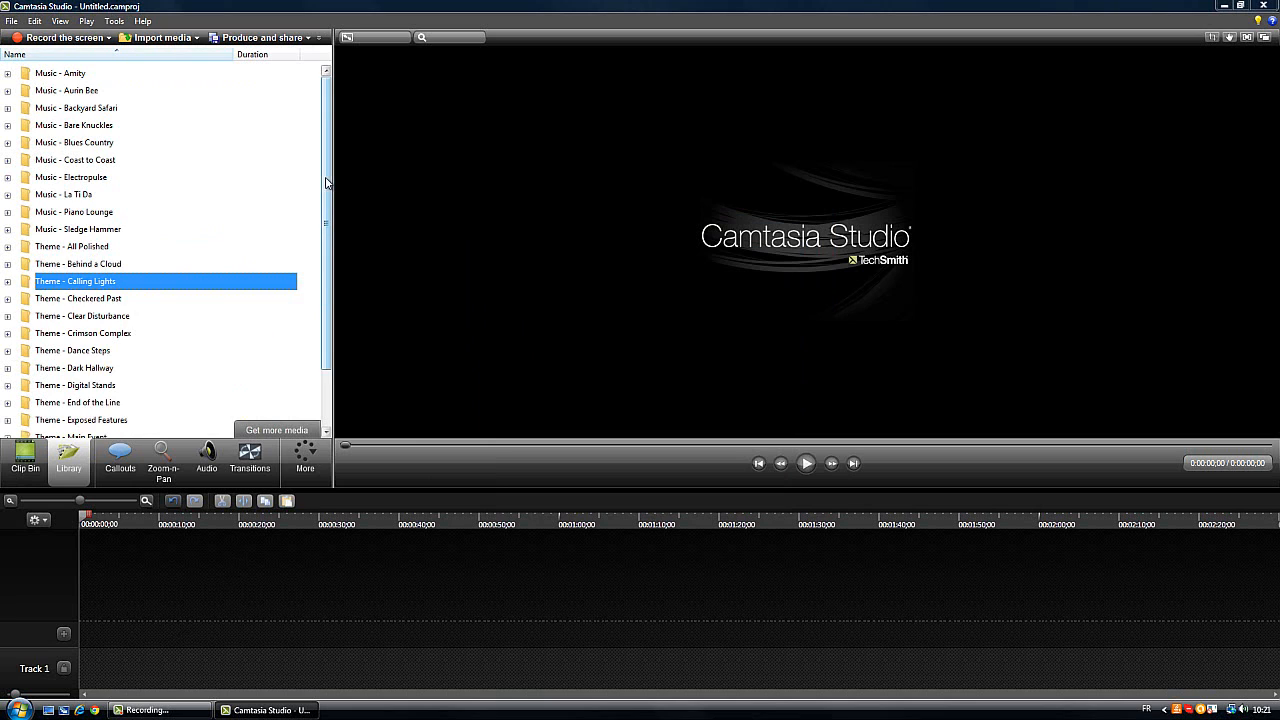
scroll(326, 318, "down", 2)
scroll(286, 207, "up", 2)
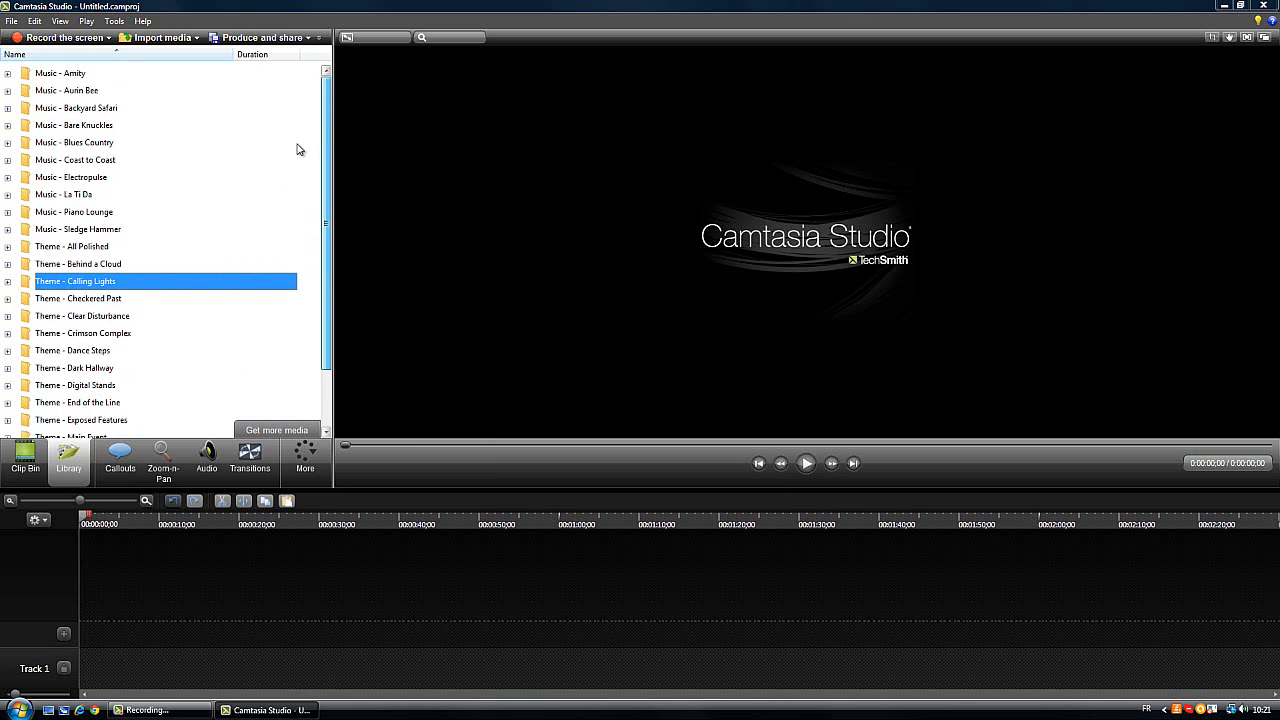
scroll(300, 200, "down", 2)
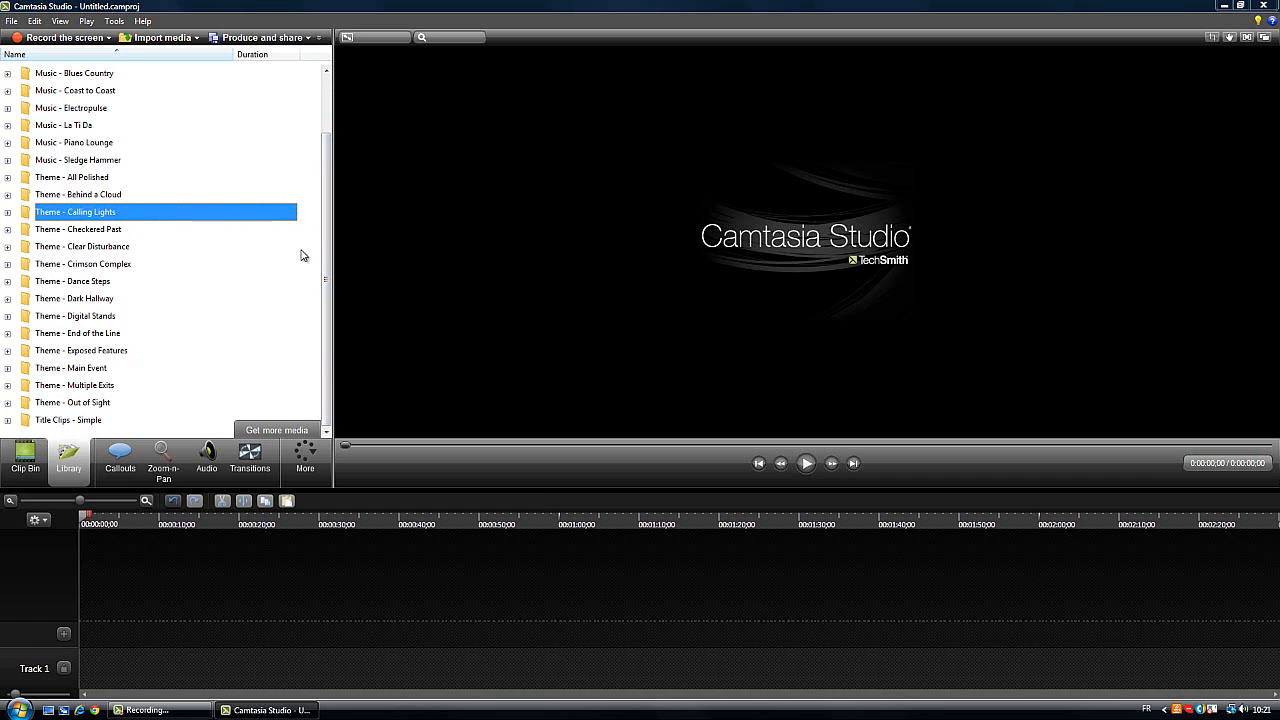
left_click_drag(325, 233, 323, 175)
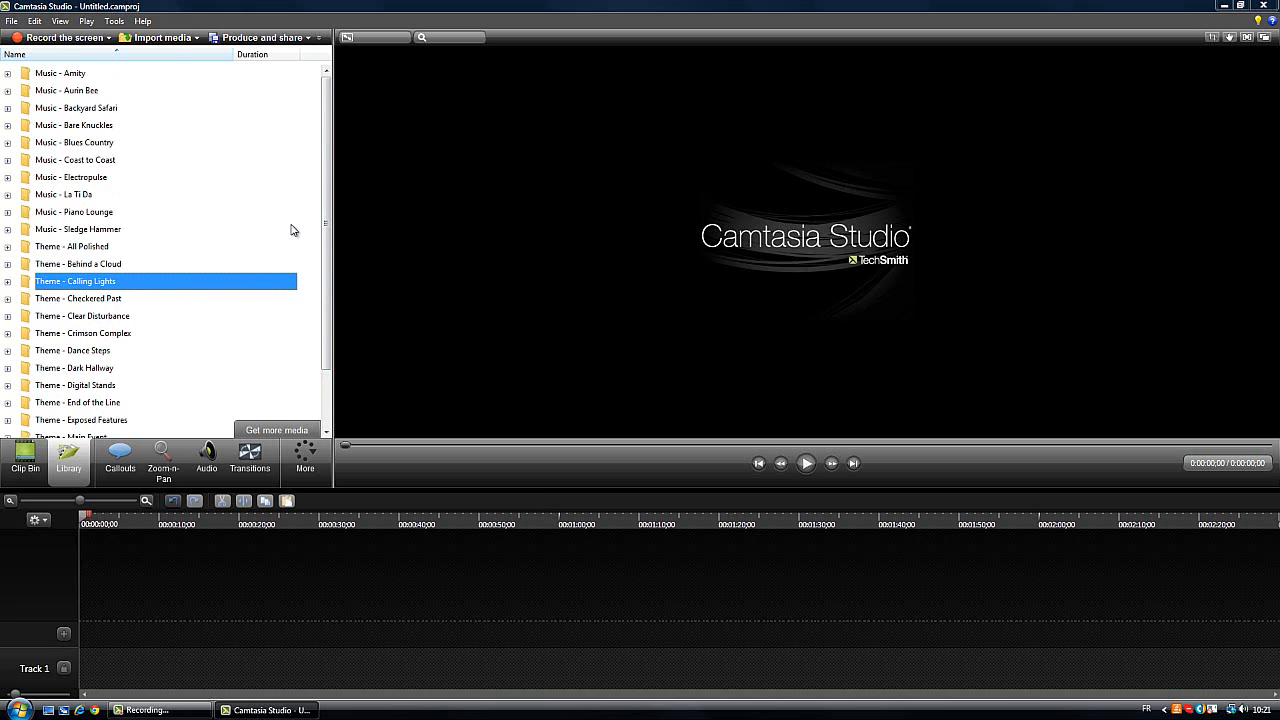
left_click_drag(326, 184, 342, 133)
Preview the Animated Title and Basic Title clips of the Theme - Behind a Cloud folder, and collapse the folder
double_click(78, 264)
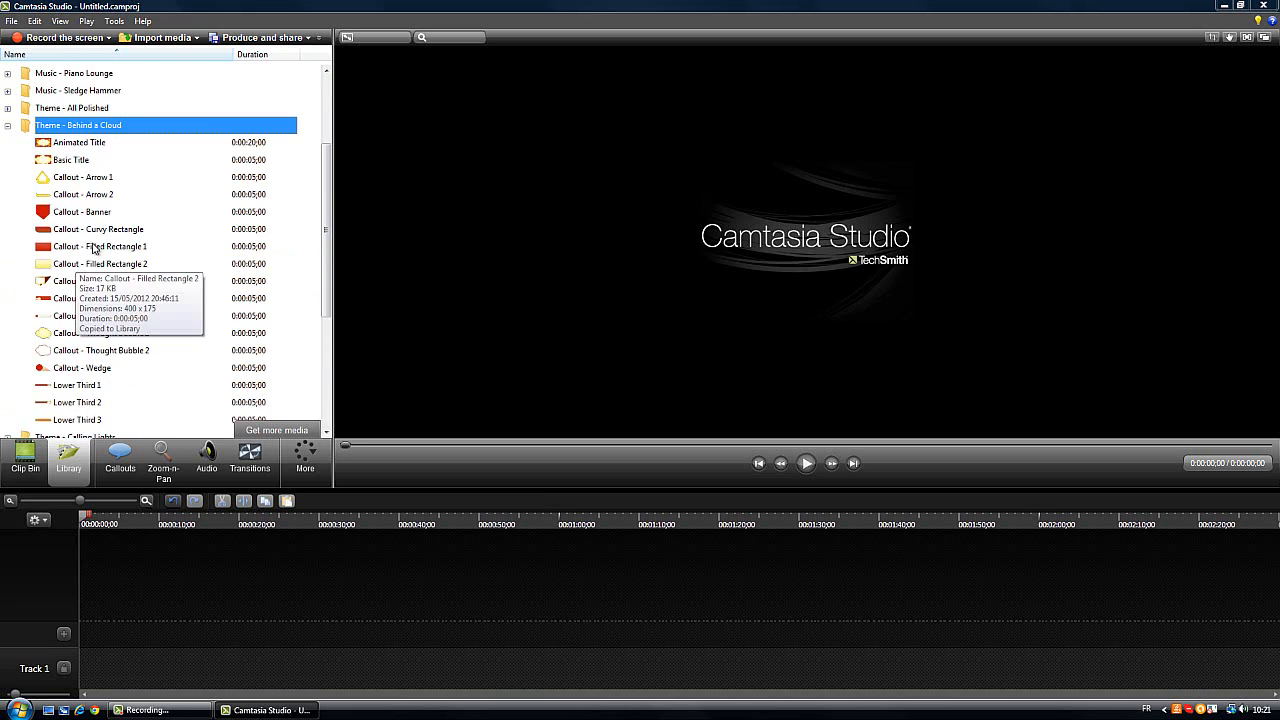
left_click(80, 150)
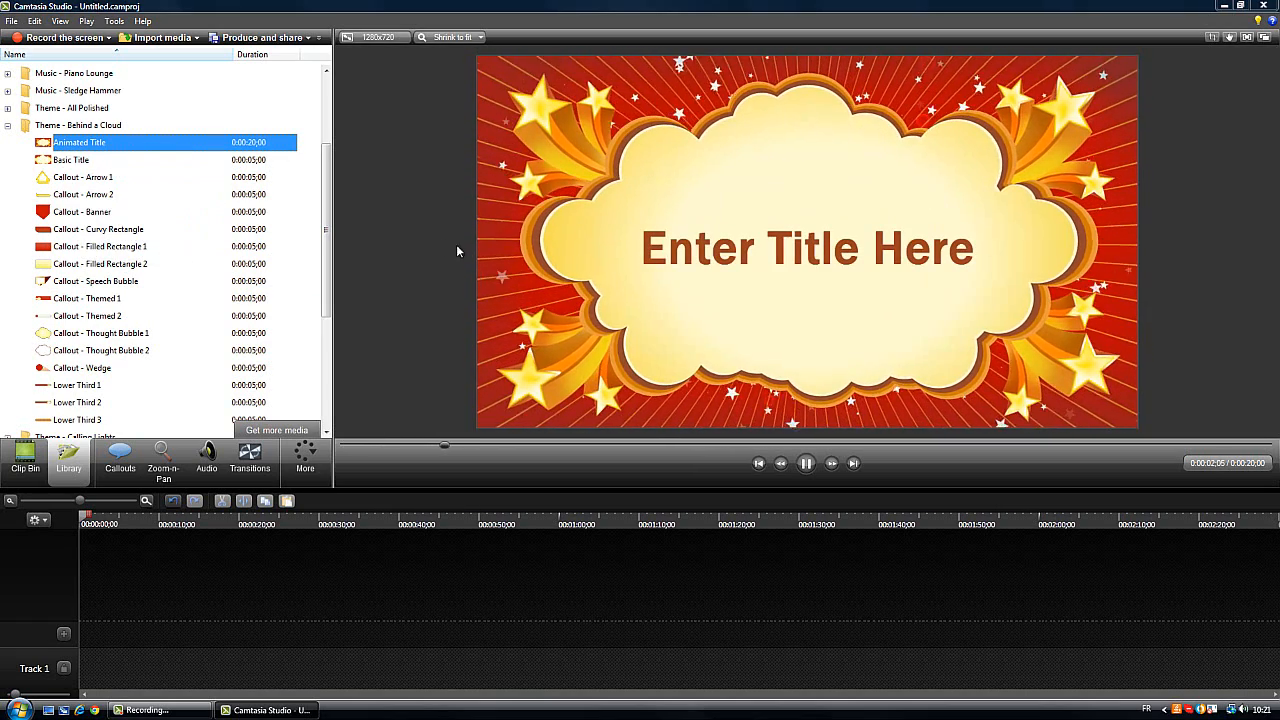
left_click(112, 161)
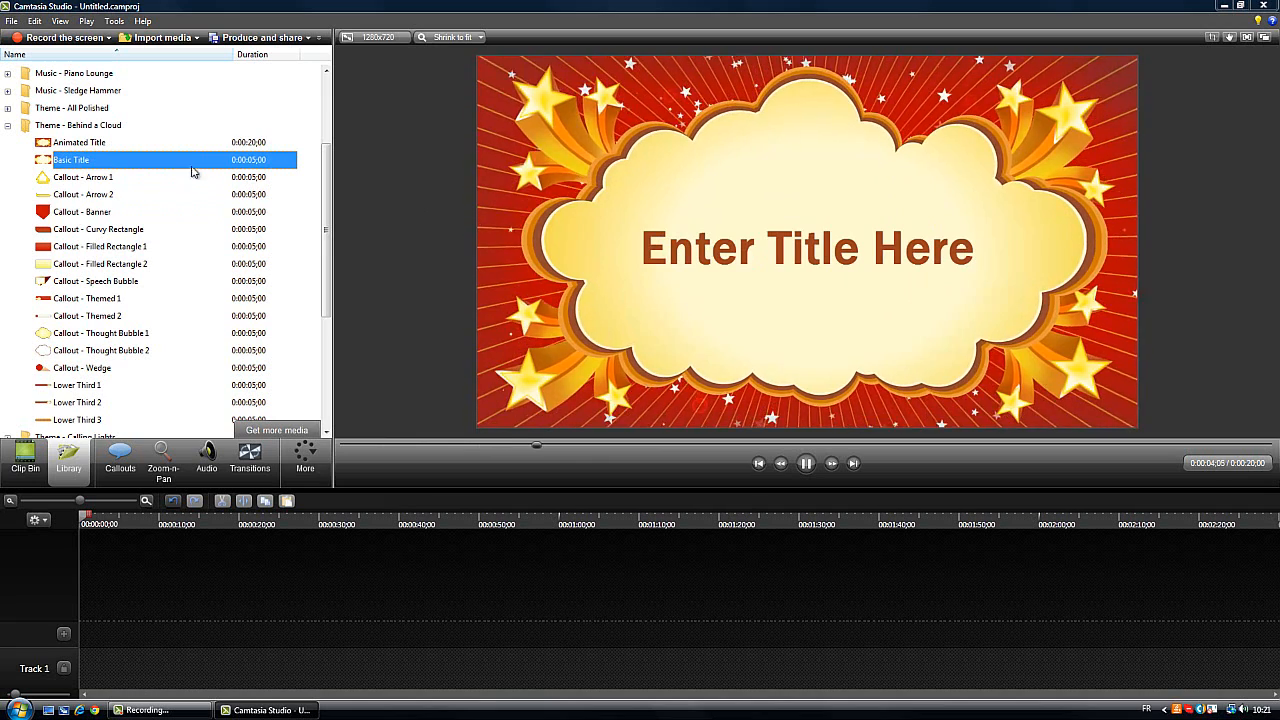
left_click(629, 445)
left_click(150, 281)
double_click(87, 163)
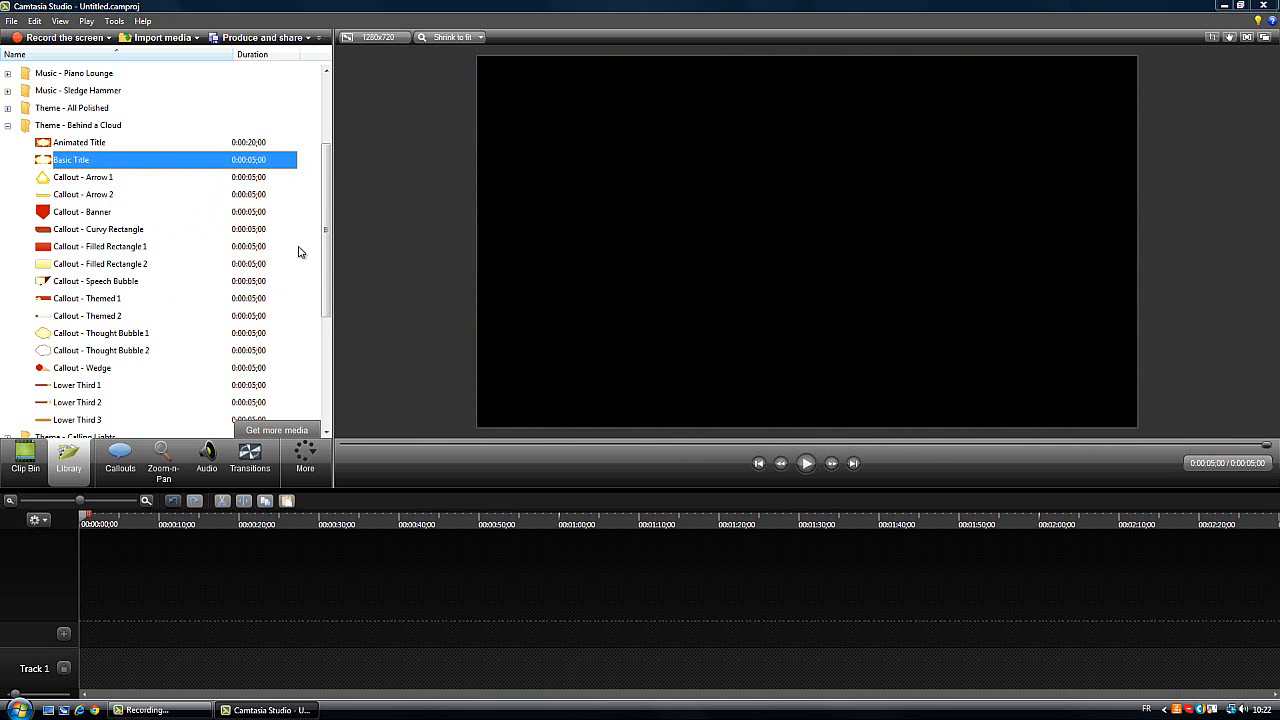
left_click(8, 125)
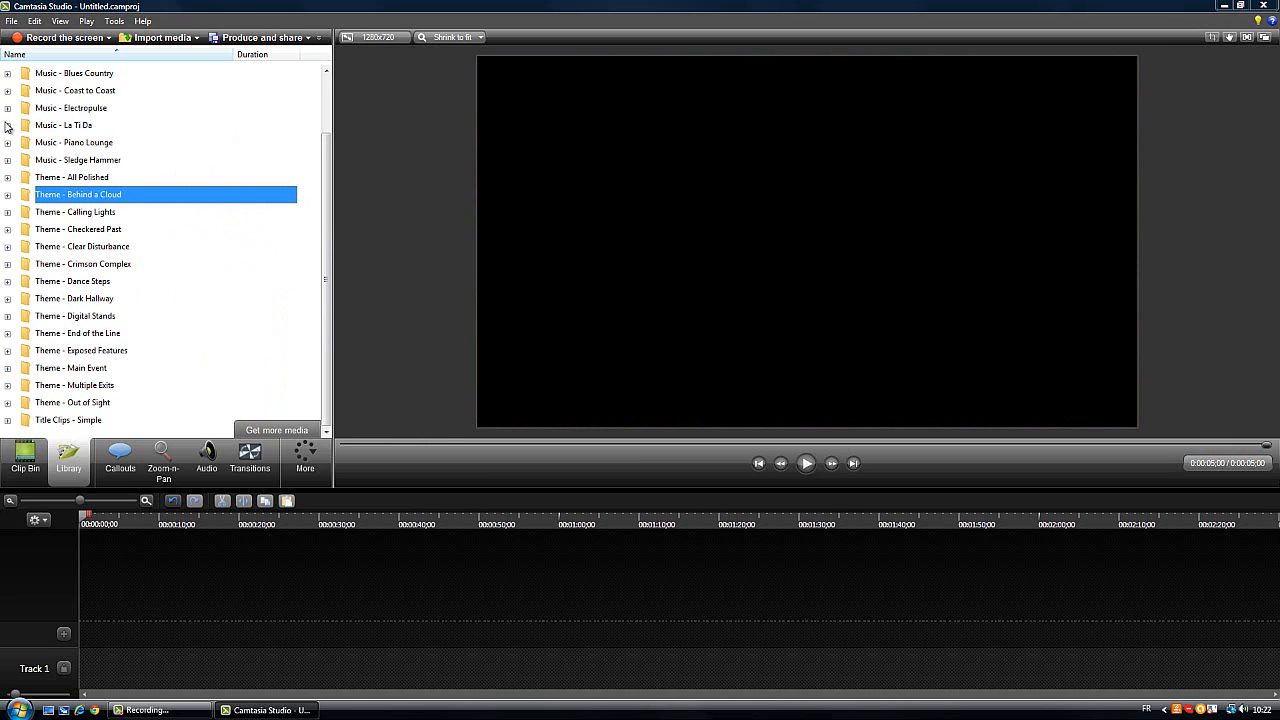
Check the Theme - Calling Lights folder and preview the Intro track of the Music - Coast to Coast folder
left_click(8, 212)
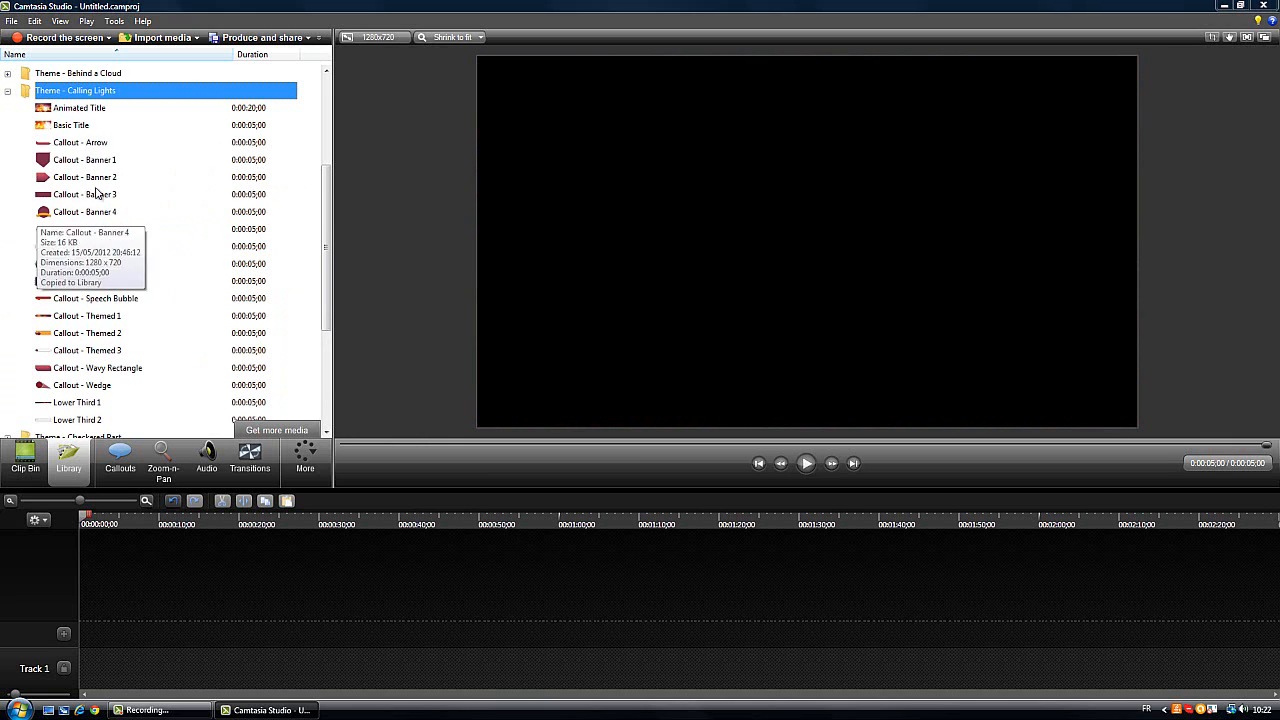
left_click(8, 90)
left_click(8, 90)
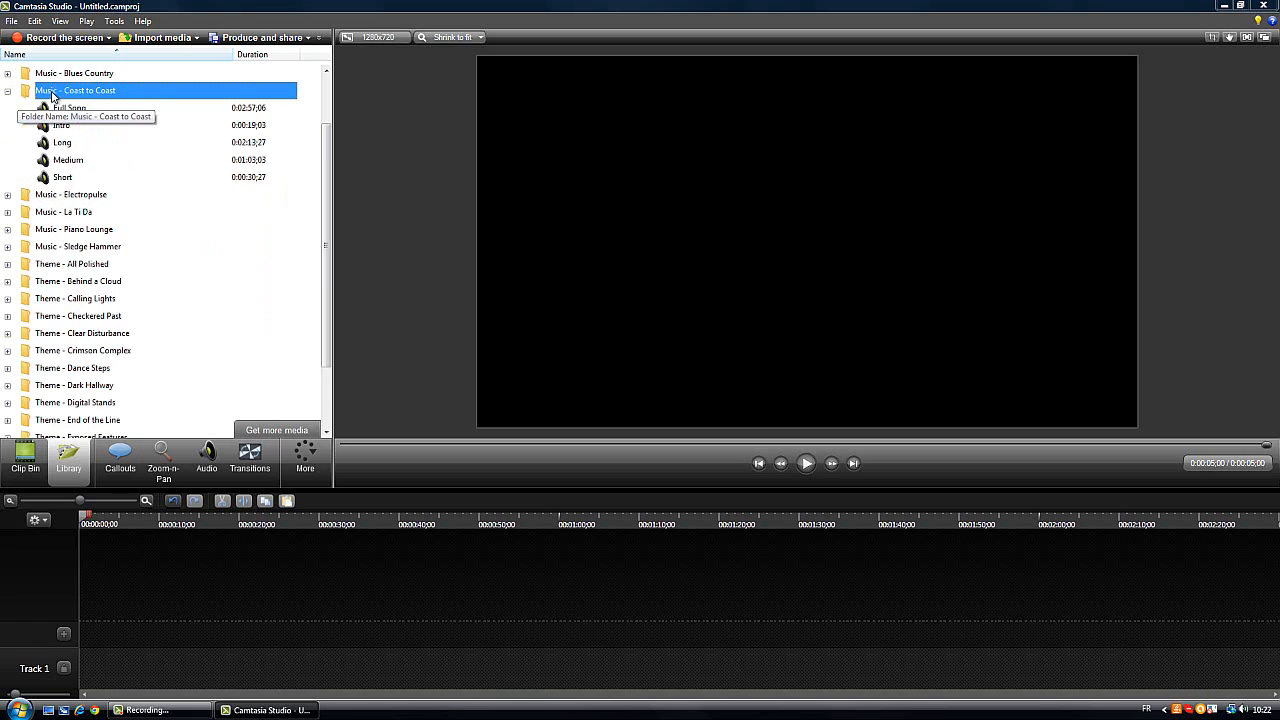
left_click(104, 118)
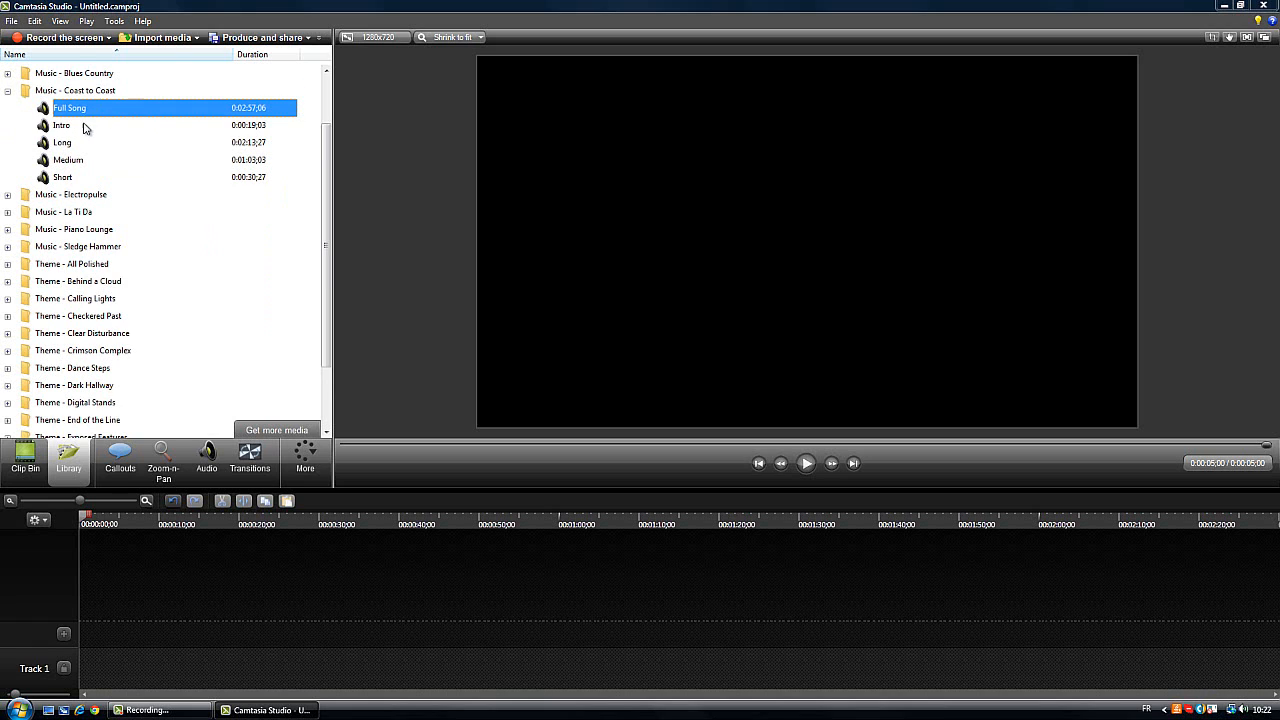
double_click(70, 126)
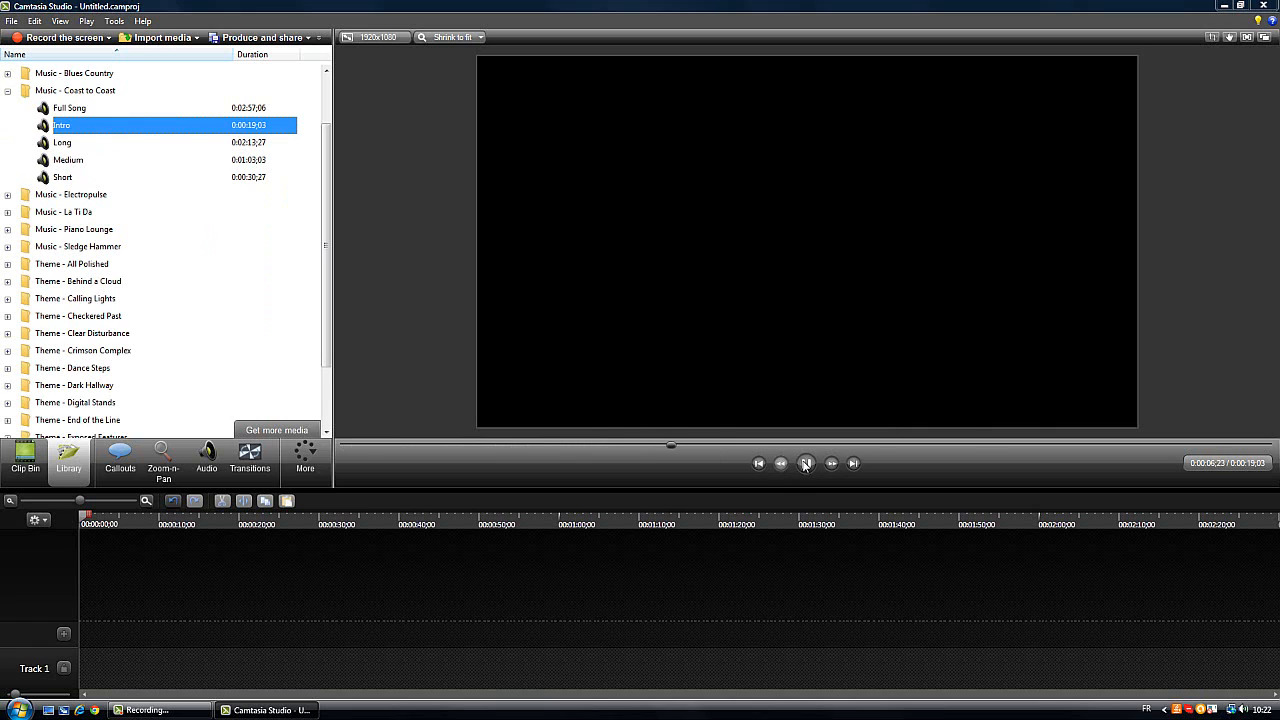
key("space")
left_click(8, 91)
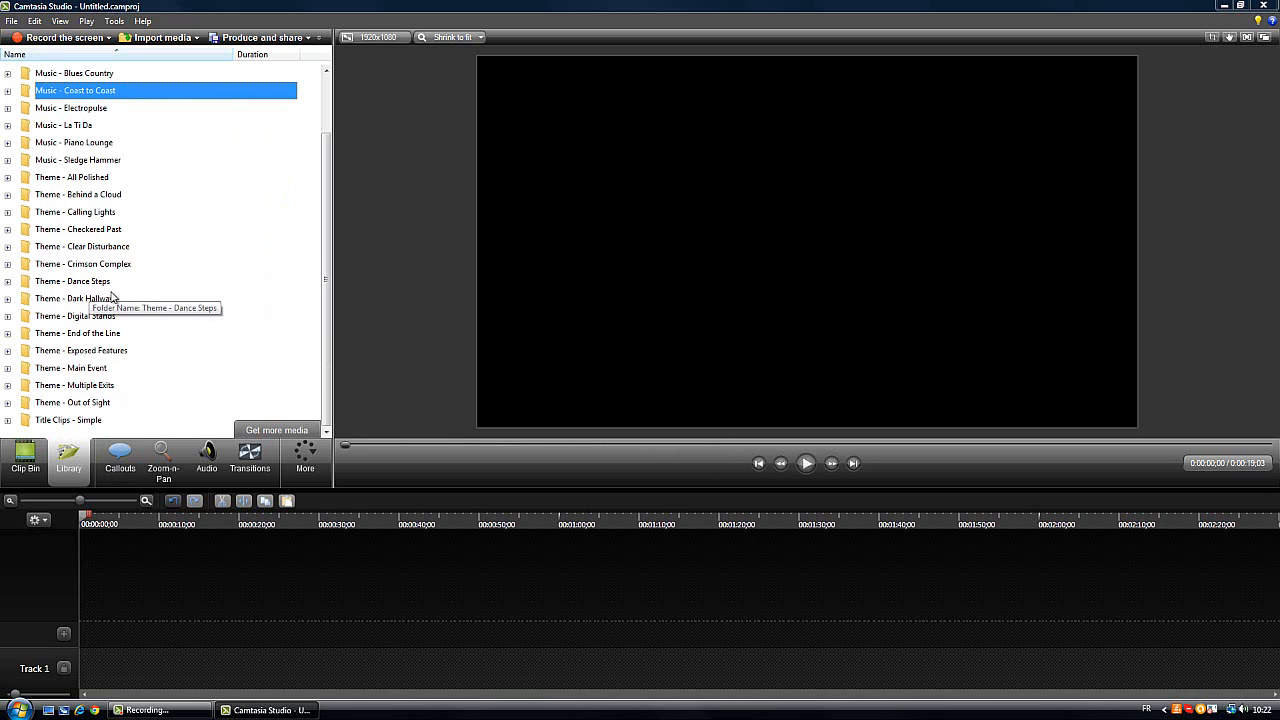
Look over the remaining Library folders and the available callout shapes
scroll(320, 126, "up", 2)
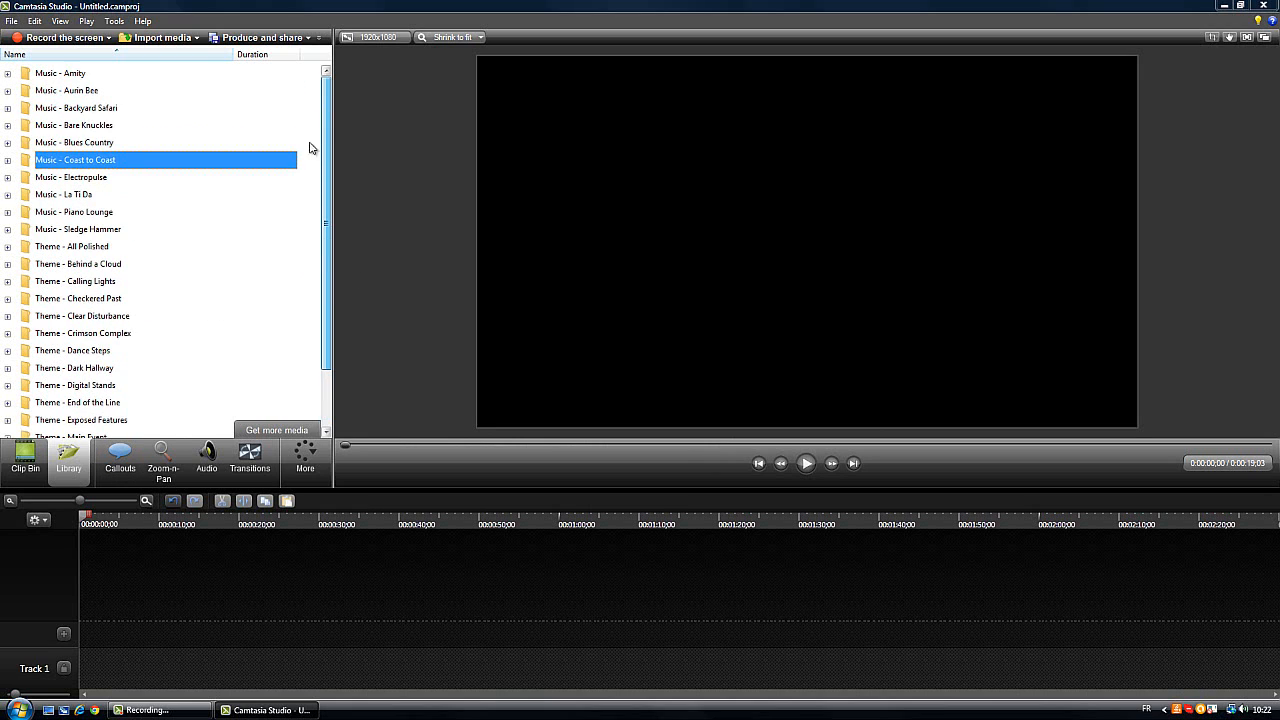
scroll(310, 148, "down", 2)
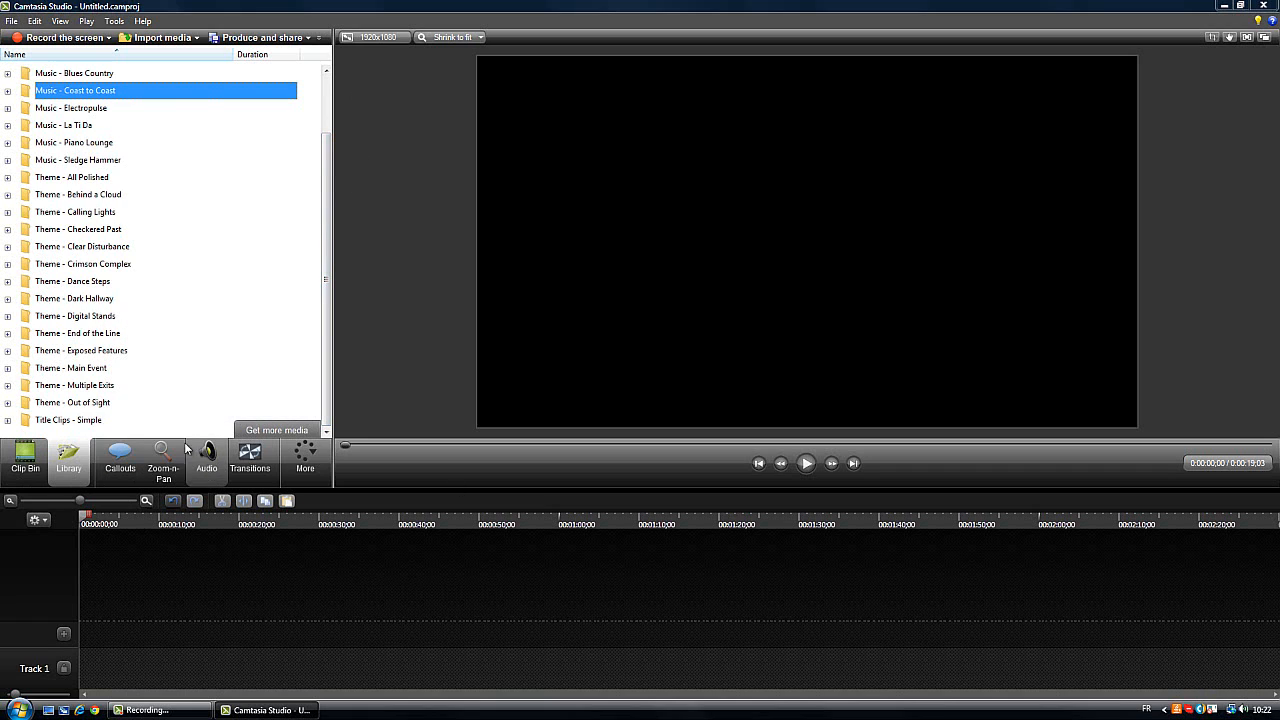
left_click(120, 462)
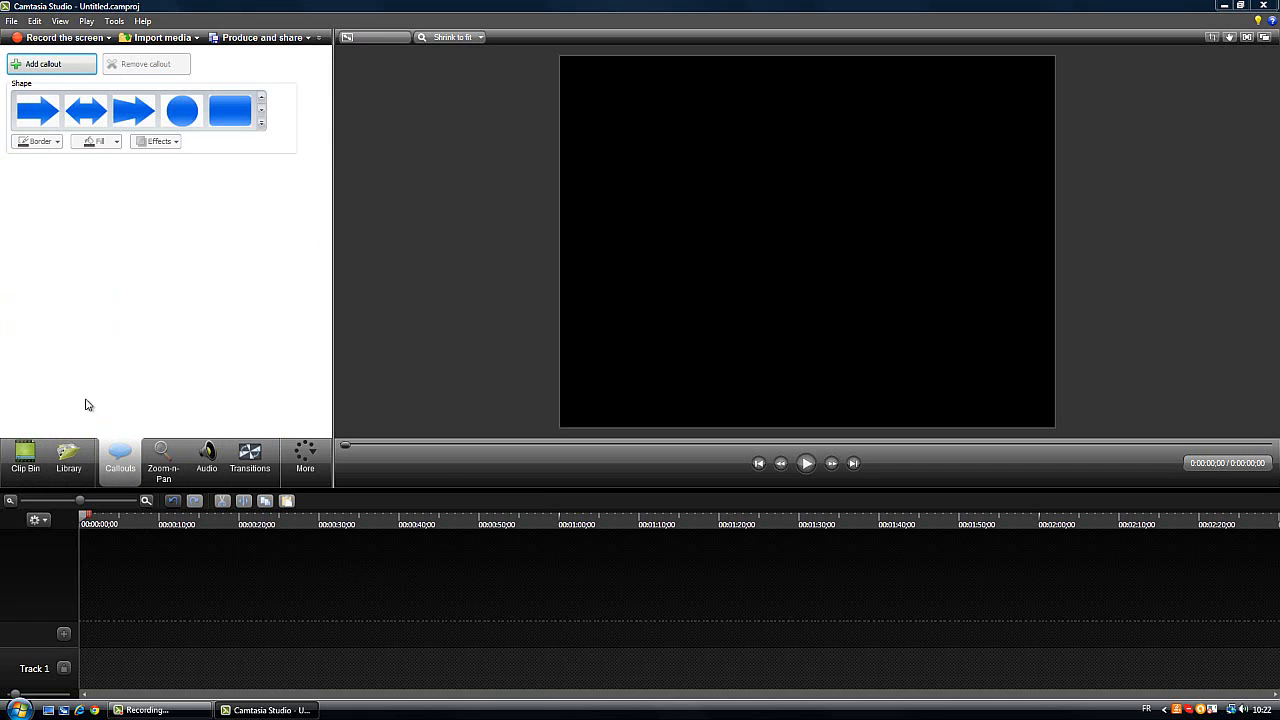
Place TUTO.wmv on Track 1 with editing dimensions of 1280 x 720 for YouTube & Screencast (16:9), keeping the Windows colour scheme
left_click(26, 455)
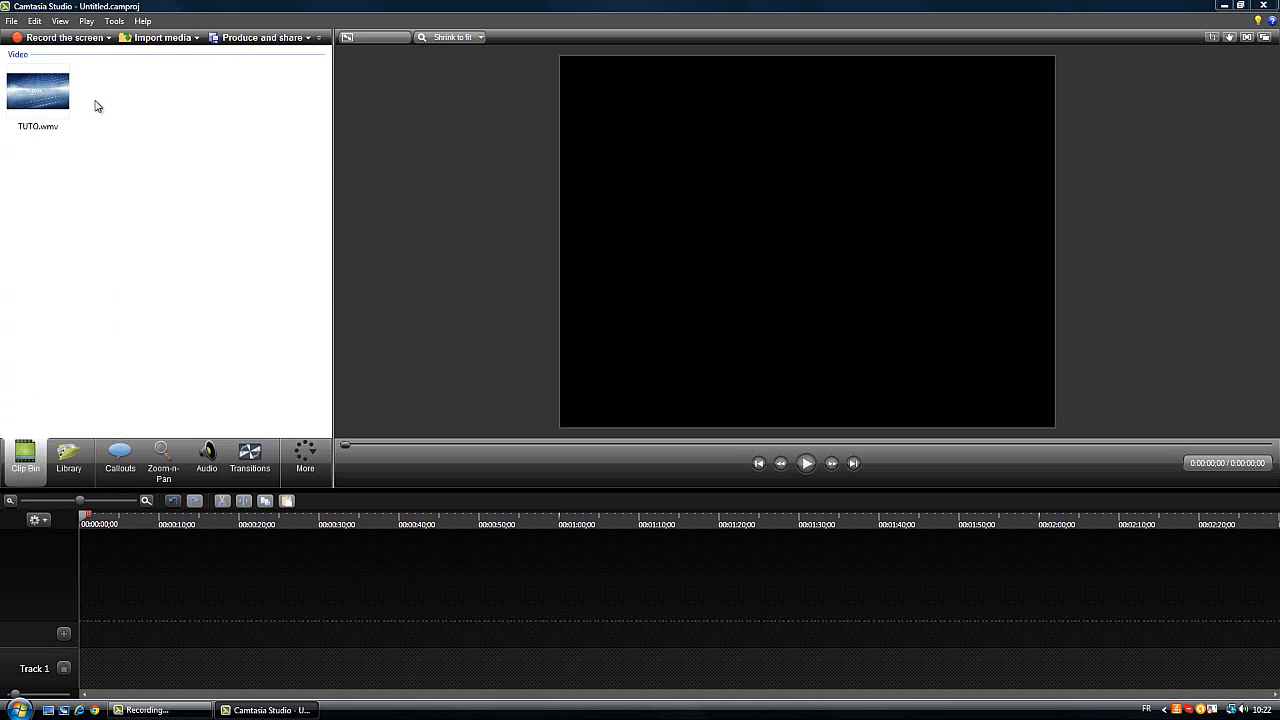
left_click_drag(48, 98, 91, 666)
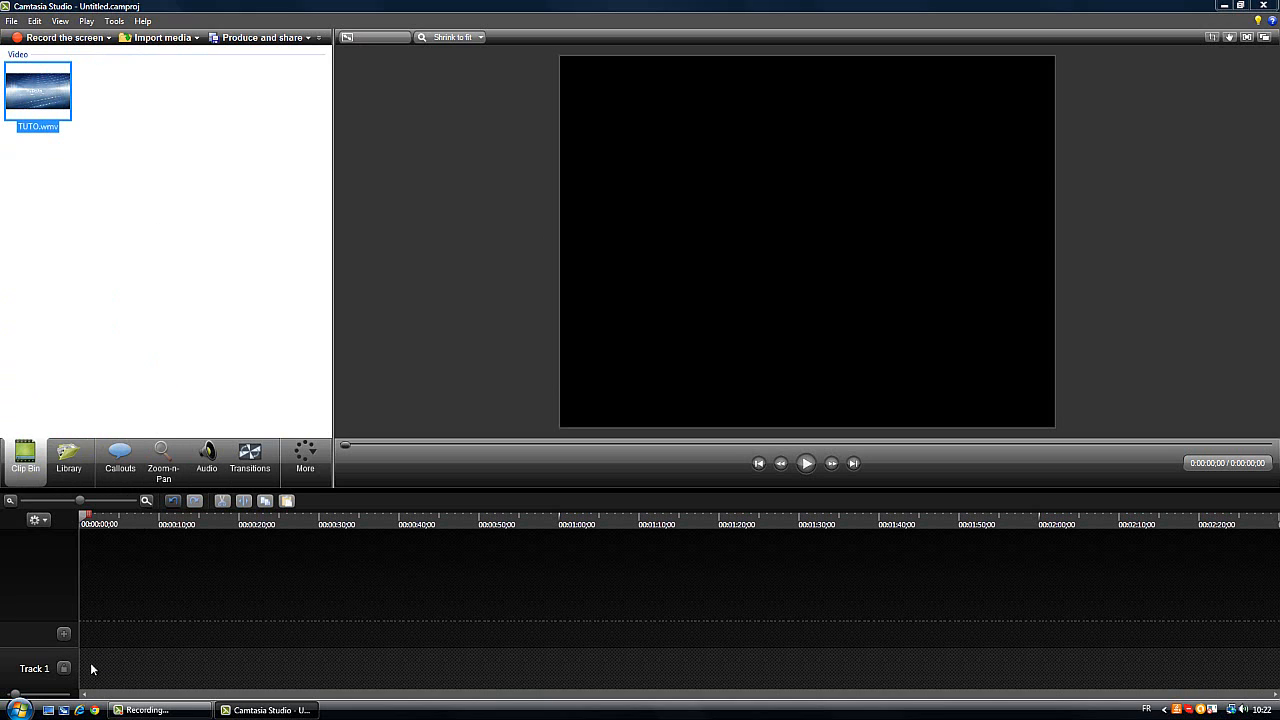
left_click(650, 357)
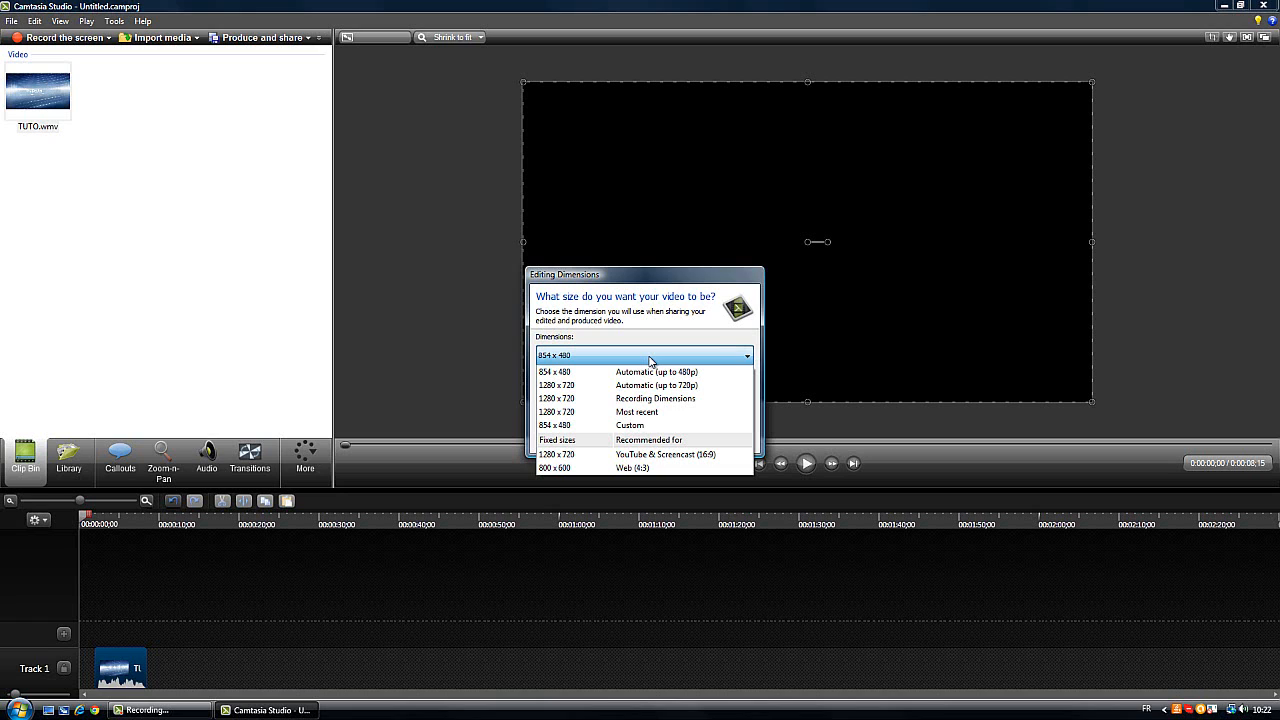
left_click(700, 455)
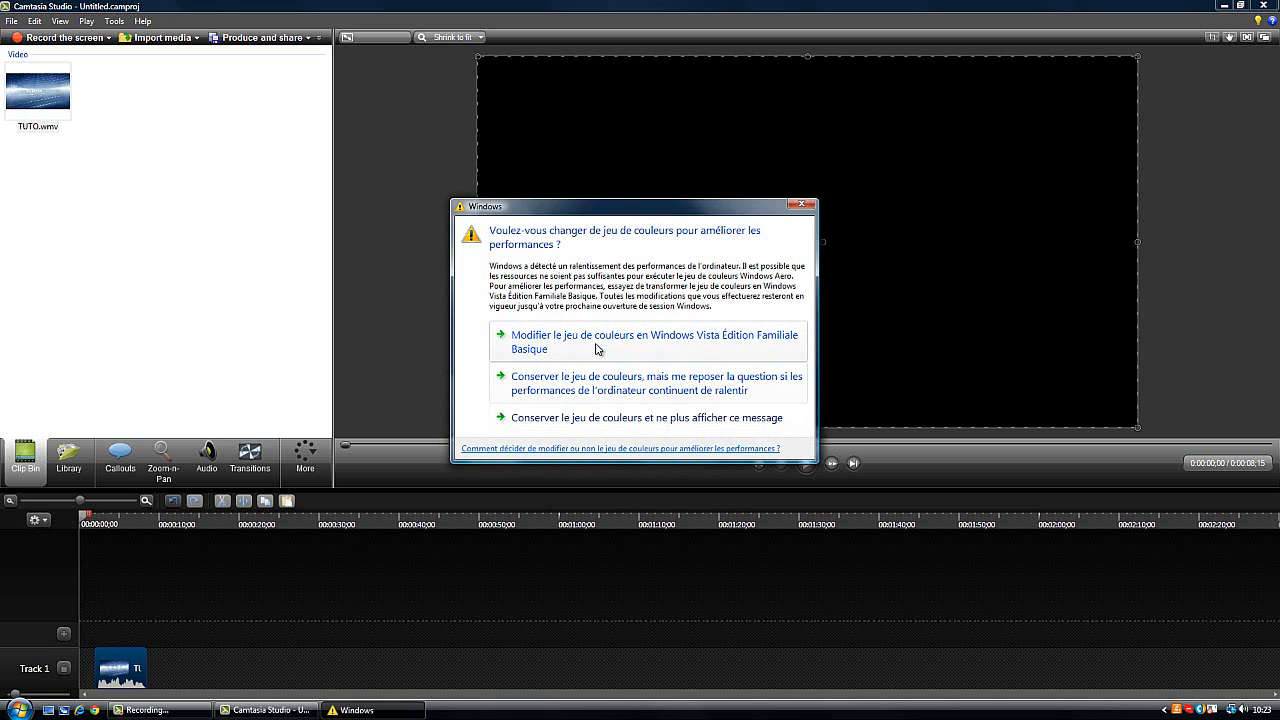
left_click(609, 418)
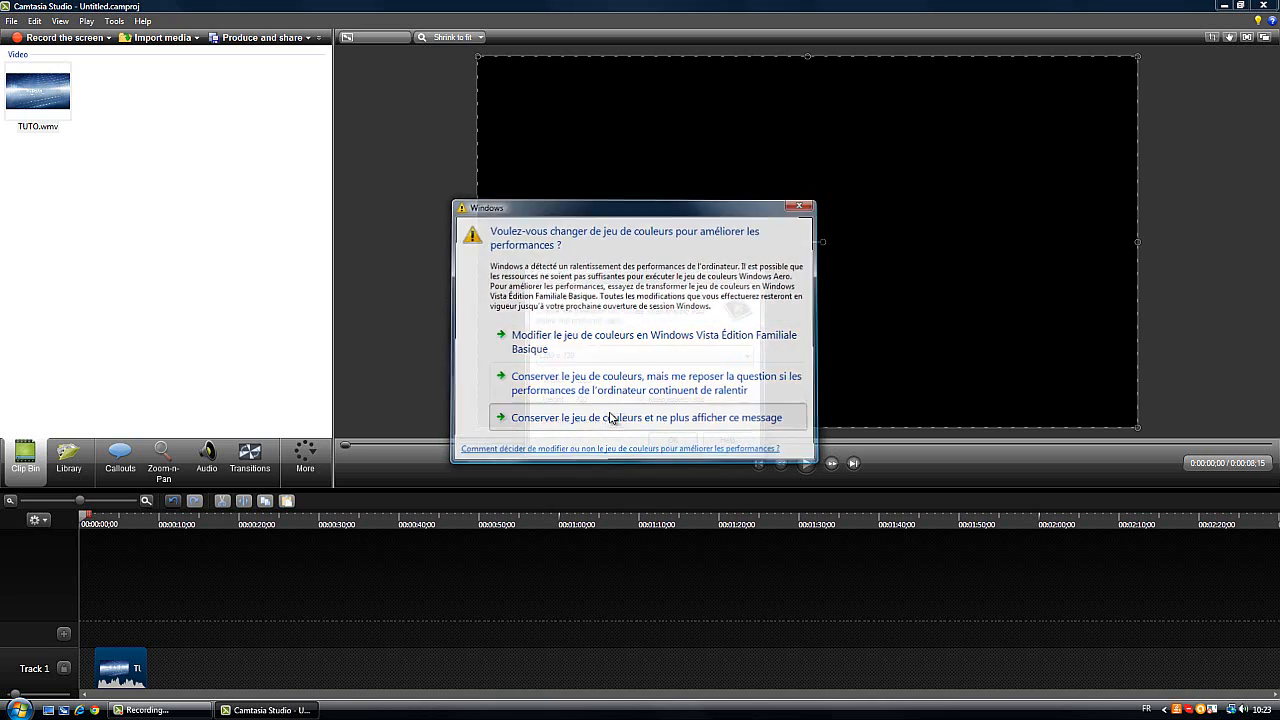
left_click_drag(602, 275, 571, 281)
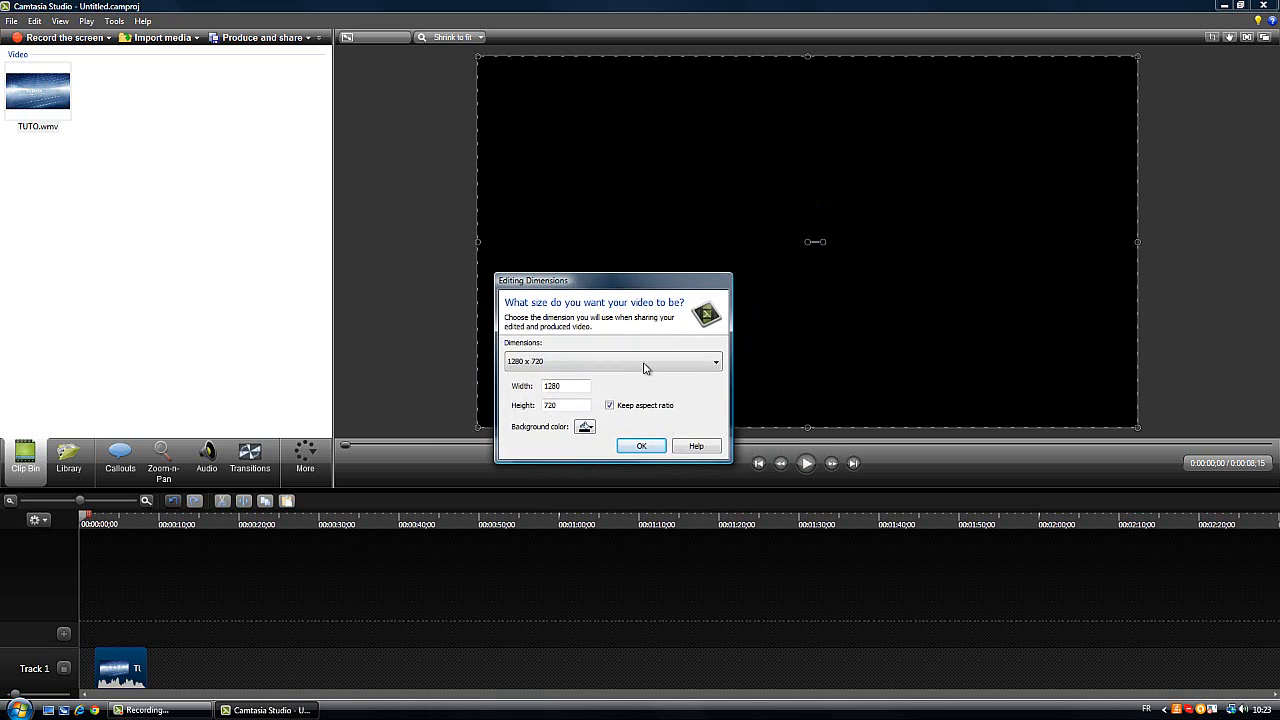
left_click(655, 446)
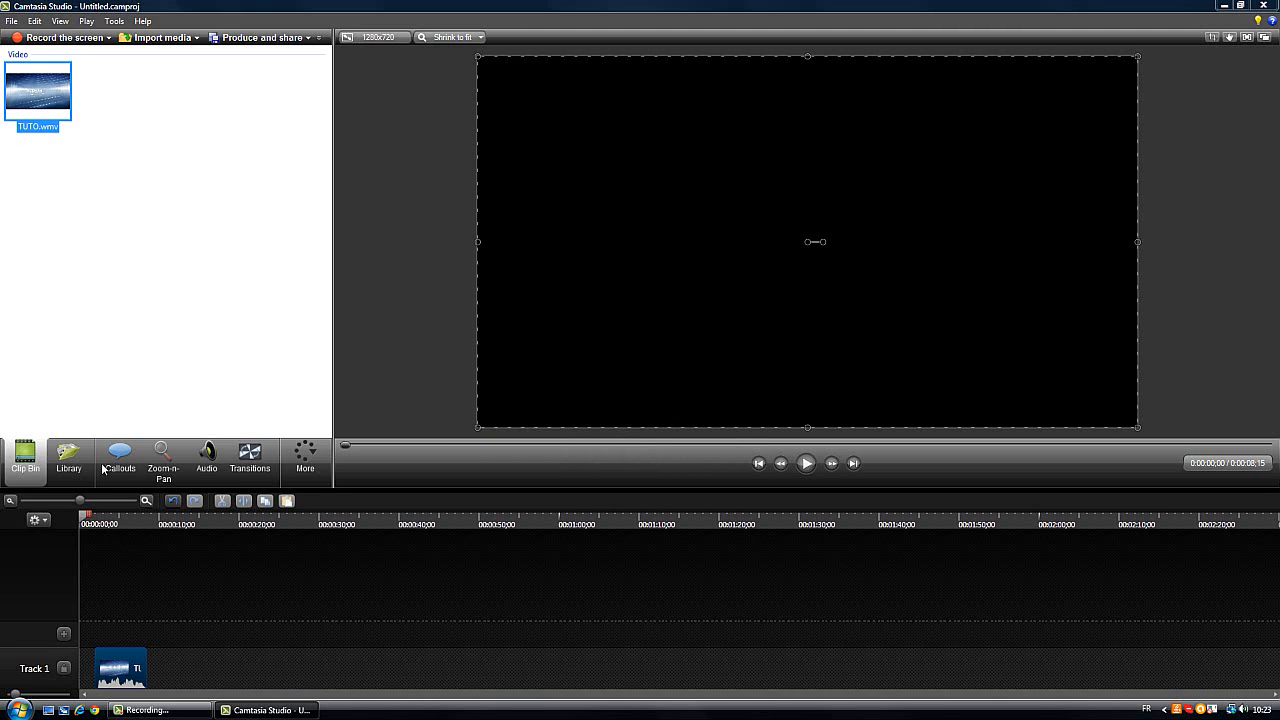
Move the TUTO.wmv clip to the start of Track 1, play it through, and return the playhead to the beginning
left_click_drag(137, 682, 135, 682)
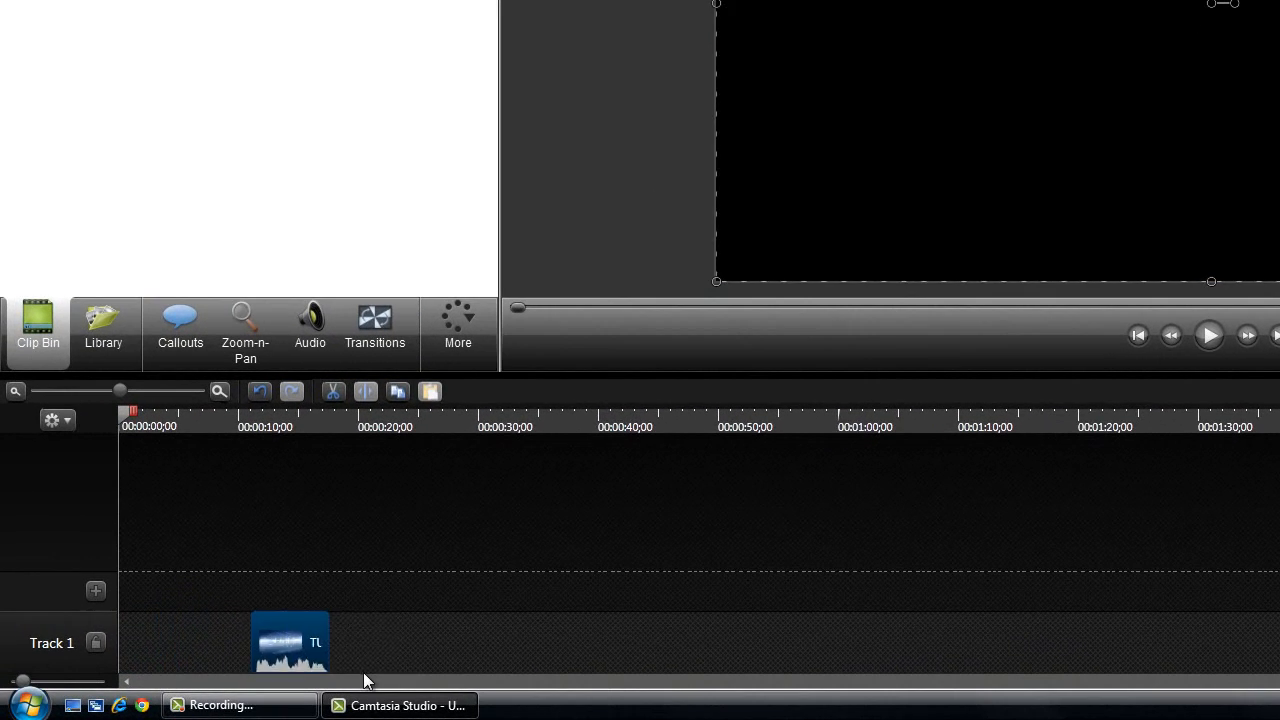
left_click_drag(363, 672, 172, 650)
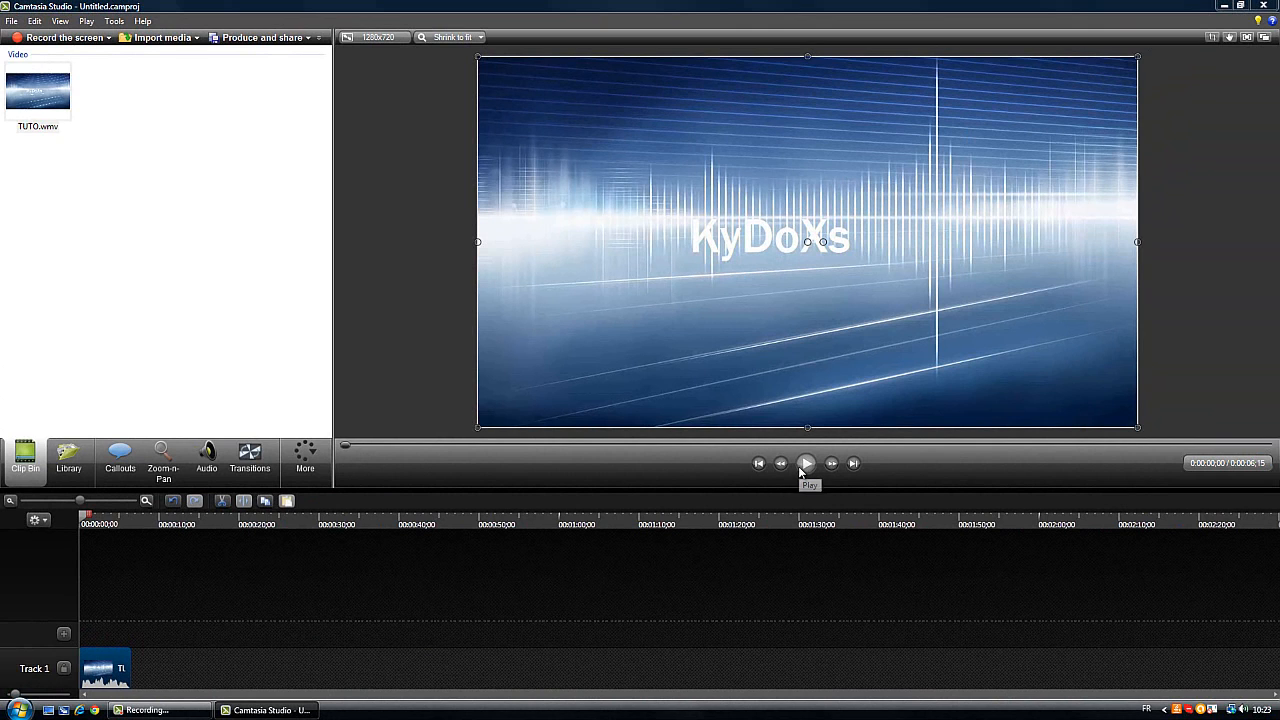
left_click(843, 455)
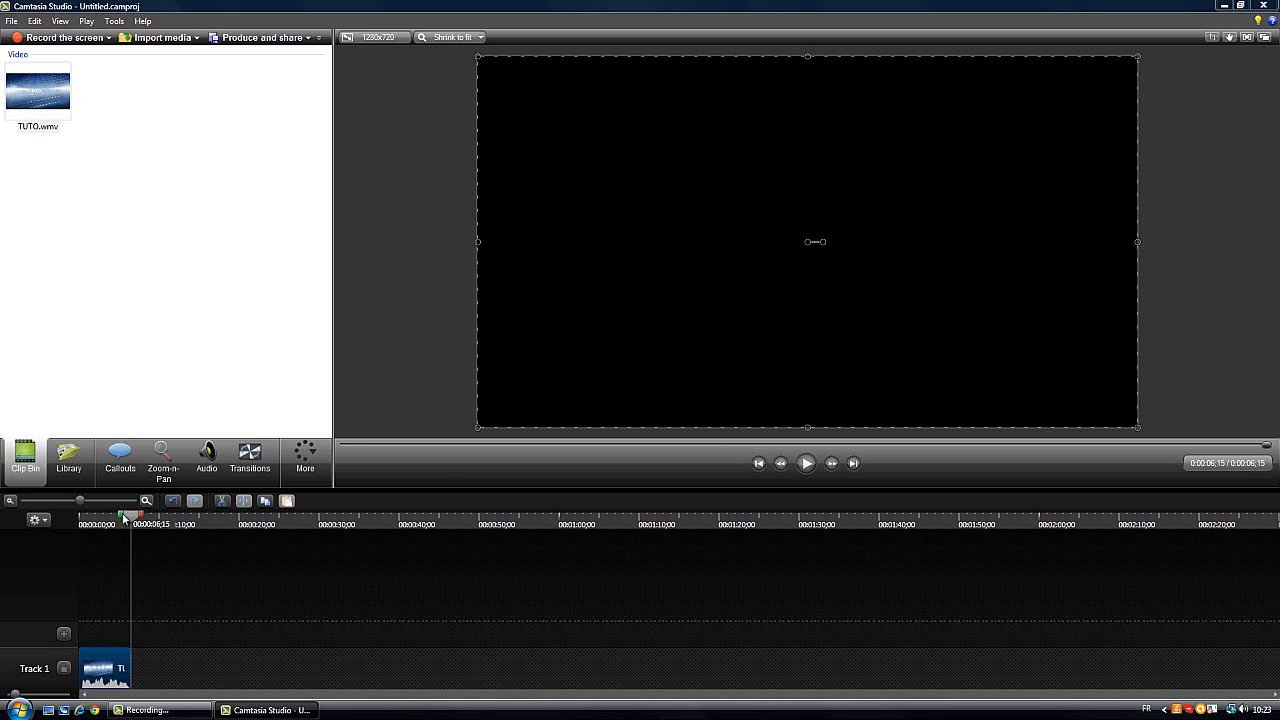
left_click_drag(123, 516, 50, 505)
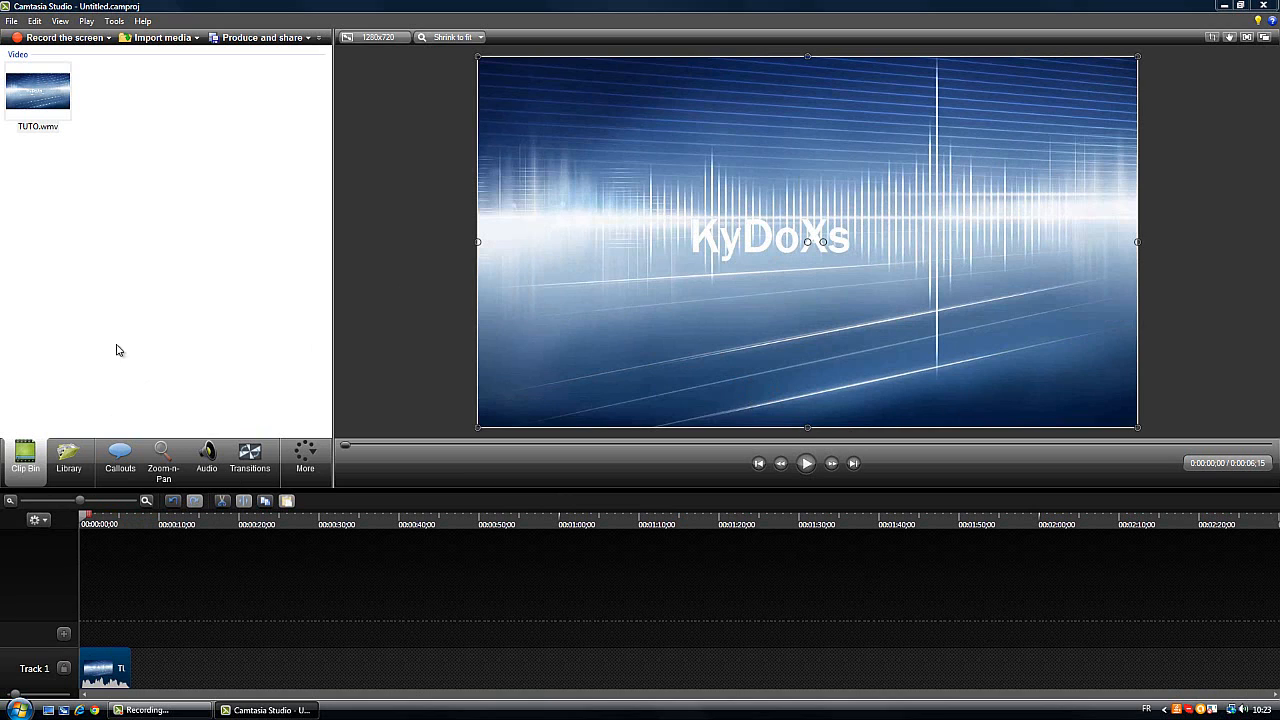
Add two empty tracks, Track 2 and Track 3, above the video track
left_click(63, 632)
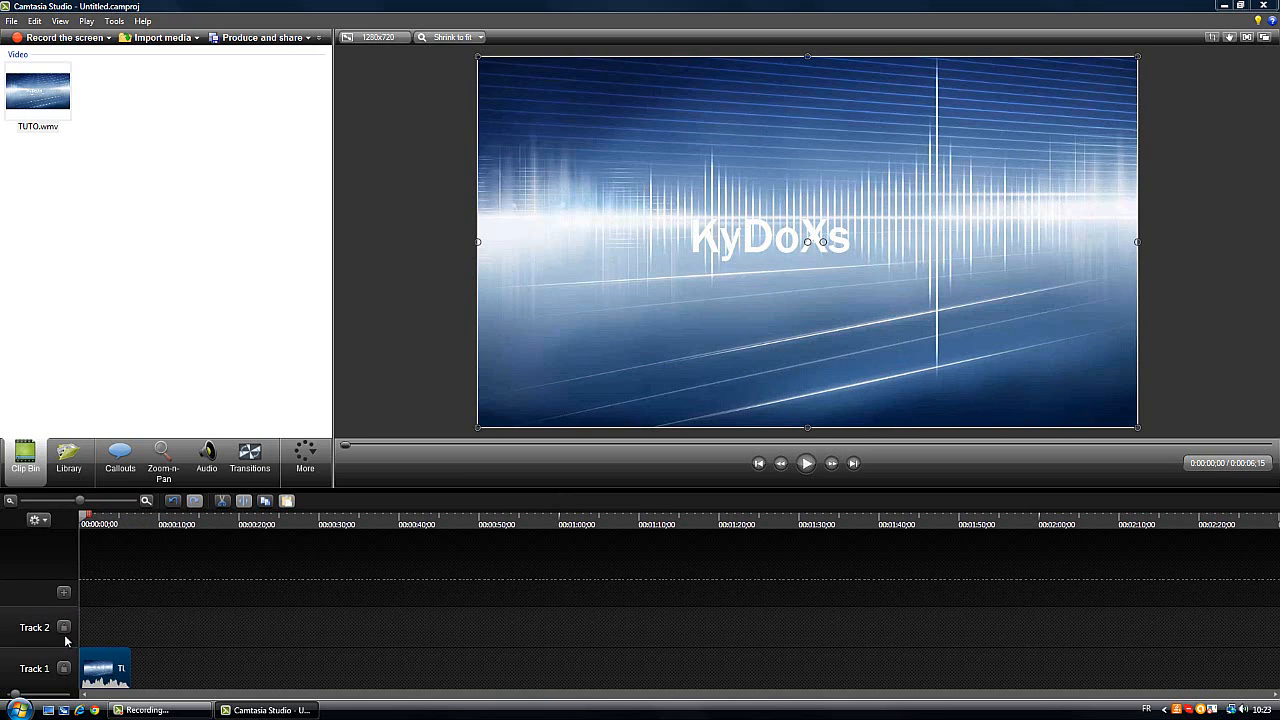
left_click(66, 594)
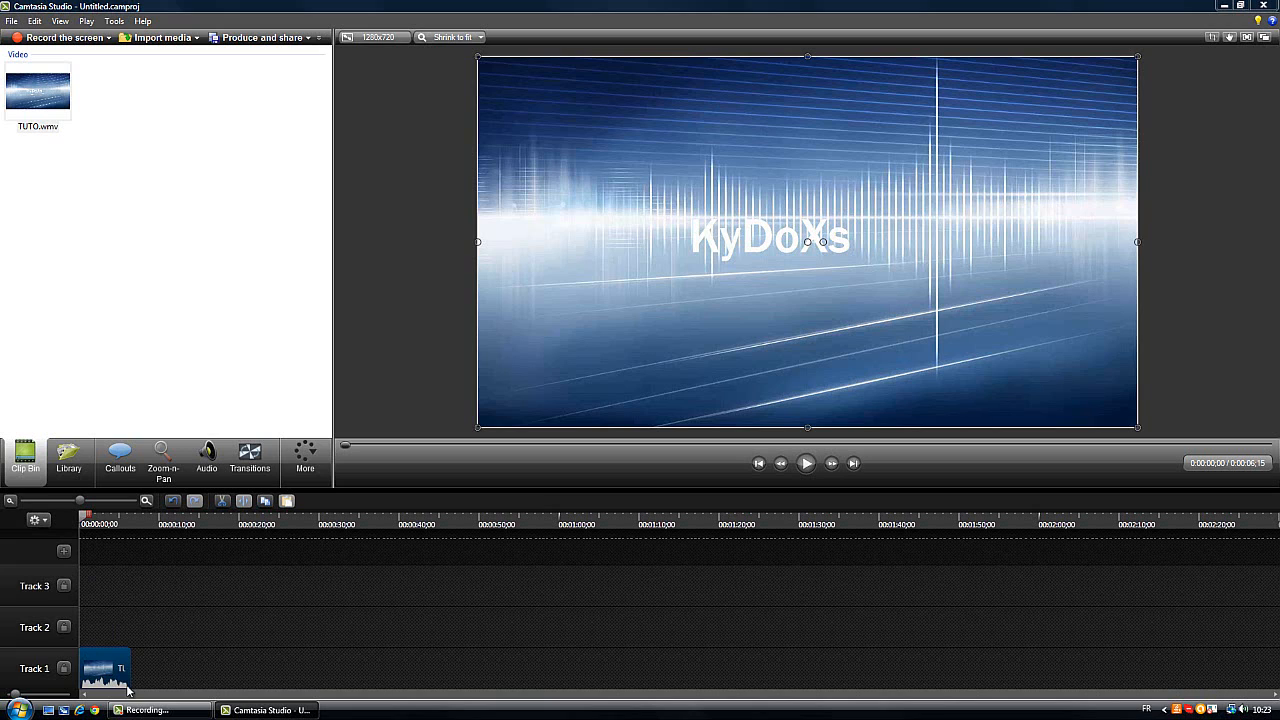
left_click_drag(112, 677, 74, 674)
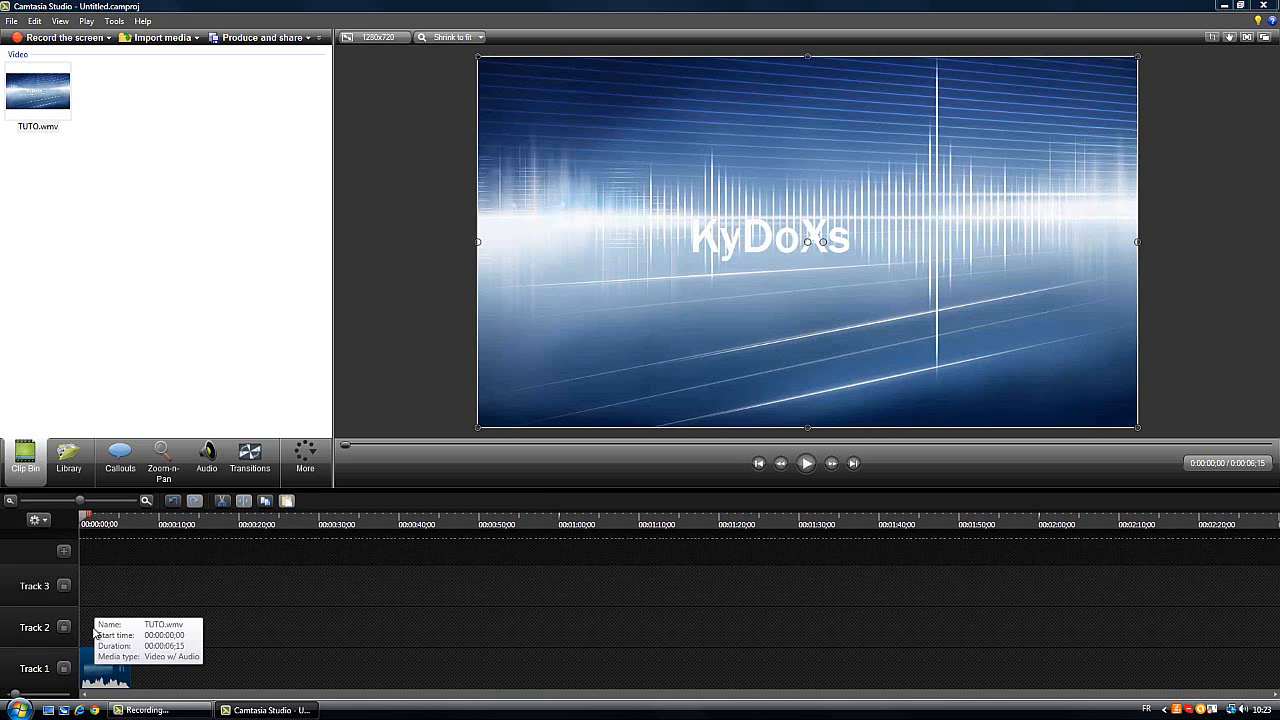
left_click_drag(85, 633, 138, 629)
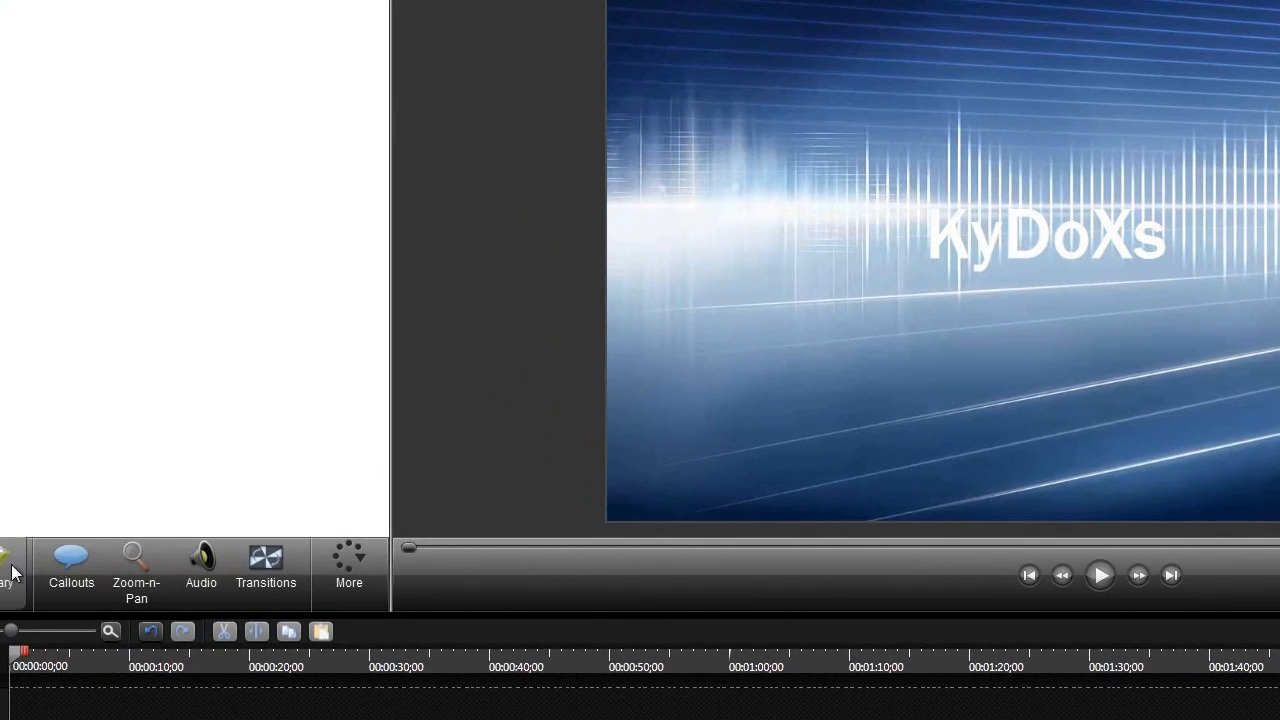
Add a Sketch Motion Arrow callout and move it to the upper-left area of the video
left_click(71, 565)
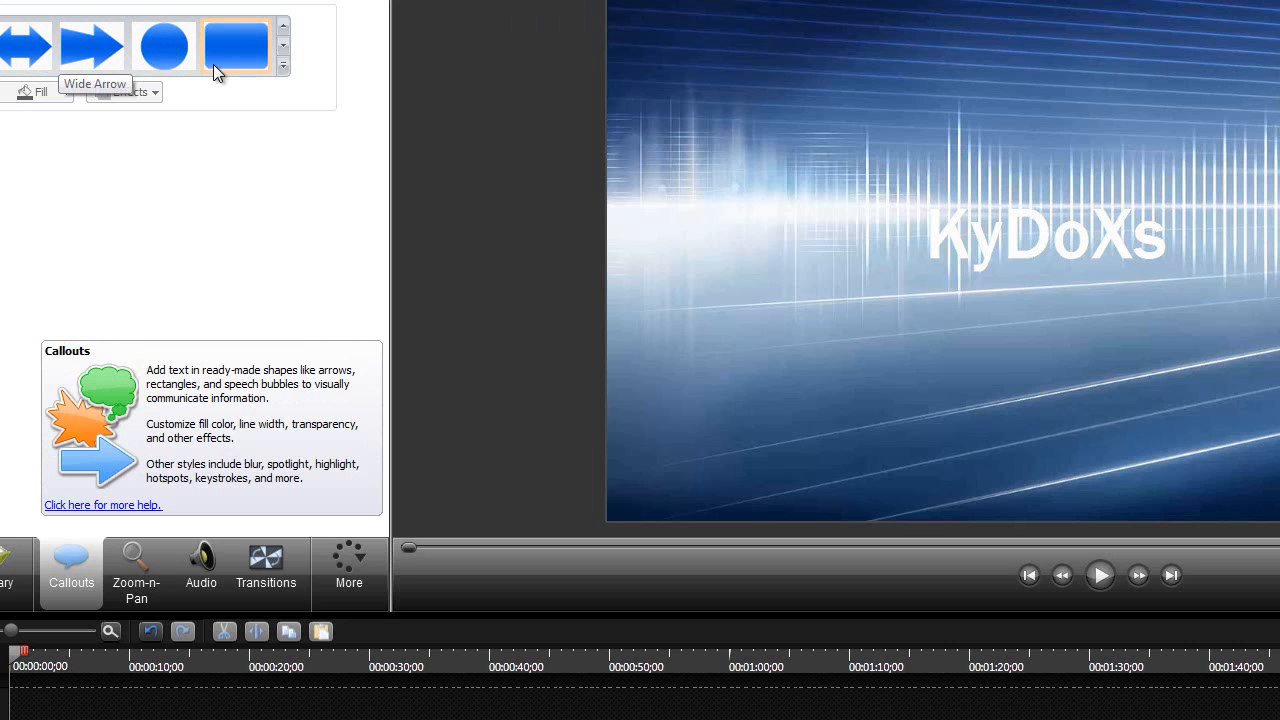
left_click(282, 65)
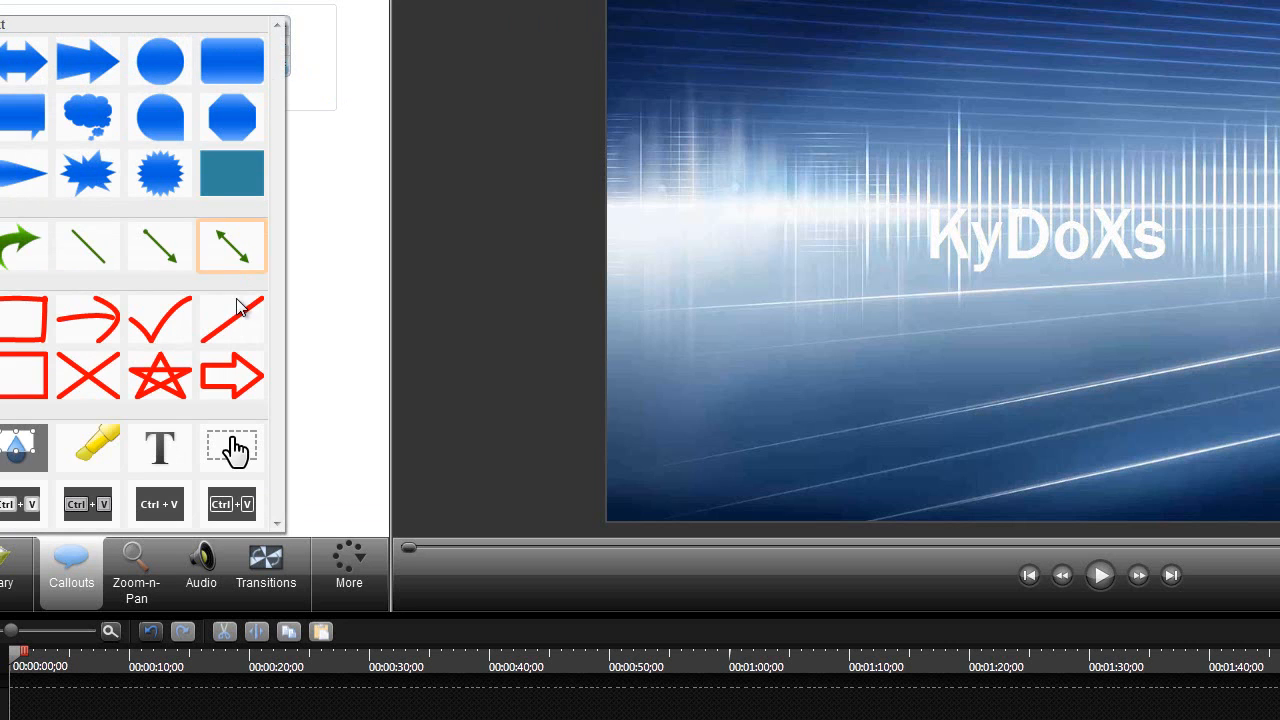
left_click(86, 334)
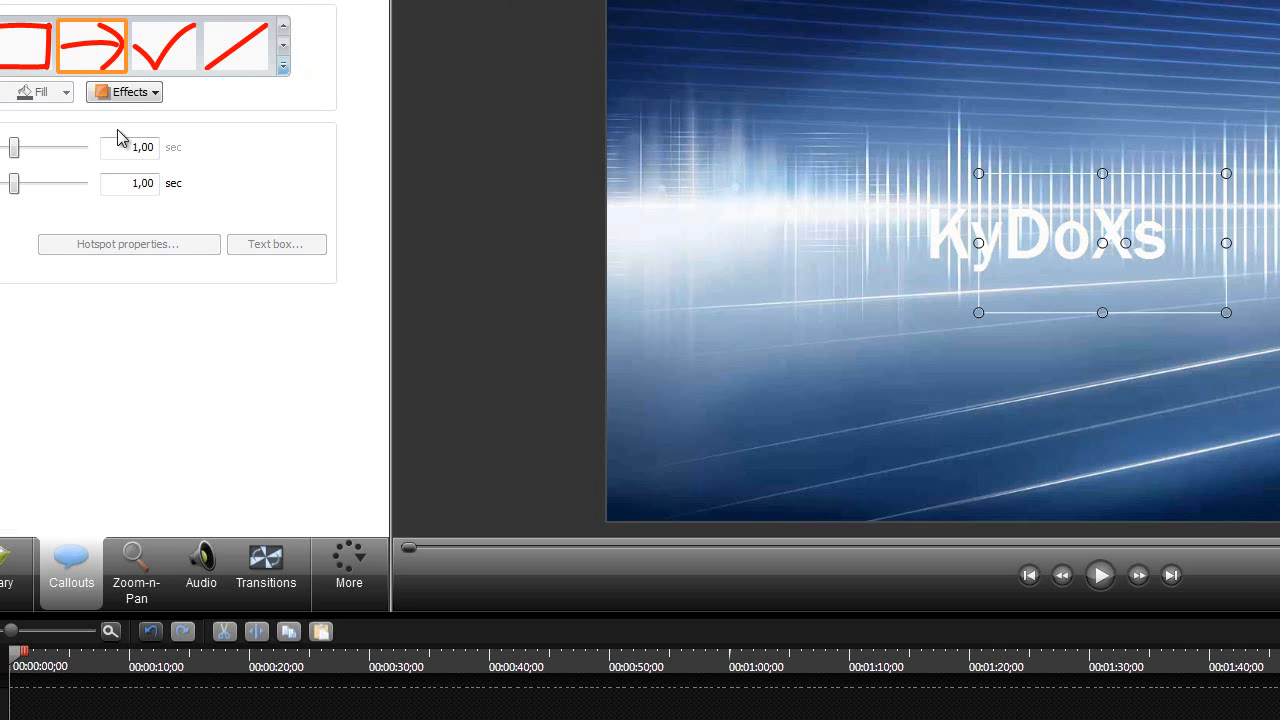
left_click_drag(1034, 243, 762, 81)
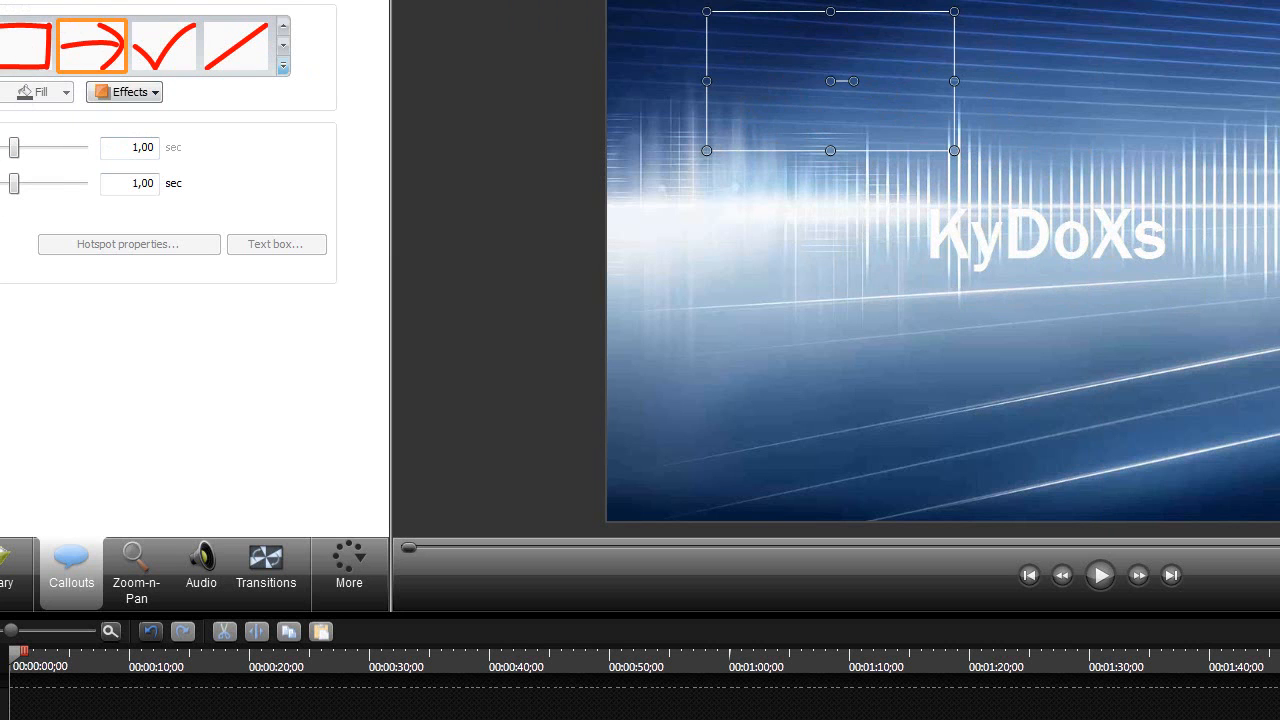
key("ctrl+z")
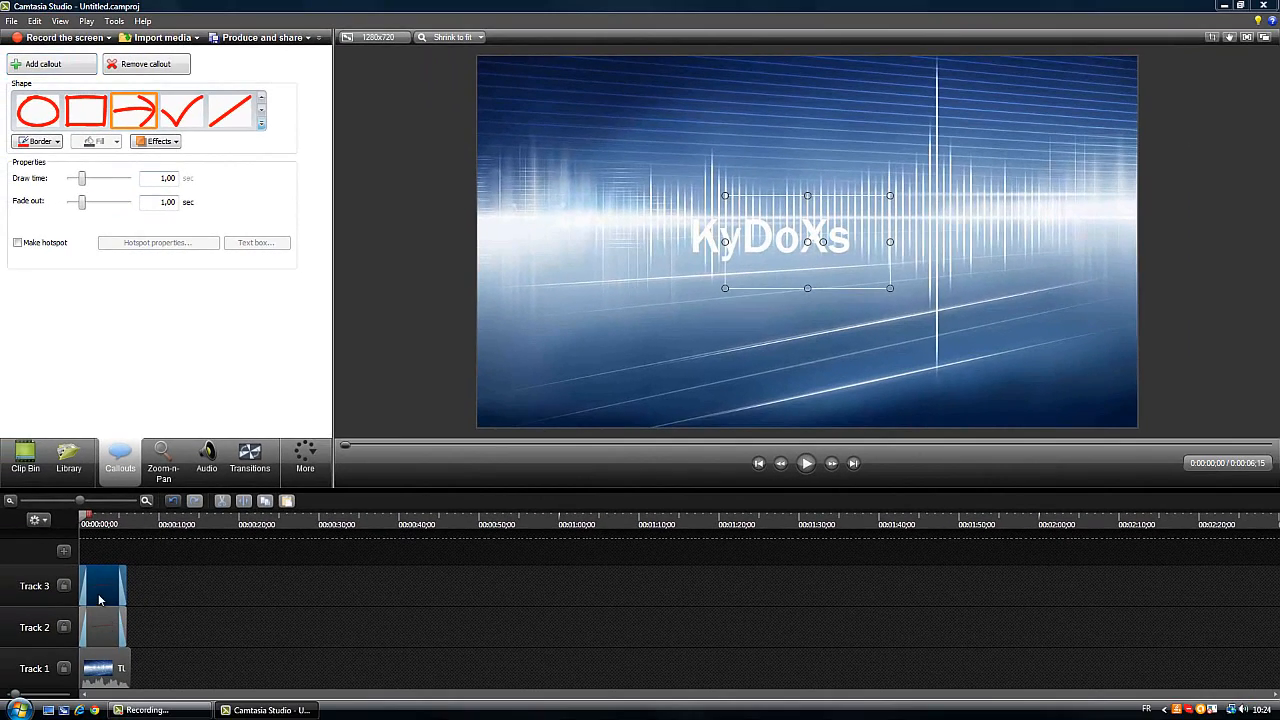
Resize the arrow callout on Track 2 to a narrower and slightly taller frame
left_click(107, 626)
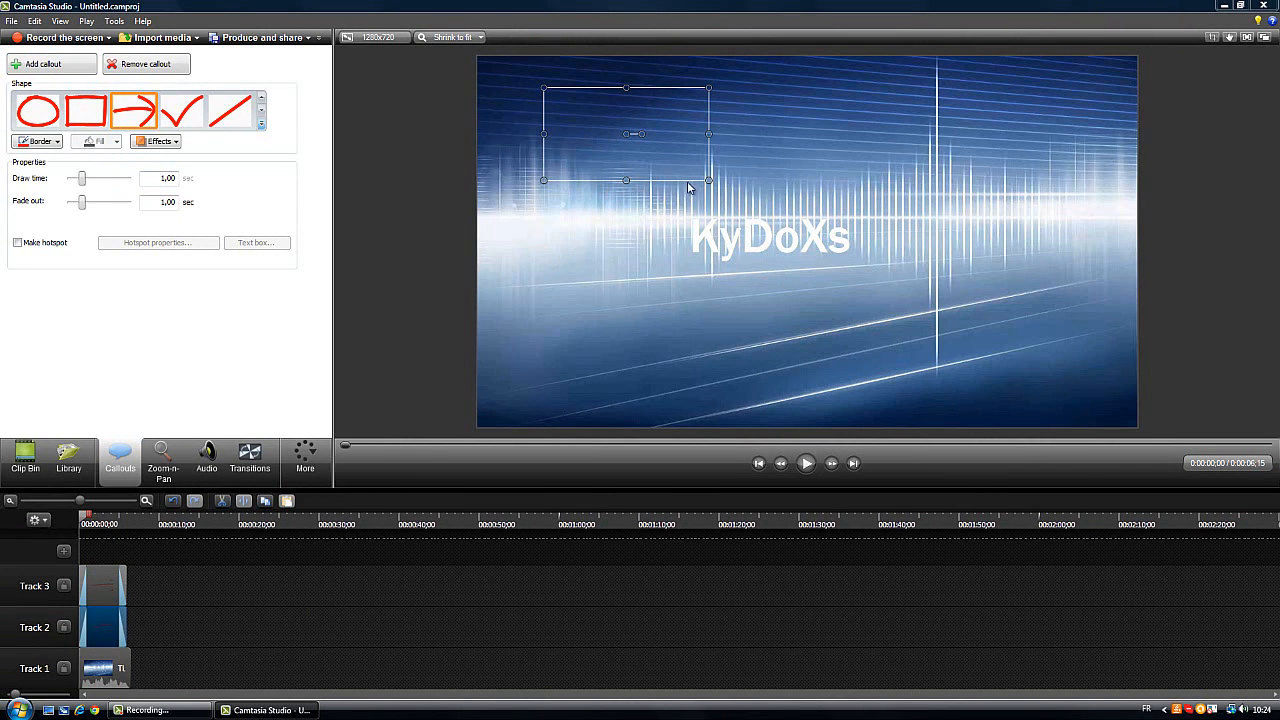
left_click_drag(709, 180, 641, 197)
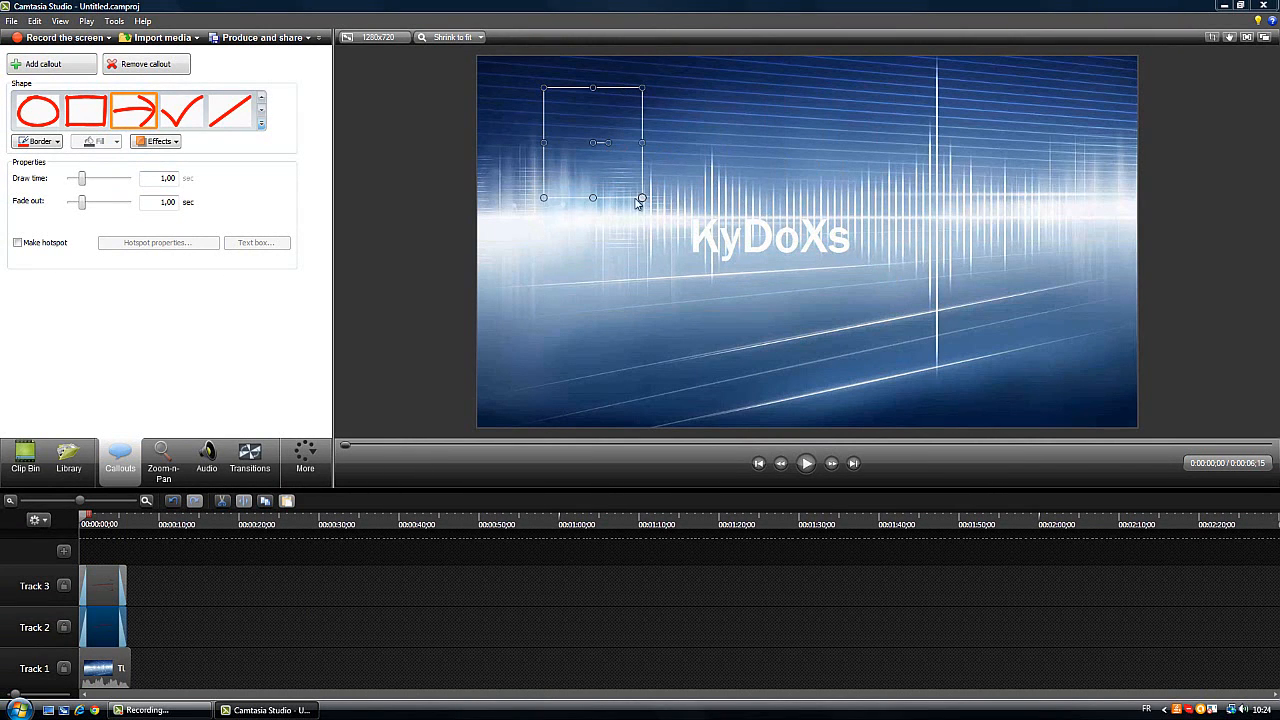
right_click(627, 162)
Delete the arrow callouts from Track 2 and Track 3
left_click(84, 681)
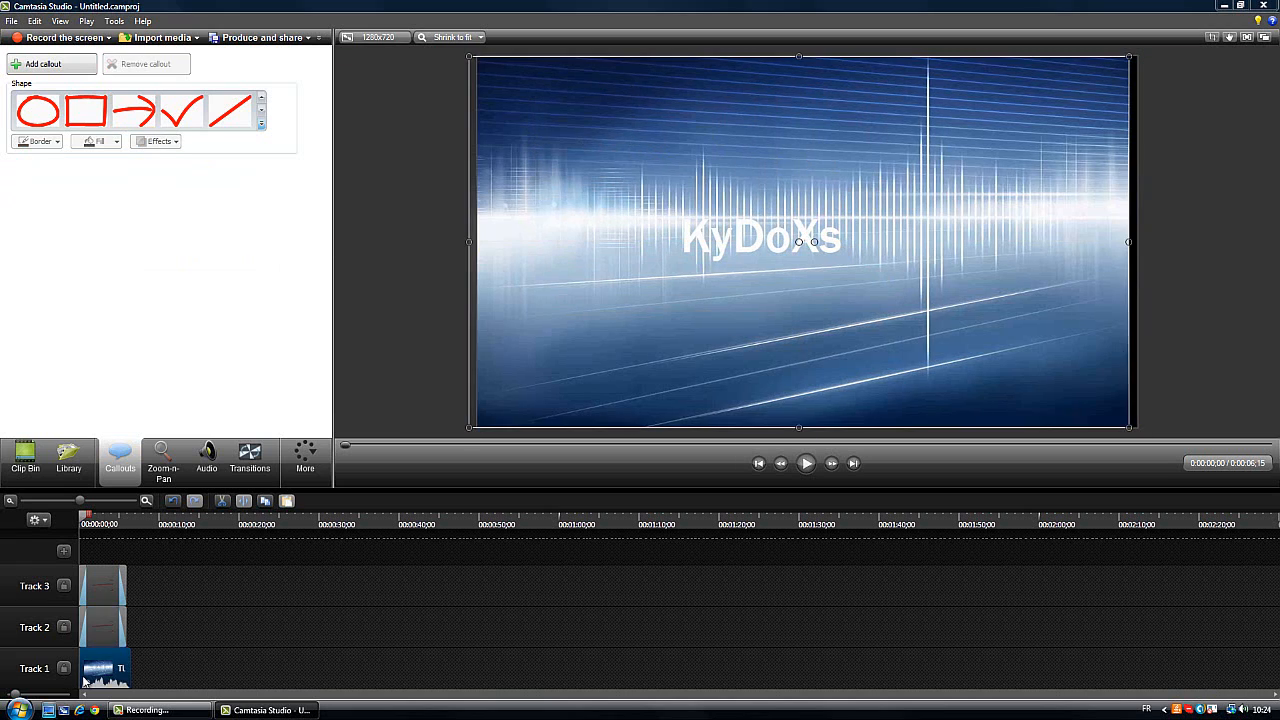
left_click(104, 627)
right_click(98, 627)
left_click(130, 443)
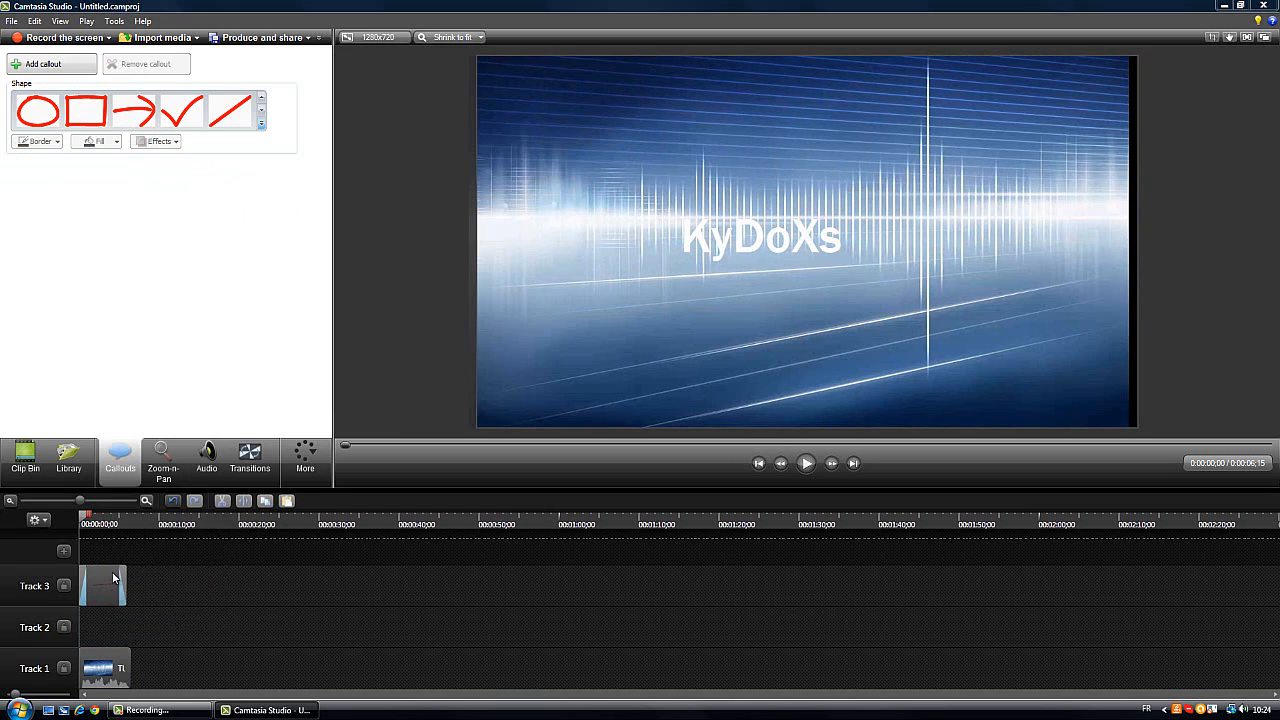
right_click(113, 577)
left_click(122, 388)
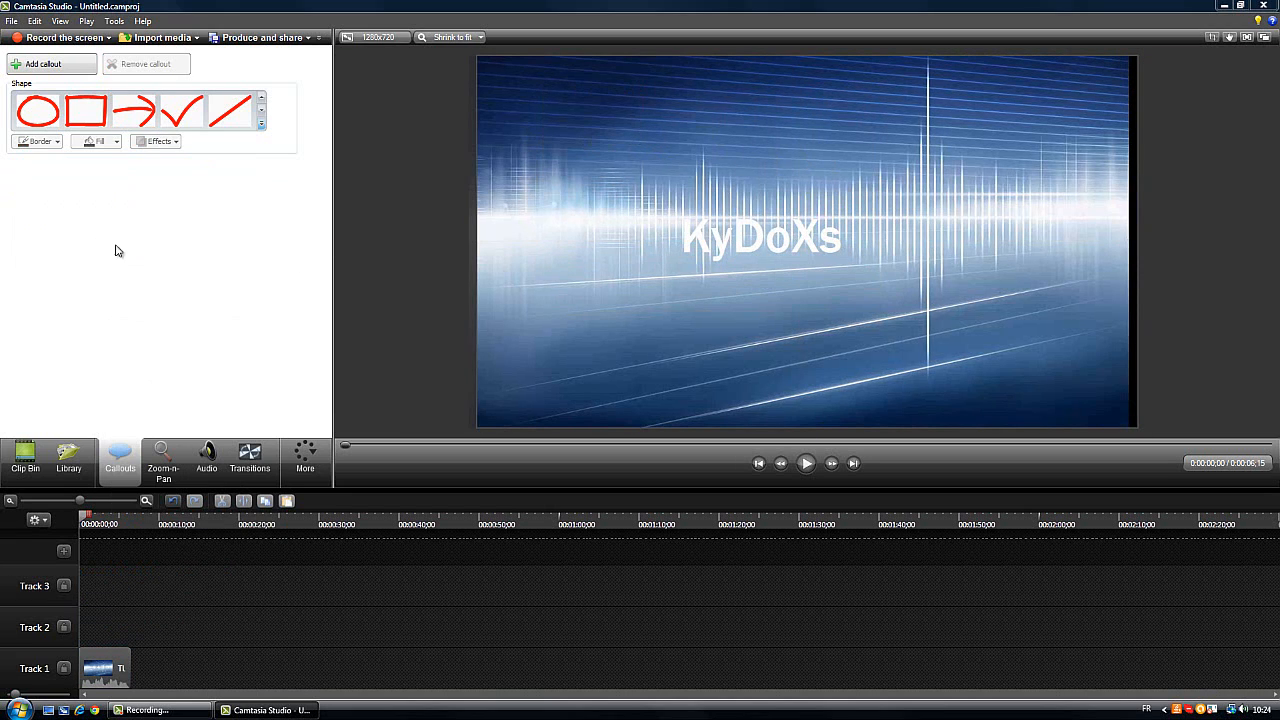
Add a filled rounded rectangle callout in the video's top-left corner with the text "KyDoXs"
left_click(261, 124)
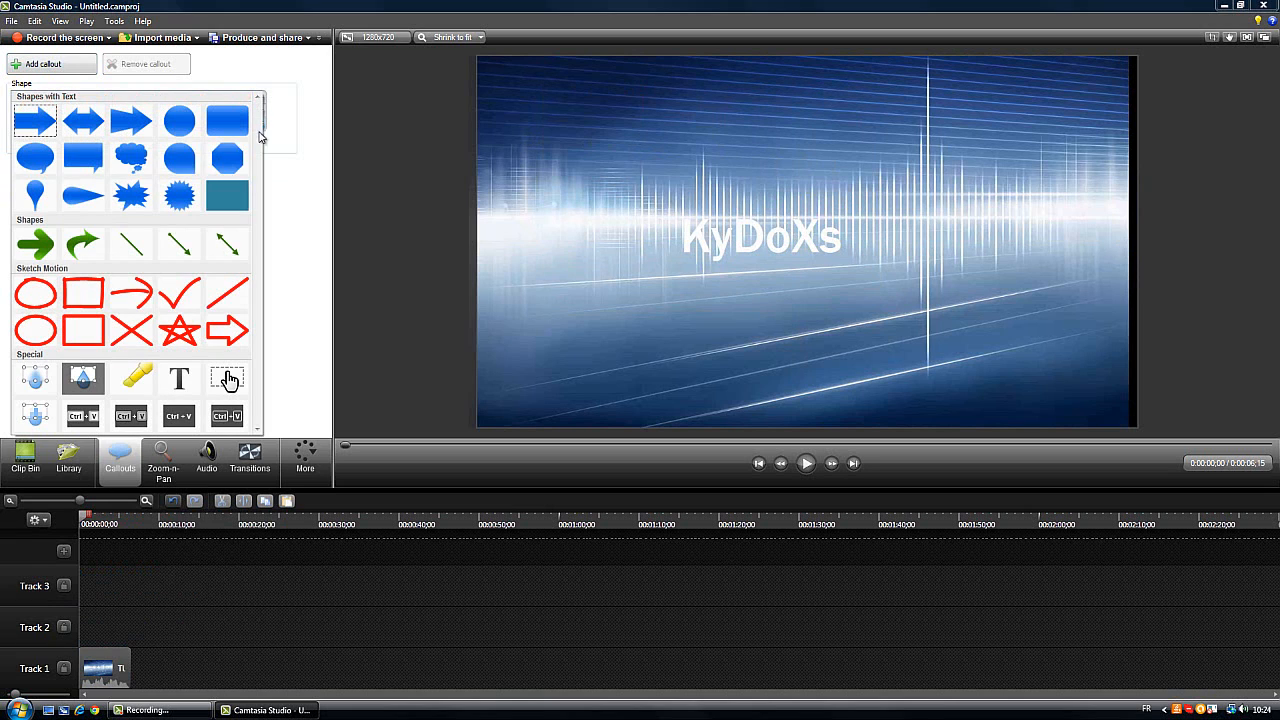
left_click(227, 121)
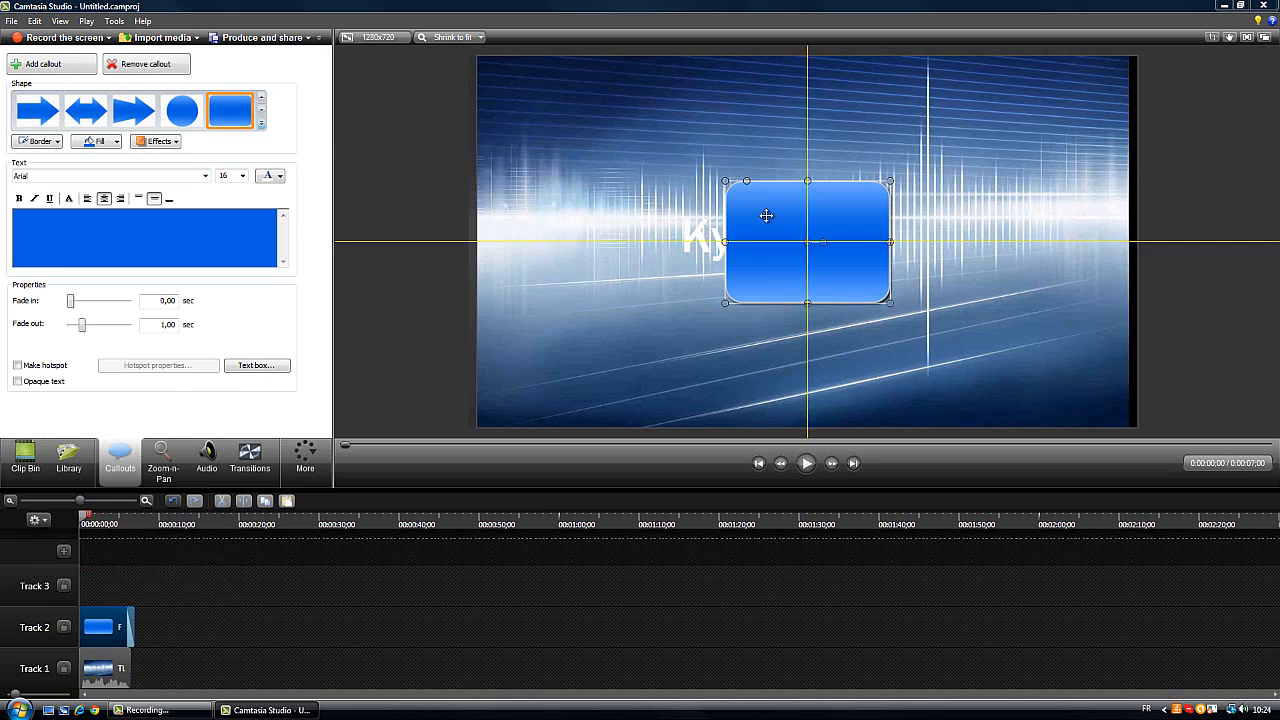
left_click_drag(766, 215, 550, 101)
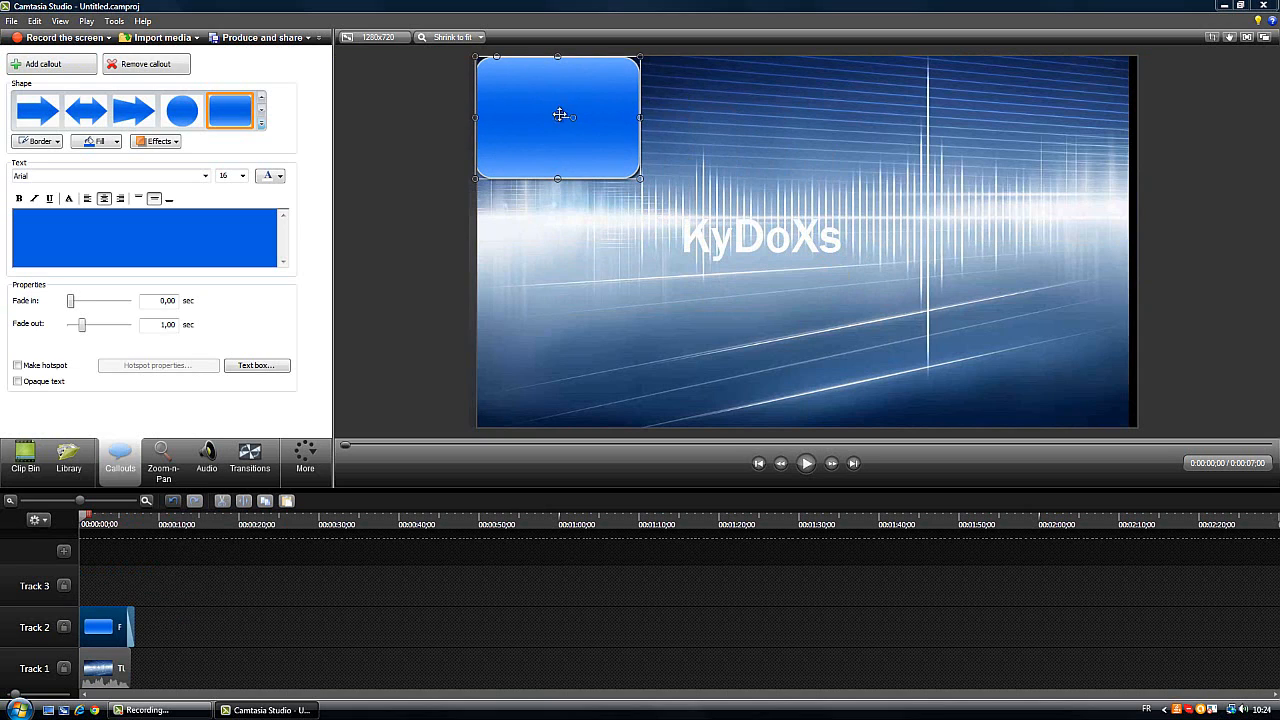
left_click(117, 234)
type("KyDoXs")
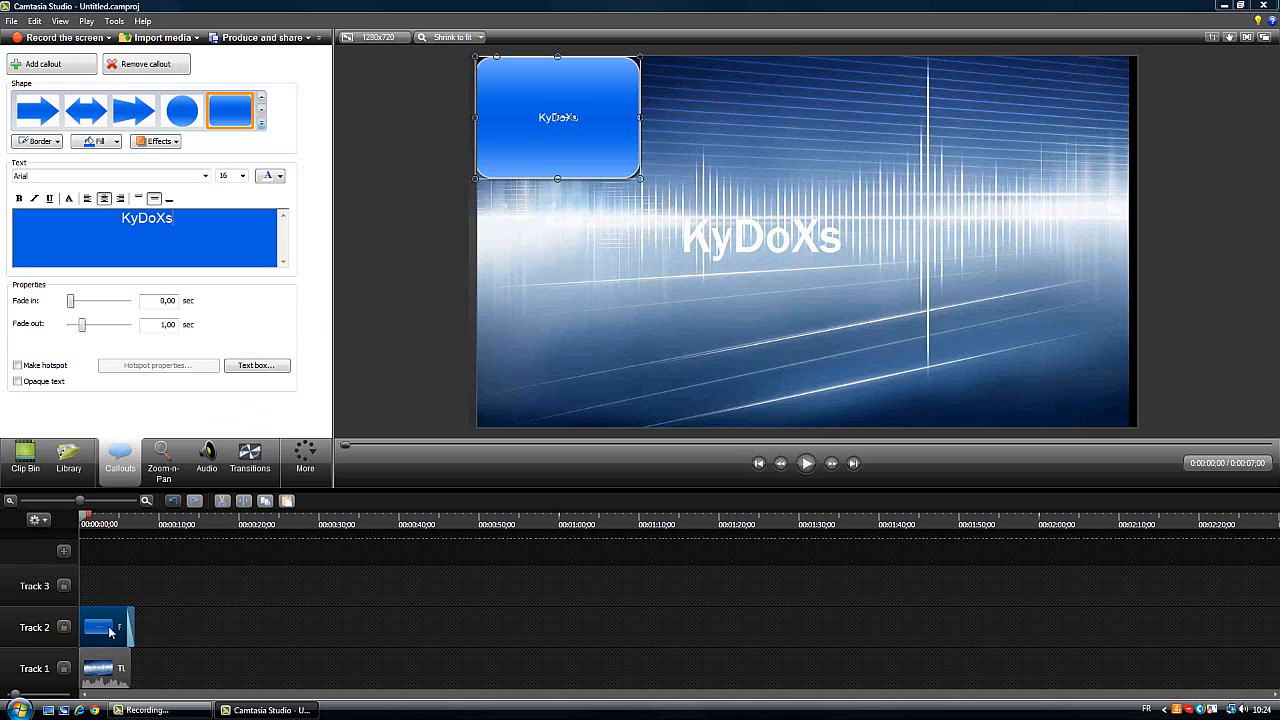
Shorten the rounded rectangle callout on Track 2 to about half the video clip's length and play the timeline
left_click_drag(133, 619, 102, 622)
left_click(803, 463)
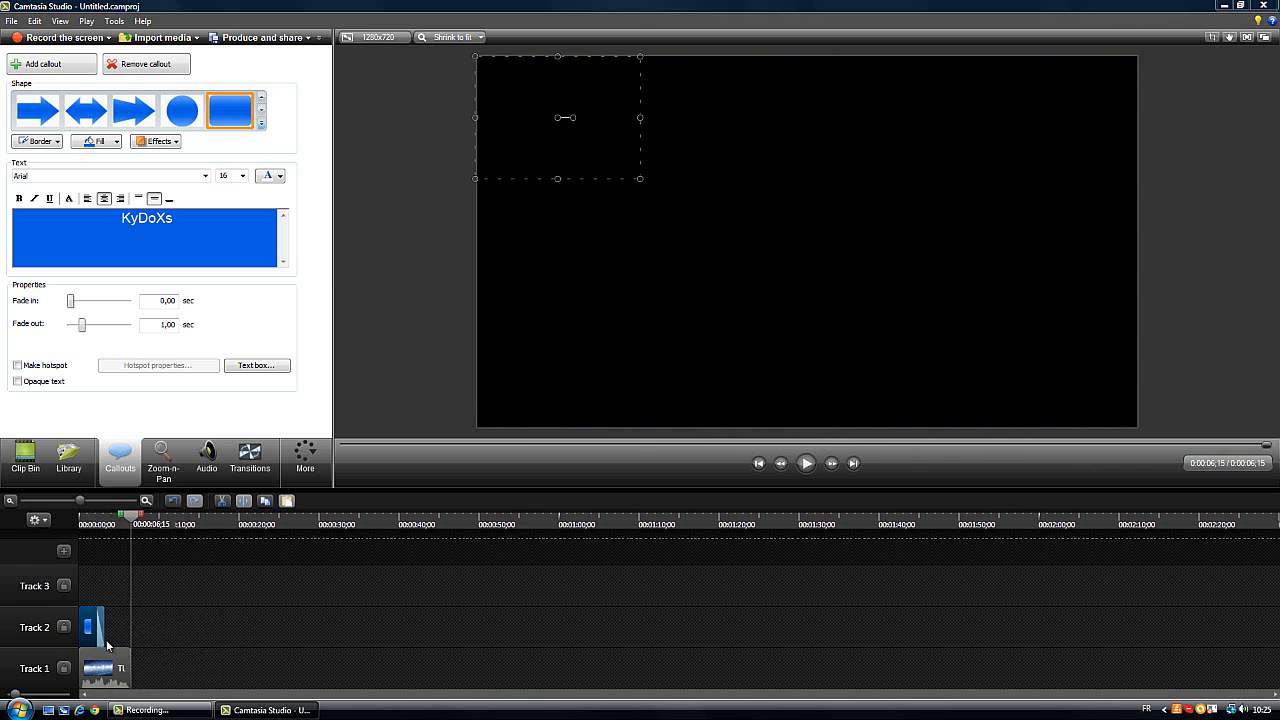
Extend the rounded rectangle callout to the end of the video clip and play the timeline
left_click_drag(110, 621, 130, 621)
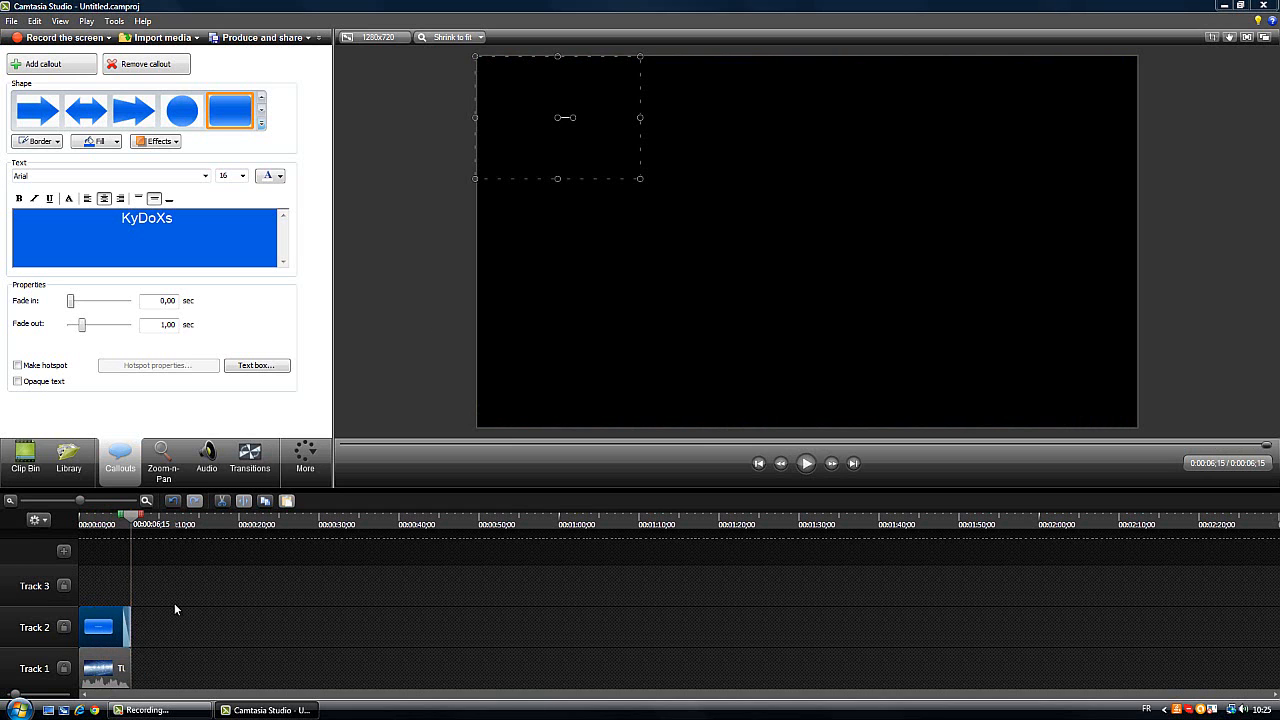
left_click(807, 472)
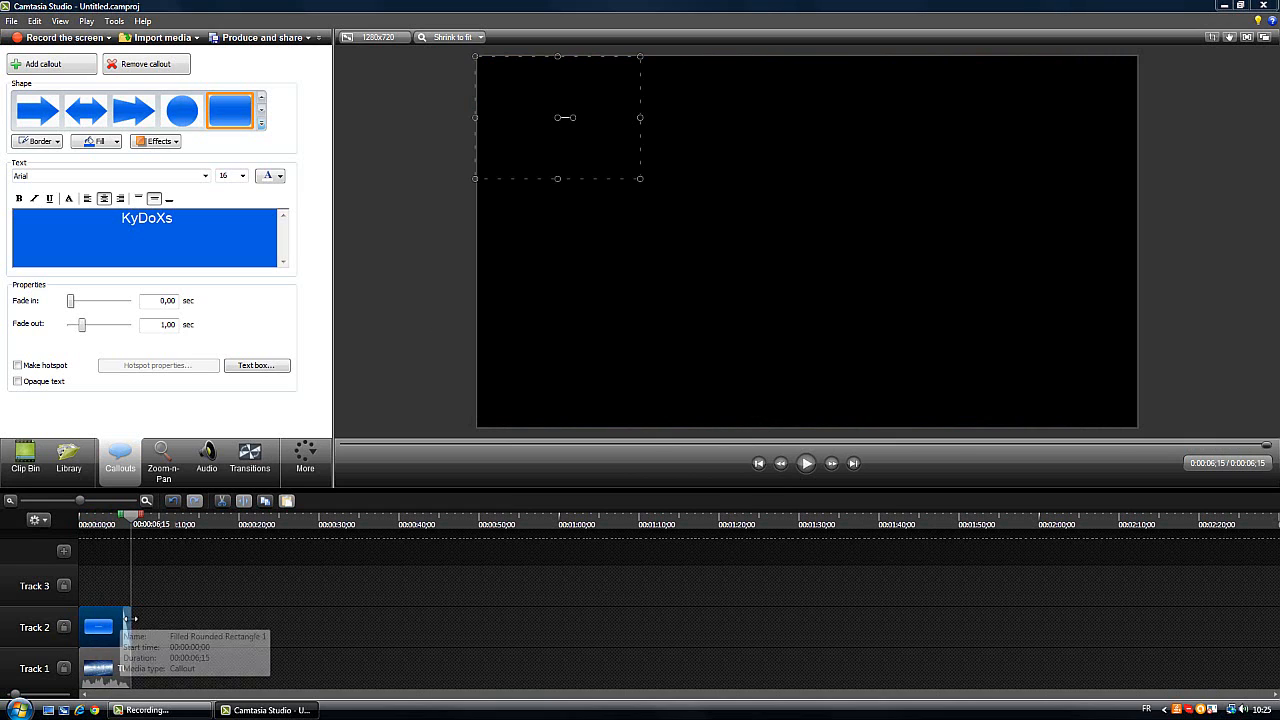
mouse_move(128, 620)
left_mouse_down()
mouse_move(100, 622)
mouse_move(147, 628)
mouse_move(130, 627)
left_mouse_up()
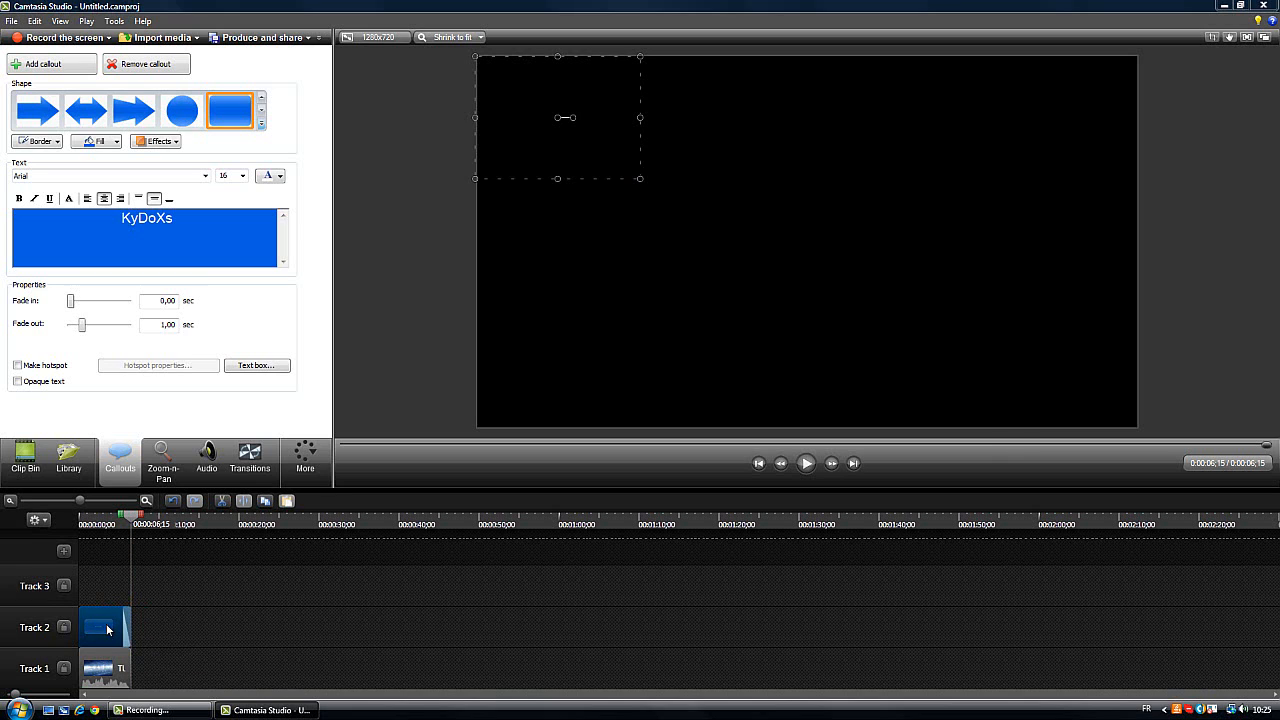
Delete the rounded rectangle callout from Track 2
right_click(114, 621)
left_click(149, 441)
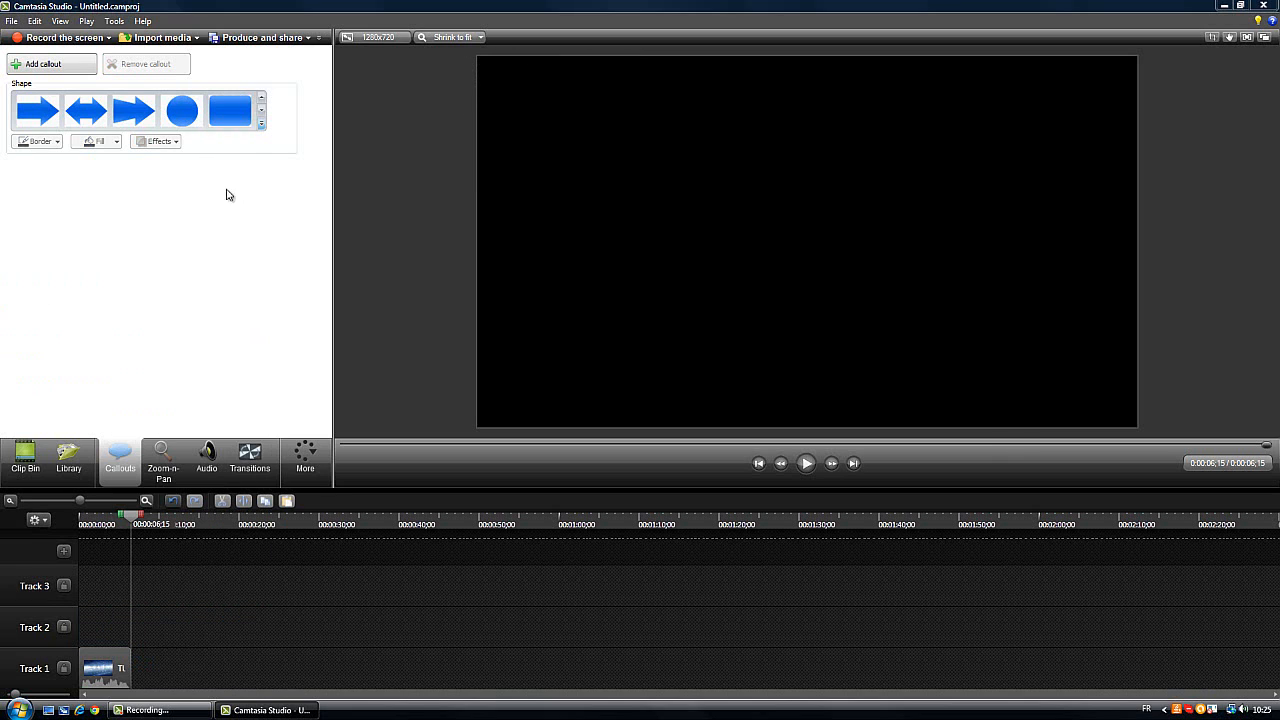
Add a Text callout on Track 2 with the text "kgodfgkdflgkopkger"
left_click(261, 125)
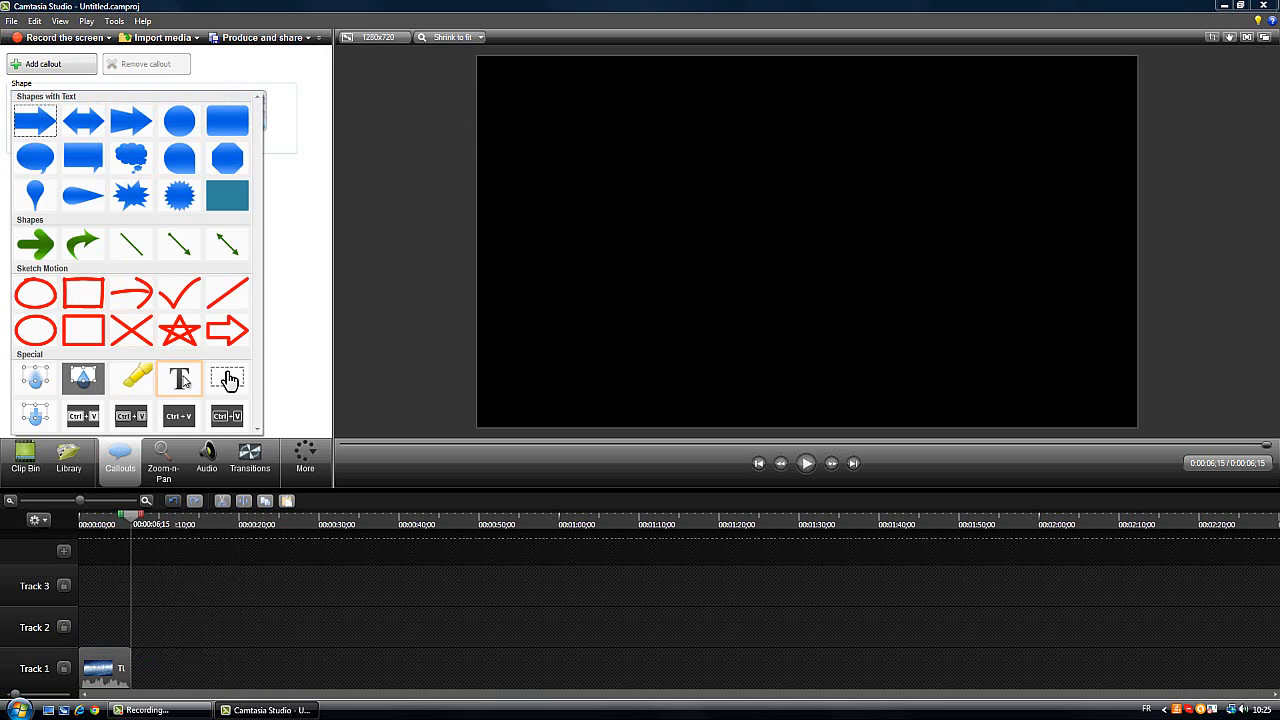
left_click(183, 377)
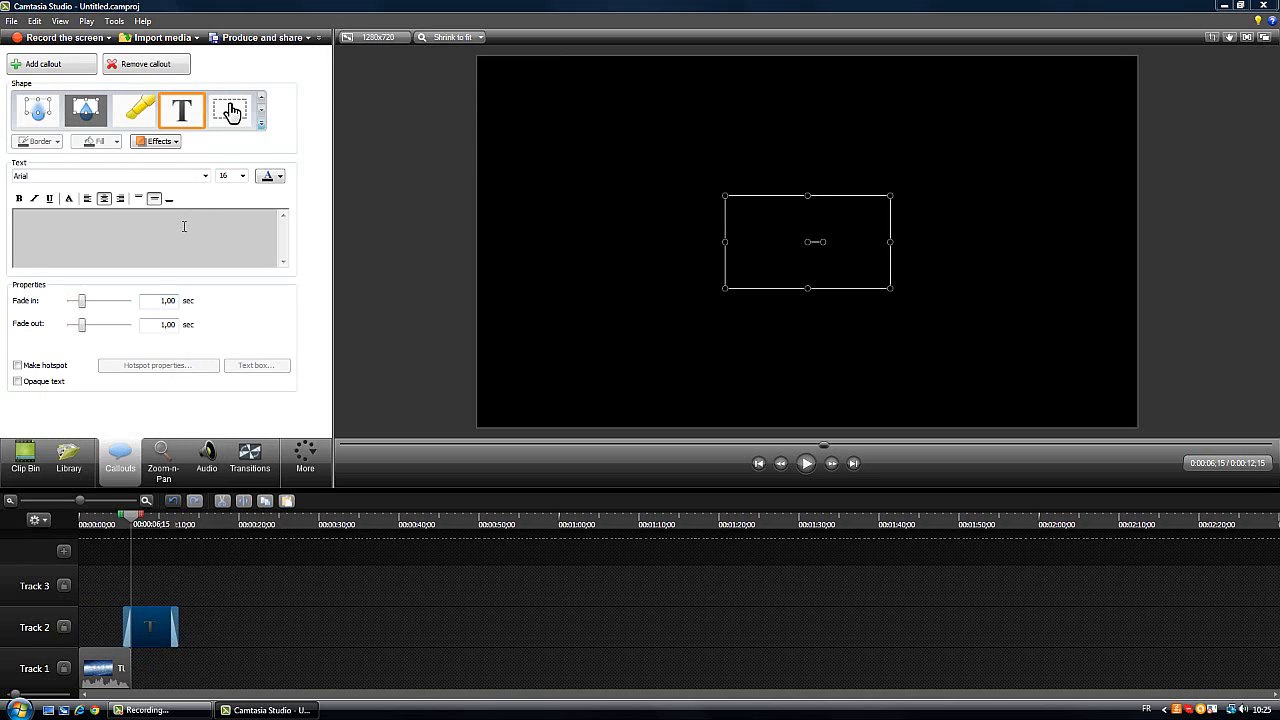
type("kgodfgkdflgkopkger")
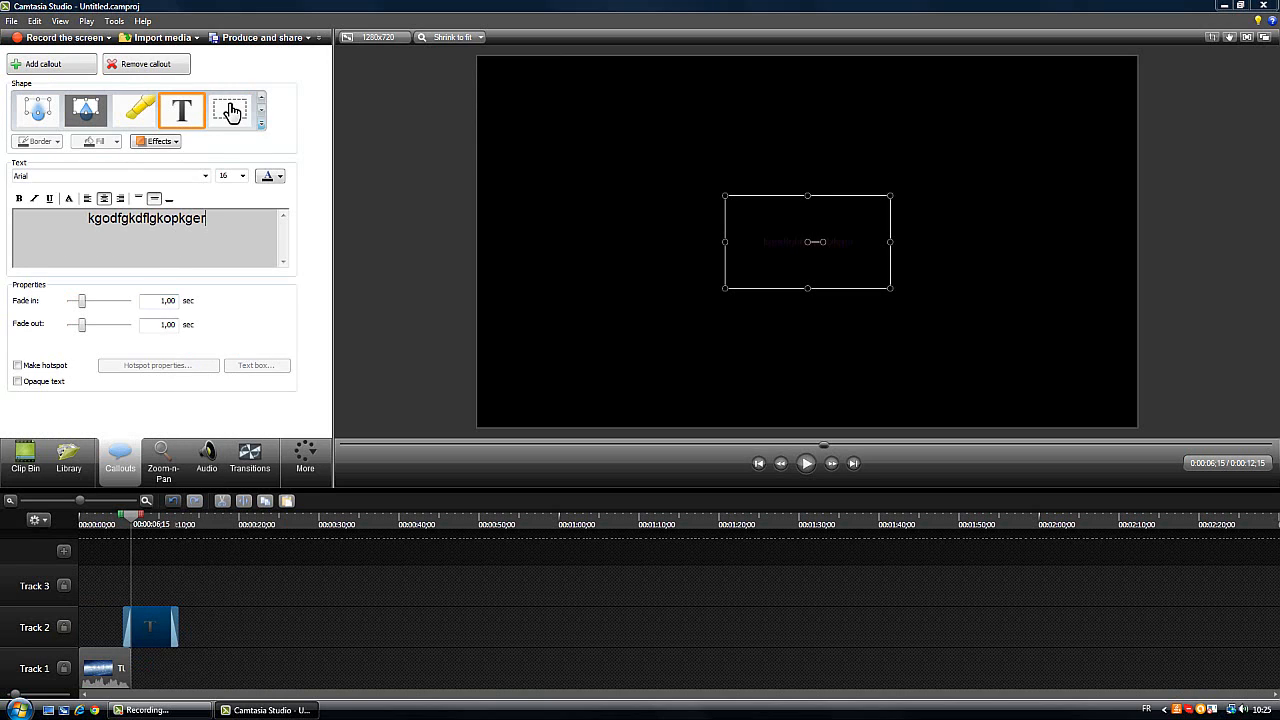
Fit the text callout on Track 2 to the video clip's start and end, and return the playhead to the beginning
left_click_drag(168, 620, 112, 618)
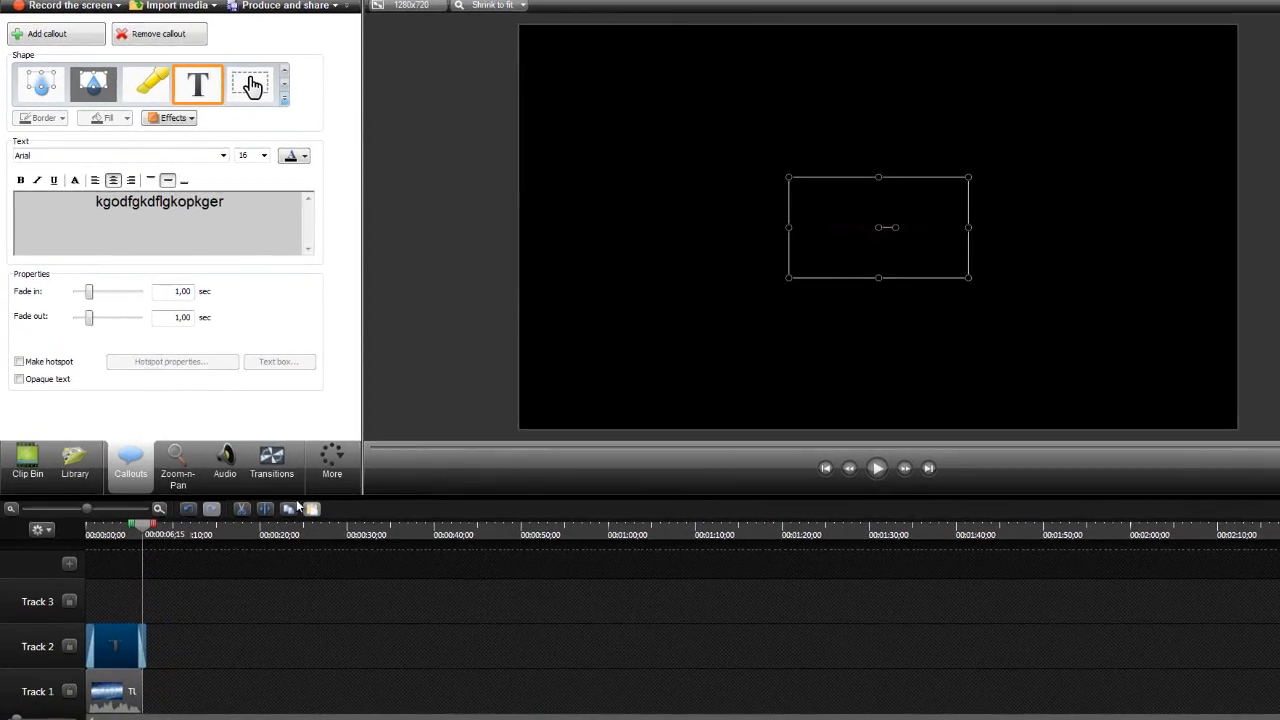
left_click_drag(159, 663, 154, 662)
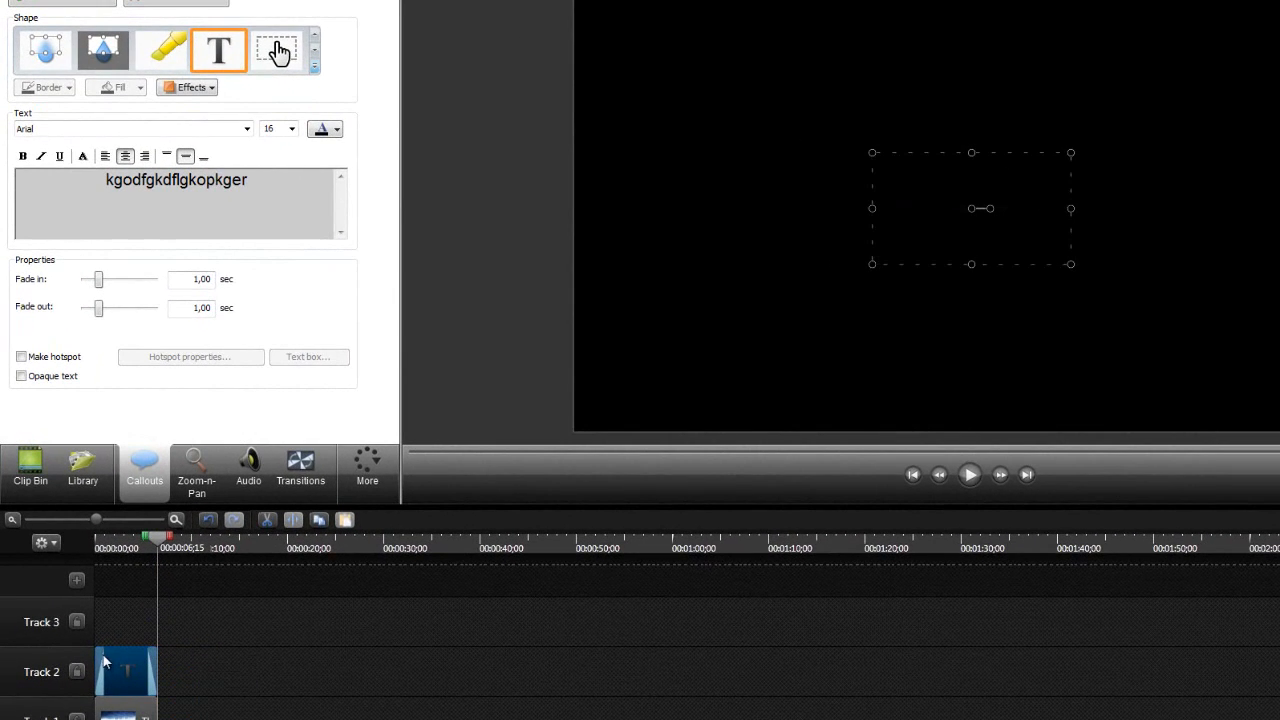
left_click_drag(98, 668, 92, 670)
left_click_drag(136, 547, 110, 554)
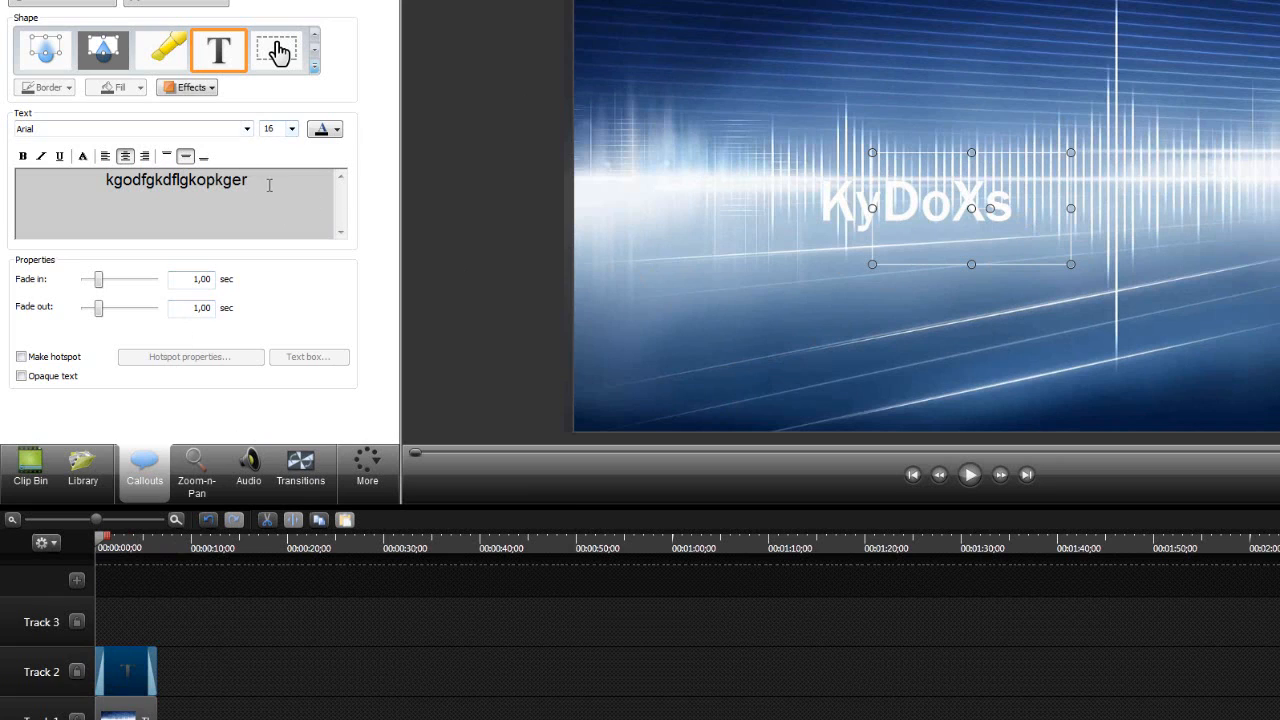
Set the callout text size to 20 and move the text callout to the top-left corner of the video
left_click_drag(269, 185, 75, 195)
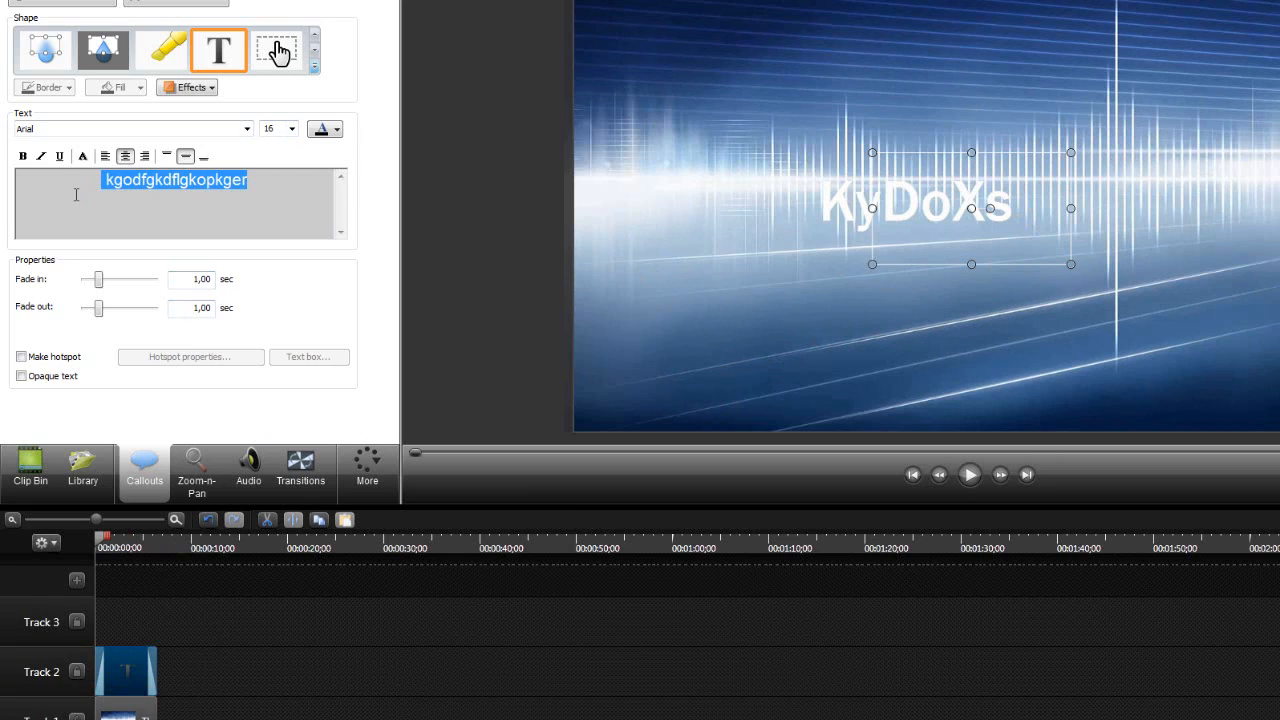
left_click(292, 130)
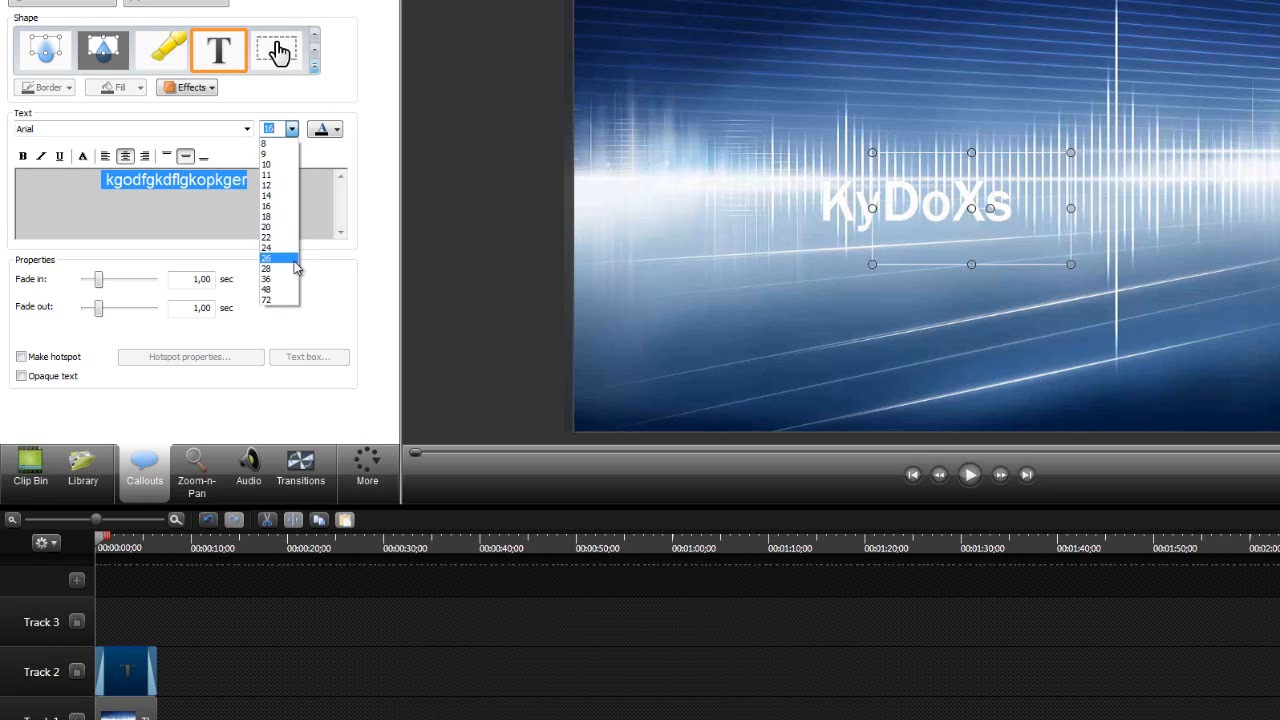
left_click(267, 227)
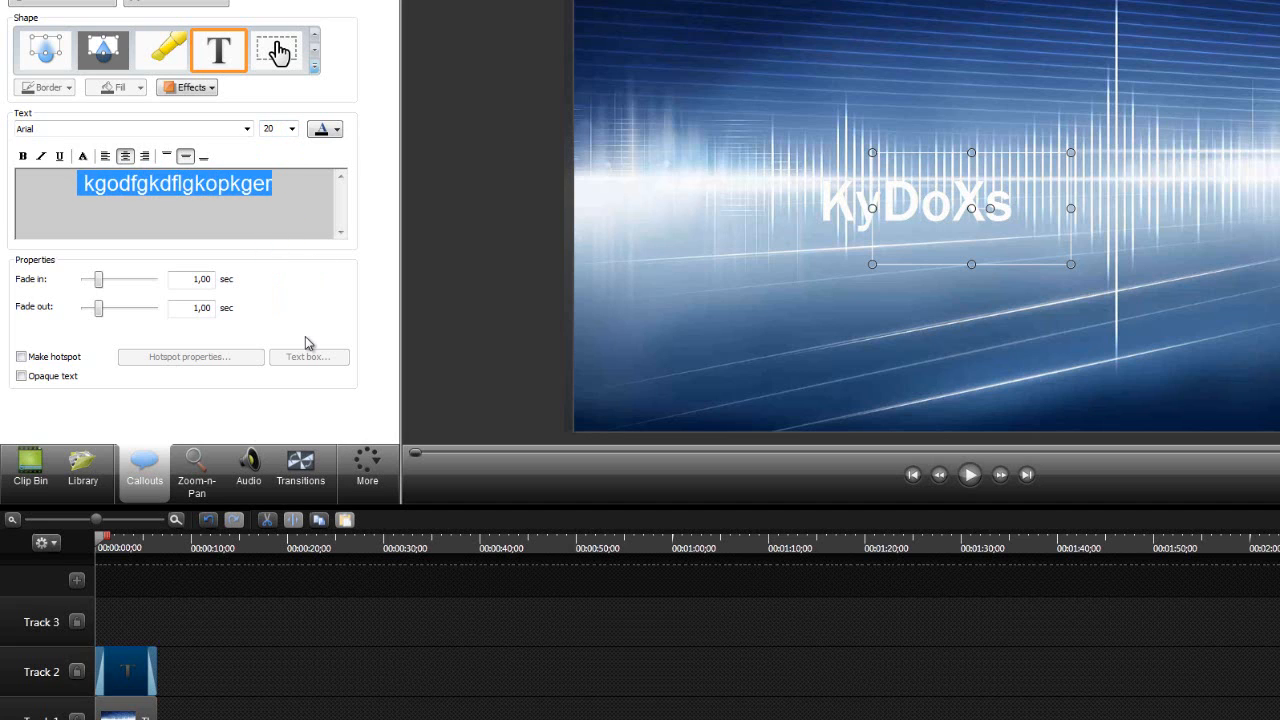
left_click_drag(1021, 236, 742, 77)
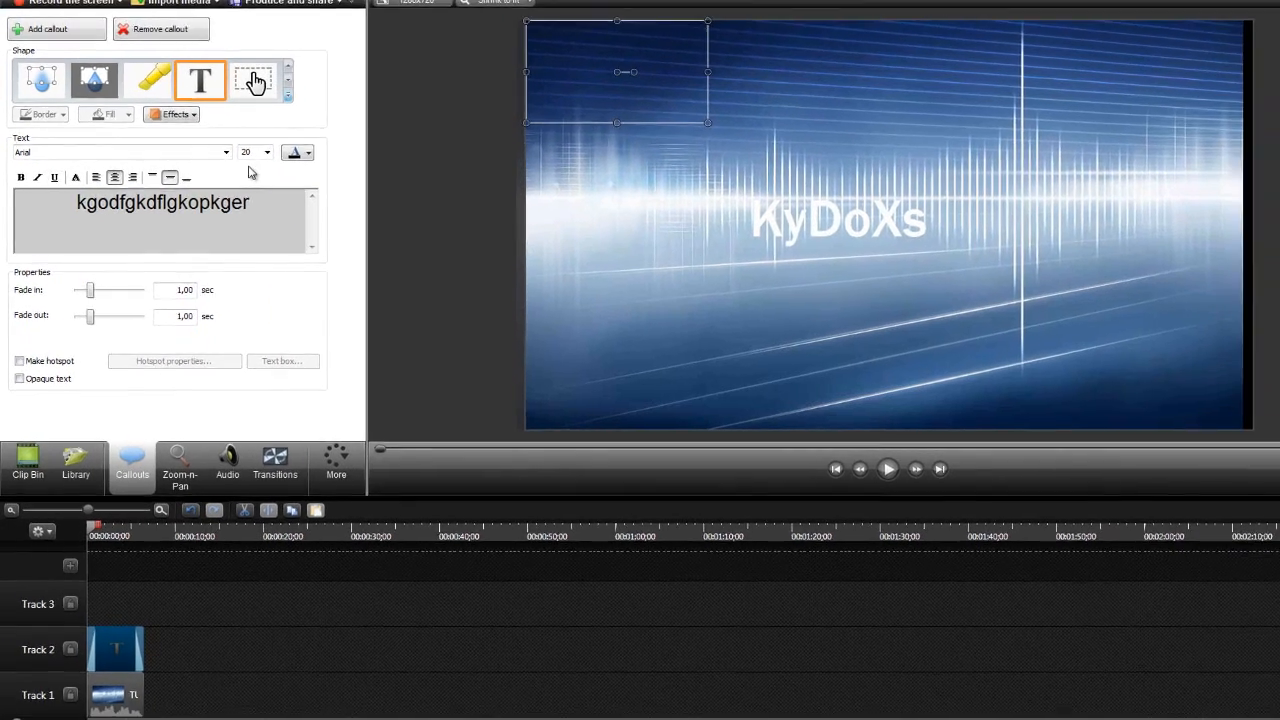
Set the callout text's font to Impact and play a short part of the timeline to preview it
left_click(150, 128)
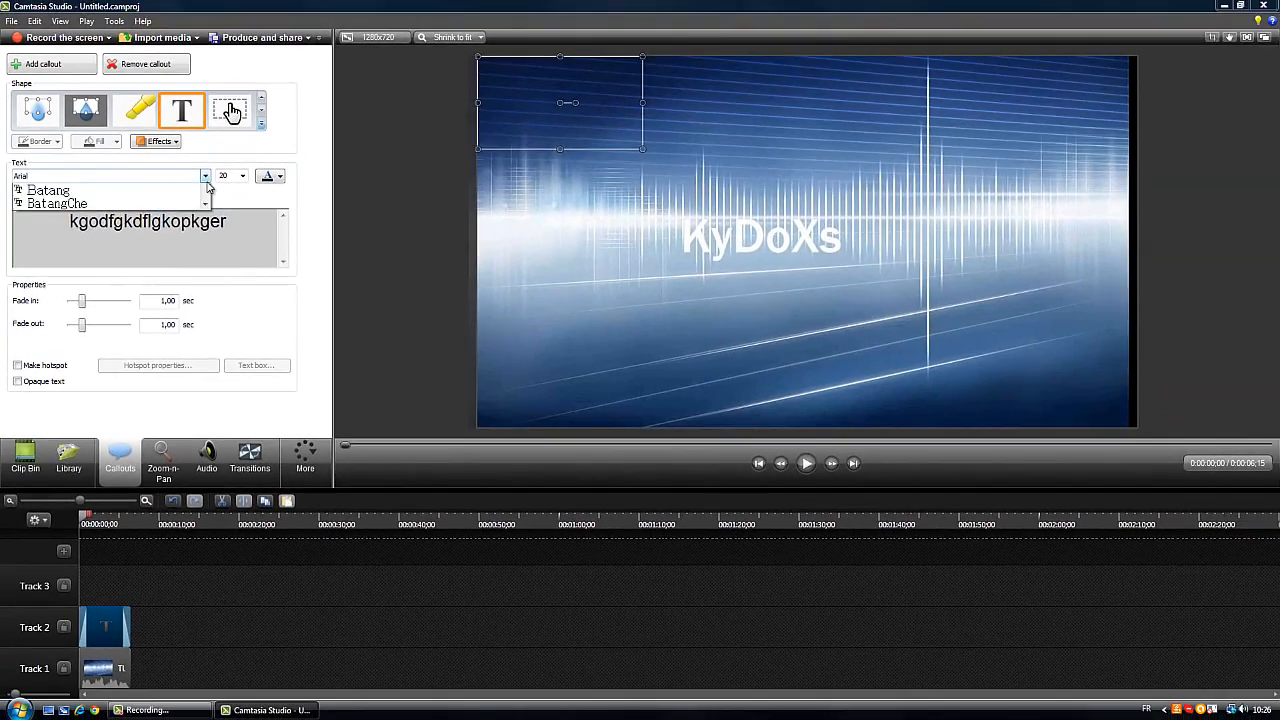
left_click(229, 227)
left_click_drag(221, 222, 97, 221)
left_click_drag(229, 222, 104, 221)
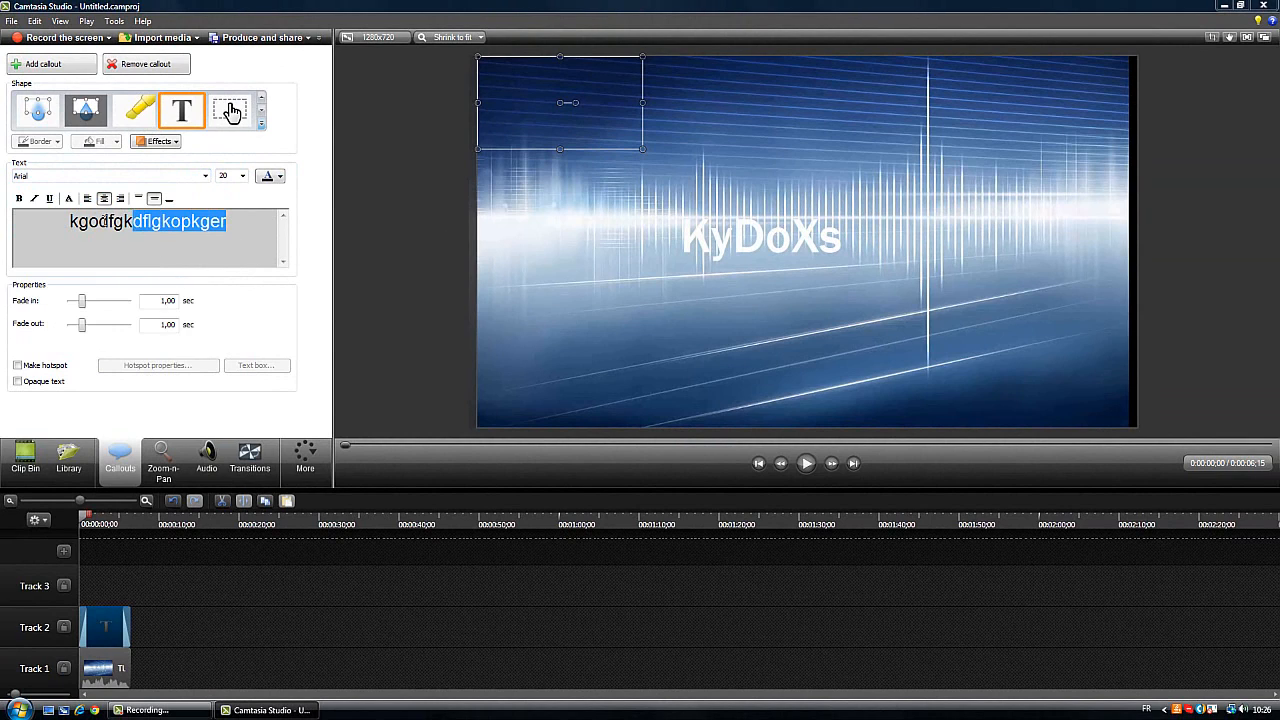
left_click(206, 177)
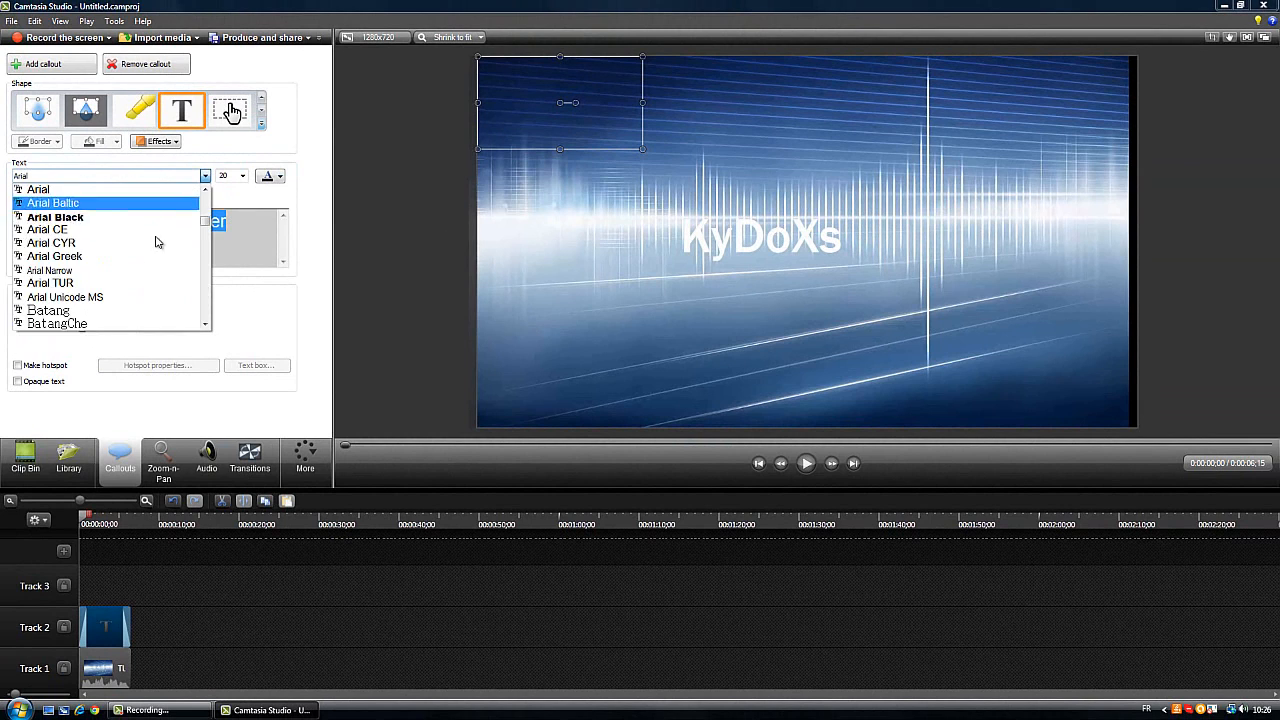
scroll(140, 290, "down", 8)
scroll(125, 311, "down", 5)
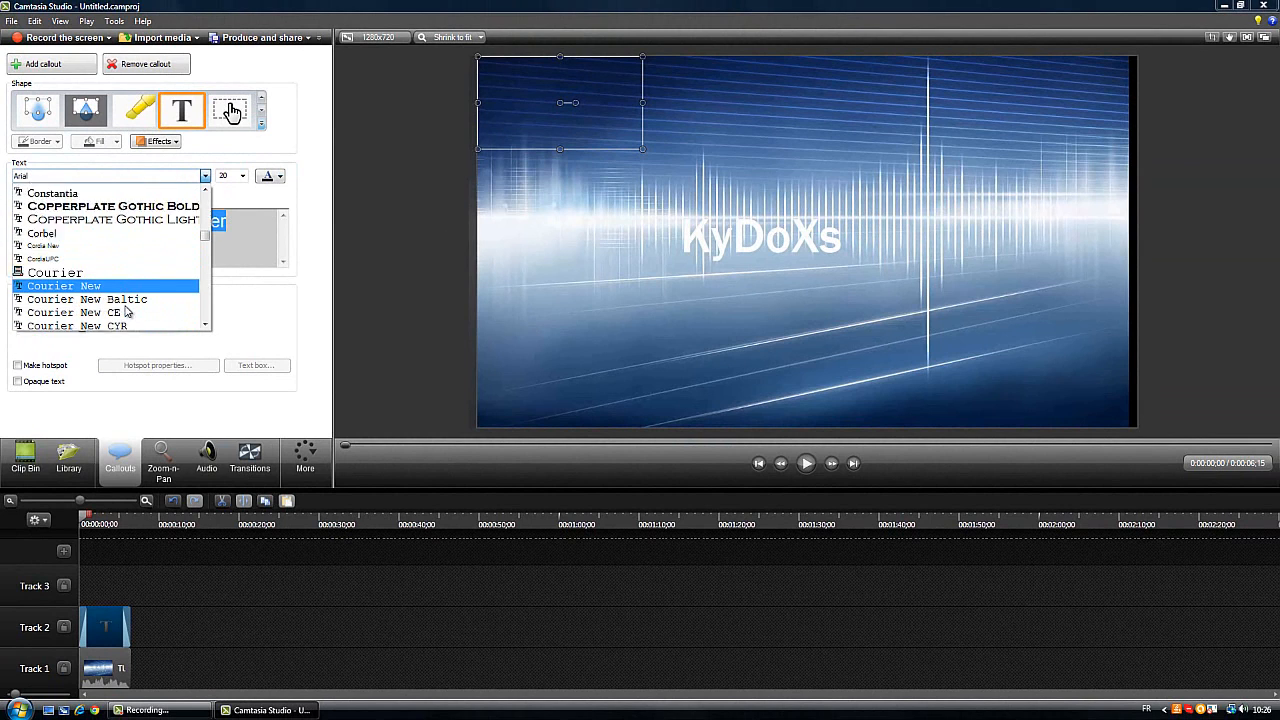
scroll(126, 311, "down", 6)
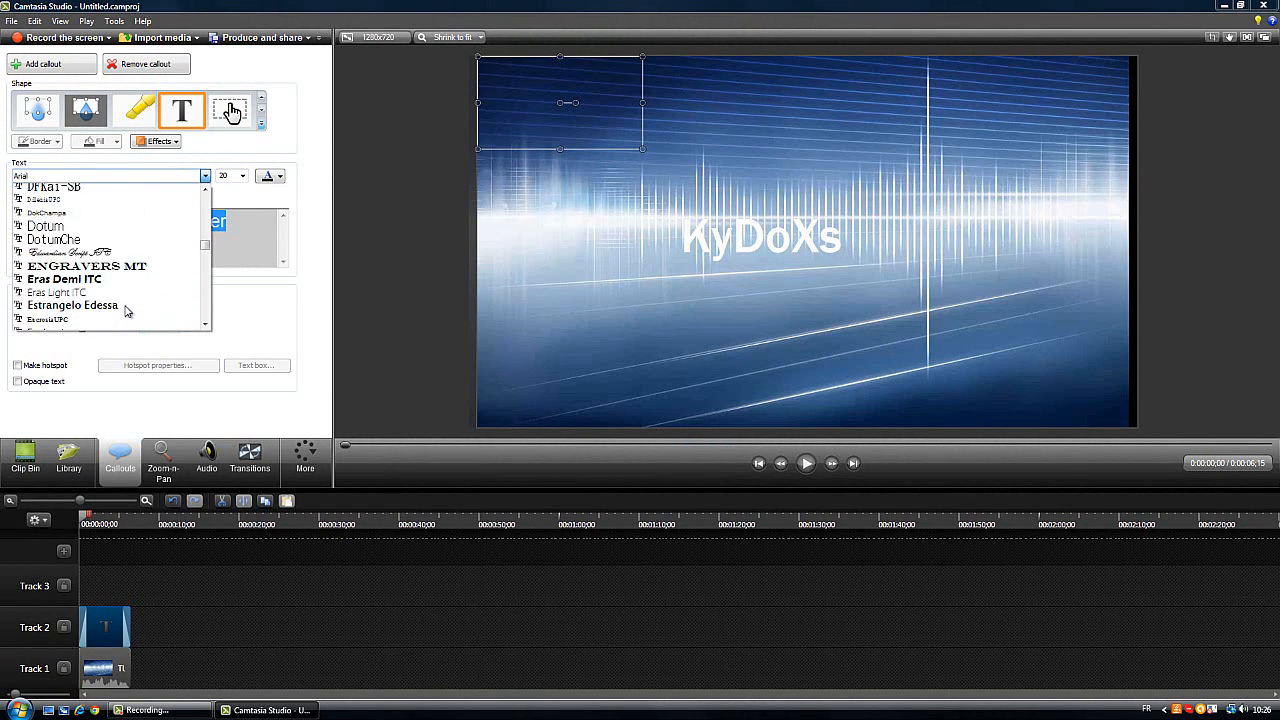
scroll(126, 311, "down", 5)
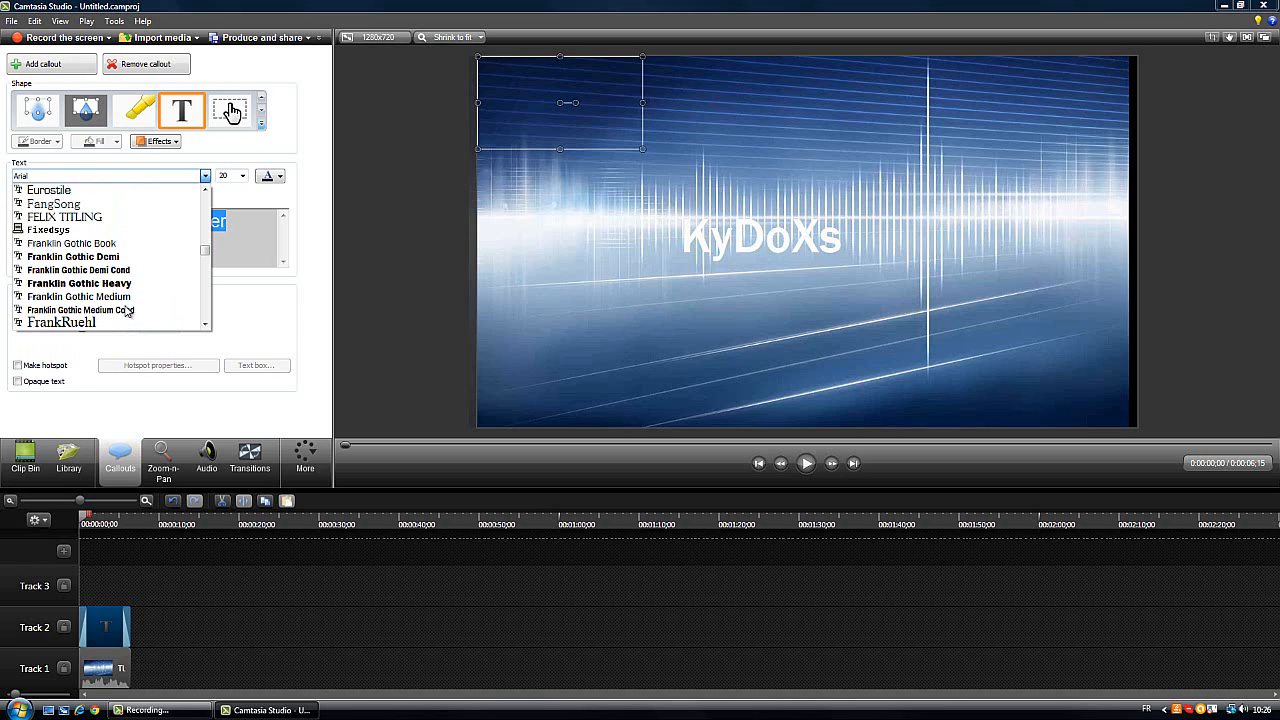
scroll(126, 311, "down", 4)
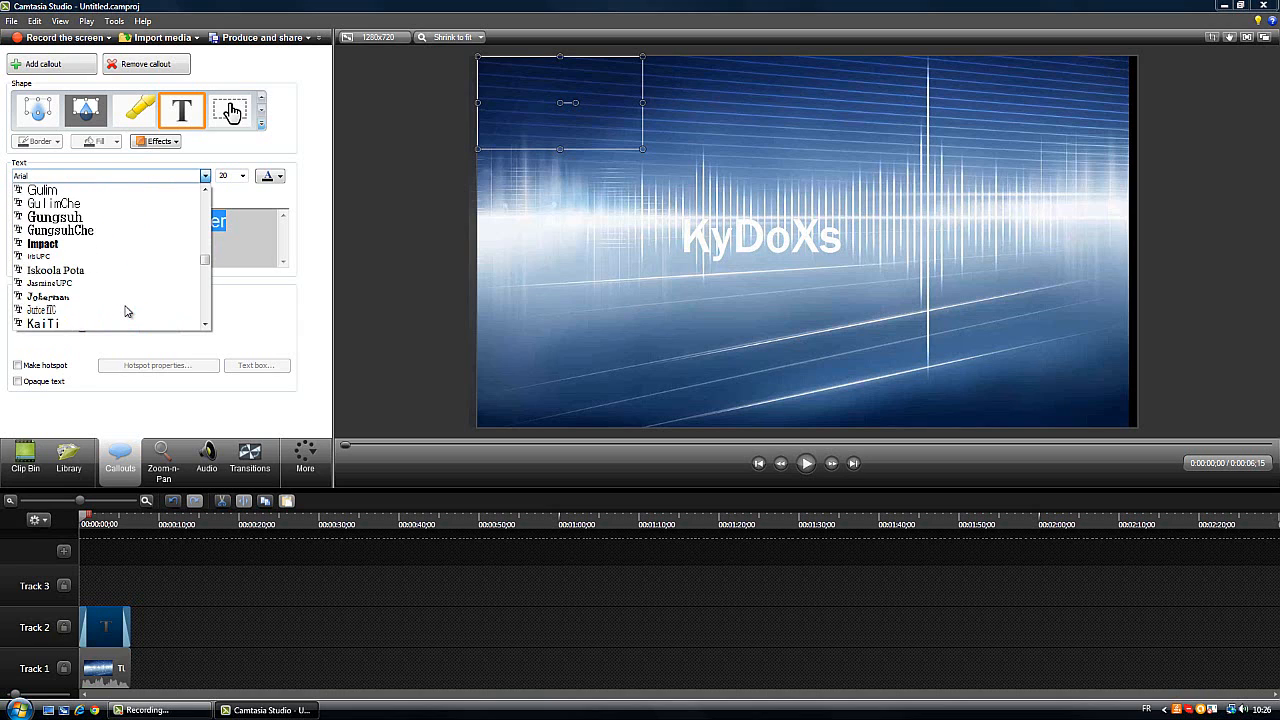
left_click(49, 244)
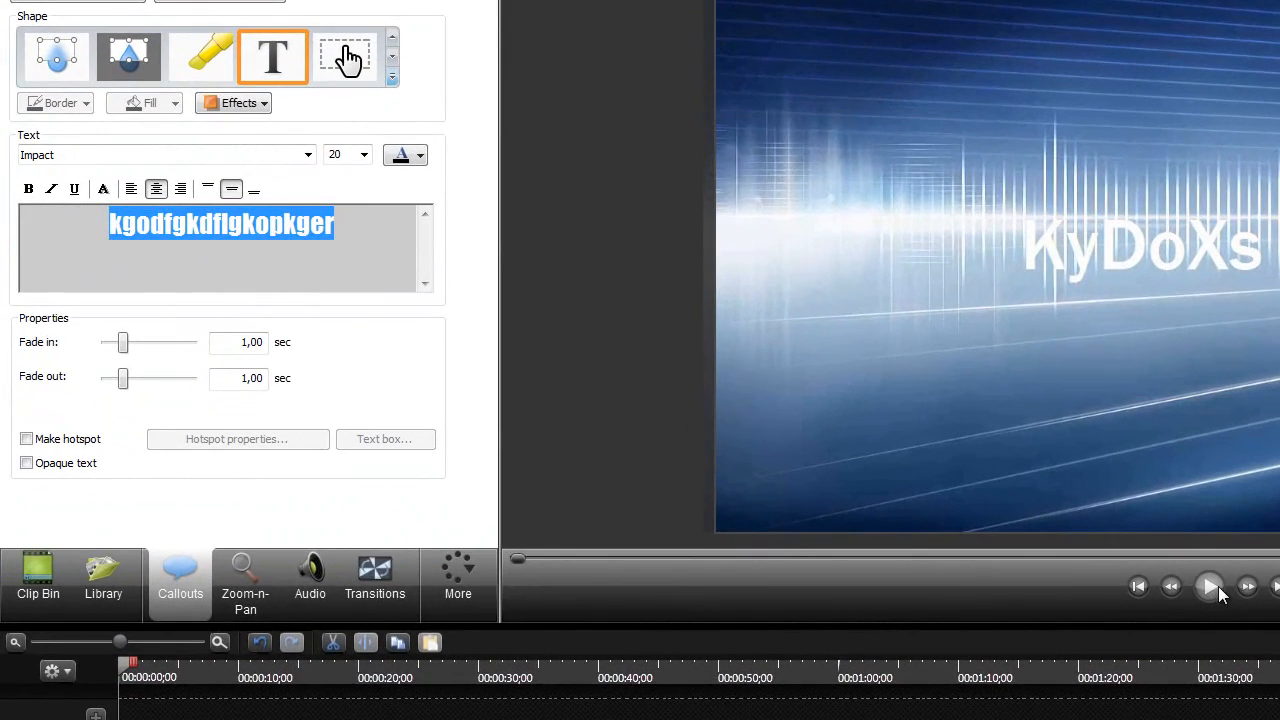
left_click(806, 463)
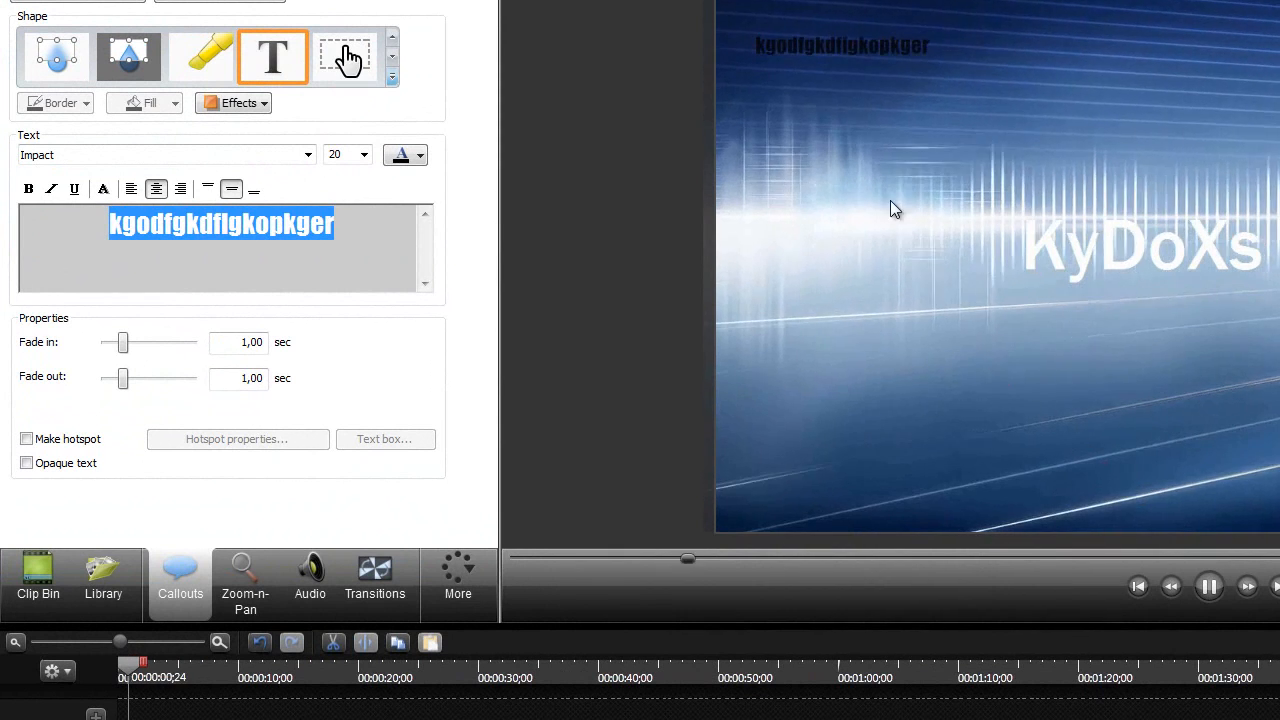
left_click(1209, 586)
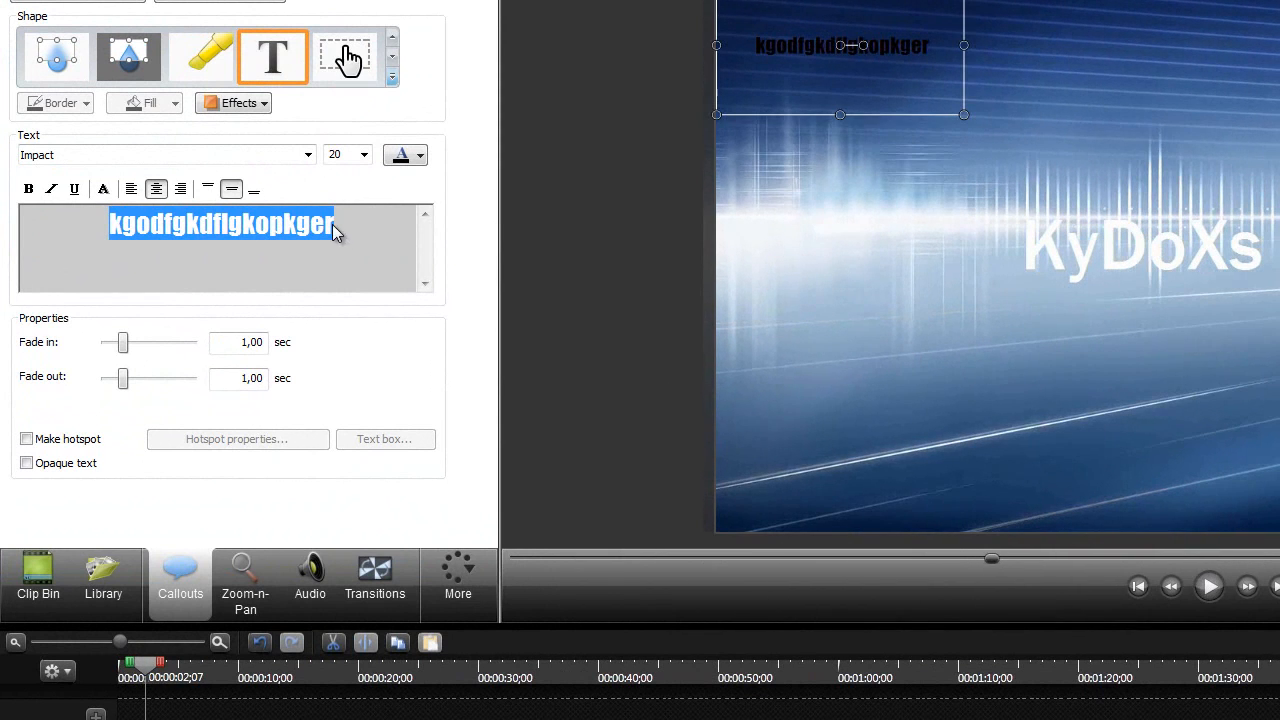
Increase the callout text size to 48 and move the text callout slightly down and away from the video's corner
left_click_drag(335, 228, 113, 226)
left_click(363, 156)
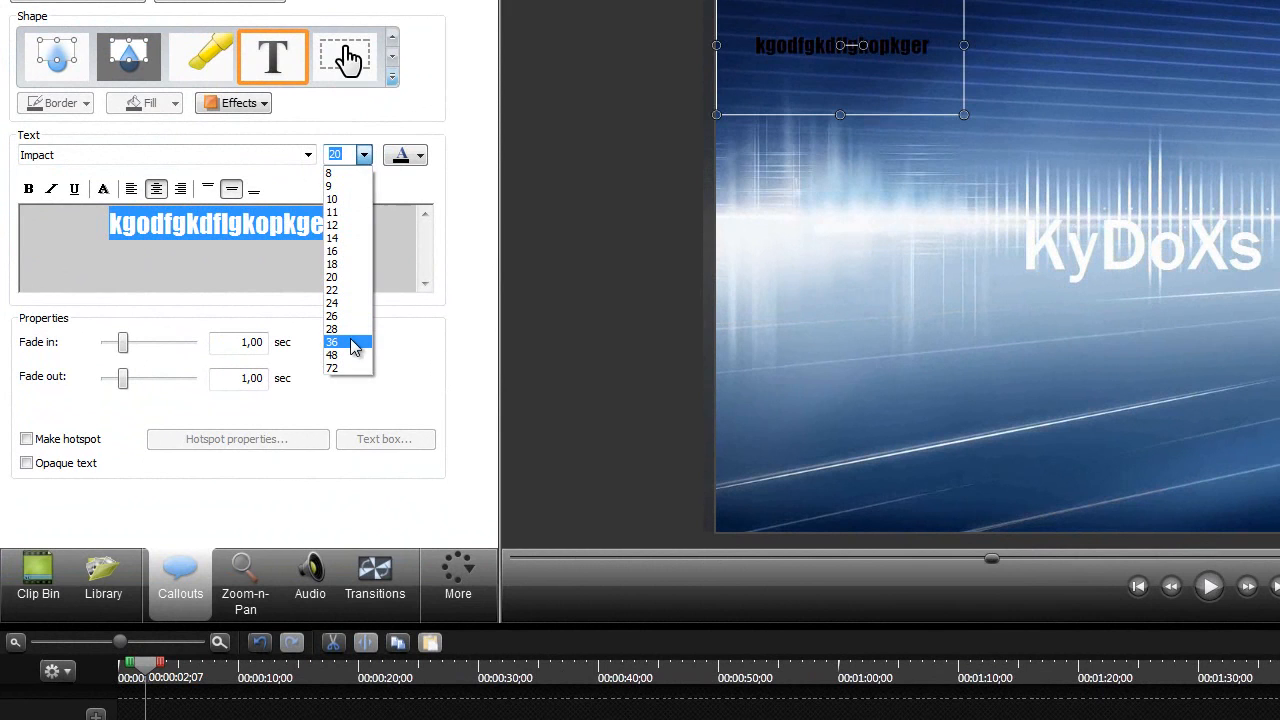
left_click(364, 356)
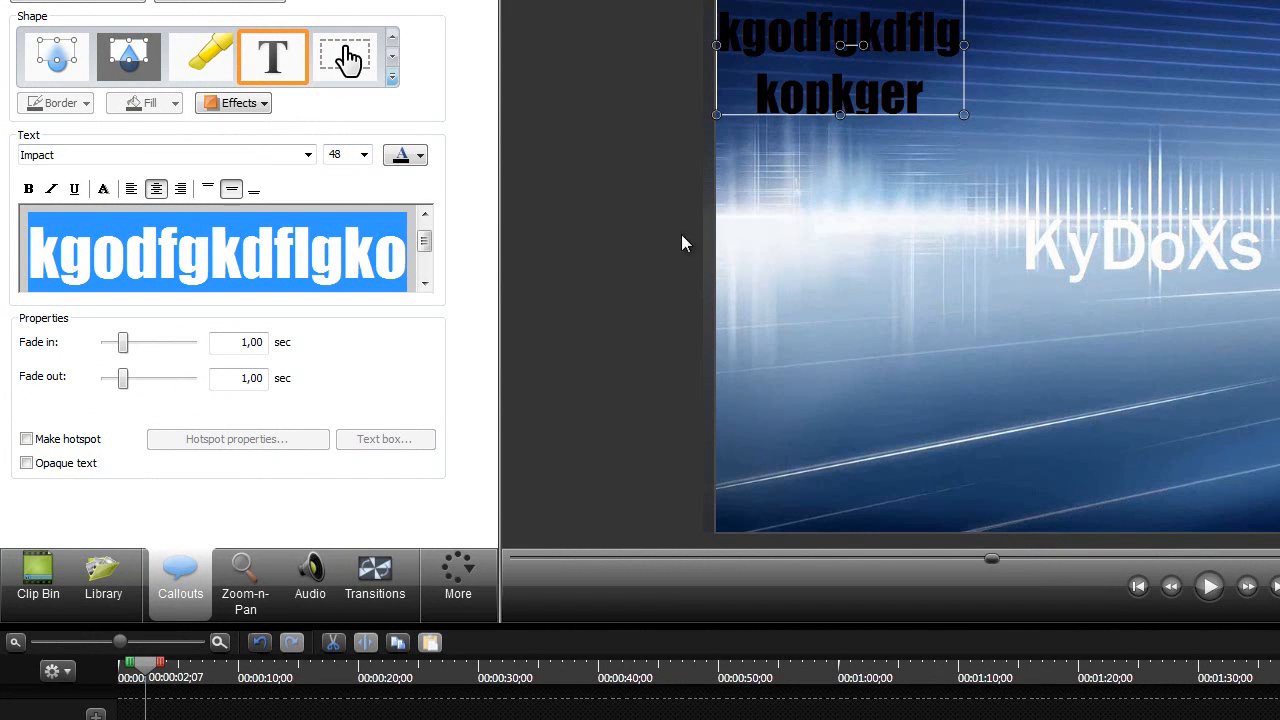
left_click_drag(866, 91, 837, 135)
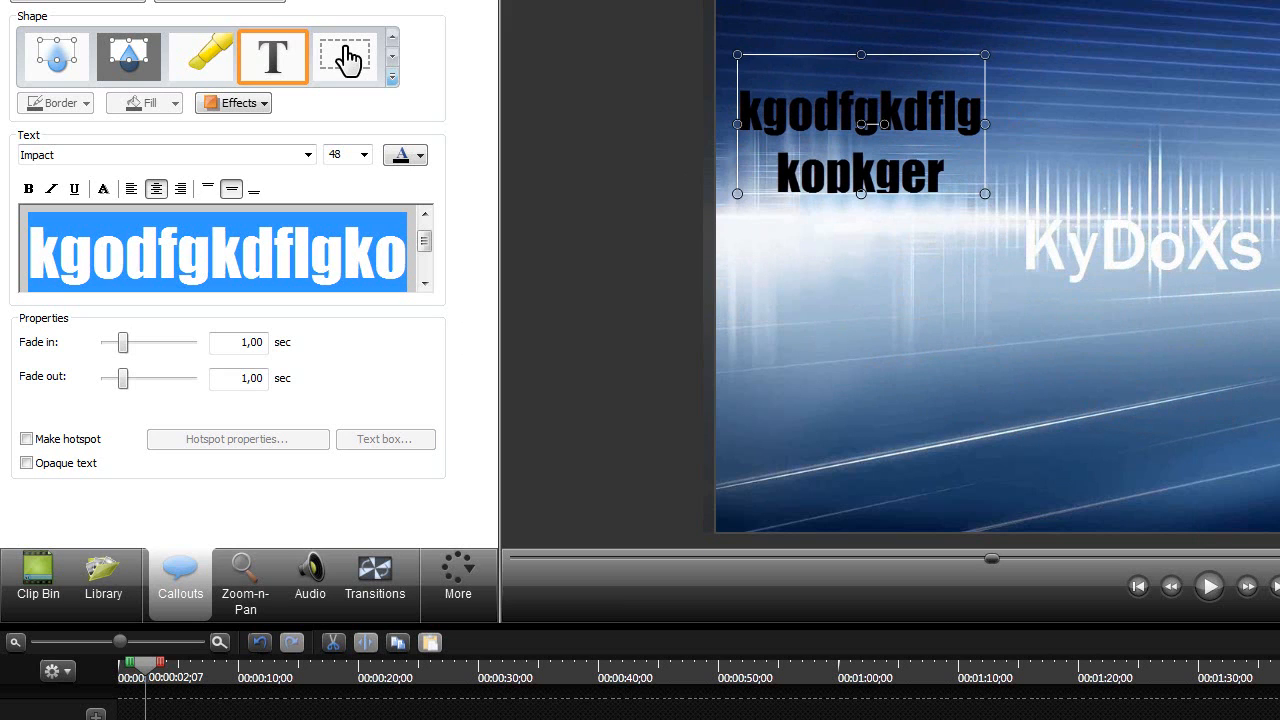
Replace the text callout on Track 2 with a thick rounded arrow shape placed just below the video's KyDoXs title
right_click(168, 718)
left_click(238, 560)
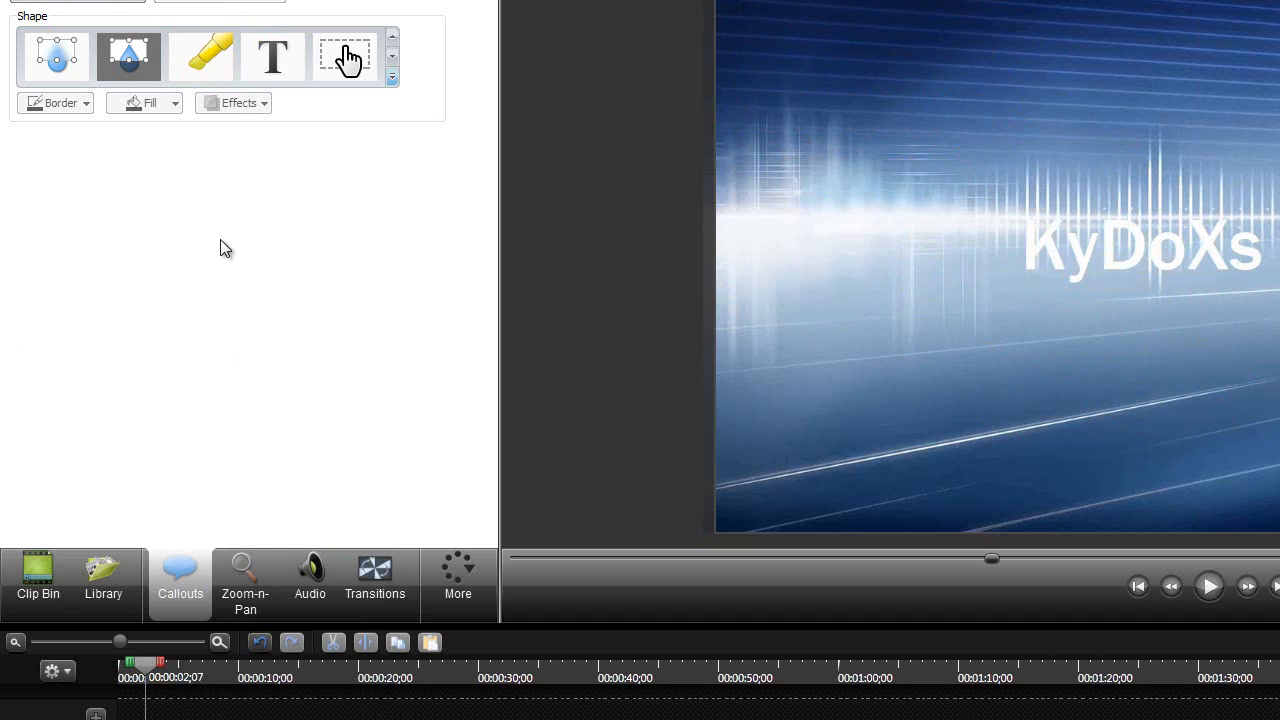
left_click(392, 76)
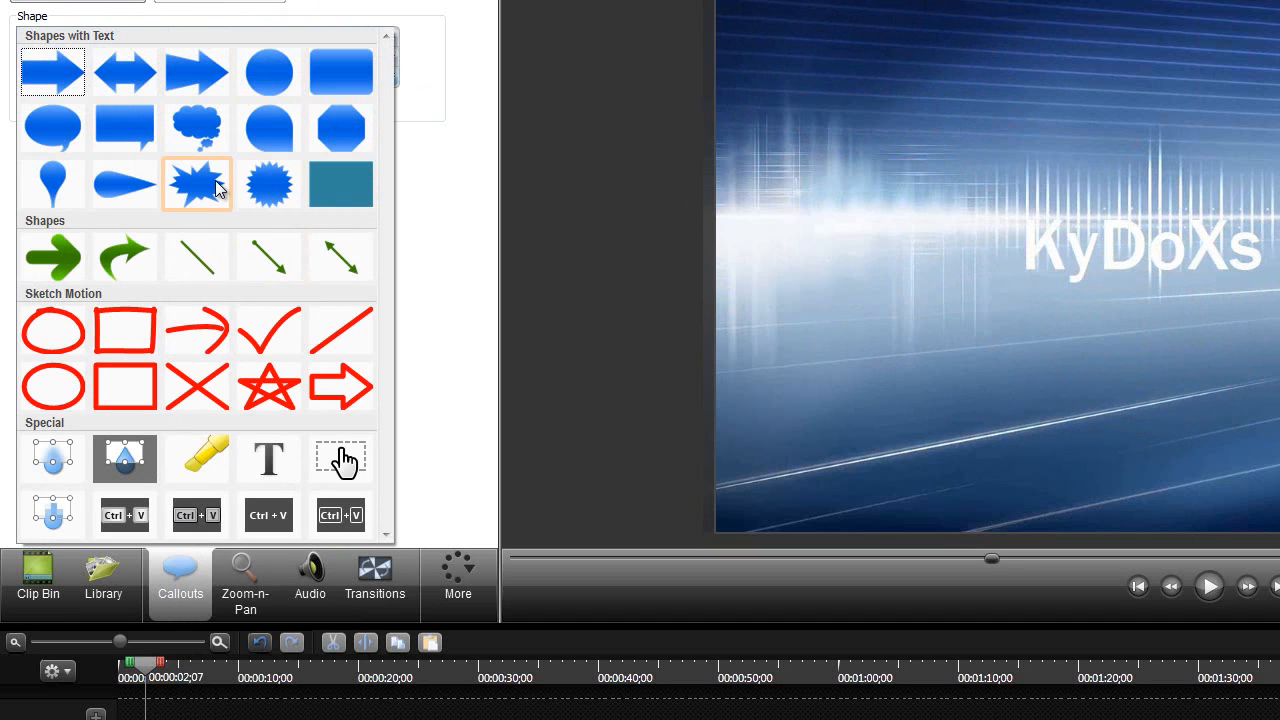
left_click(60, 257)
left_click_drag(1146, 249, 838, 330)
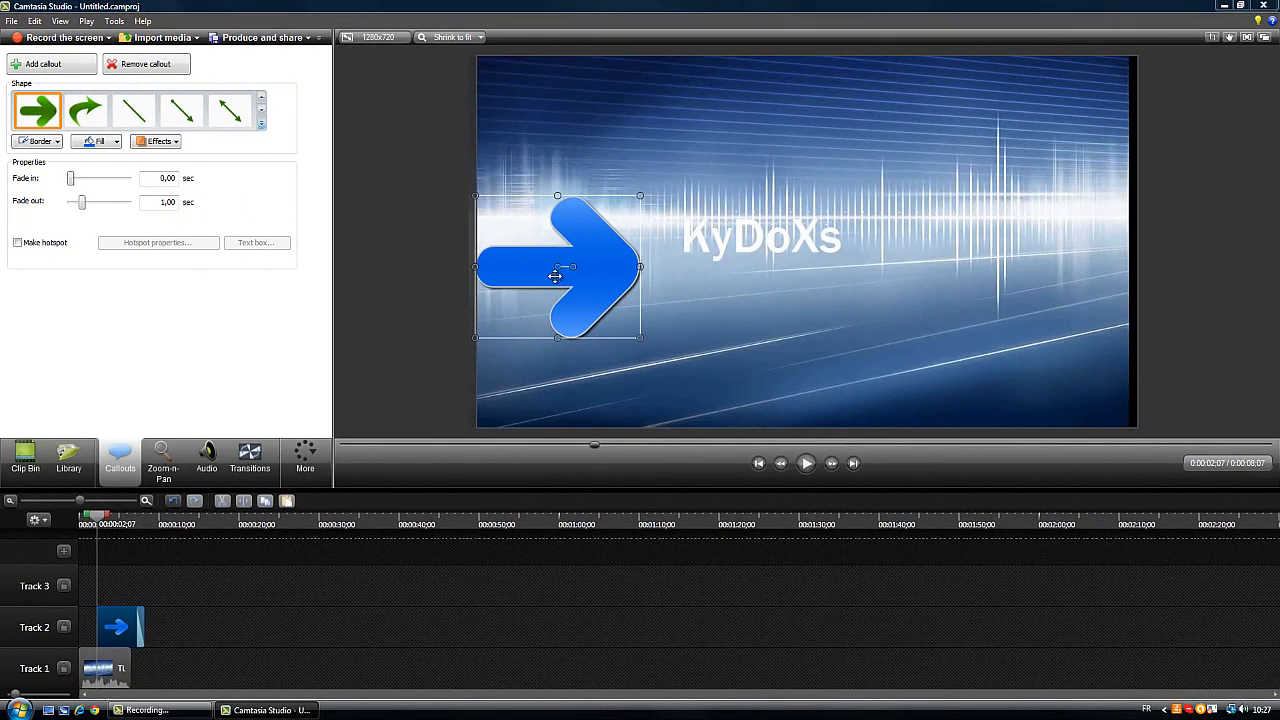
left_click_drag(555, 276, 757, 355)
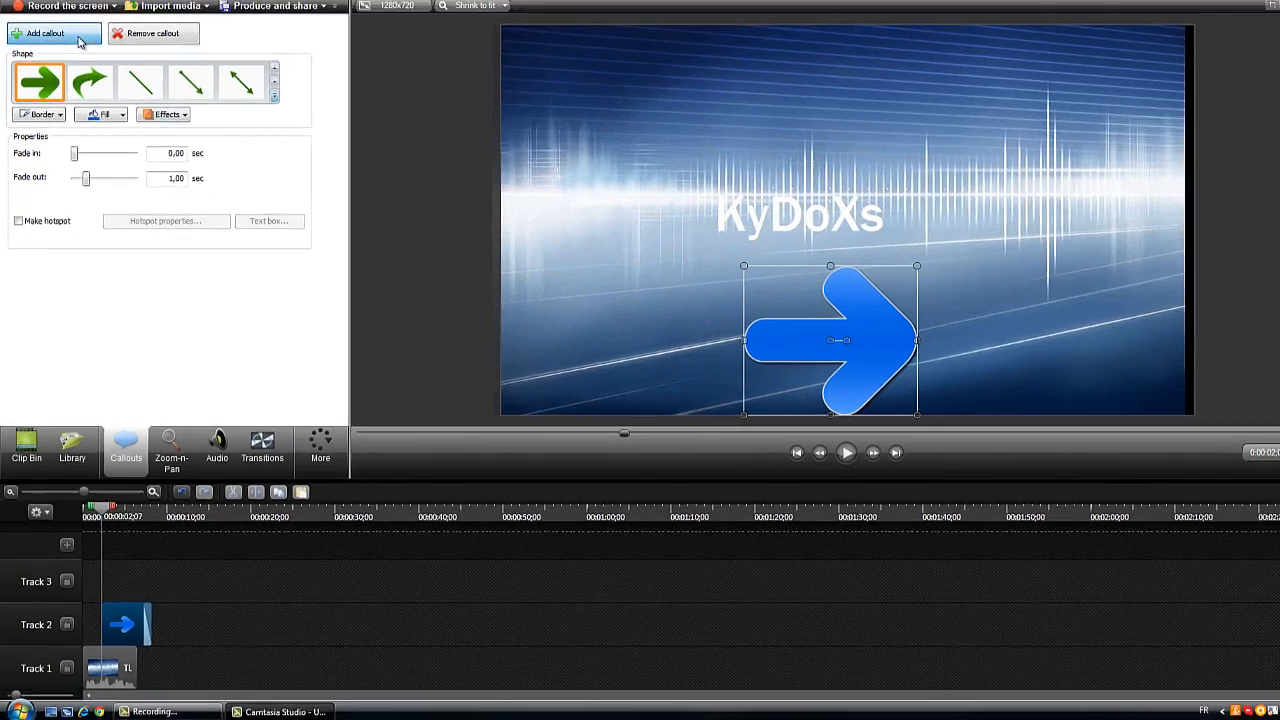
Add a second arrow callout on Track 3 and delete it
left_click(76, 68)
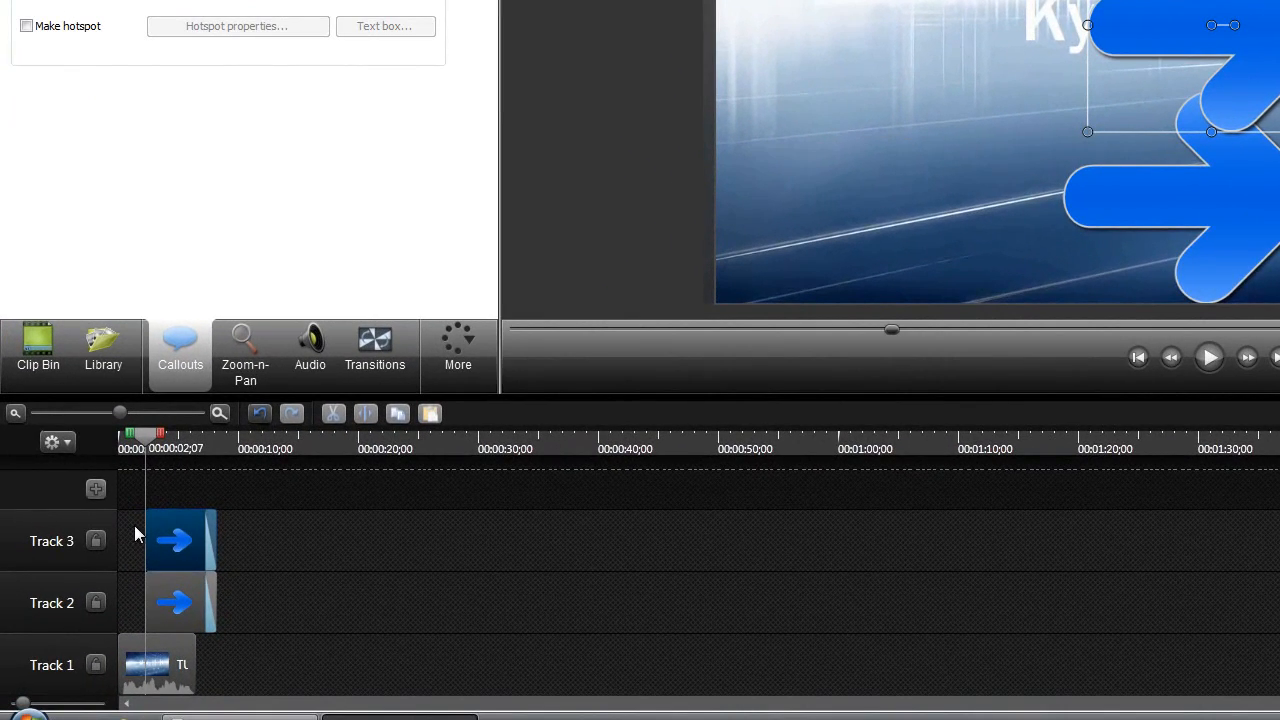
right_click(167, 537)
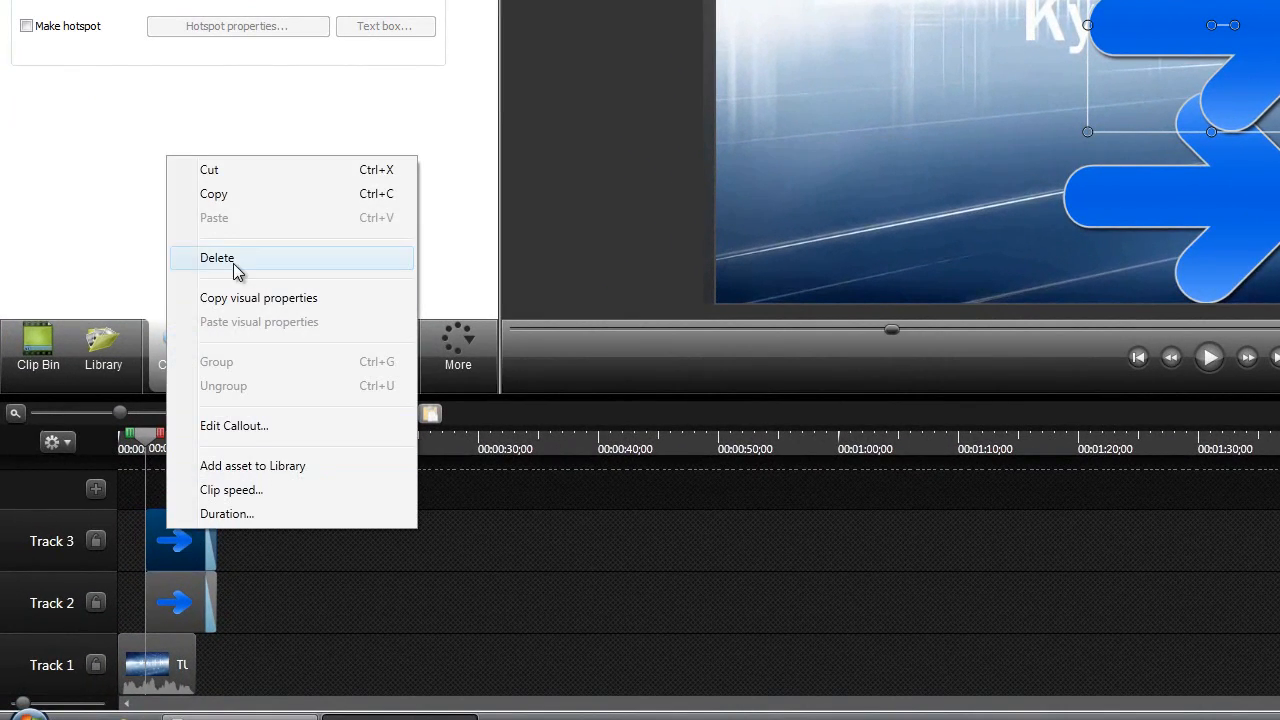
left_click(275, 257)
Move the arrow callout on Track 2 to the start of the timeline and return the playhead to the beginning
left_click_drag(145, 612, 99, 606)
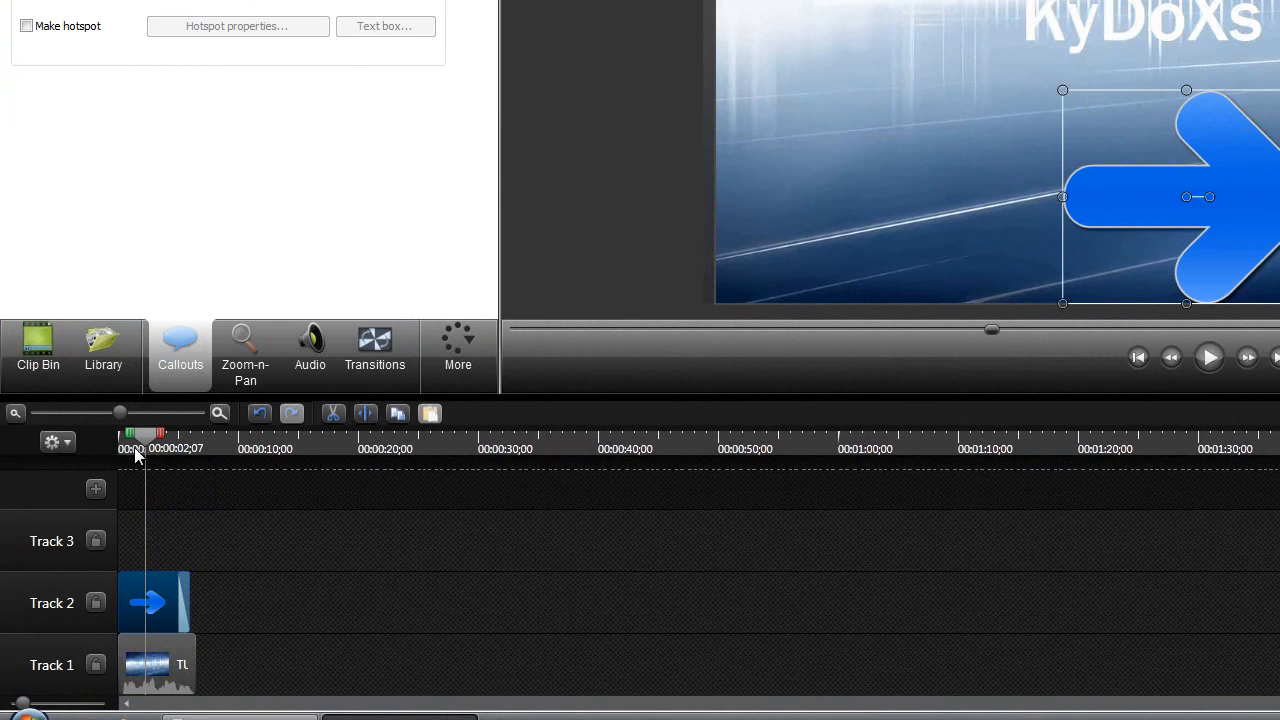
left_click_drag(148, 440, 67, 433)
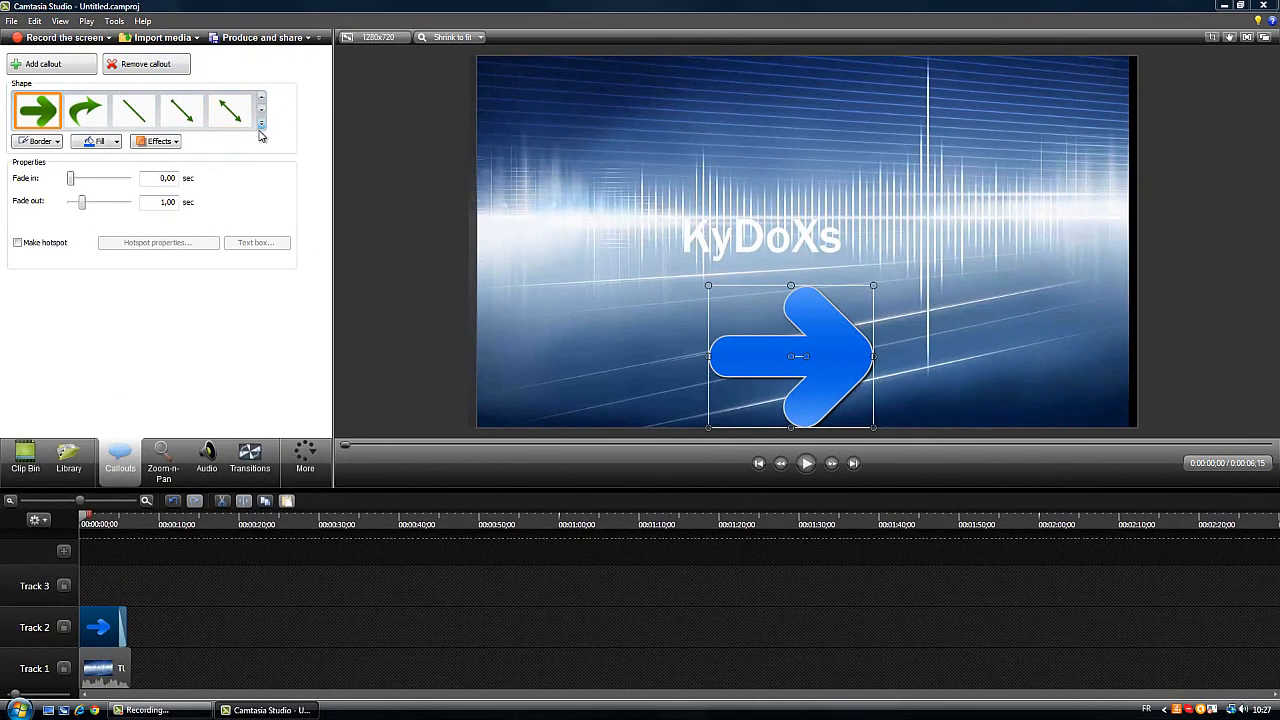
Change the arrow callout to a Text callout, place it below and left of the KyDoXs title, and shift it to Track 3
left_click(261, 124)
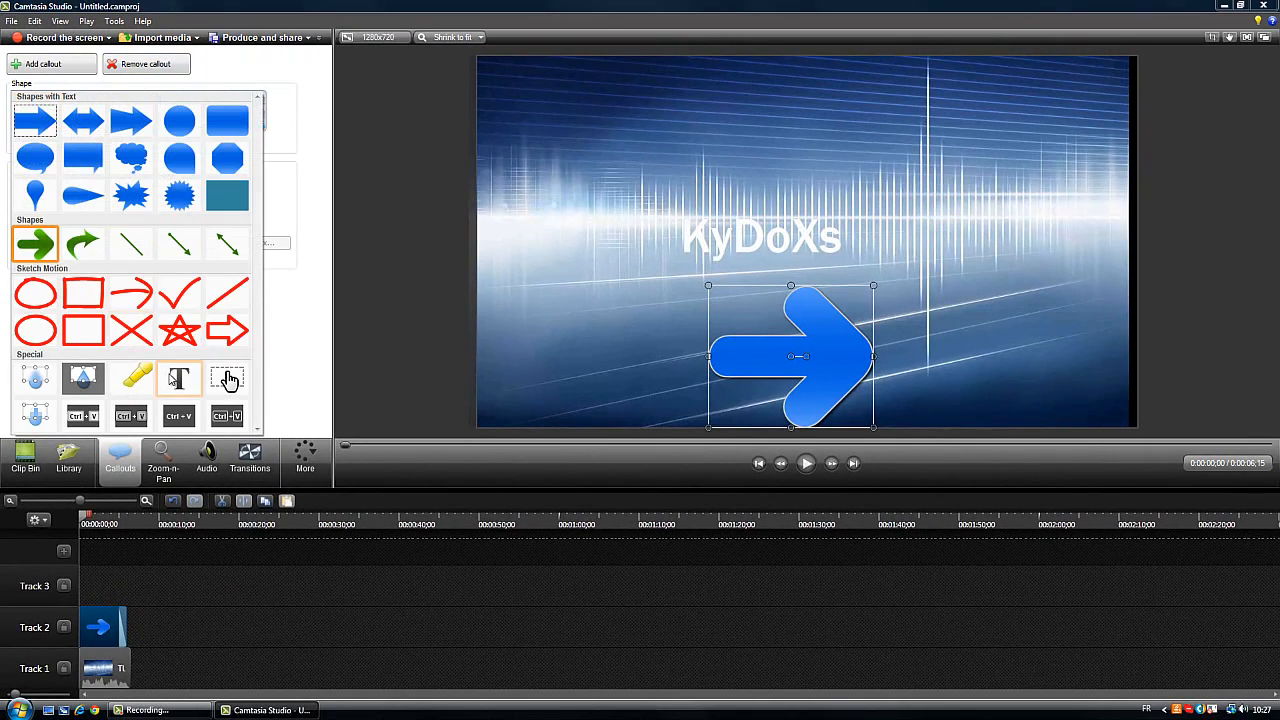
left_click(178, 377)
left_click_drag(747, 325, 564, 279)
left_click_drag(102, 627, 95, 586)
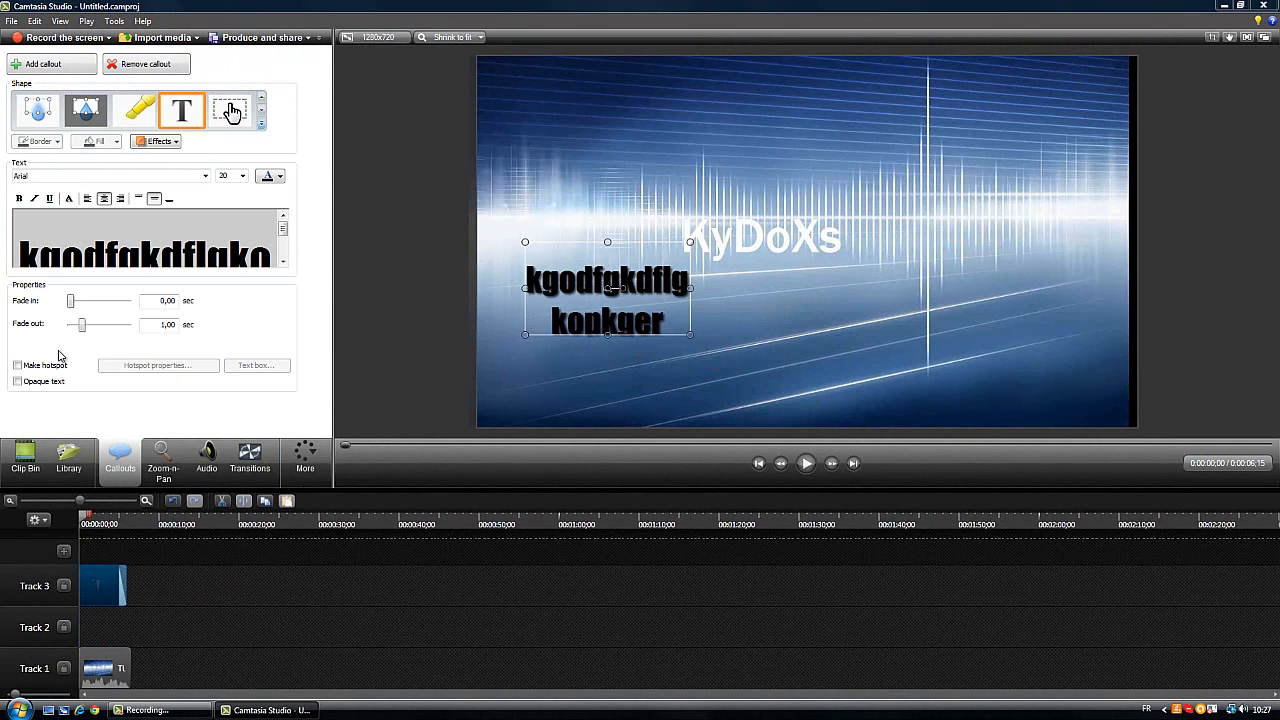
Add a thick rounded arrow callout on Track 4, below the KyDoXs title, and move the text callout slightly lower
left_click(106, 626)
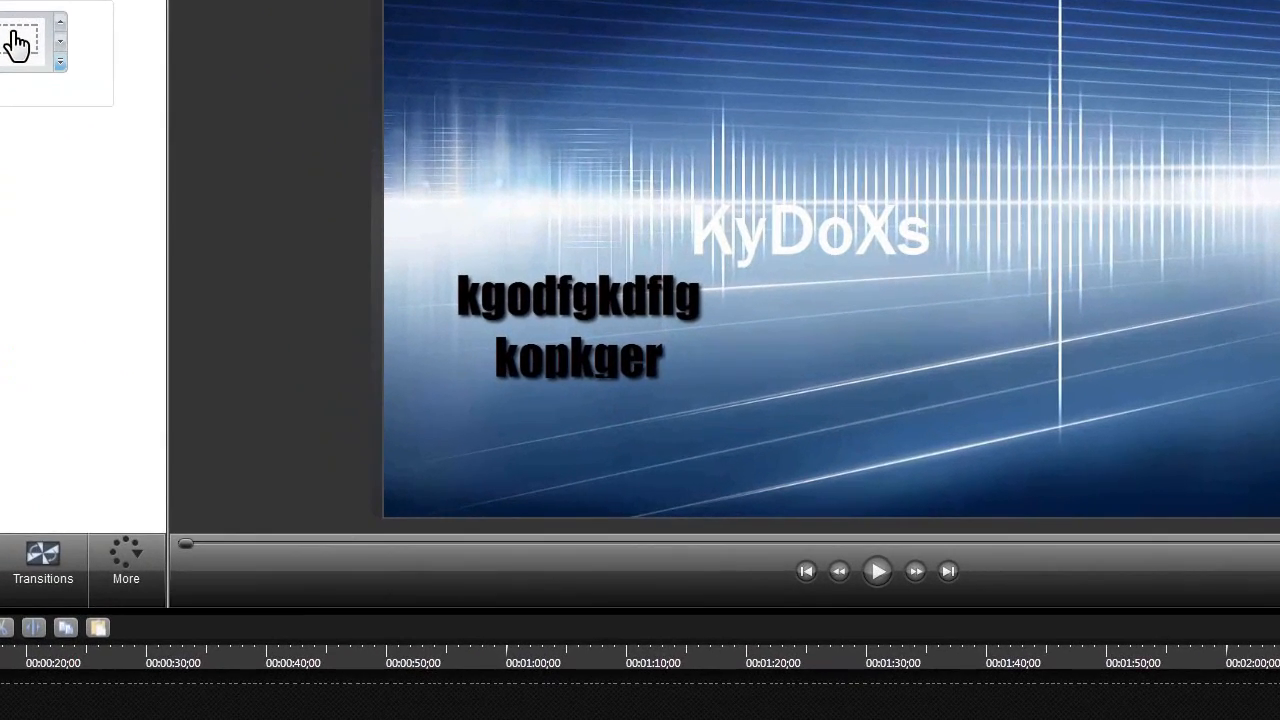
left_click(60, 63)
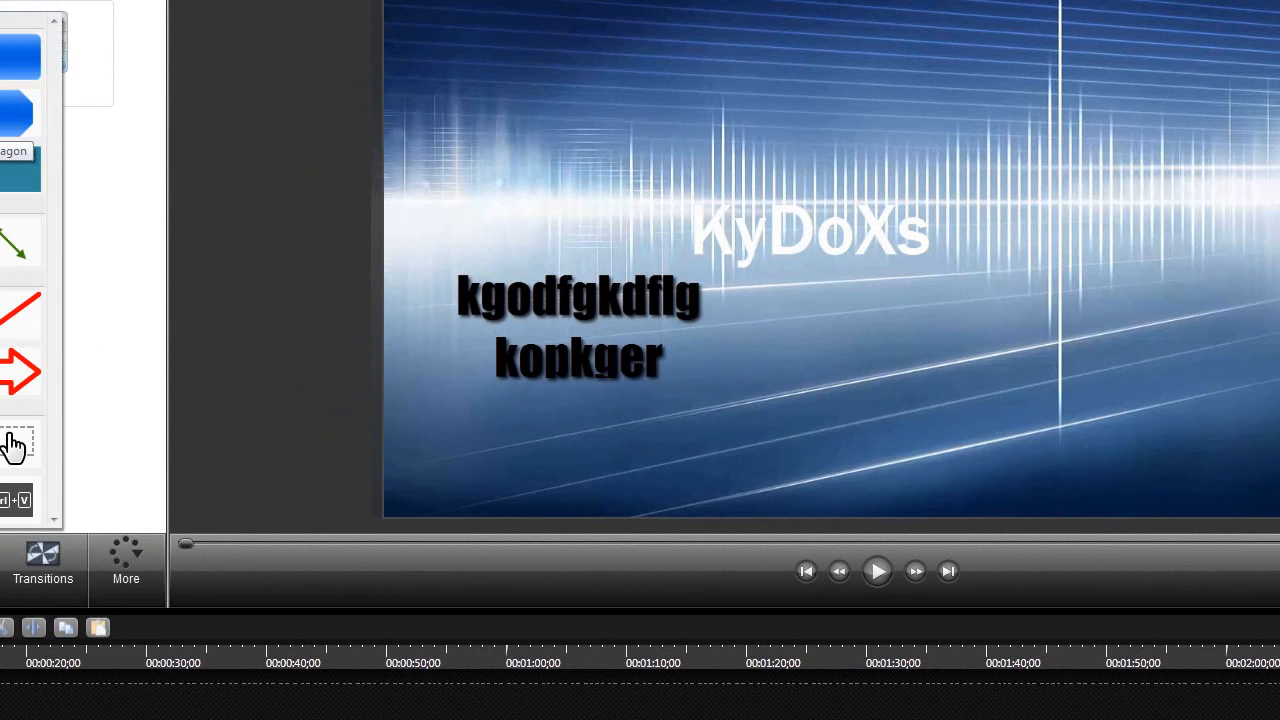
left_click(2, 113)
left_click_drag(837, 243, 801, 403)
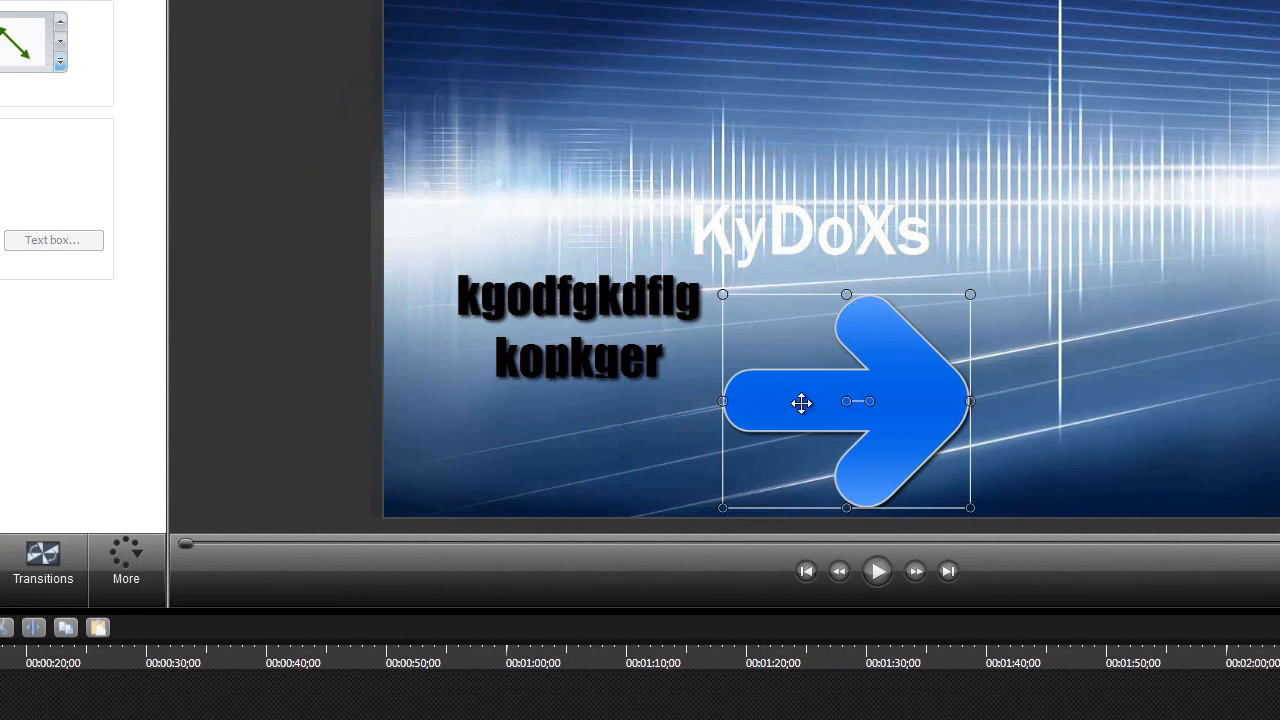
left_click(587, 340)
left_click_drag(616, 380, 607, 422)
Shrink the blue arrow callout to a small size and place it just below the KyDoXs title
right_click(826, 408)
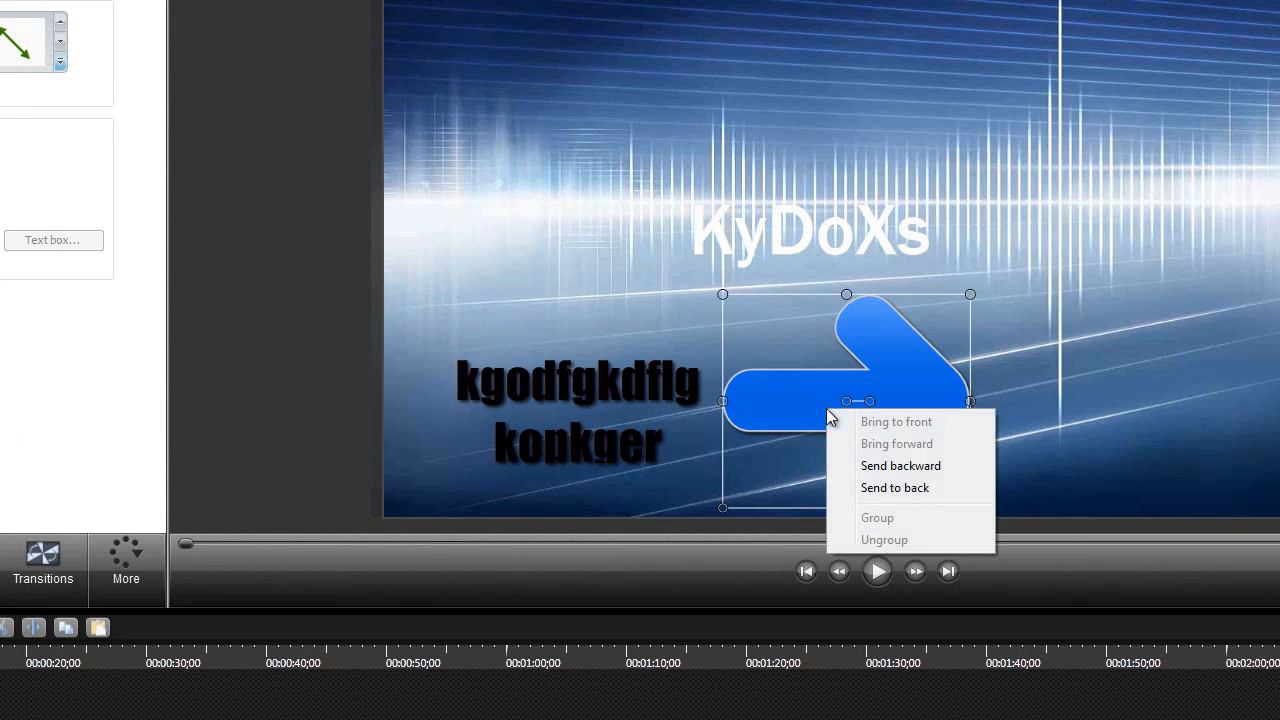
left_click(1021, 408)
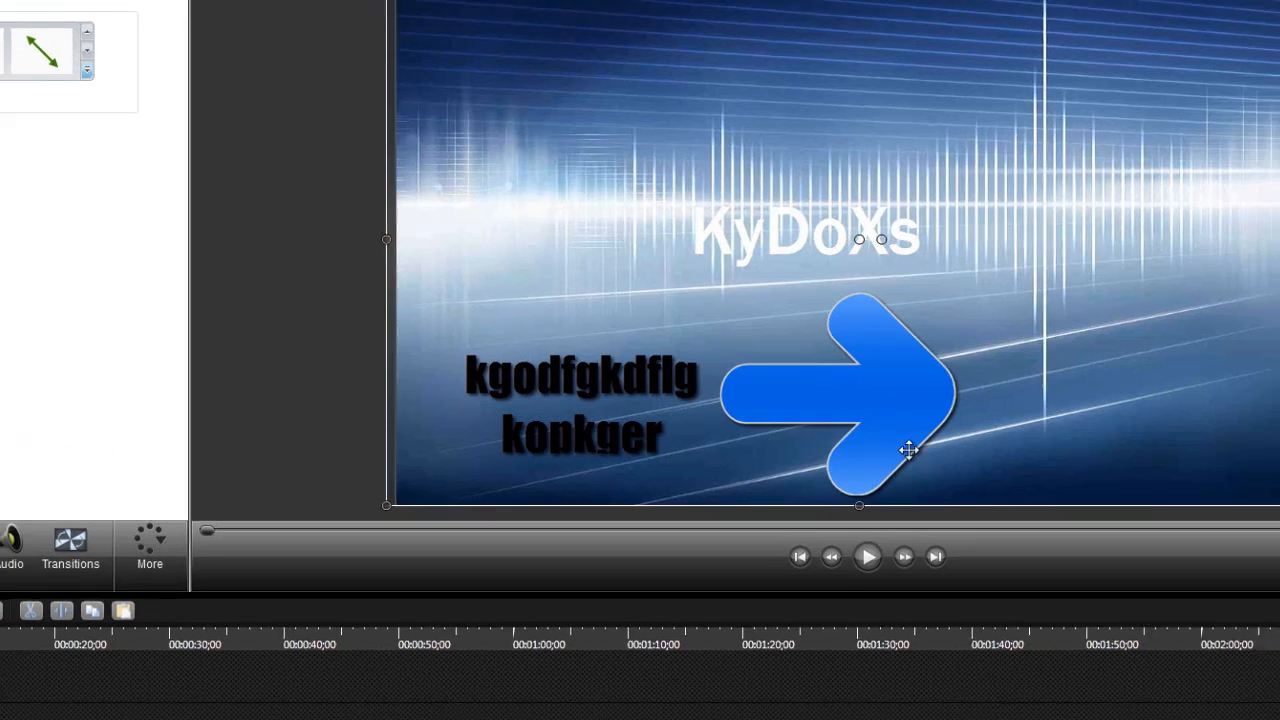
left_click(908, 450)
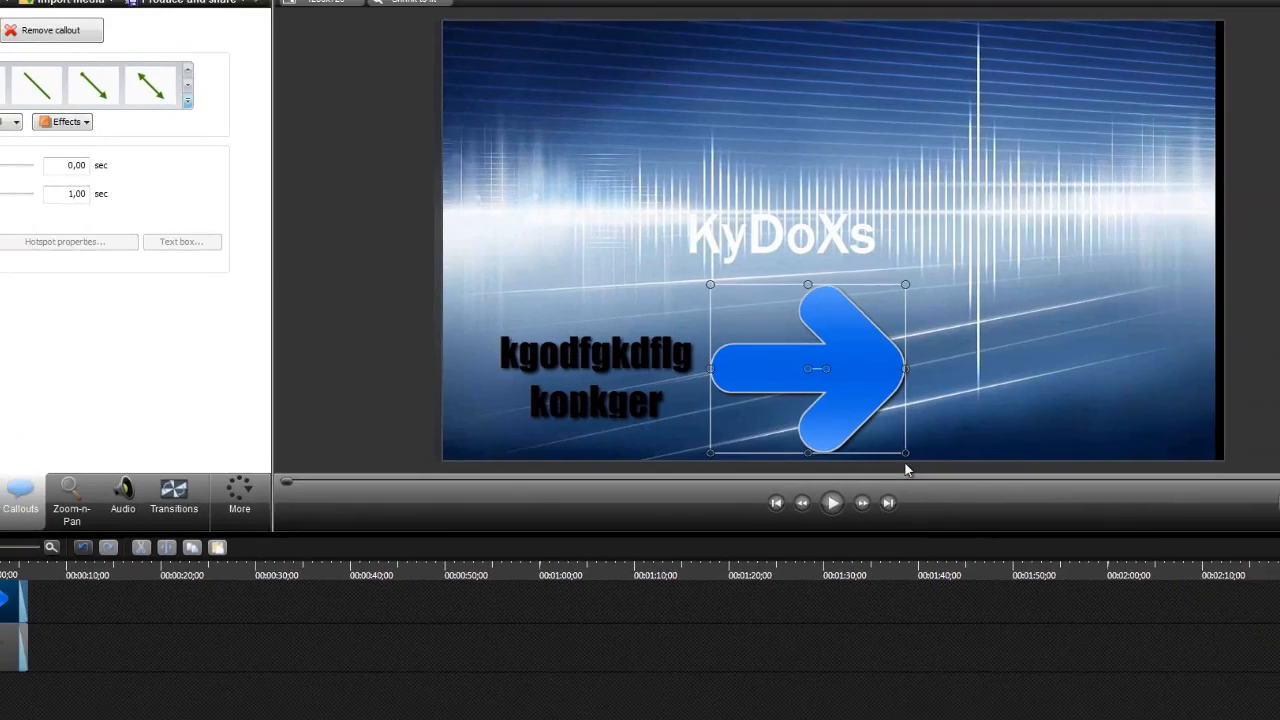
left_click_drag(955, 497, 831, 412)
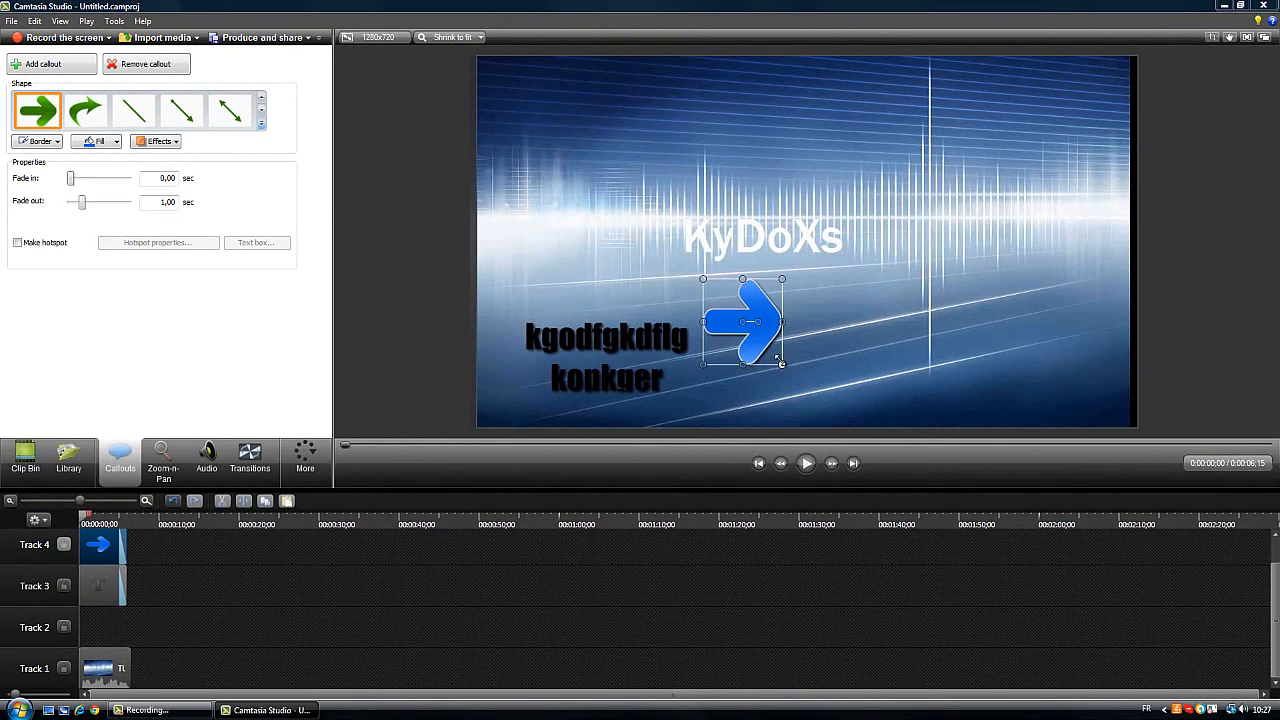
left_click_drag(779, 361, 745, 313)
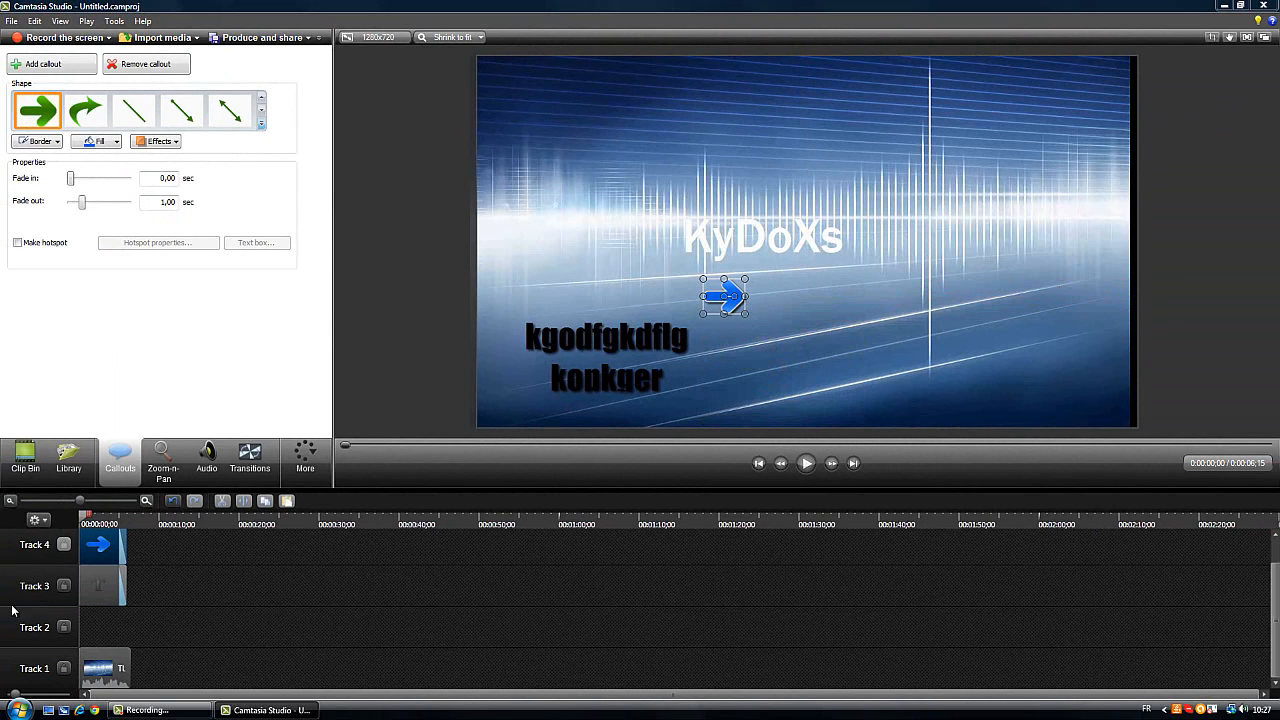
Delete the arrow callout from Track 4 and the text callout from Track 3
right_click(113, 545)
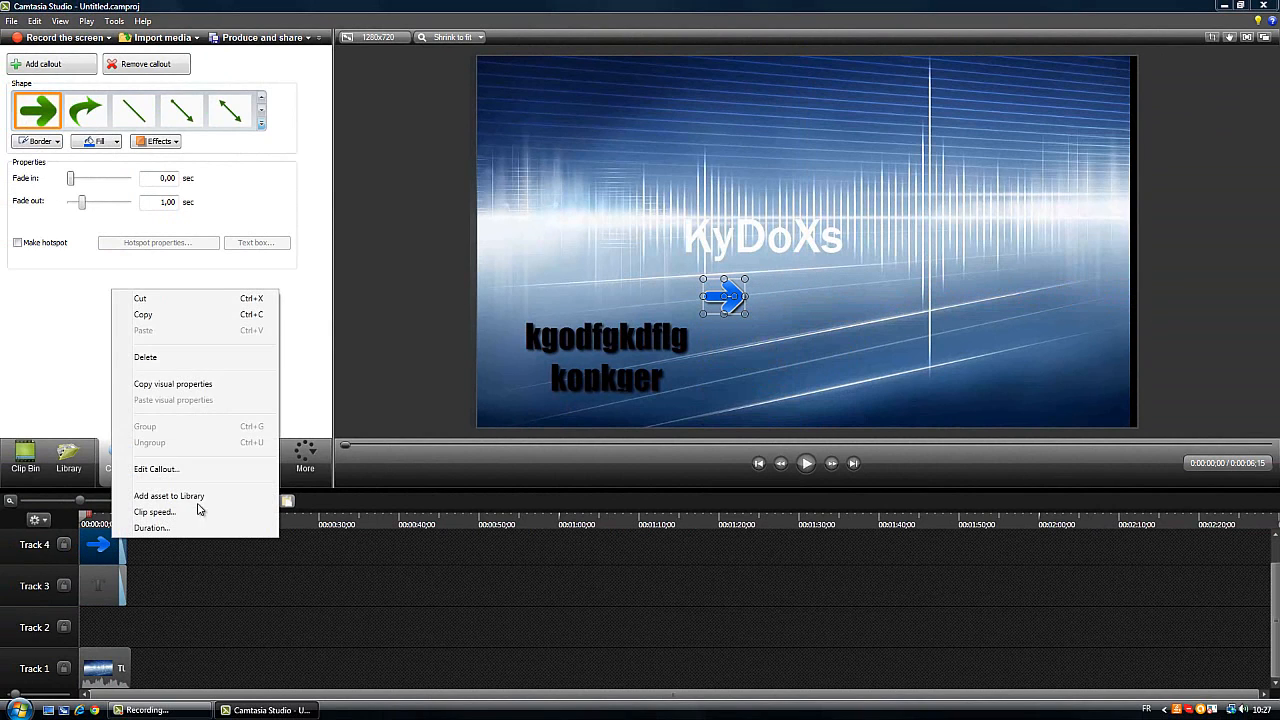
left_click(148, 357)
right_click(113, 598)
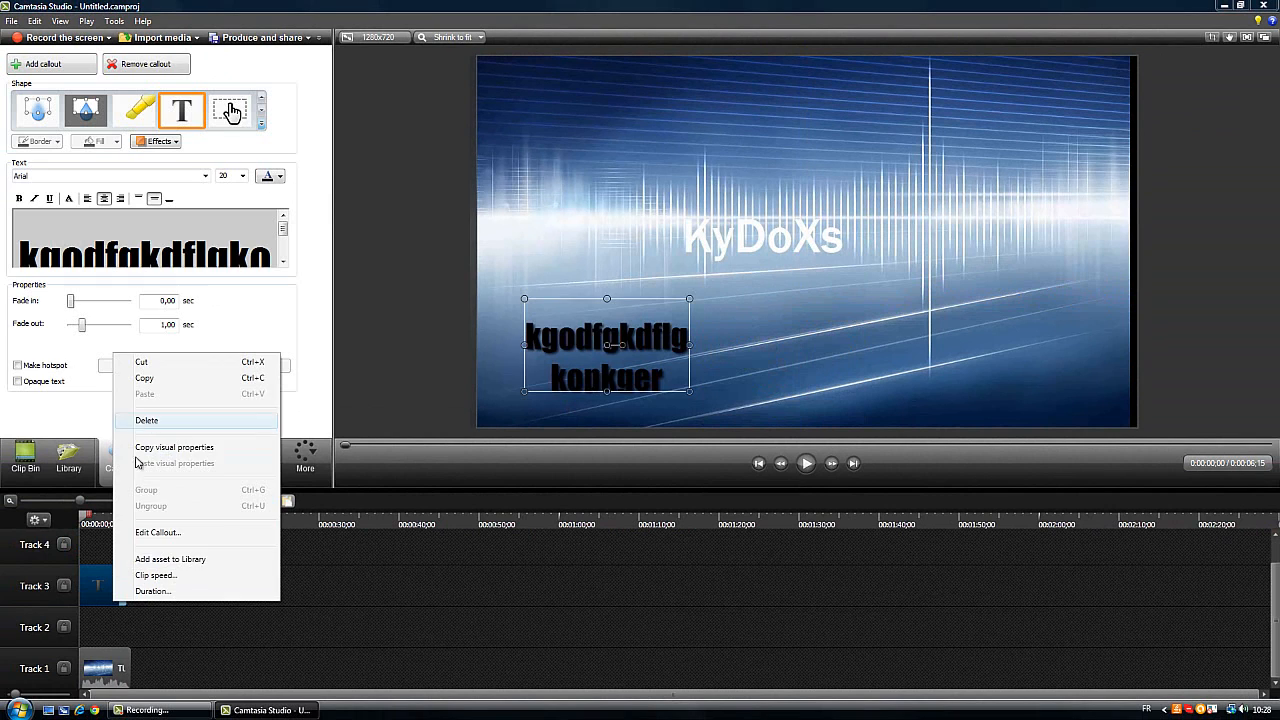
left_click(146, 420)
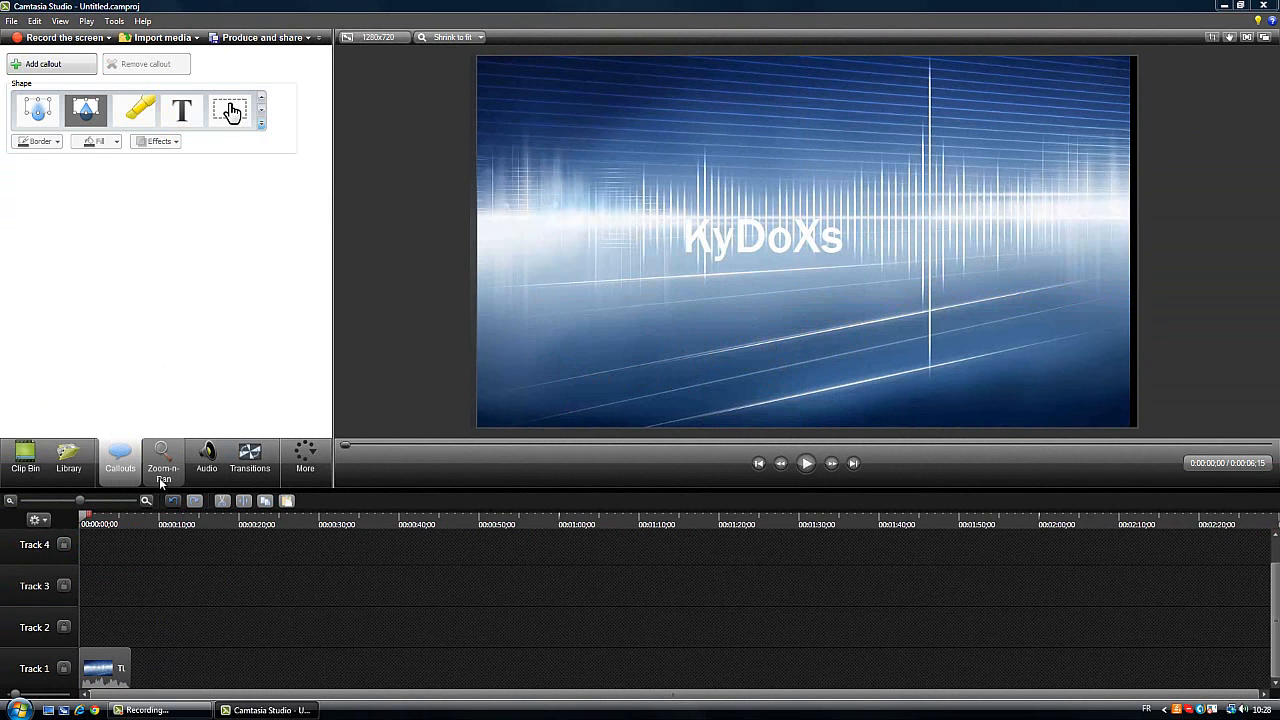
Zoom the video in to a scale of 120% with Zoom-n-Pan, framing the lower-right area including the KyDoXs title
left_click(165, 472)
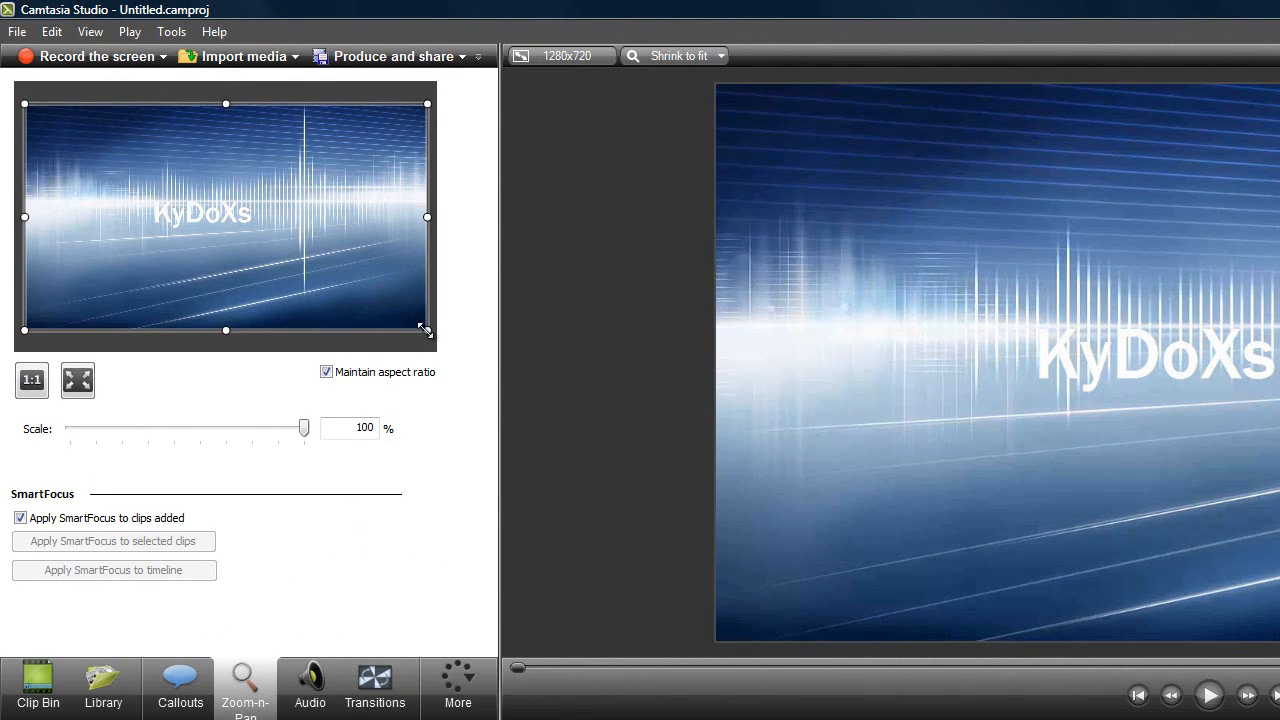
left_click_drag(424, 330, 214, 286)
left_click_drag(27, 104, 106, 147)
mouse_move(285, 232)
left_mouse_down()
mouse_move(266, 223)
mouse_move(287, 231)
left_mouse_up()
left_click_drag(340, 283, 428, 323)
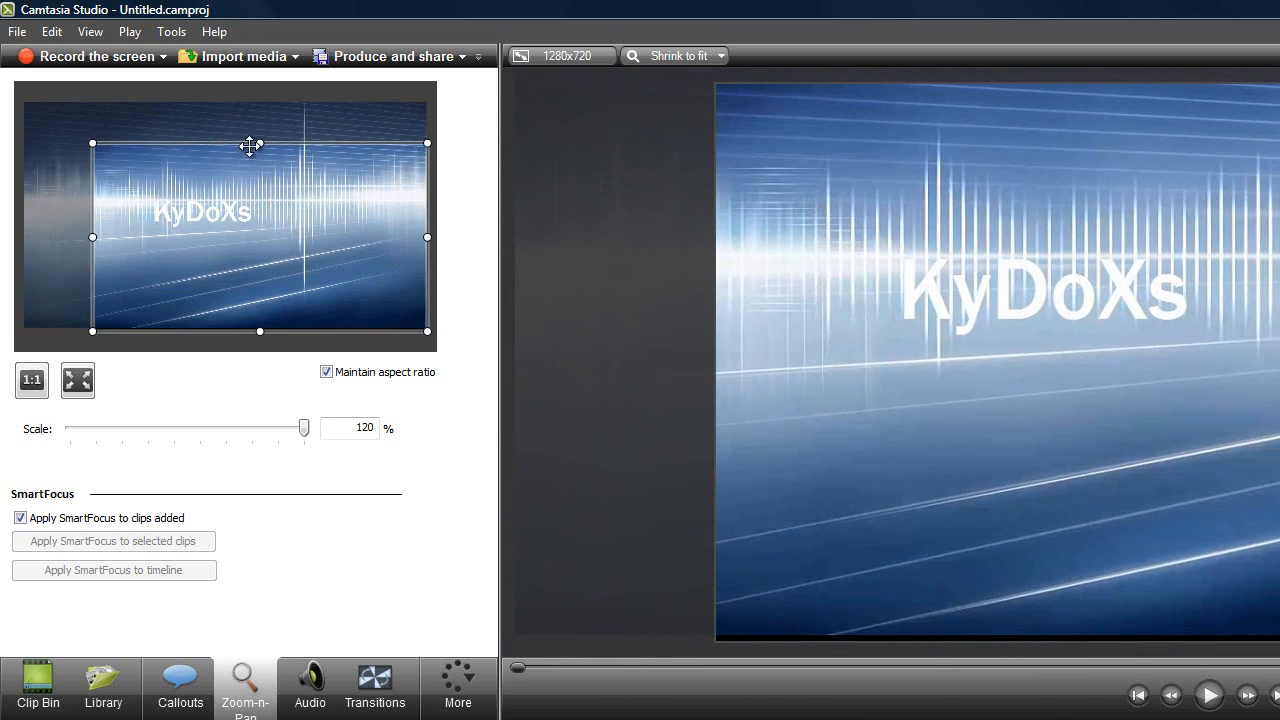
Enlarge the Zoom-n-Pan frame to a 98% scale and centre the video on the canvas
left_click_drag(257, 143, 245, 105)
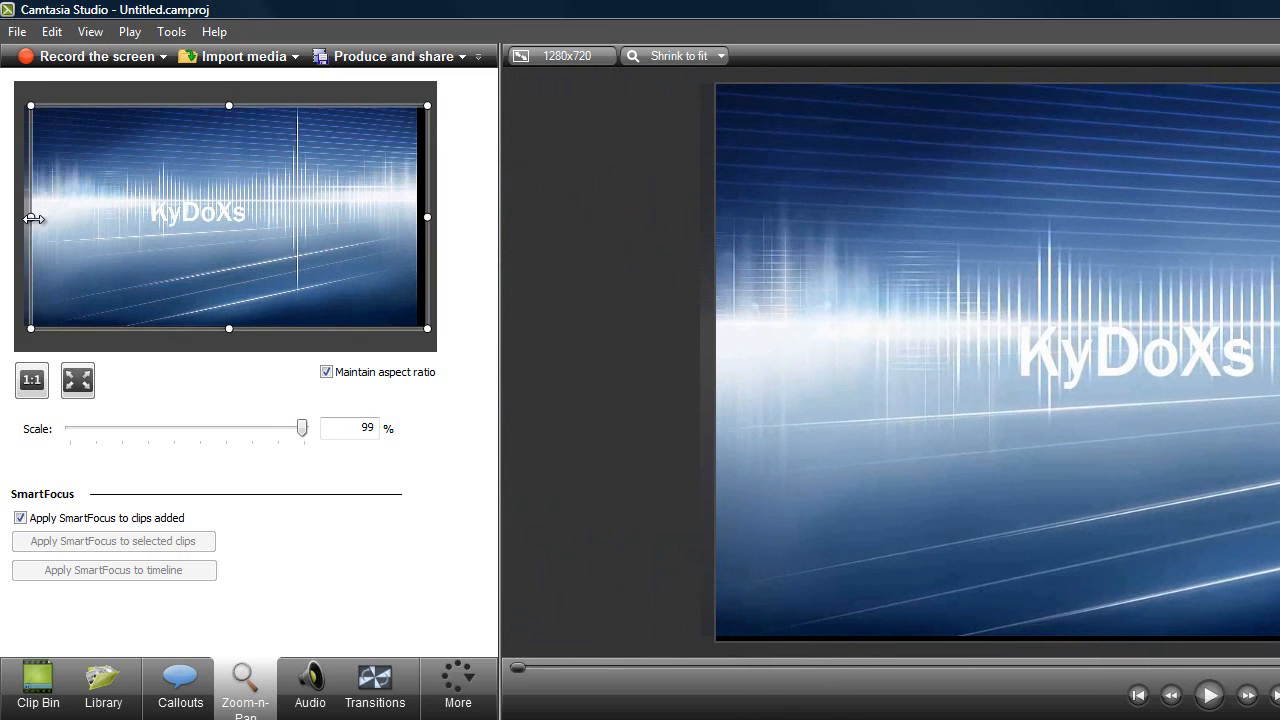
left_click_drag(33, 218, 24, 216)
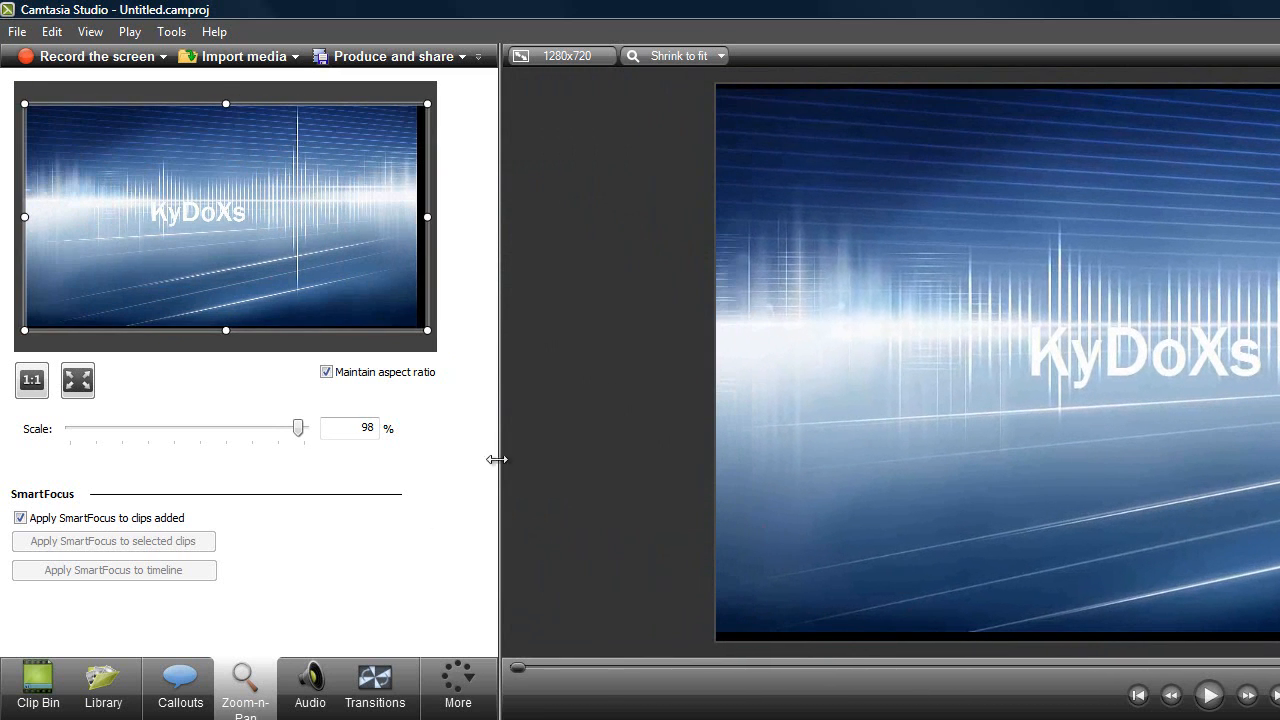
left_click_drag(364, 224, 292, 202)
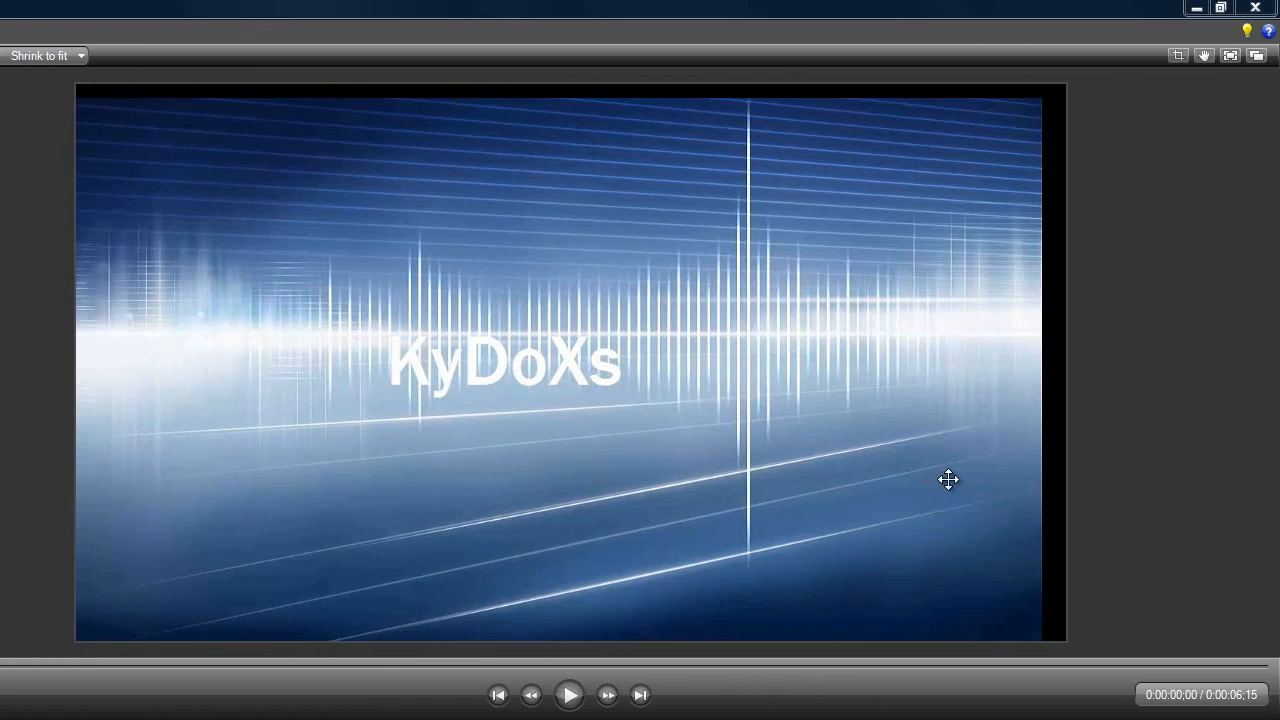
left_click_drag(948, 480, 934, 473)
left_click_drag(947, 423, 947, 423)
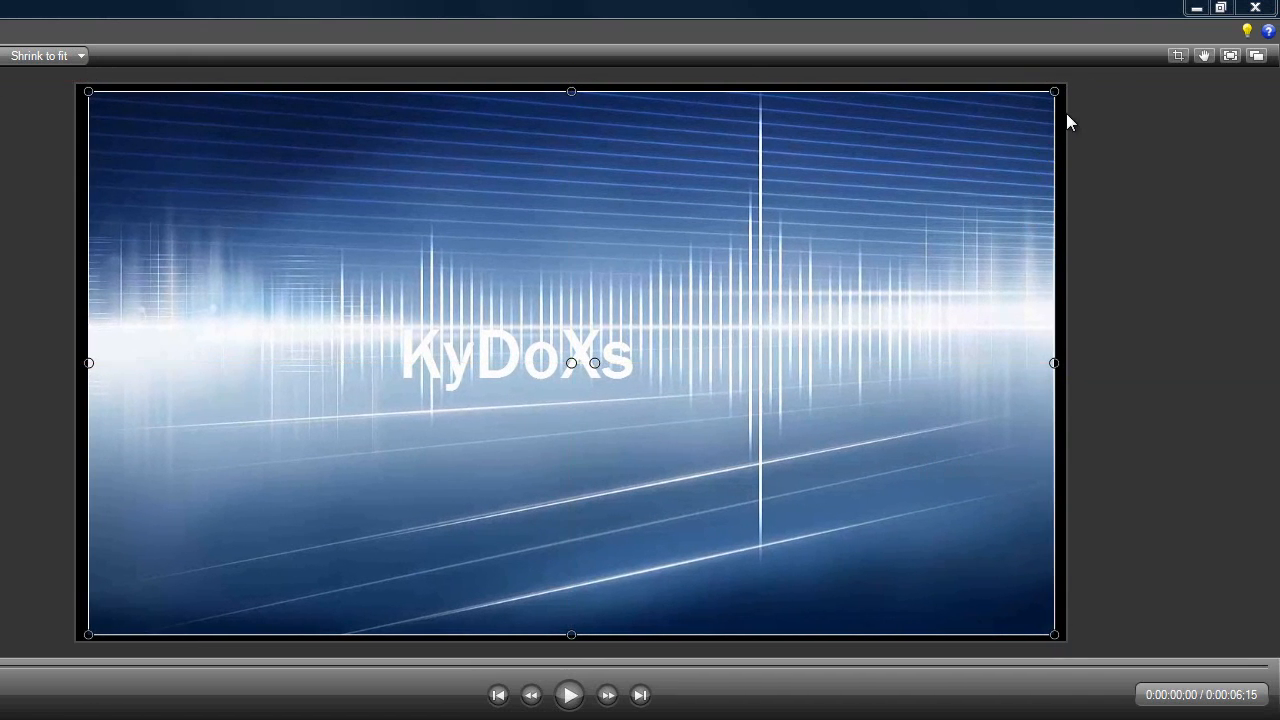
Stretch the video's edges and corners on the canvas until it fills the whole frame at 100% scale
left_click_drag(1055, 90, 1066, 84)
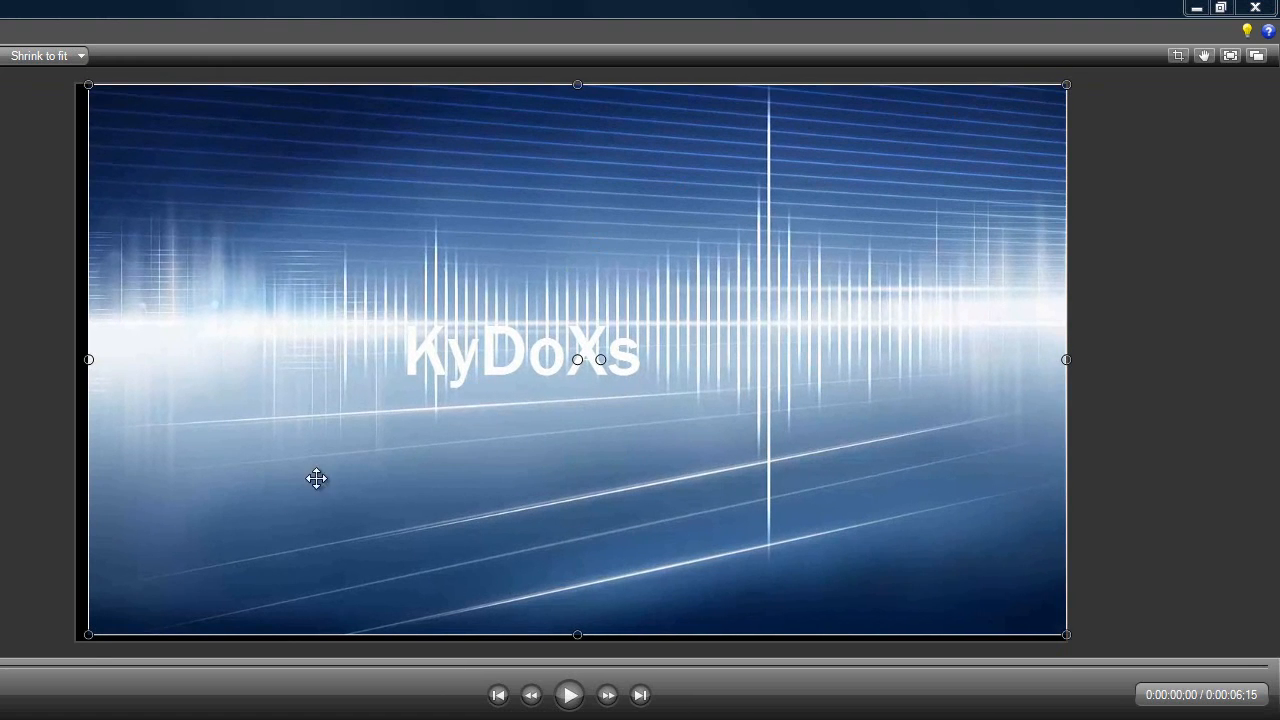
left_click(80, 633)
left_click_drag(107, 611, 107, 611)
left_click_drag(89, 360, 77, 356)
left_click_drag(567, 634, 569, 641)
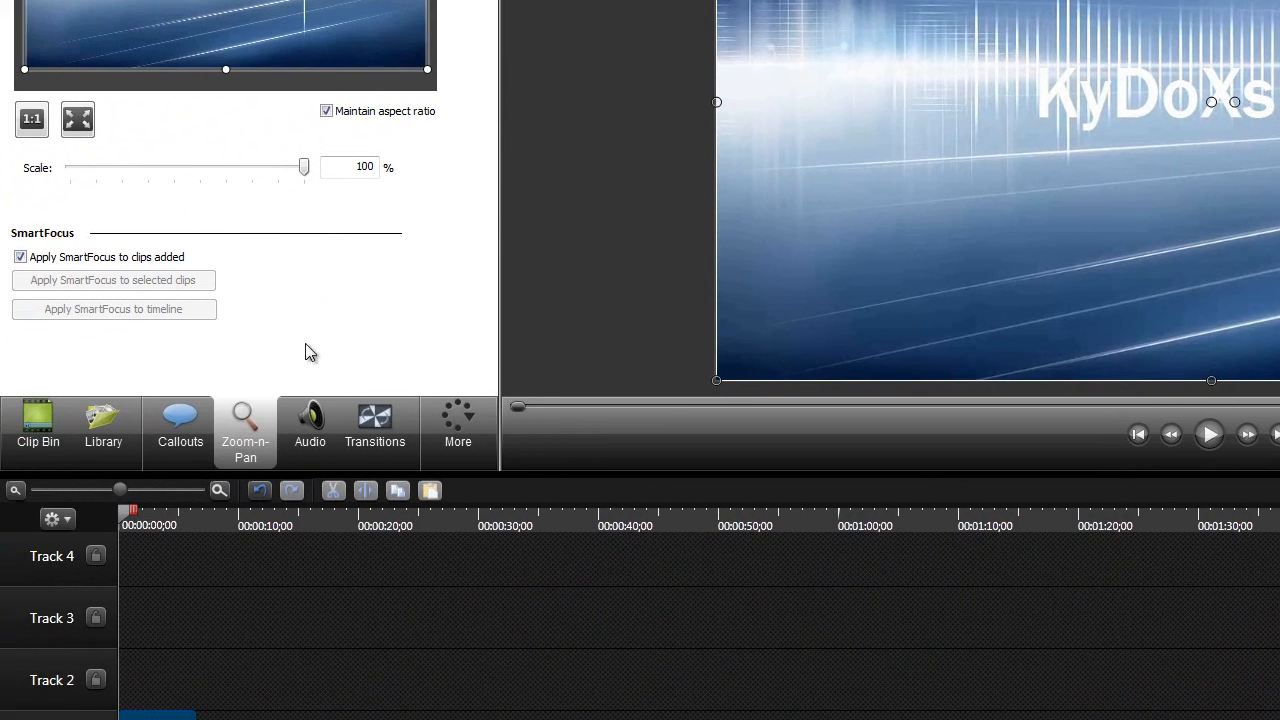
Show the audio editing options for the video clip on Track 1 and deselect the clip
left_click(238, 449)
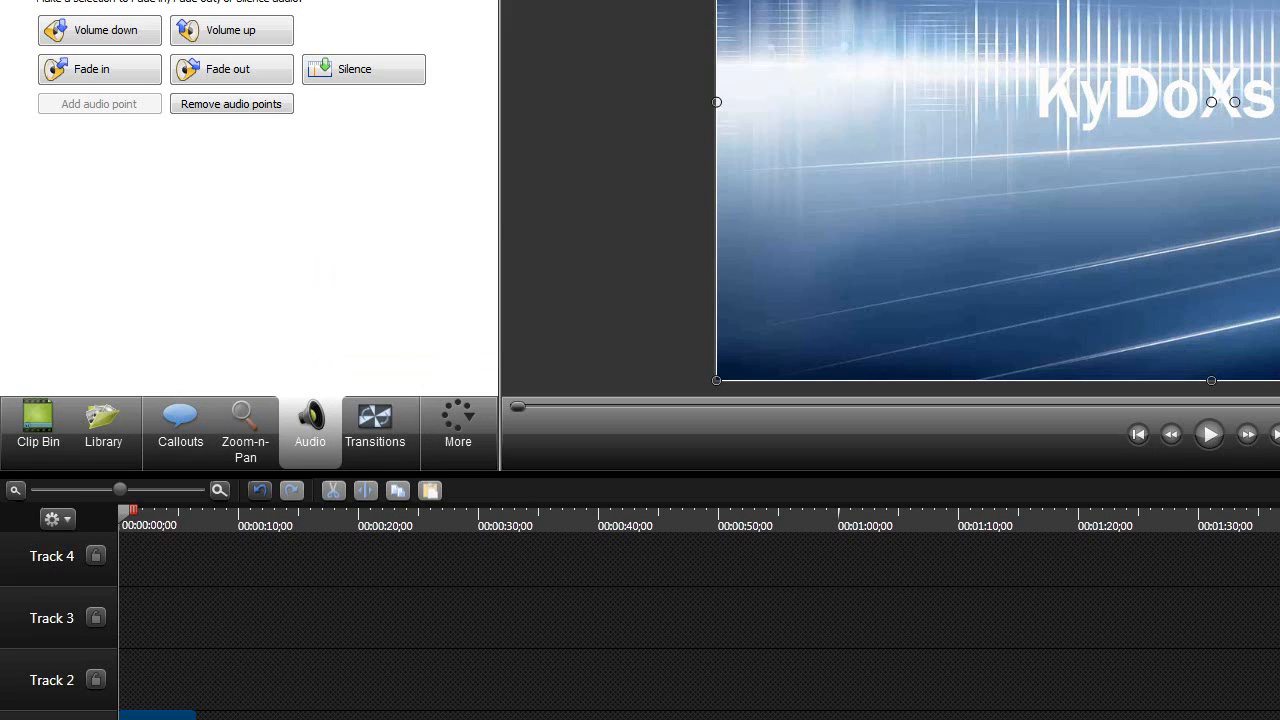
left_click(320, 712)
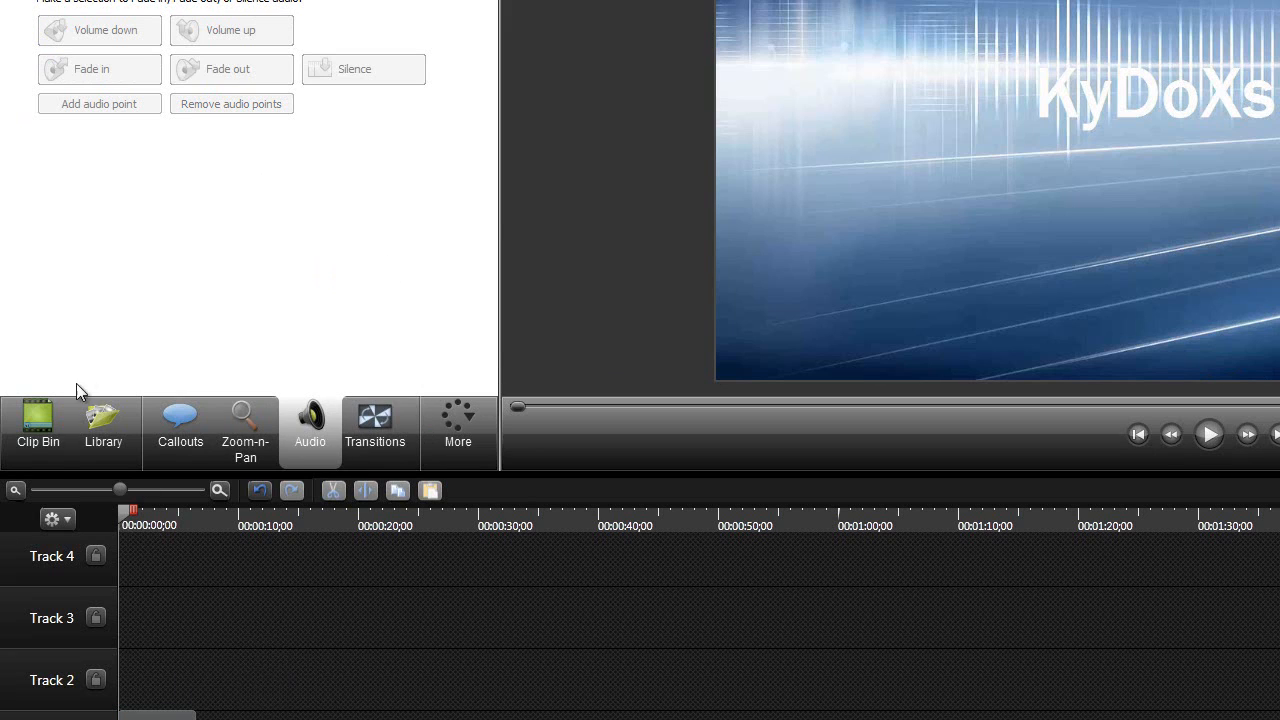
Import vidéo présentation.wmv into the Clip Bin from the vidéo présentation folder inside YOUTUBE
left_click(40, 430)
right_click(70, 1)
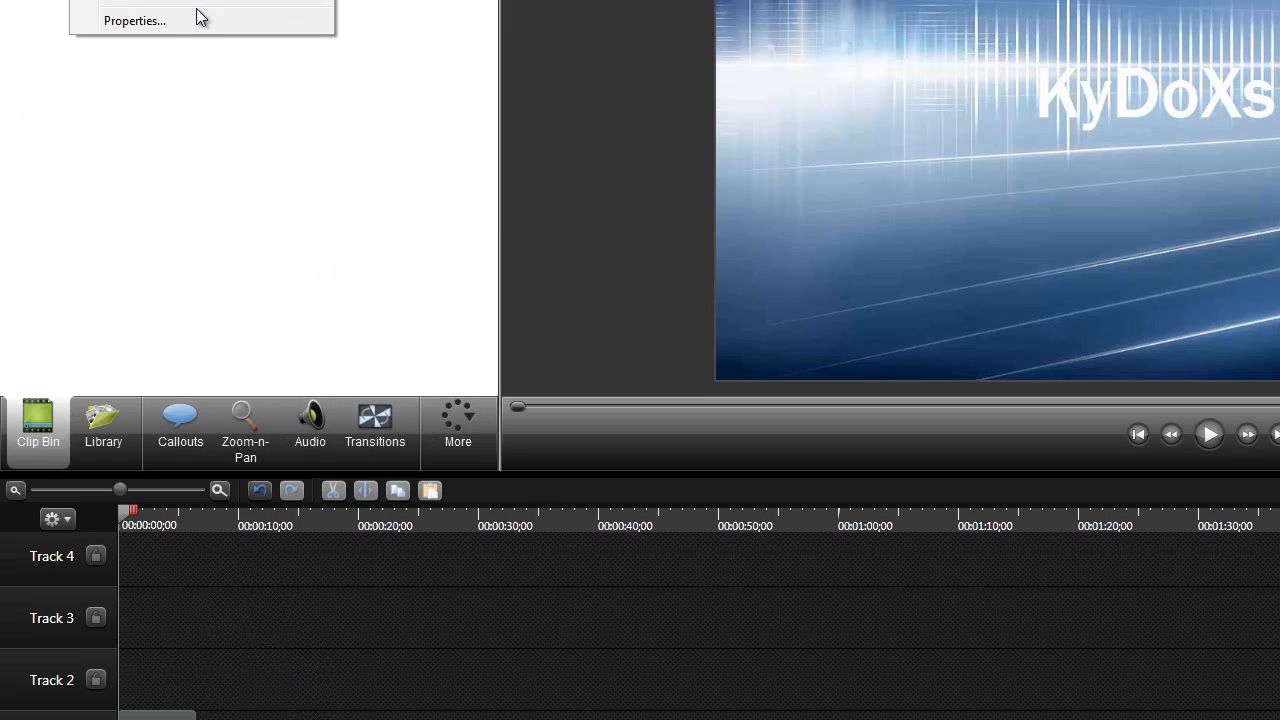
right_click(314, 168)
left_click(75, 2)
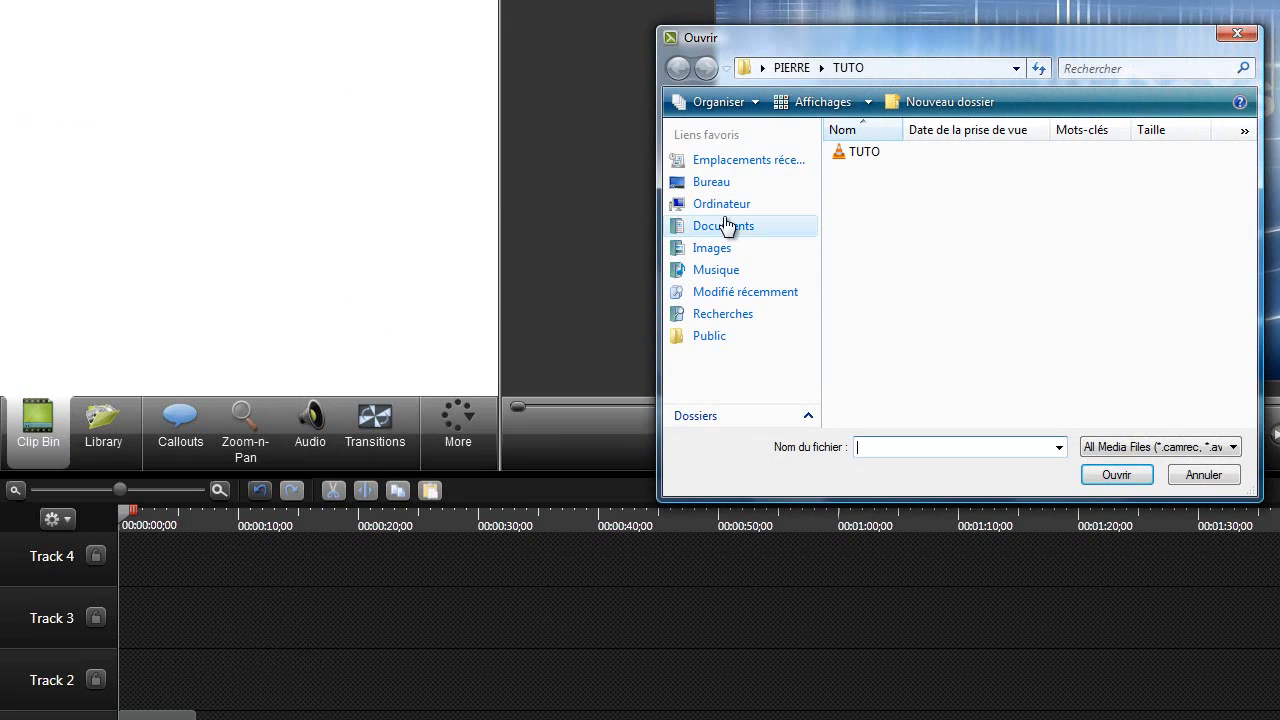
left_click(790, 68)
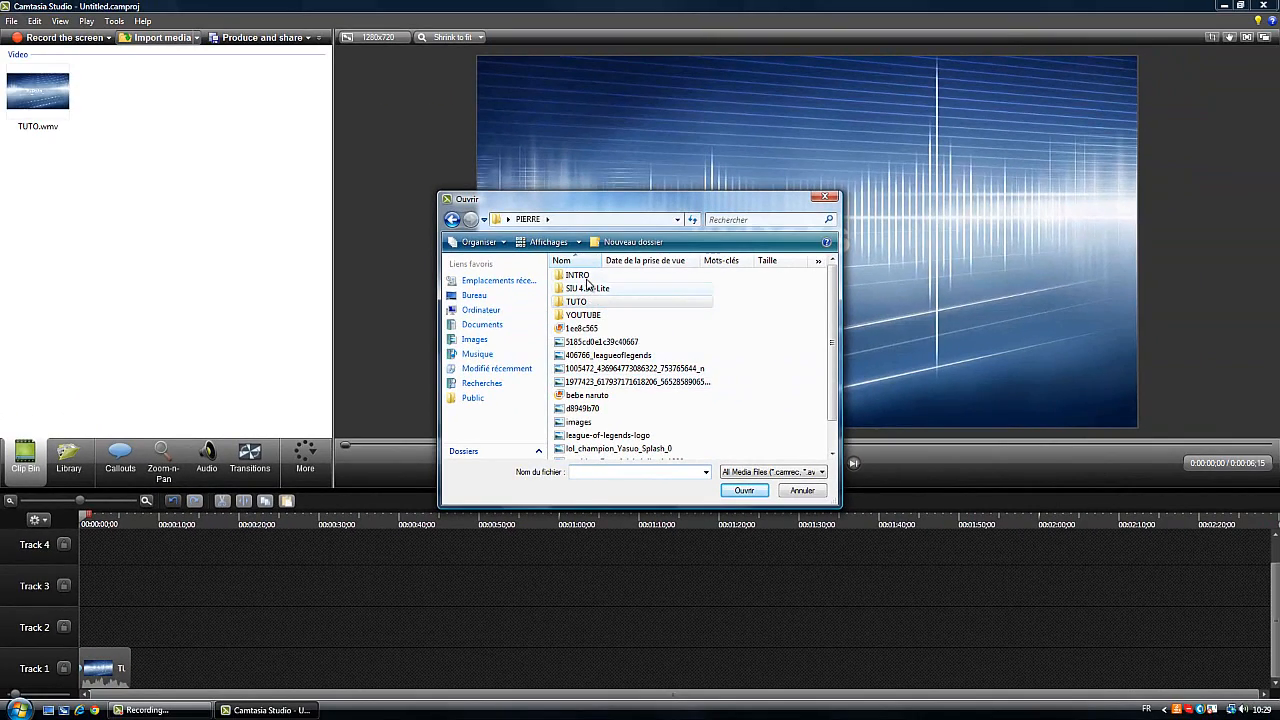
double_click(574, 316)
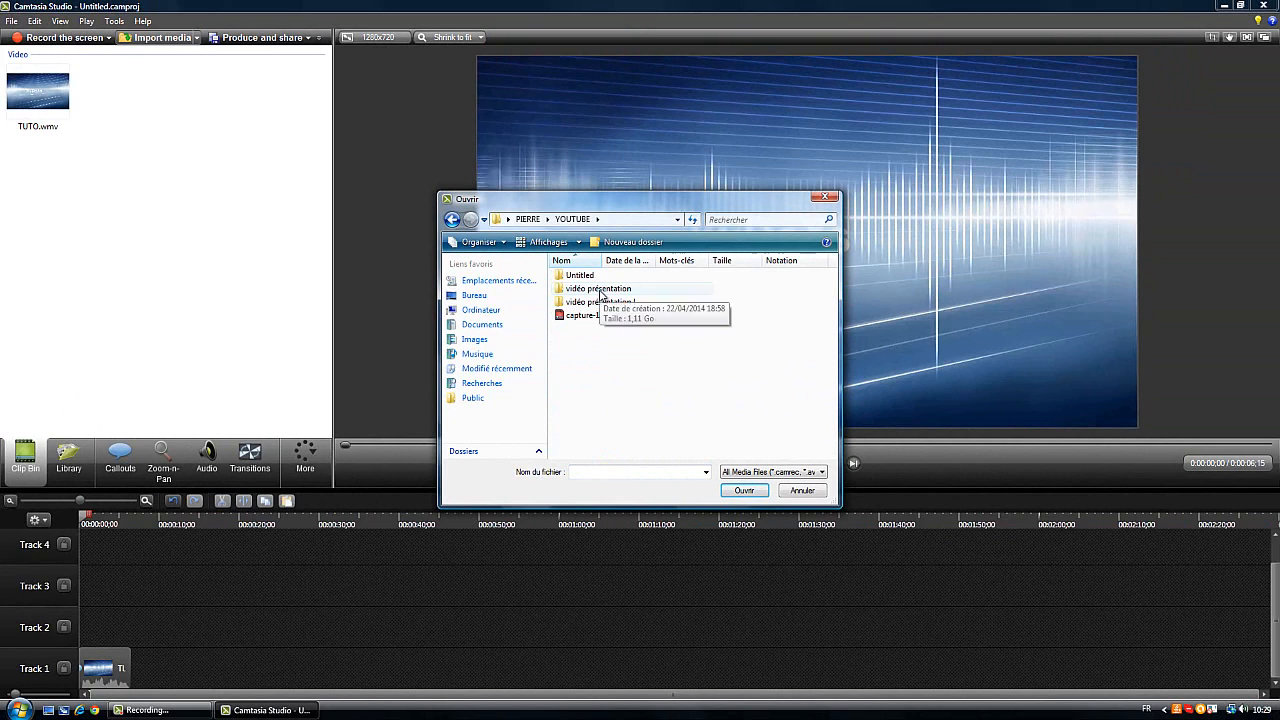
double_click(601, 290)
double_click(603, 277)
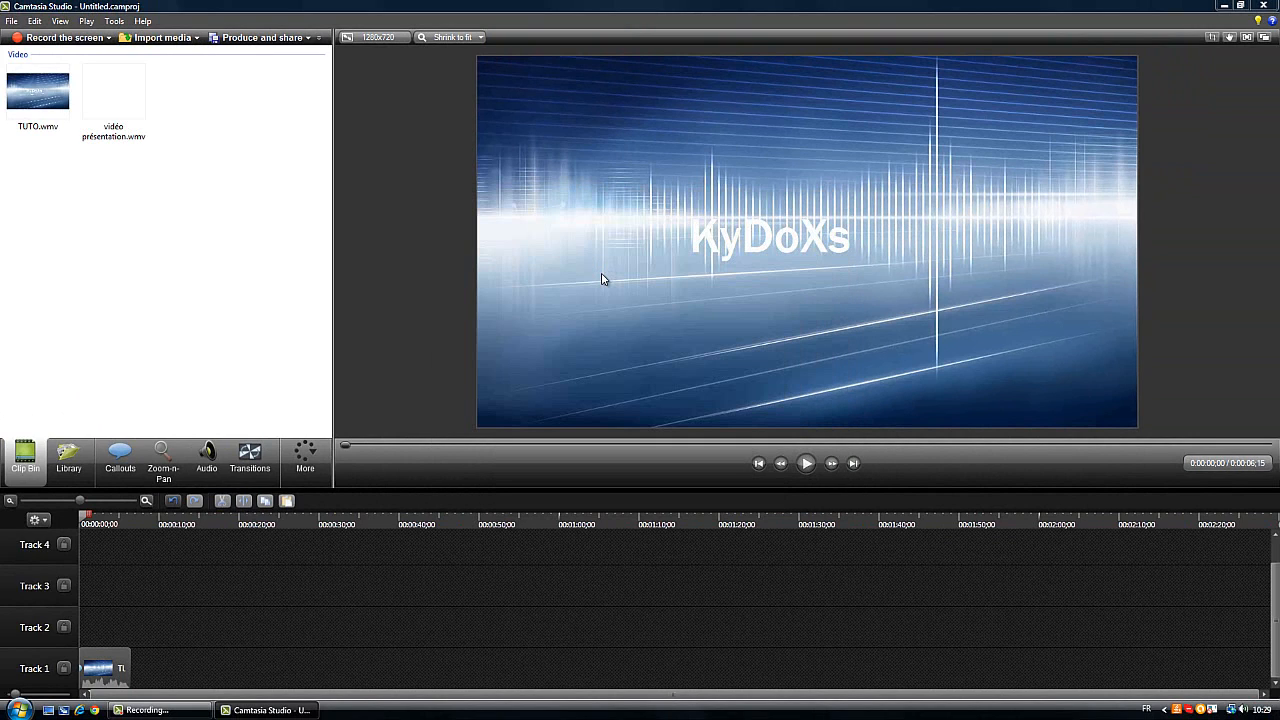
Replace the TUTO.wmv clip on Track 1 with vidéo présentation.wmv, starting at the beginning of the timeline
left_click_drag(145, 670, 142, 668)
right_click(140, 667)
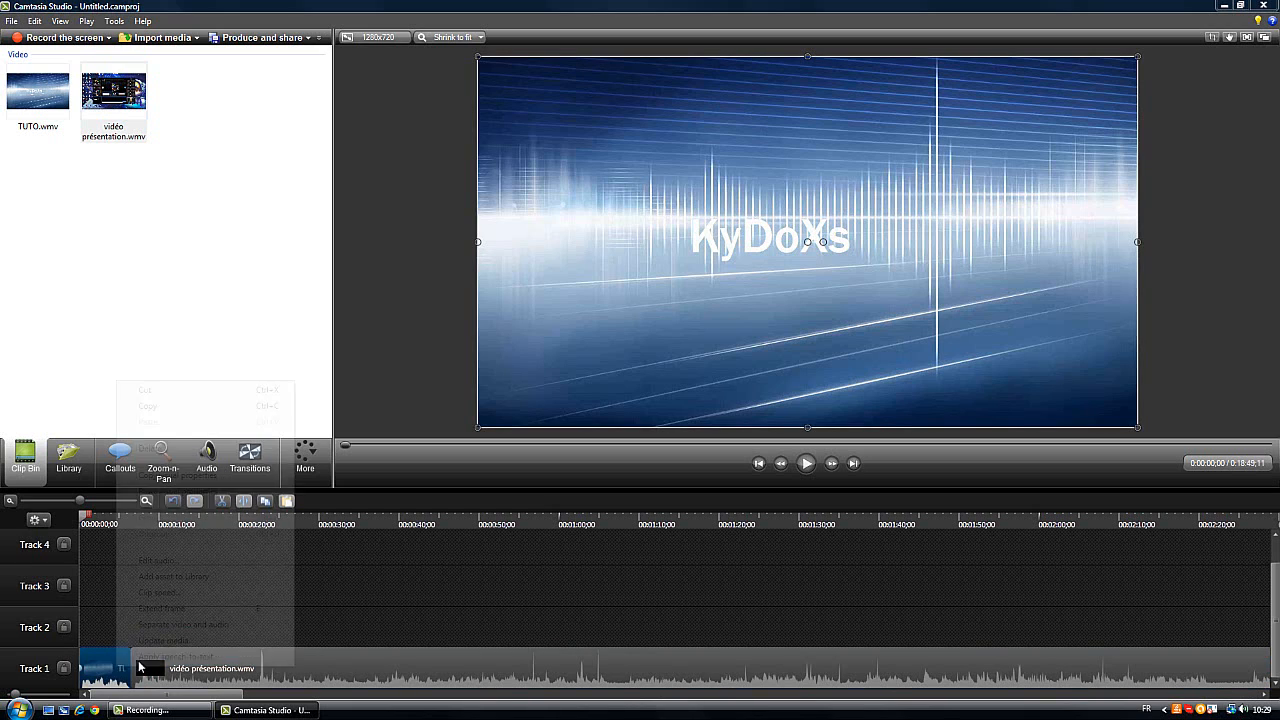
left_click(164, 450)
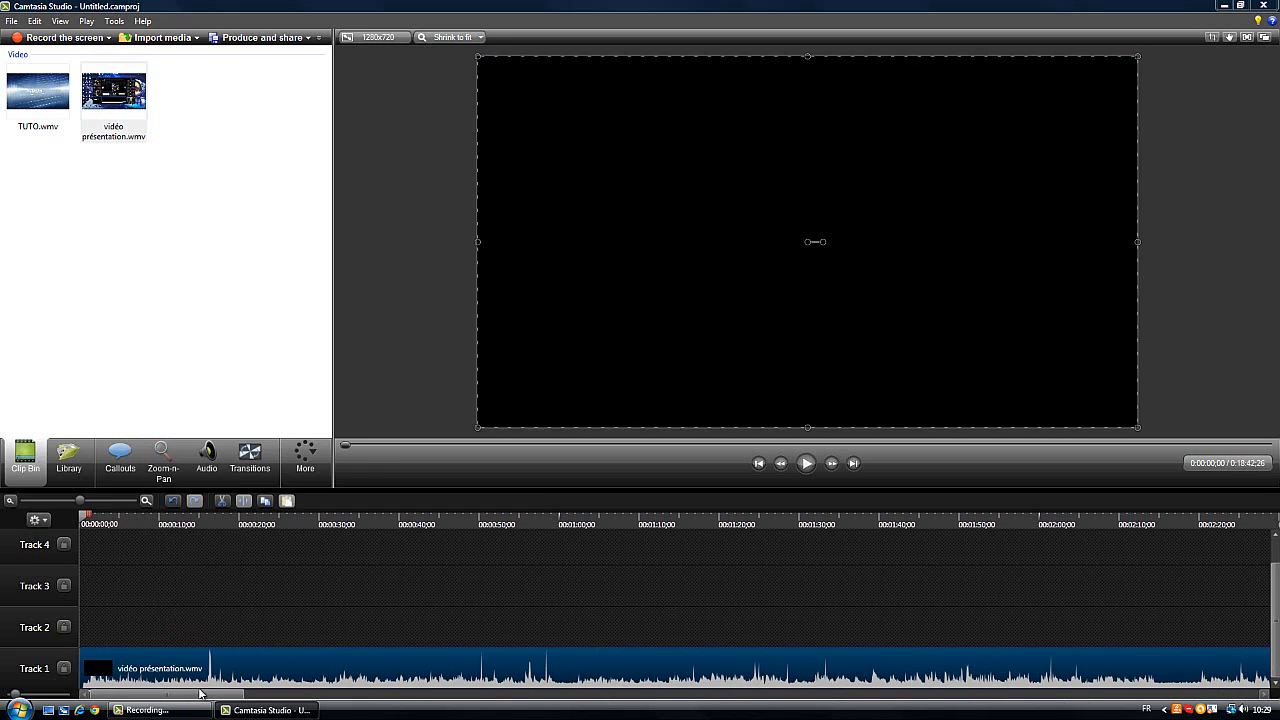
Trim the end of the vidéo présentation.wmv clip to a length of about 28 seconds and play its opening
left_click_drag(278, 708, 1275, 713)
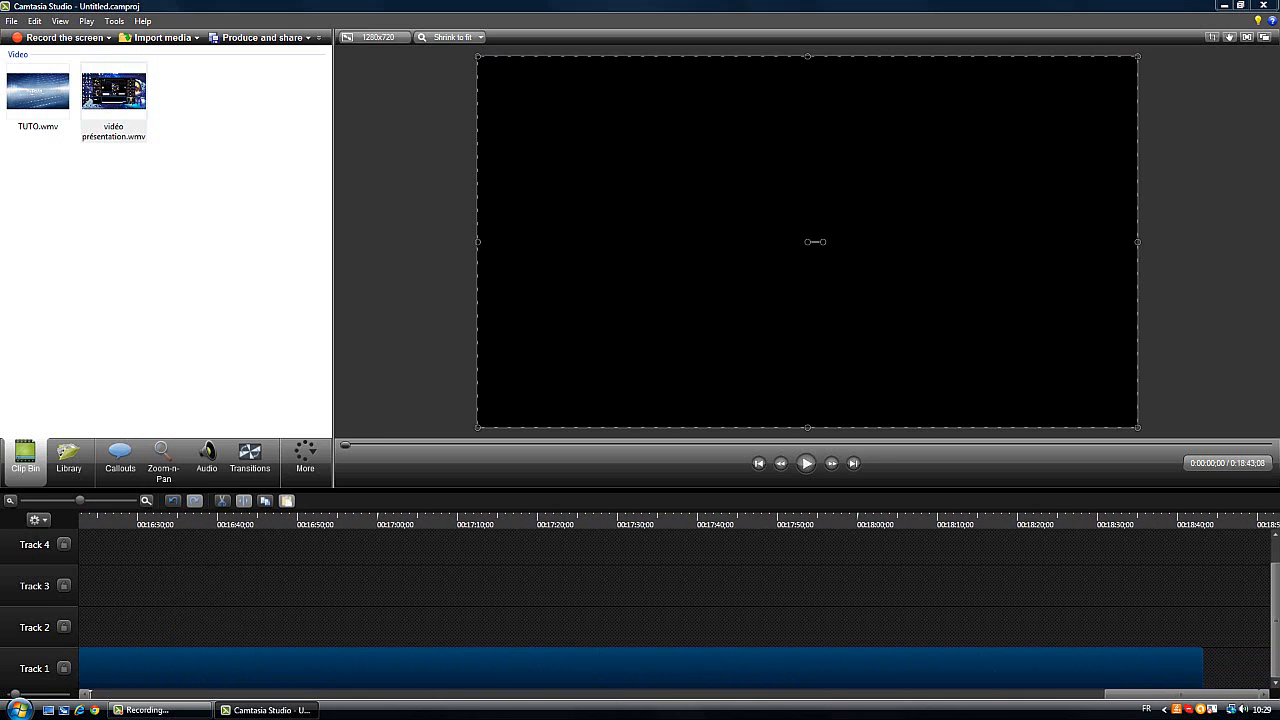
left_click_drag(1173, 663, 60, 680)
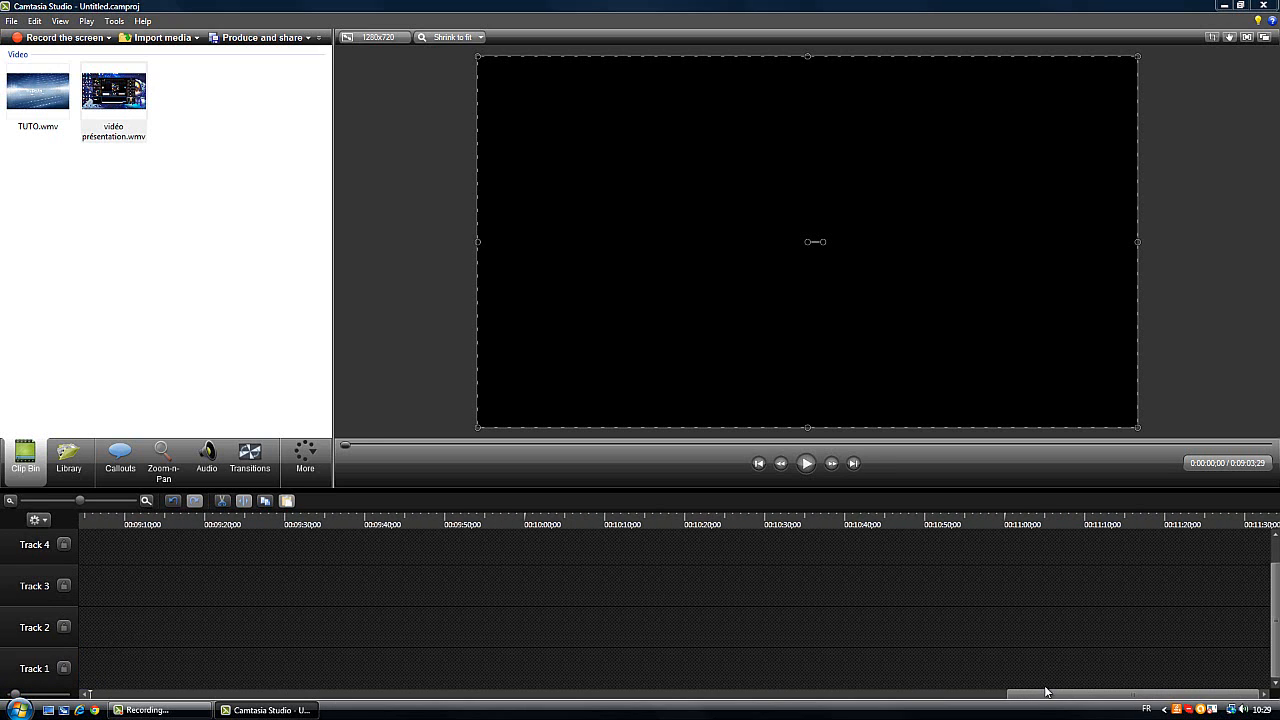
left_click_drag(1046, 691, 1000, 694)
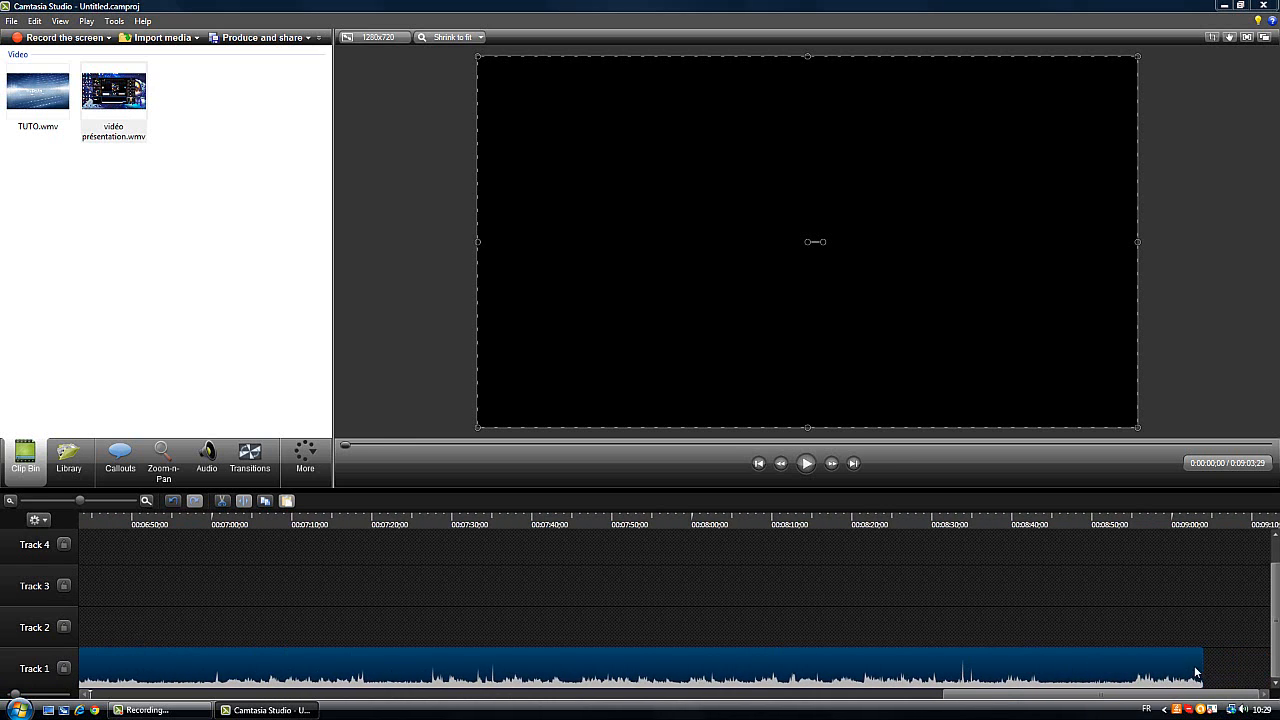
left_click_drag(1196, 672, 136, 690)
left_click_drag(1058, 706, 962, 710)
left_click_drag(1152, 676, 234, 677)
left_click(840, 695)
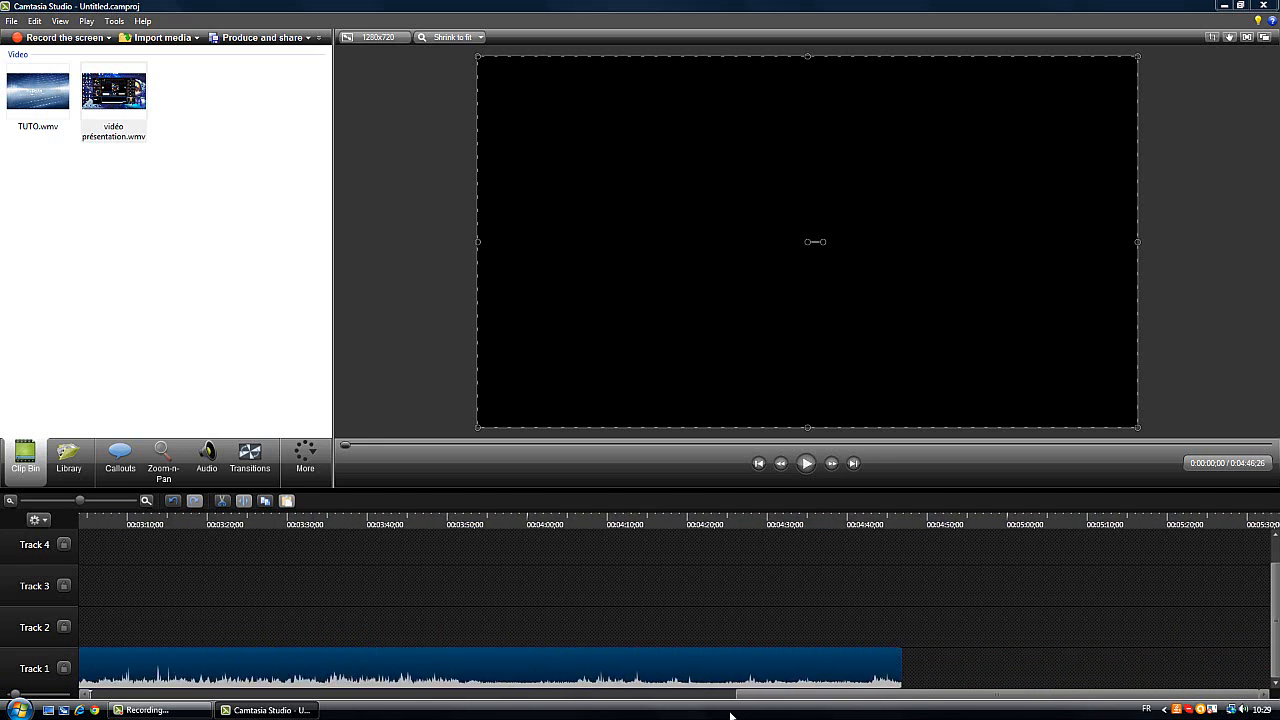
left_click_drag(1070, 672, 93, 656)
left_click_drag(903, 697, 498, 696)
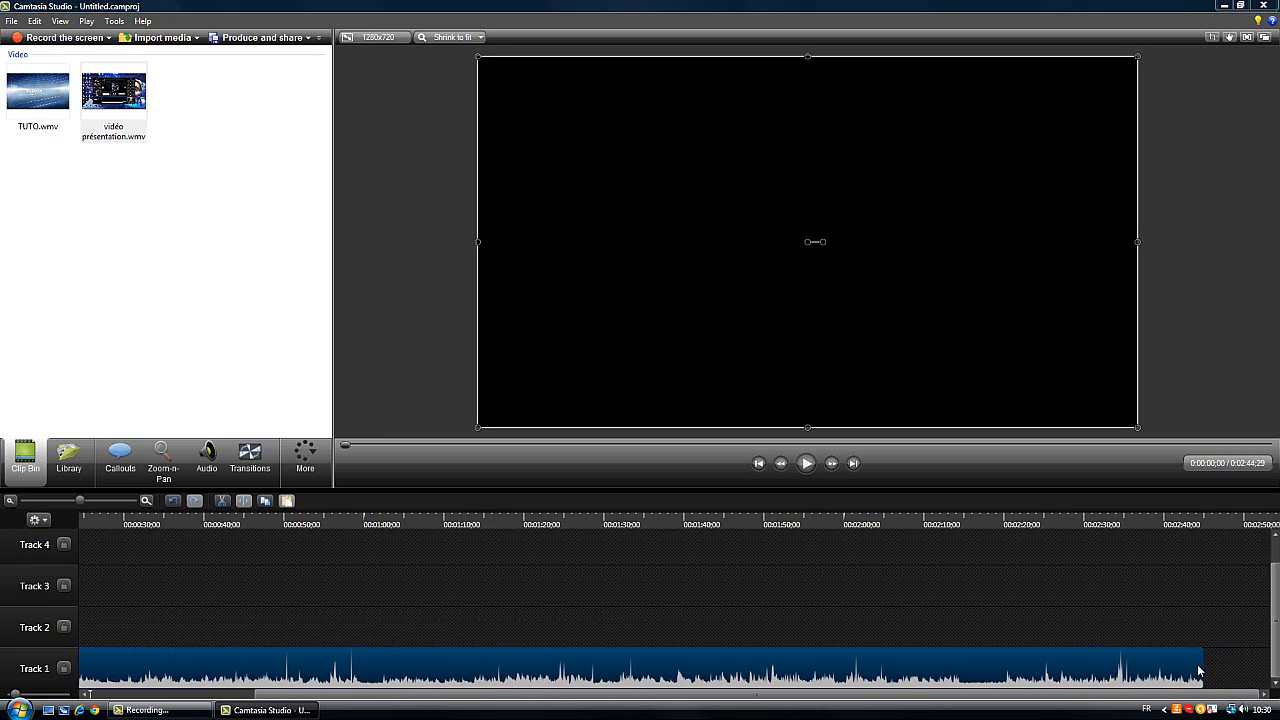
left_click_drag(1075, 689, 109, 668)
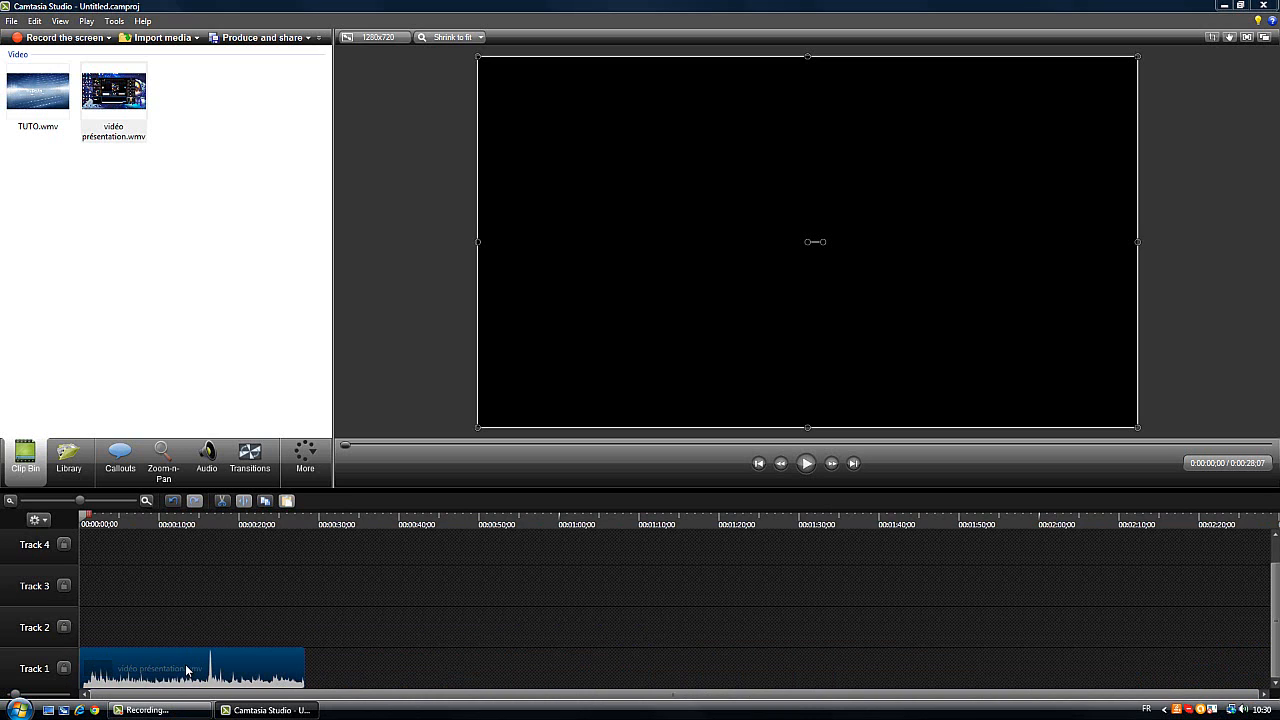
left_click(806, 461)
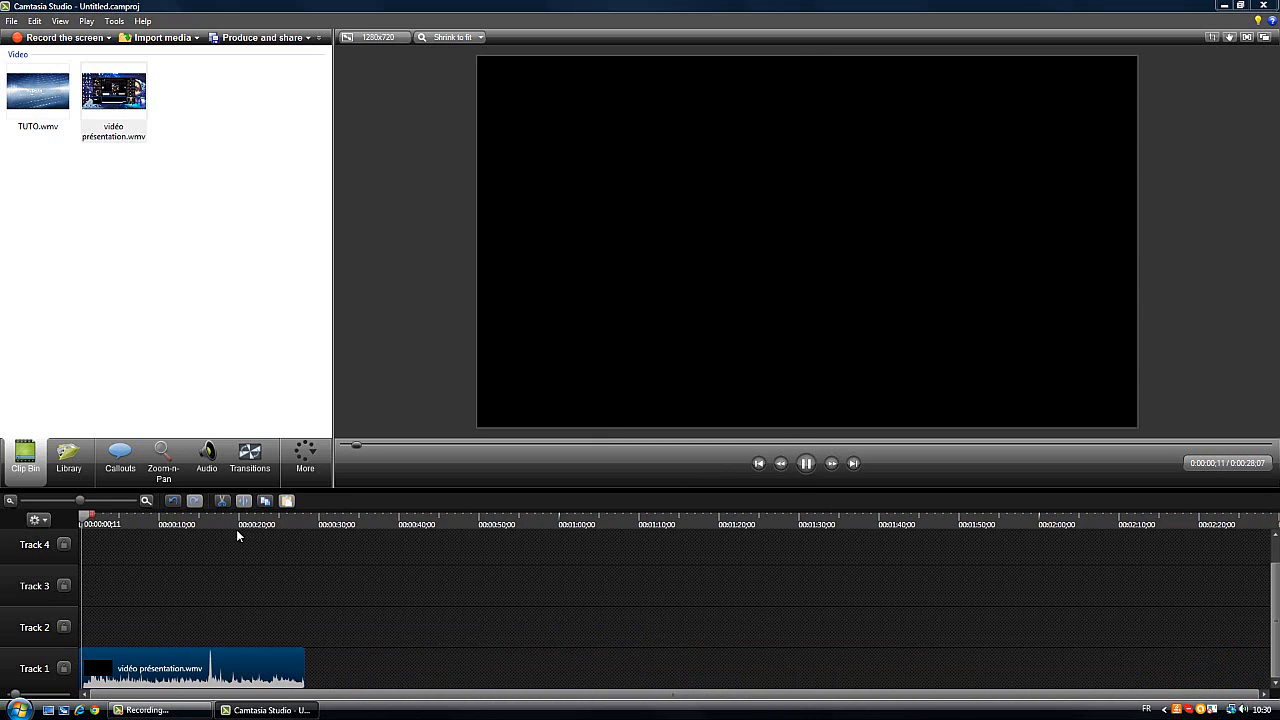
left_click(804, 466)
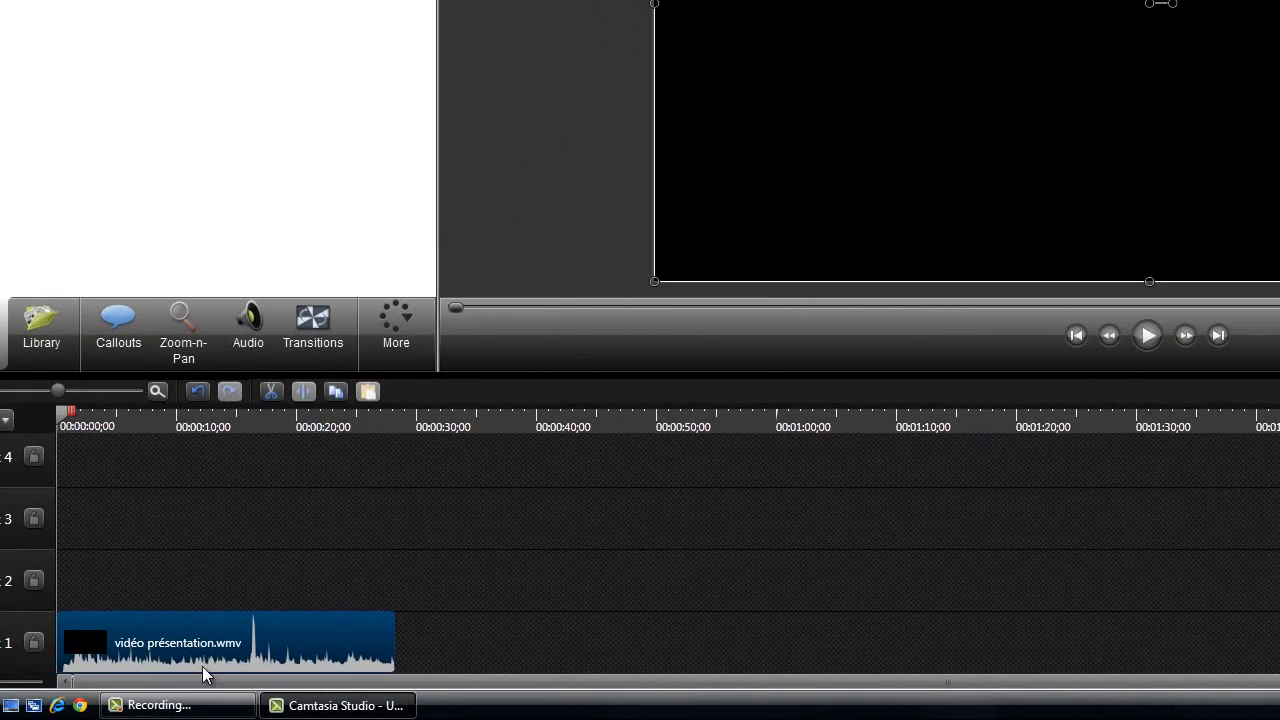
Move the vidéo présentation.wmv clip to about 15 seconds on Track 1 and place TUTO.wmv ahead of it near the start
left_click_drag(176, 684, 374, 641)
left_click_drag(113, 598, 112, 640)
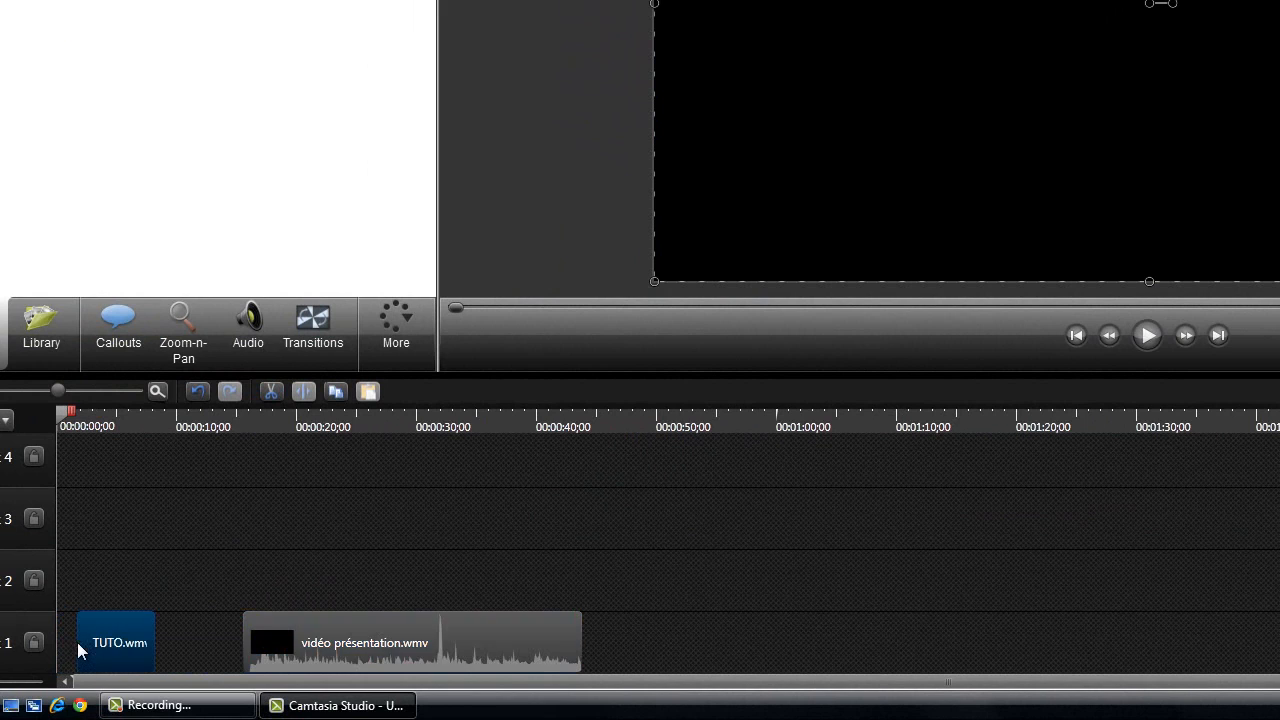
Place TUTO.wmv at the start of Track 1 with vidéo présentation.wmv directly after it, and play across the join
left_click_drag(314, 640, 64, 642)
left_click_drag(160, 642, 150, 546)
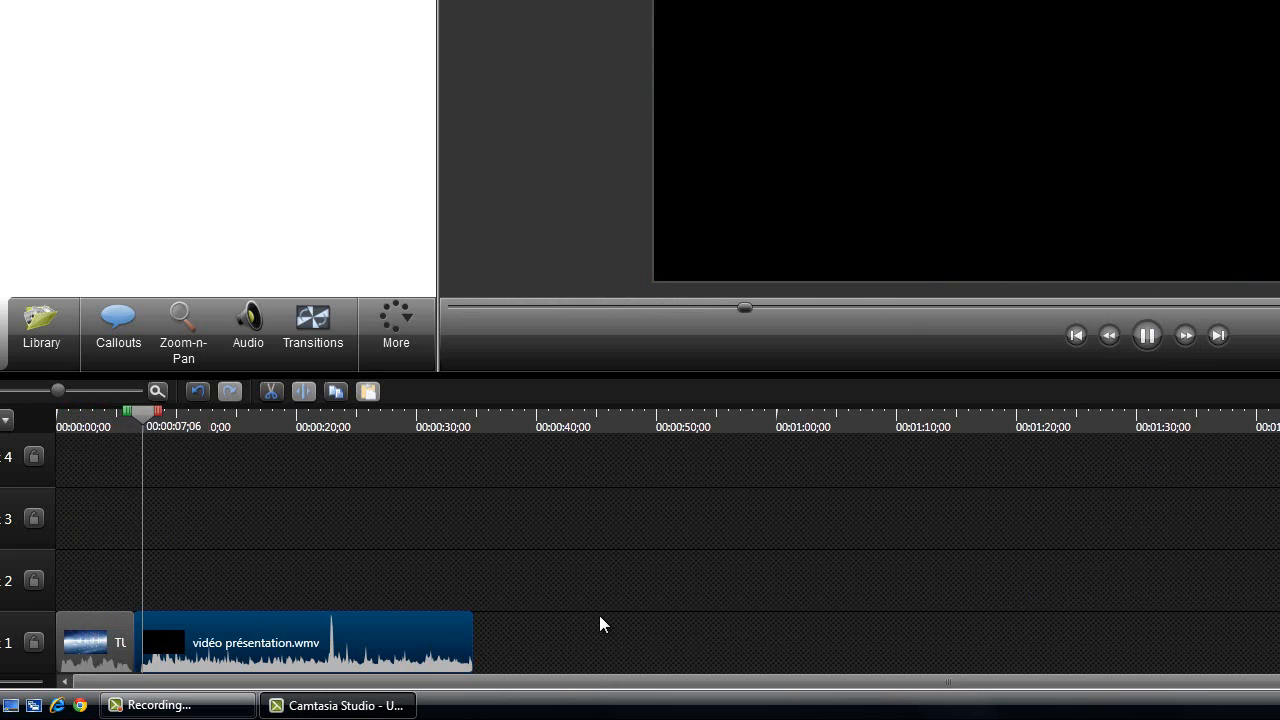
left_click(1140, 340)
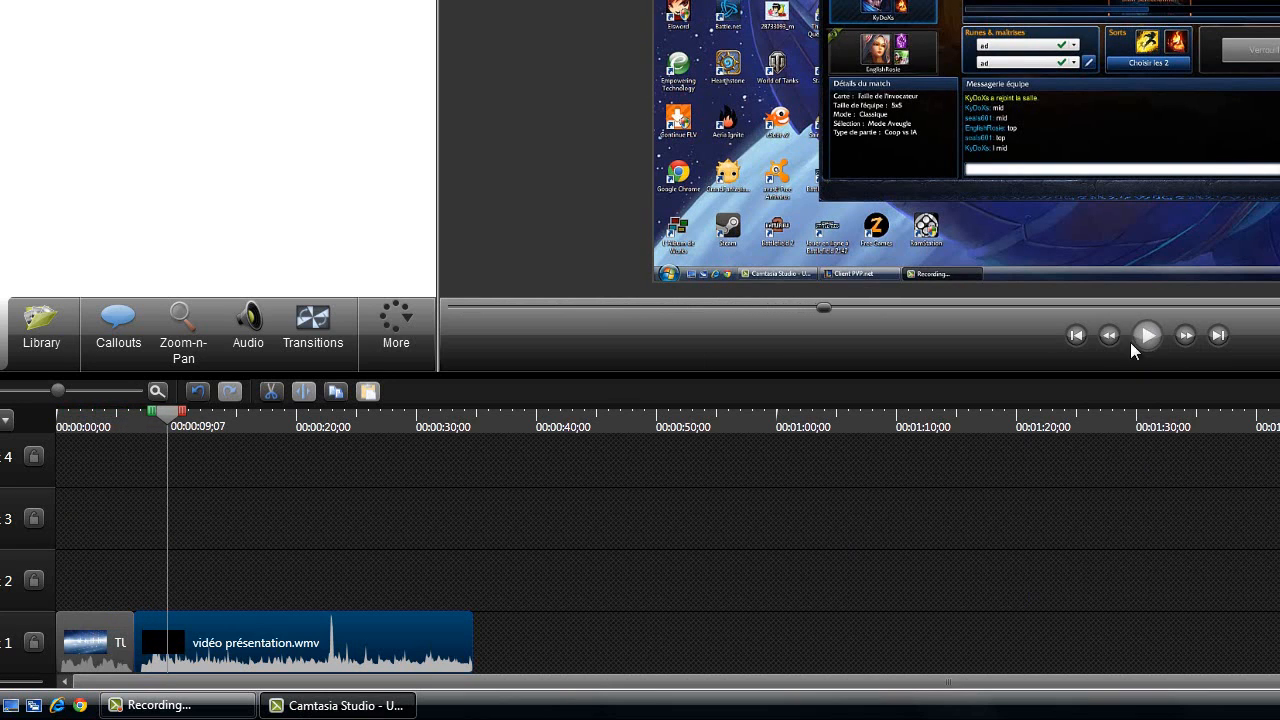
left_click_drag(168, 415, 57, 415)
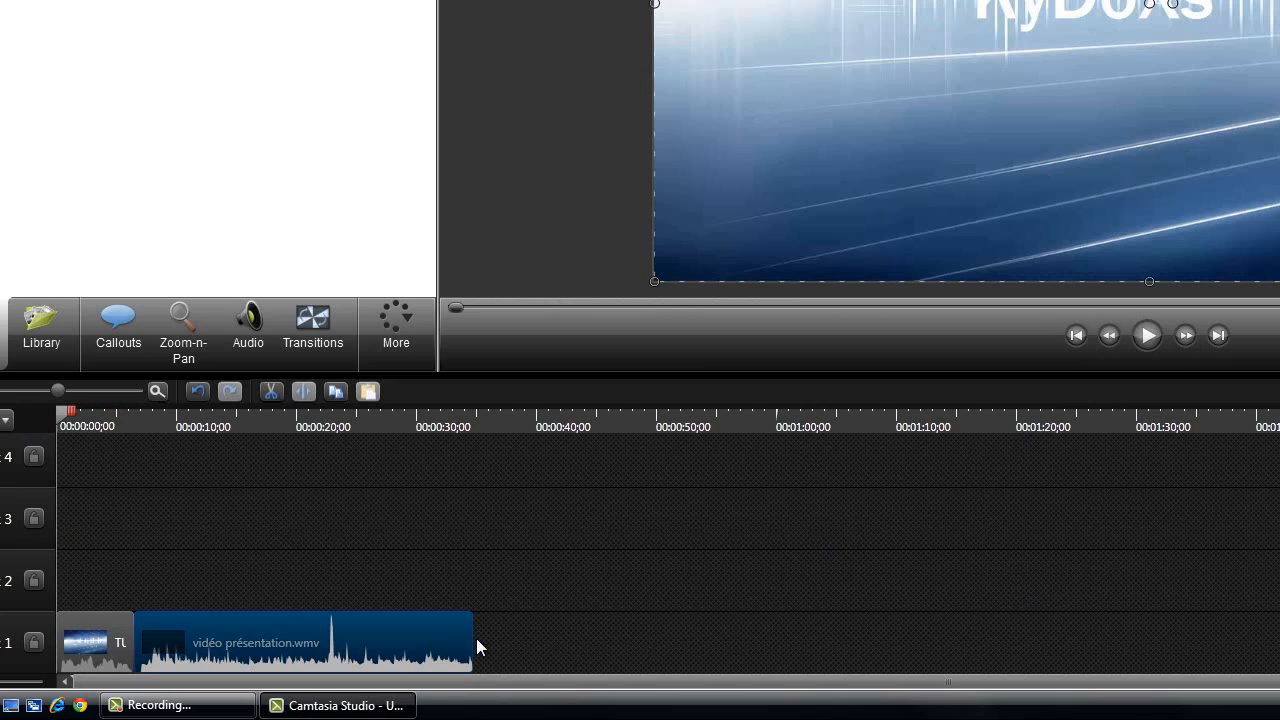
Trim the end of the vidéo présentation.wmv clip so it finishes at about 12 seconds on Track 1
left_click_drag(472, 638, 207, 640)
left_click(238, 665)
left_click(333, 237)
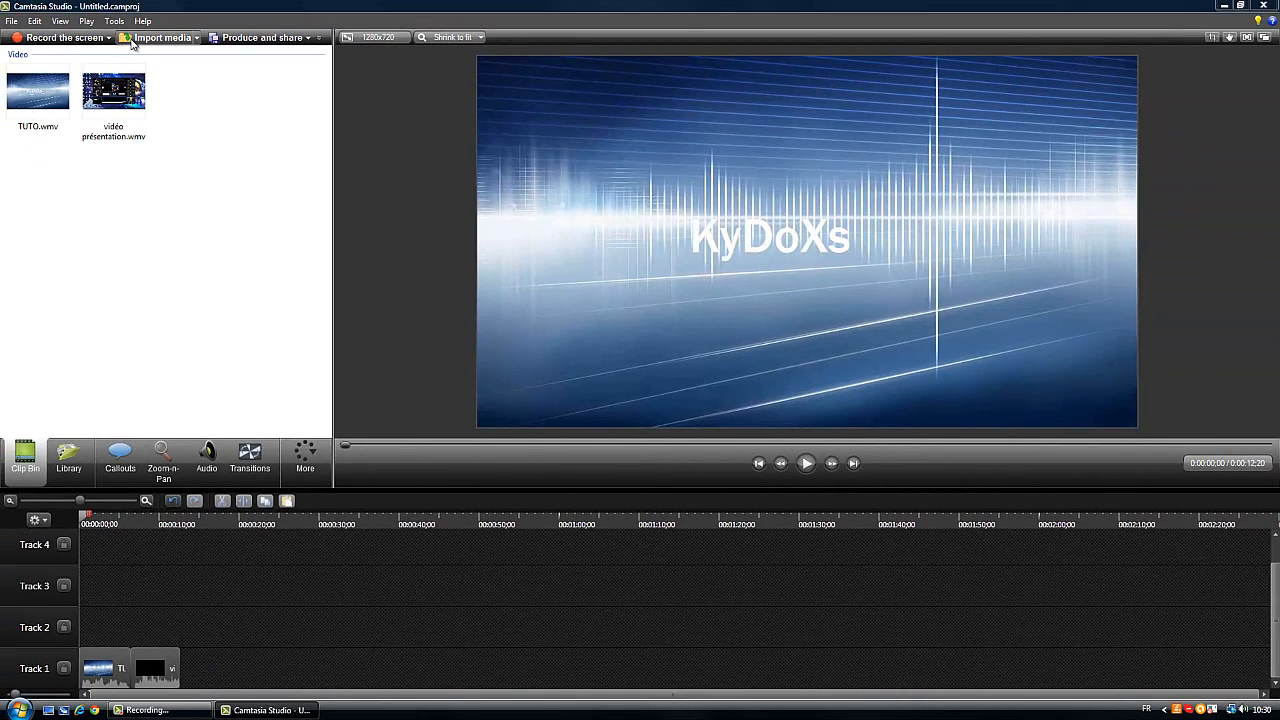
Import the Zoosters Breakout by Hans Zimmer mp3 into the Clip Bin from the Musique folder on the desktop
left_click(131, 38)
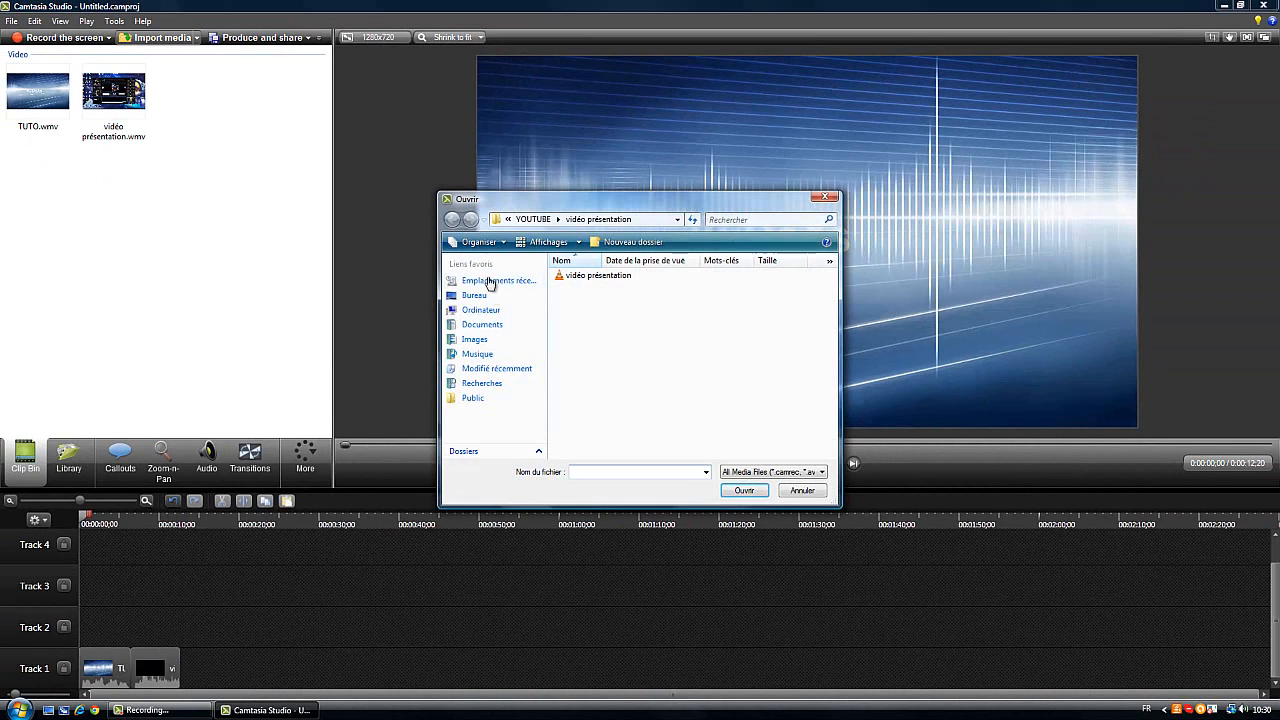
left_click(489, 297)
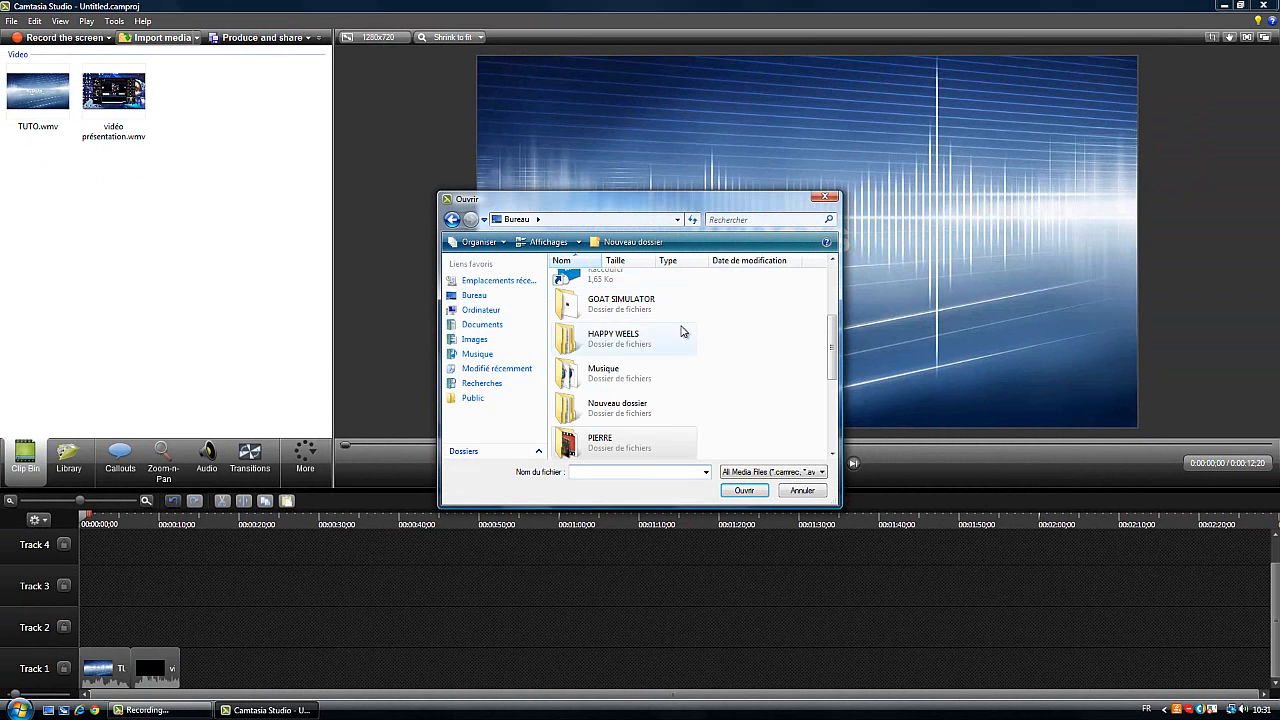
double_click(621, 441)
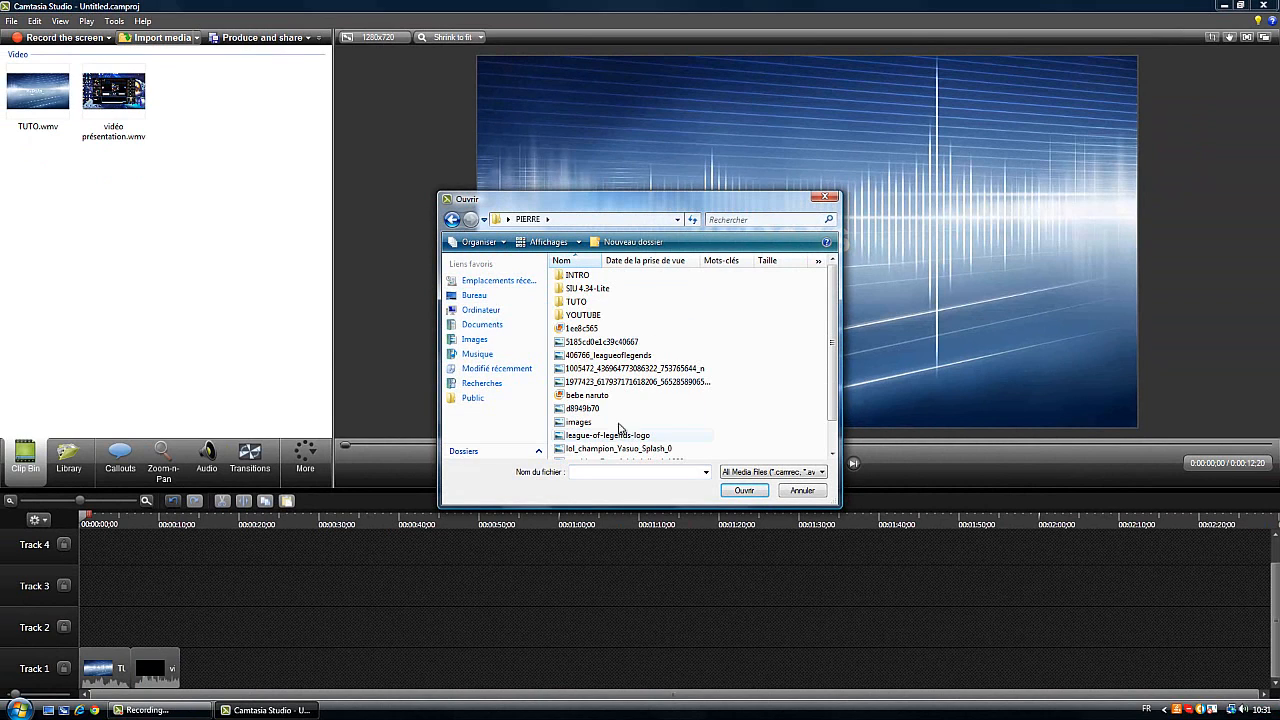
left_click(452, 219)
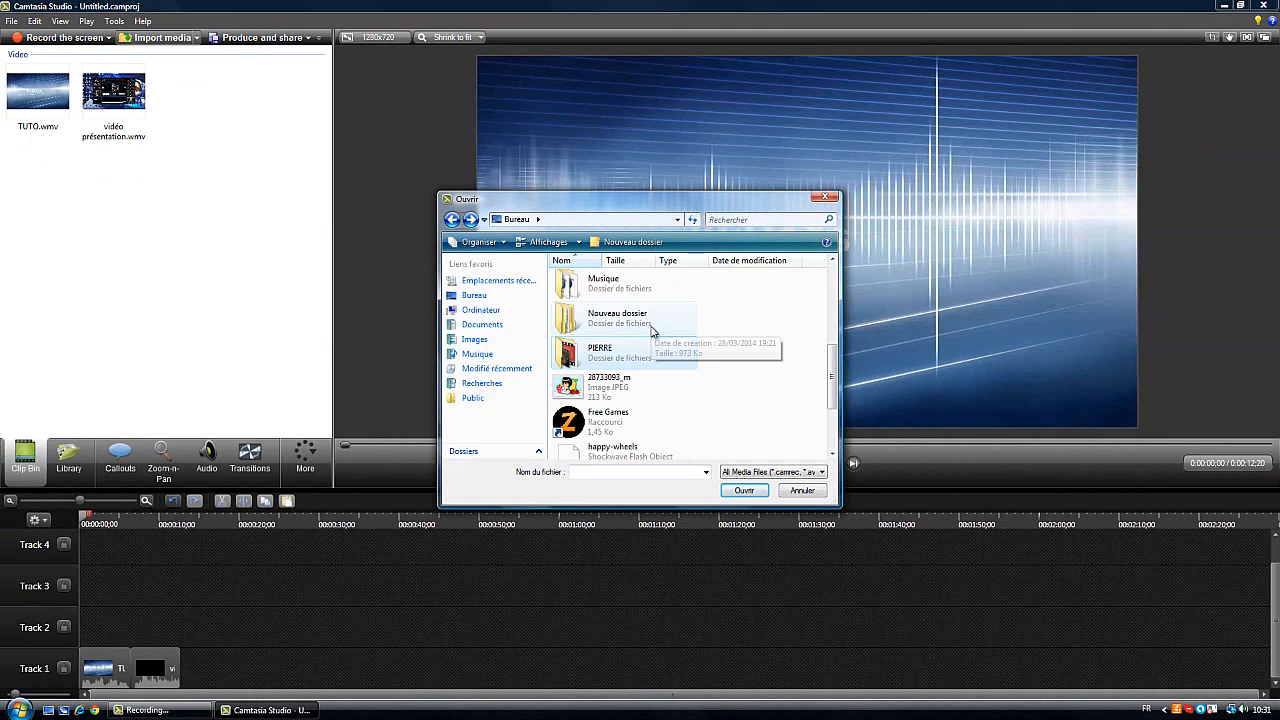
double_click(643, 298)
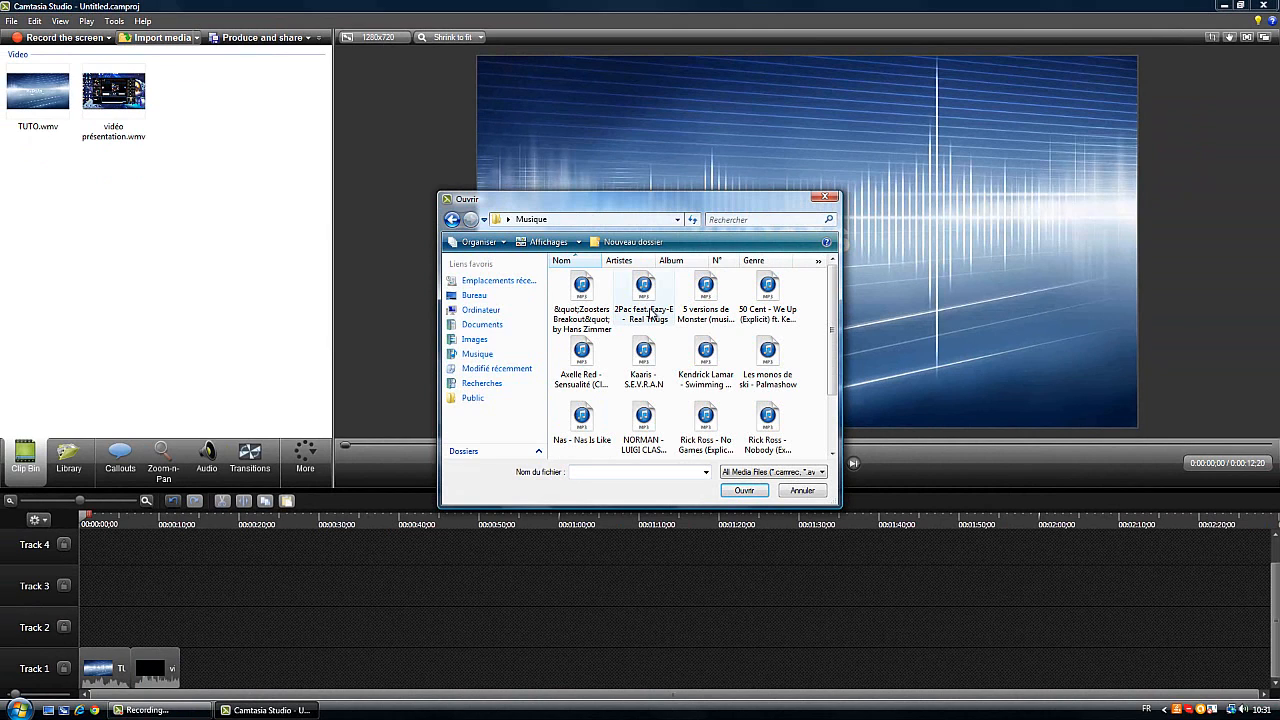
double_click(590, 328)
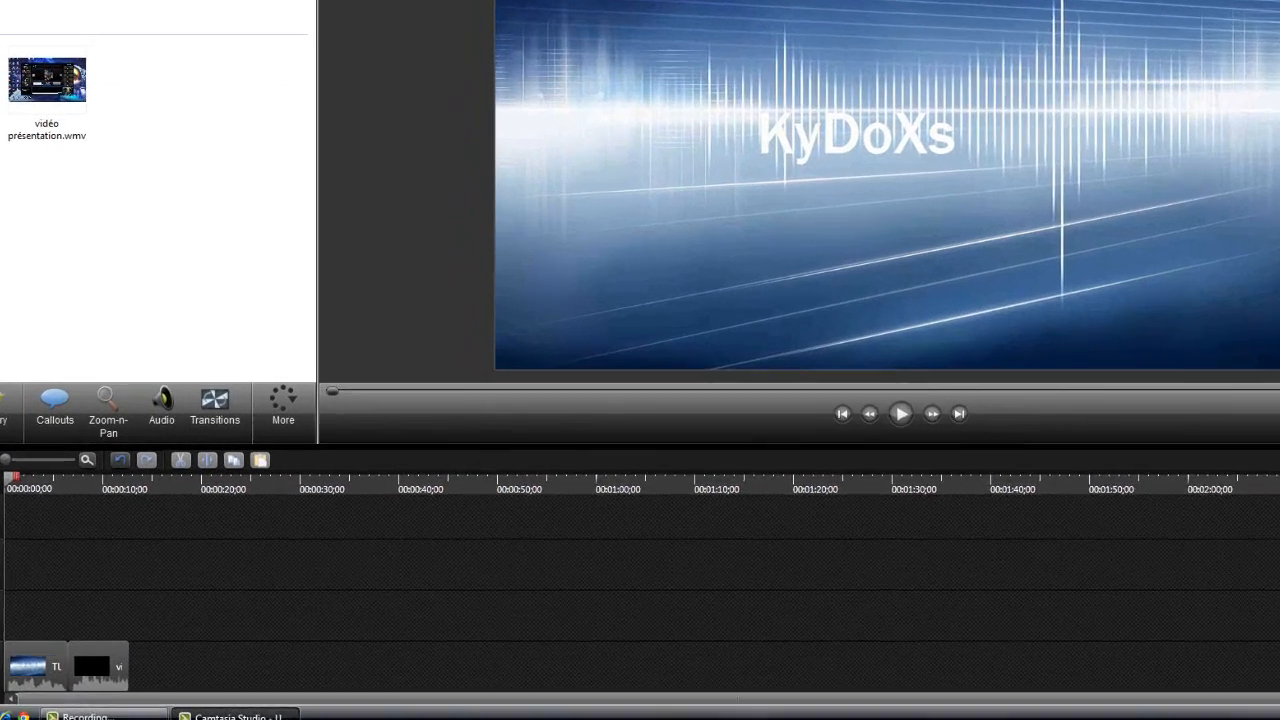
Add the Zoosters Breakout mp3 to Track 2 above vidéo présentation.wmv and trim its end to match that clip's end
key("space")
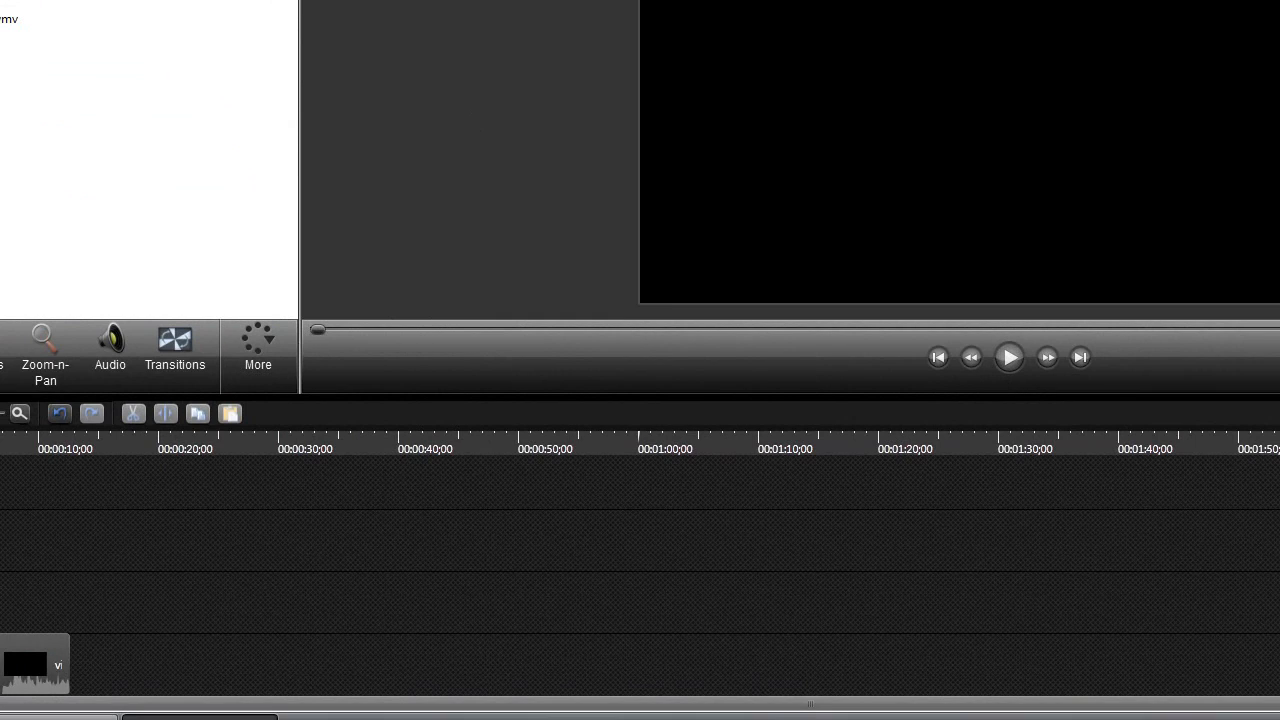
left_click_drag(52, 622, 37, 600)
left_click_drag(190, 611, 184, 612)
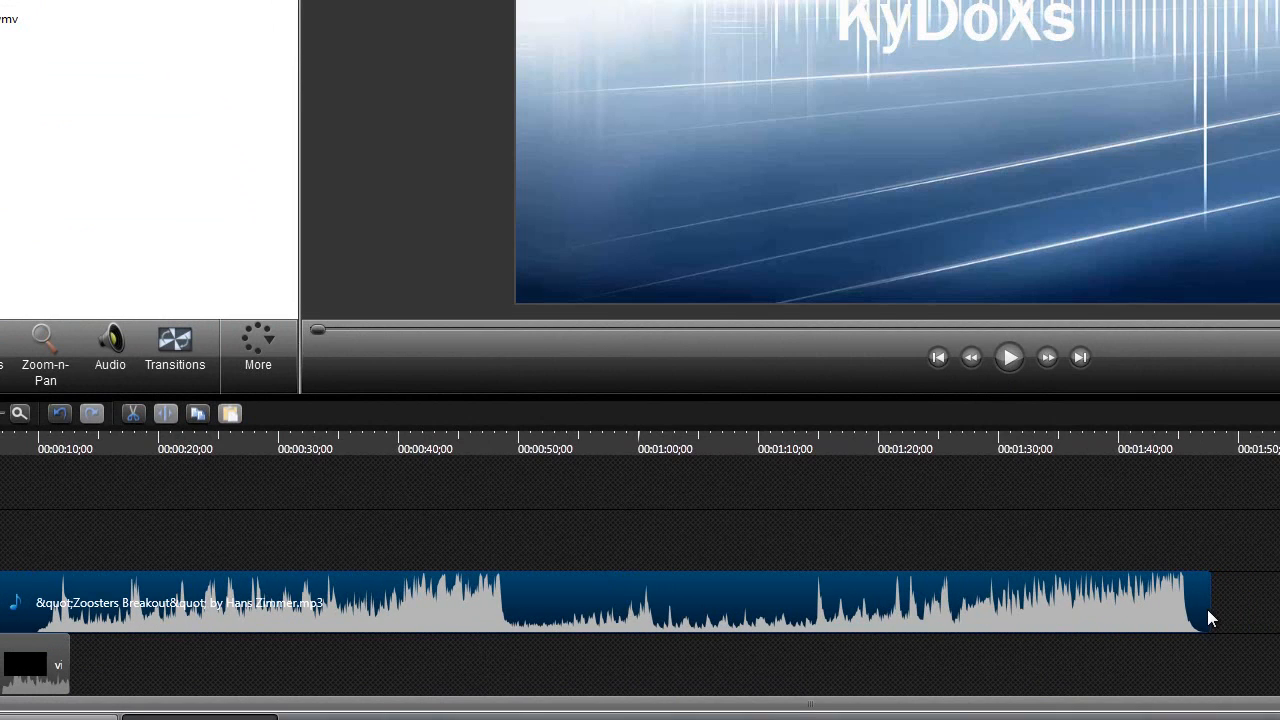
left_click_drag(1211, 609, 69, 612)
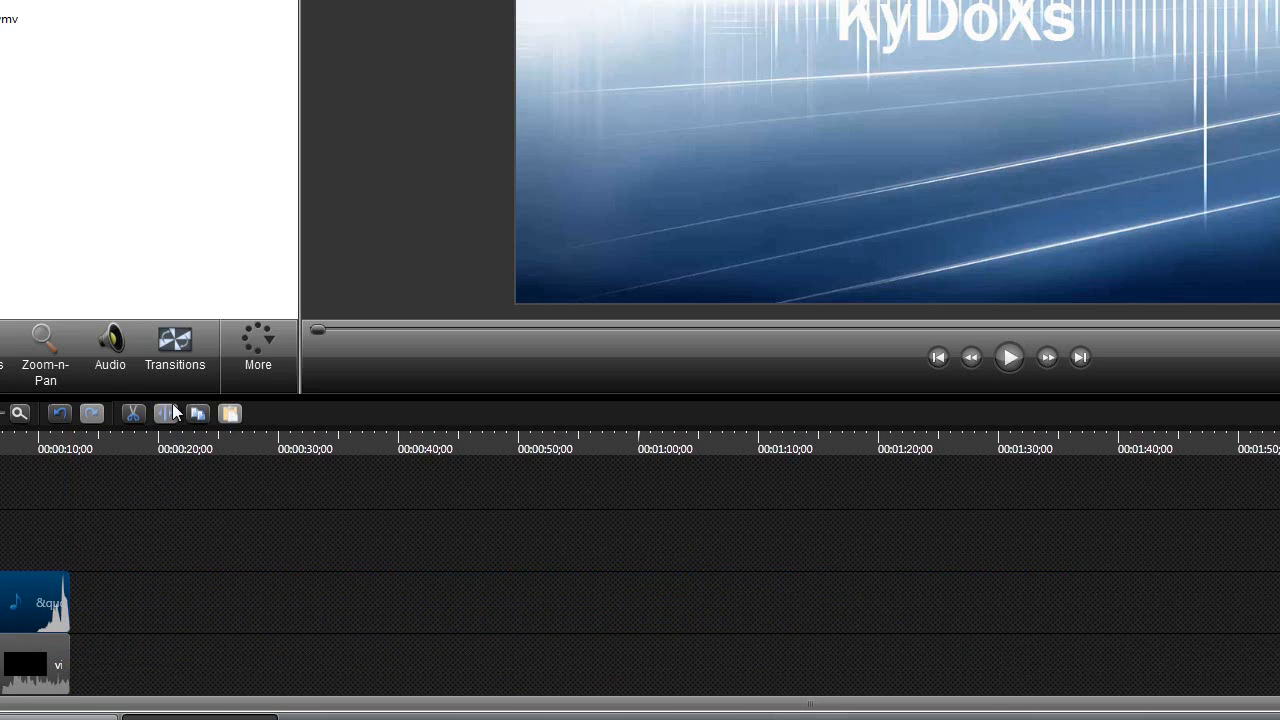
Show the audio editing tools, play the timeline with the added music, and return the playhead to the start
left_click(115, 340)
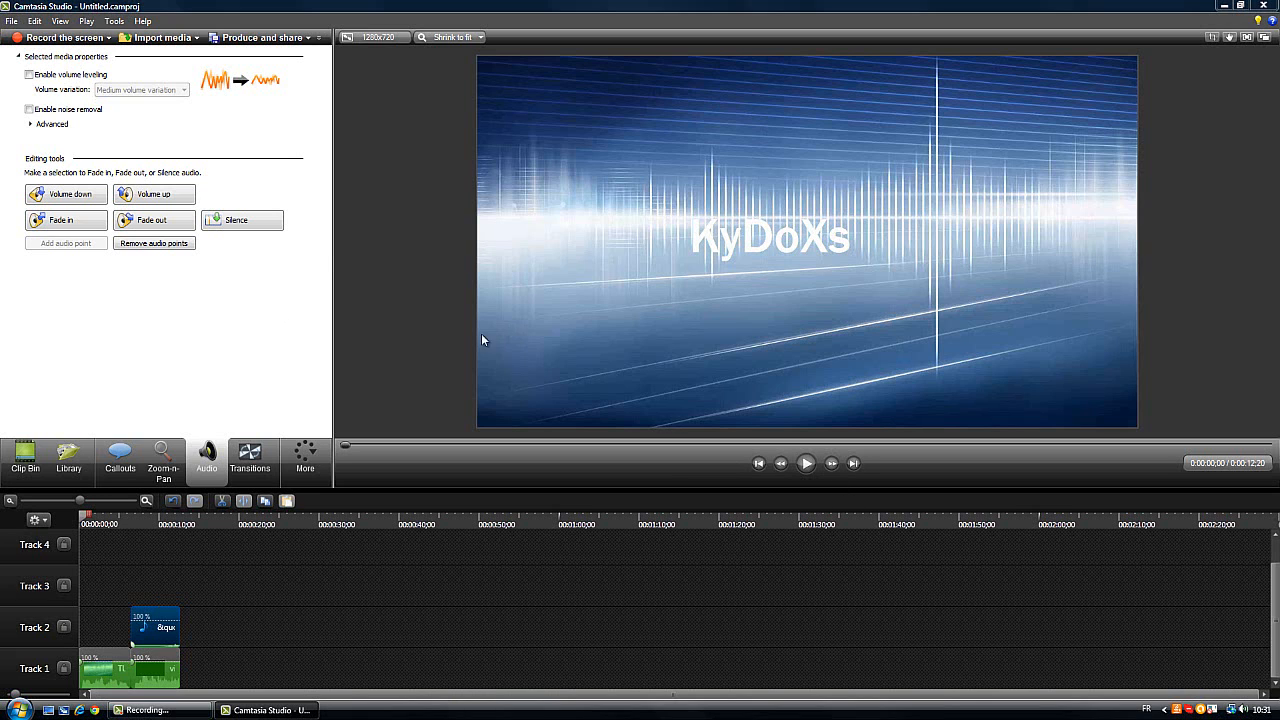
left_click(815, 470)
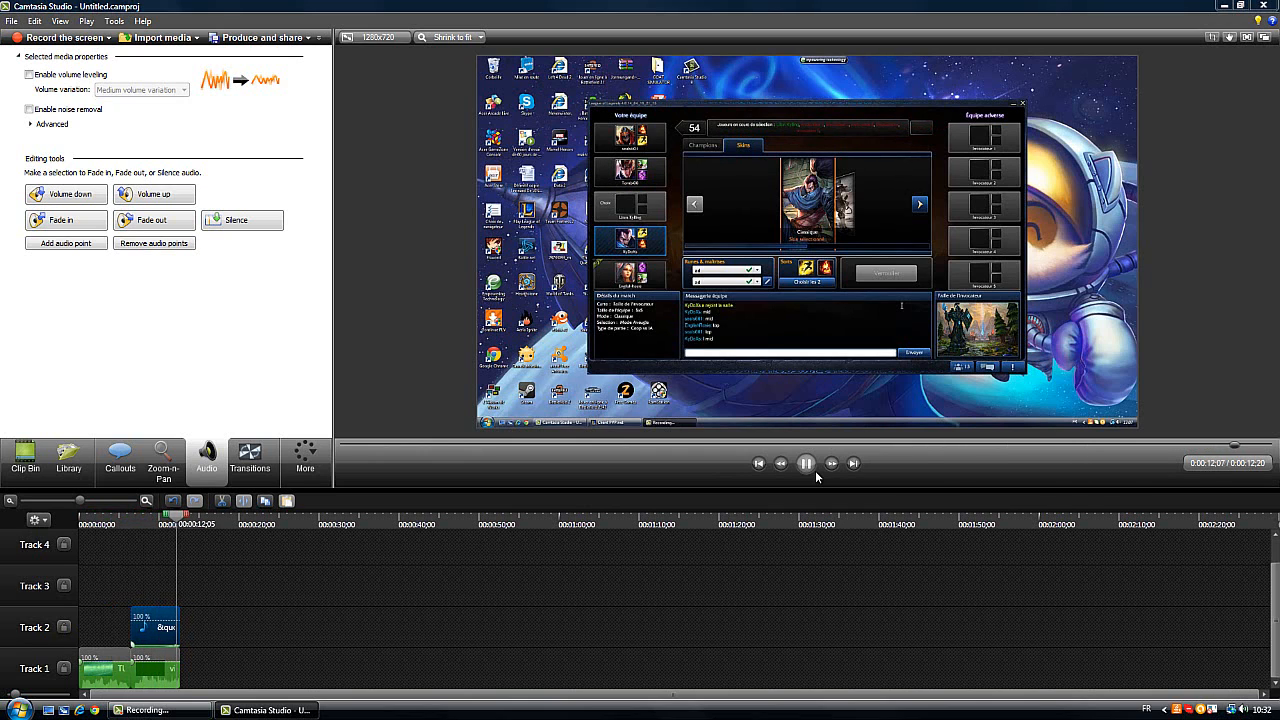
left_click_drag(183, 518, 81, 518)
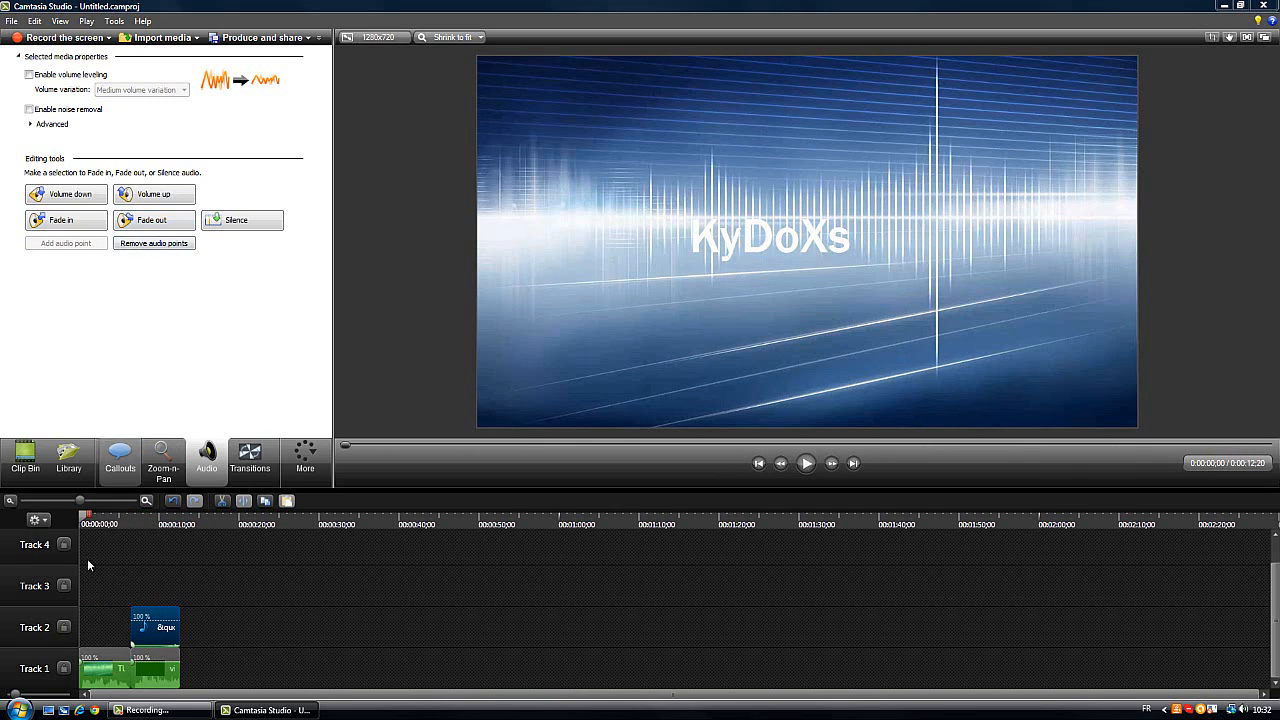
Apply an audio fade-out to the TUTO.wmv clip and play the timeline from the start to hear it
left_click_drag(83, 524, 140, 517)
left_click(146, 224)
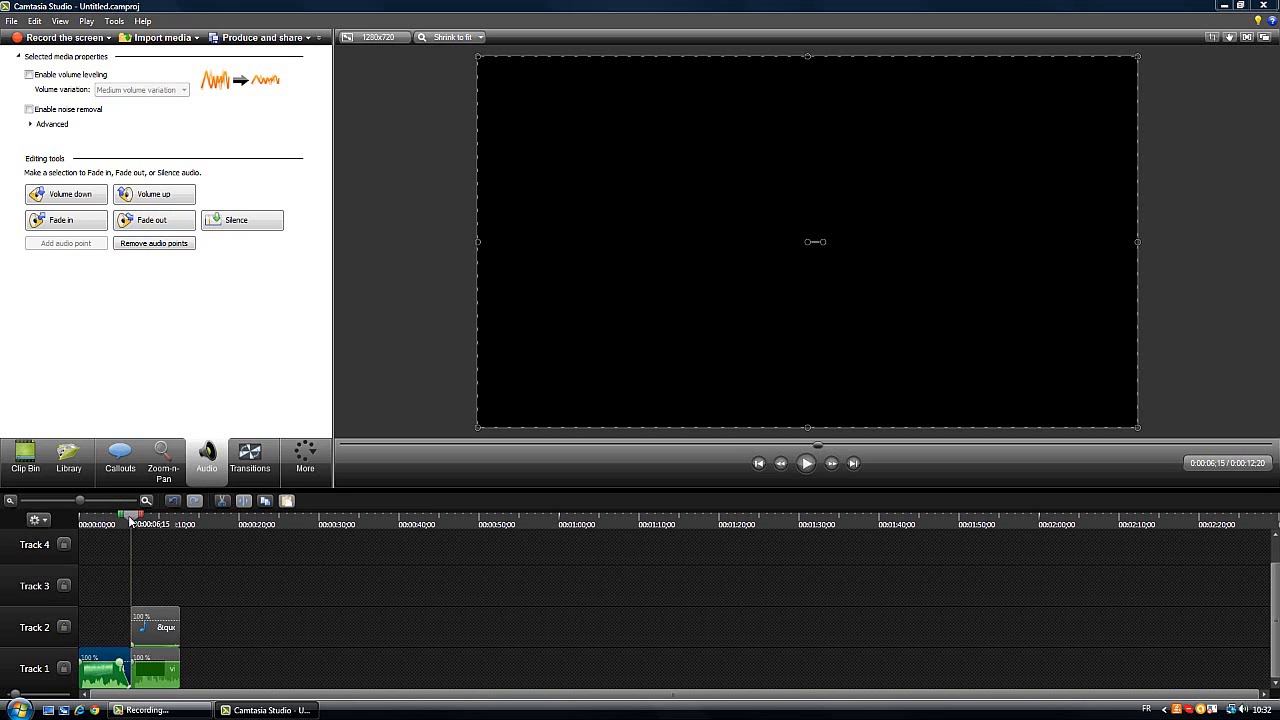
left_click(106, 514)
left_click_drag(104, 517, 69, 515)
left_click(806, 465)
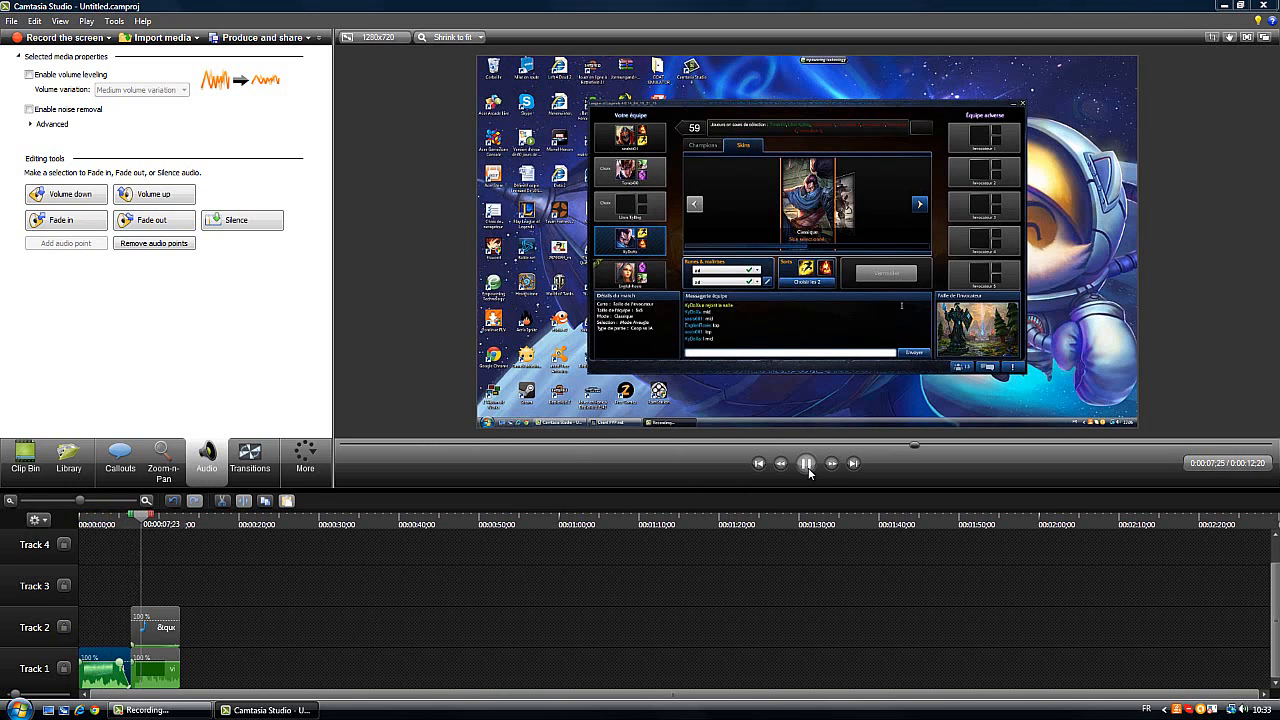
left_click(806, 463)
left_click_drag(935, 446, 344, 446)
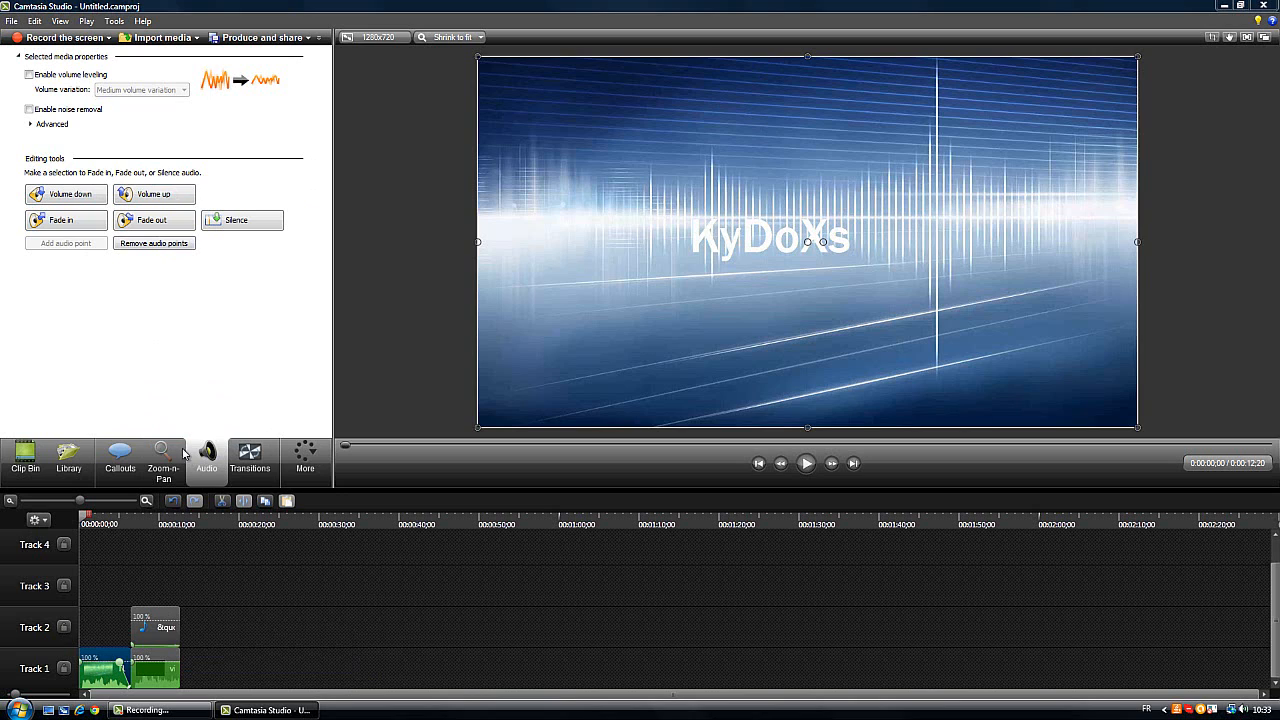
Show the available transitions and delete the music clip on Track 2 and both video clips on Track 1
left_click(245, 462)
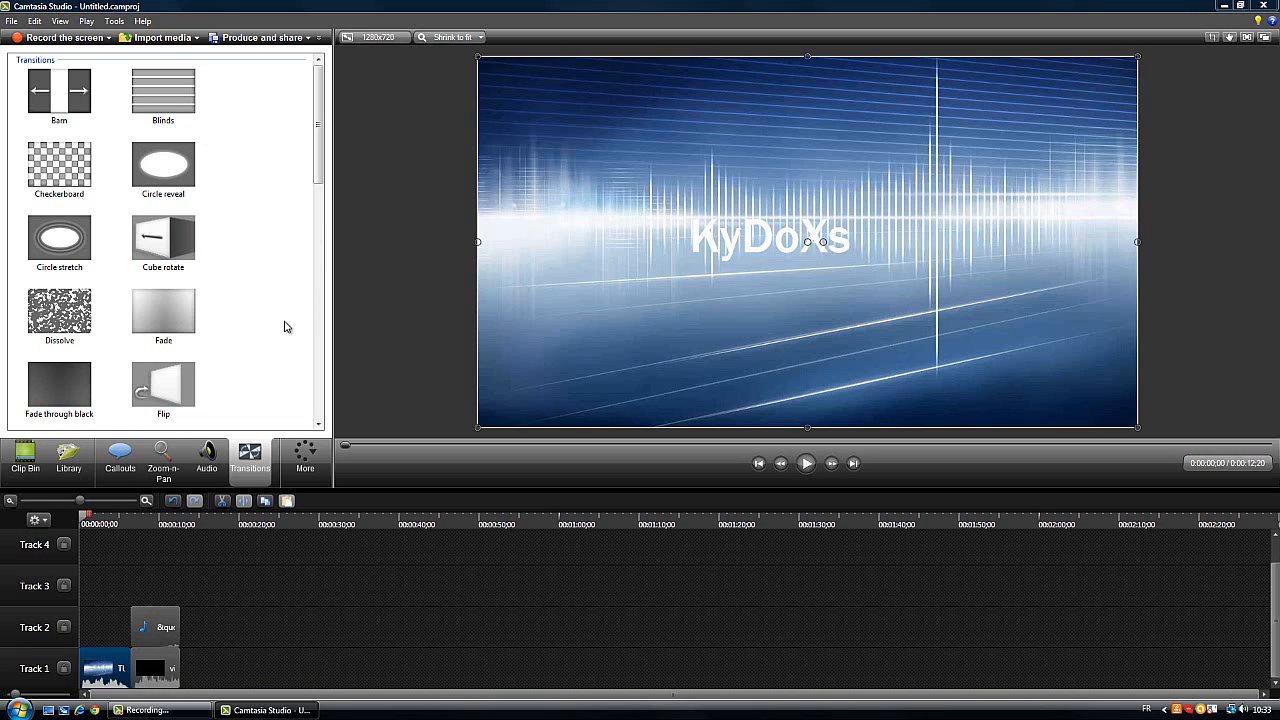
right_click(155, 634)
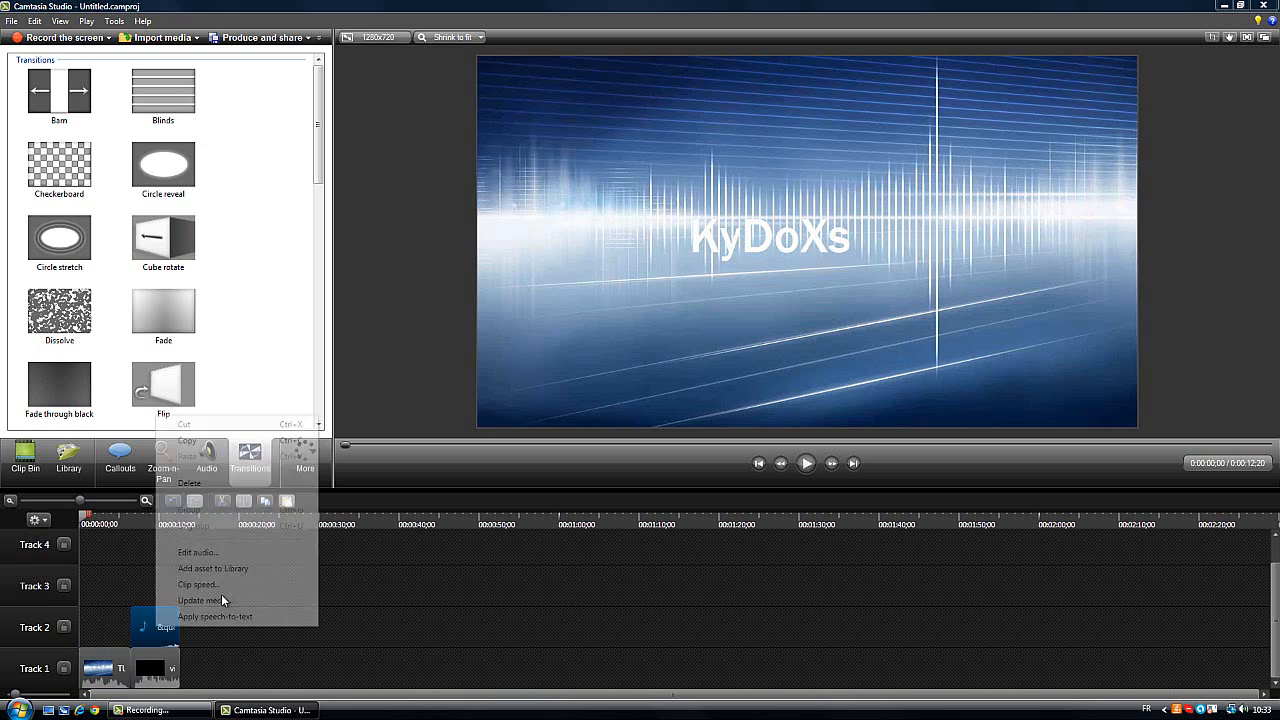
left_click(180, 483)
right_click(157, 665)
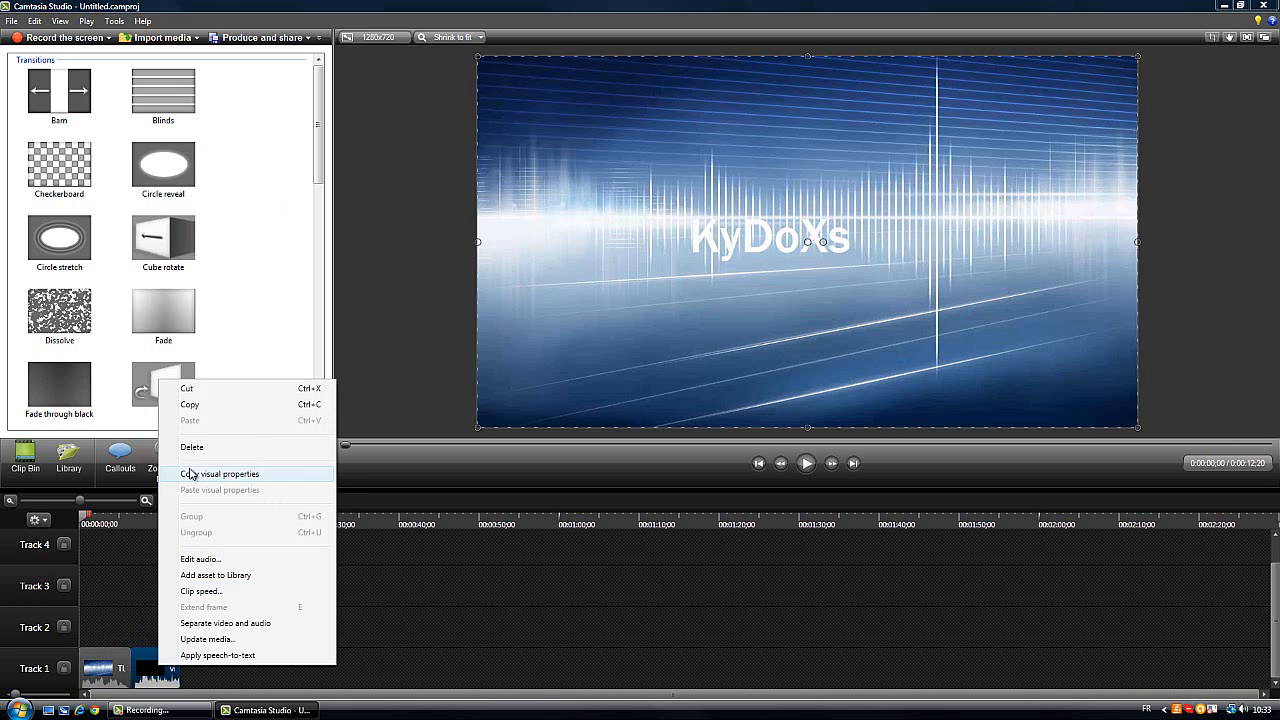
left_click(188, 448)
right_click(94, 665)
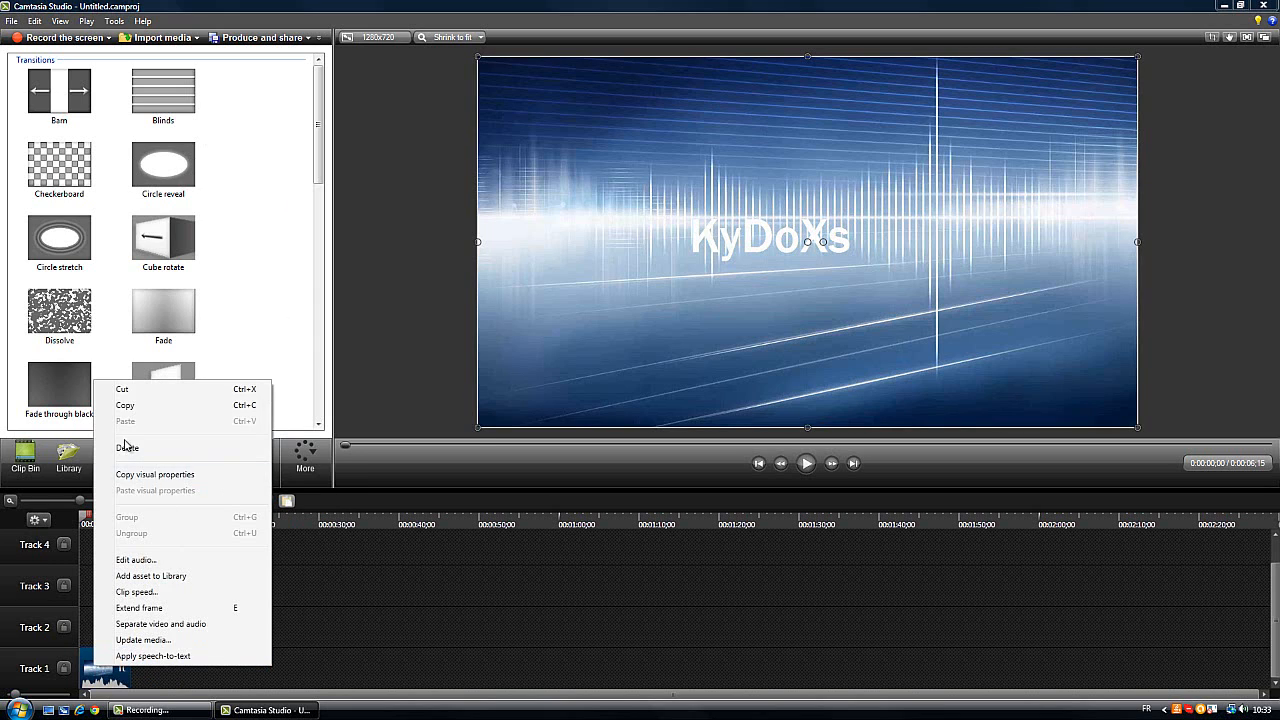
left_click(127, 448)
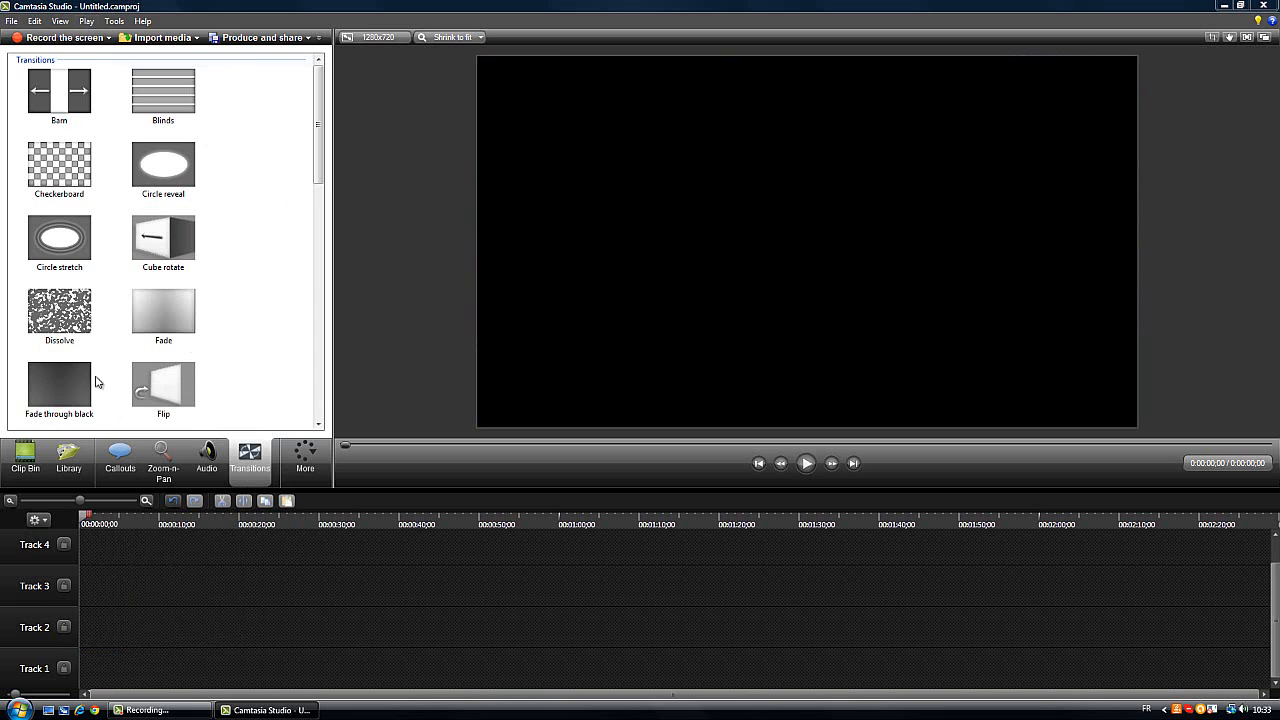
Import the image 406766_leagueoflegends into the Clip Bin from the personal folder on the desktop
left_click(25, 458)
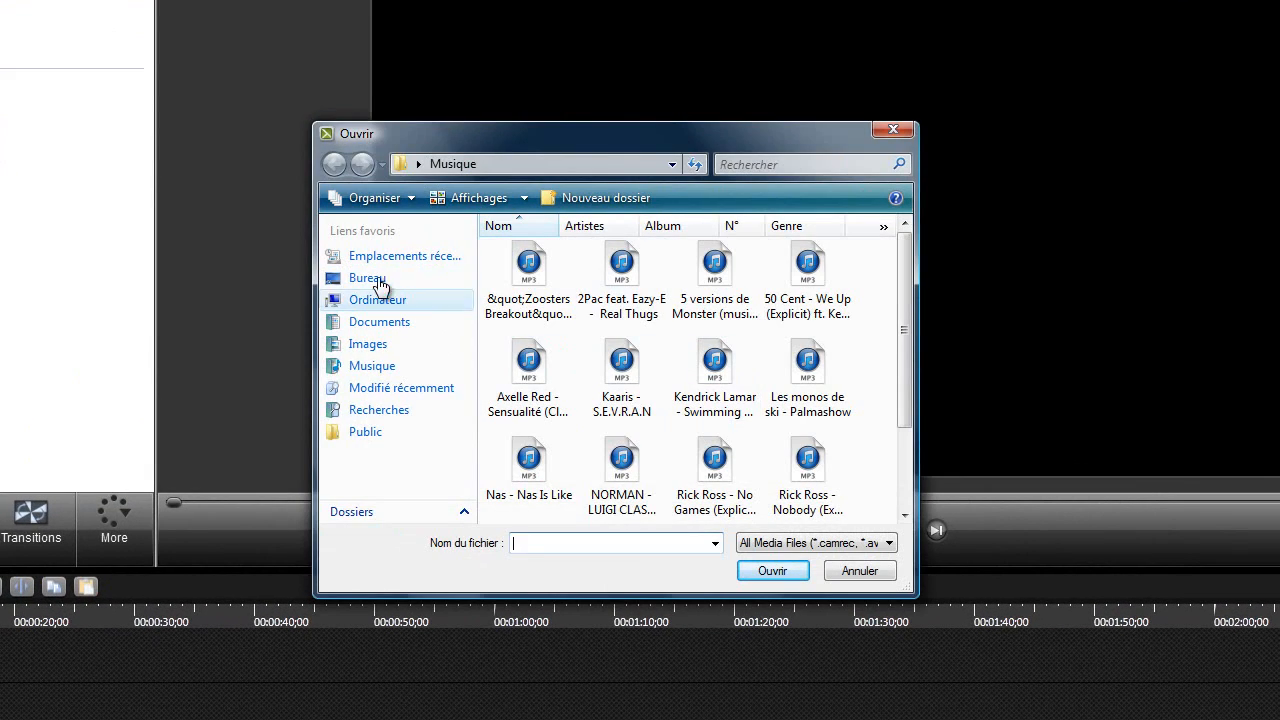
left_click(367, 278)
scroll(900, 349, "down", 2)
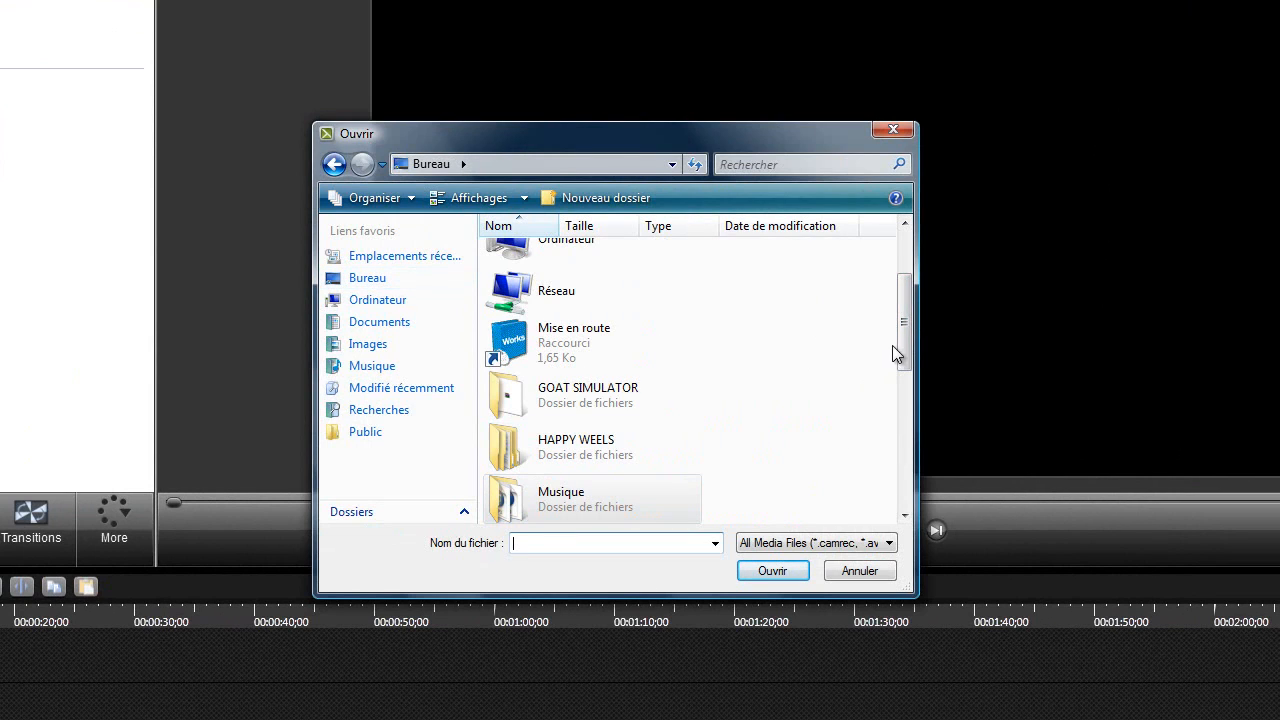
scroll(897, 354, "down", 3)
double_click(622, 440)
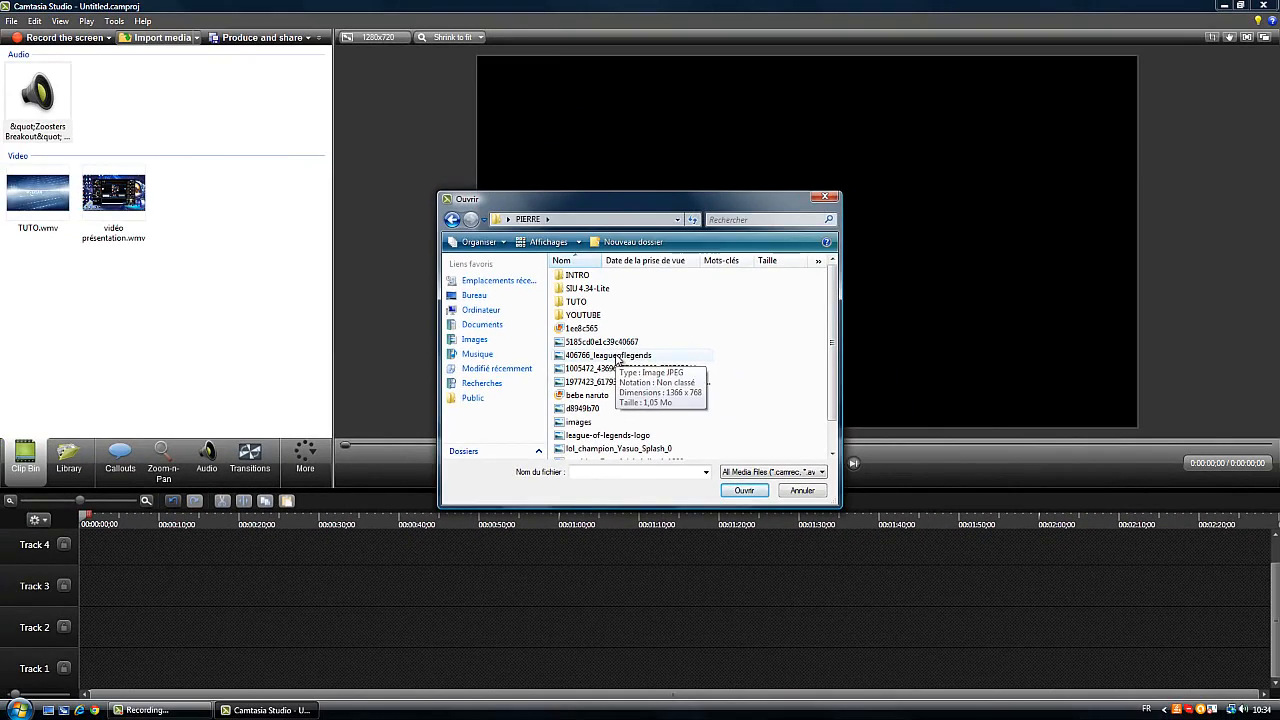
double_click(579, 367)
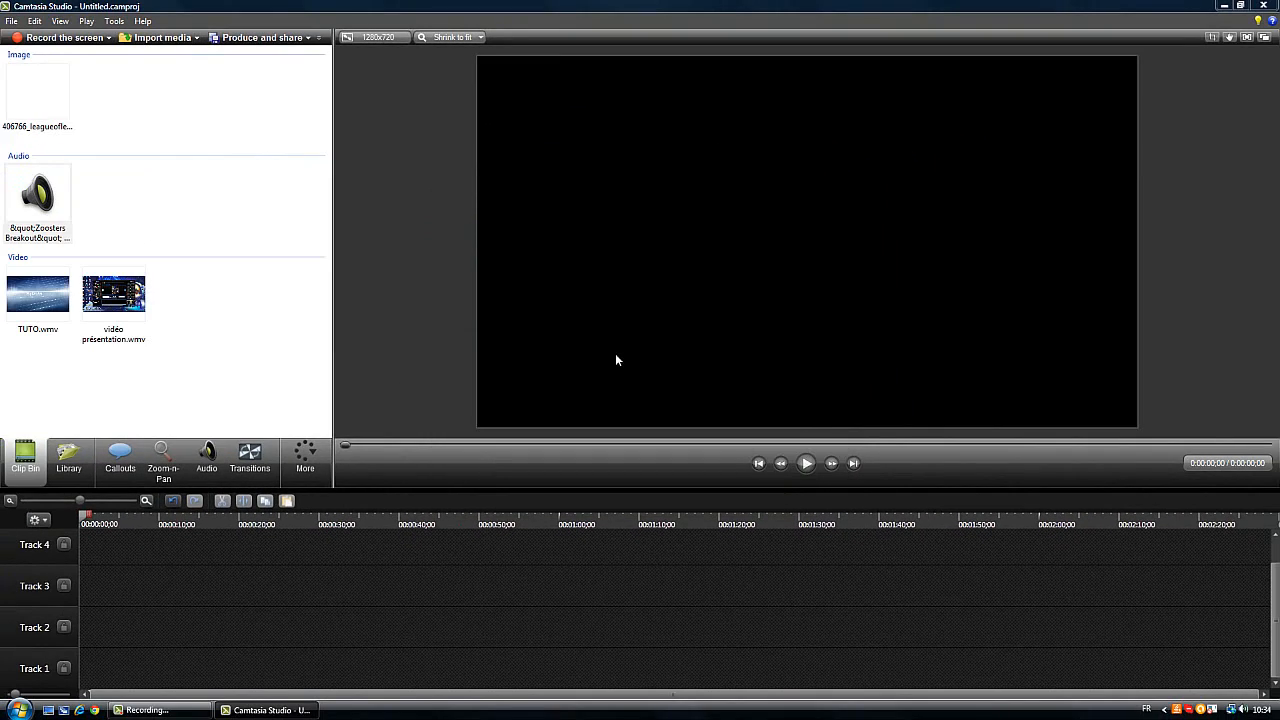
Place the 406766_leagueoflegends image at the start of Track 1 and play it
left_click(67, 106)
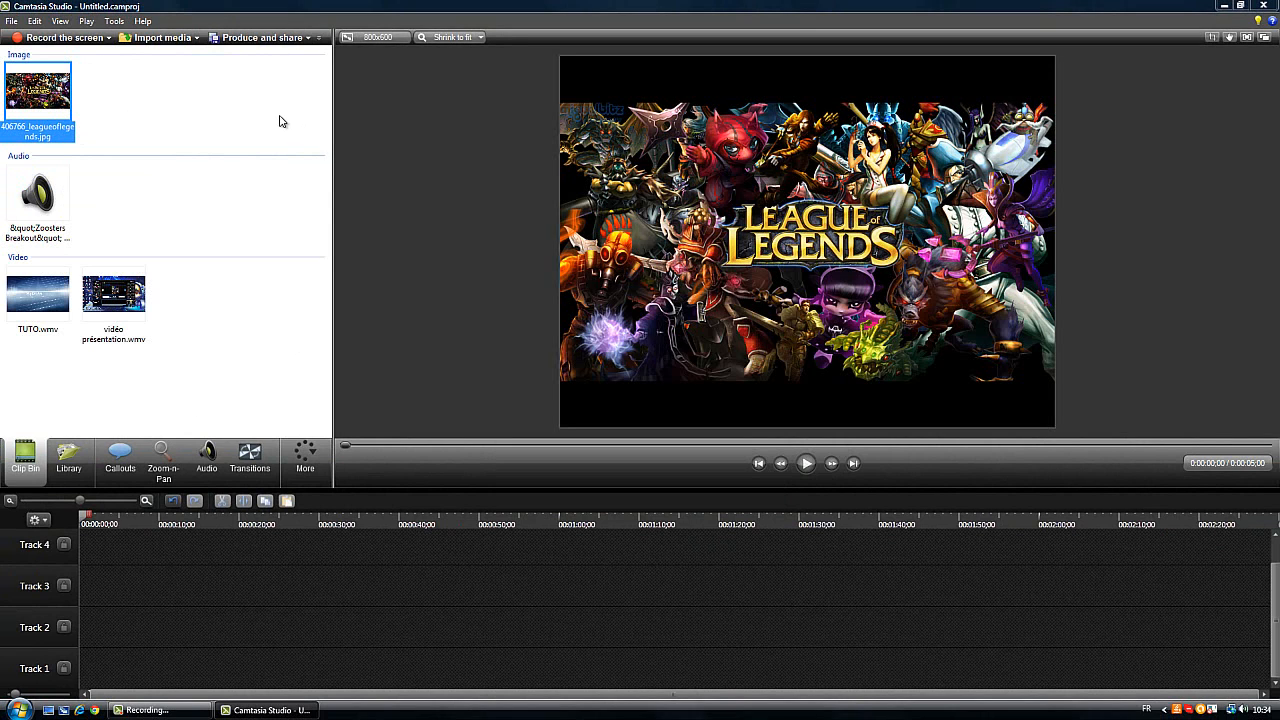
left_click_drag(118, 91, 104, 667)
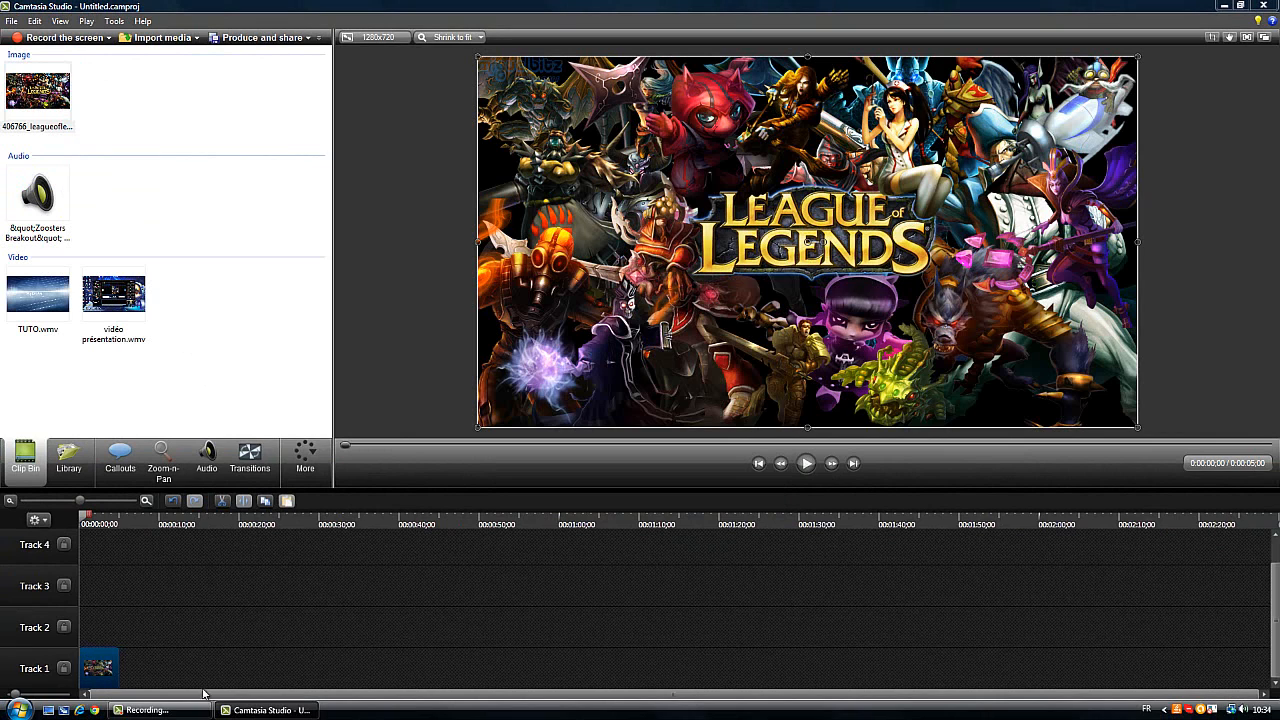
left_click(807, 463)
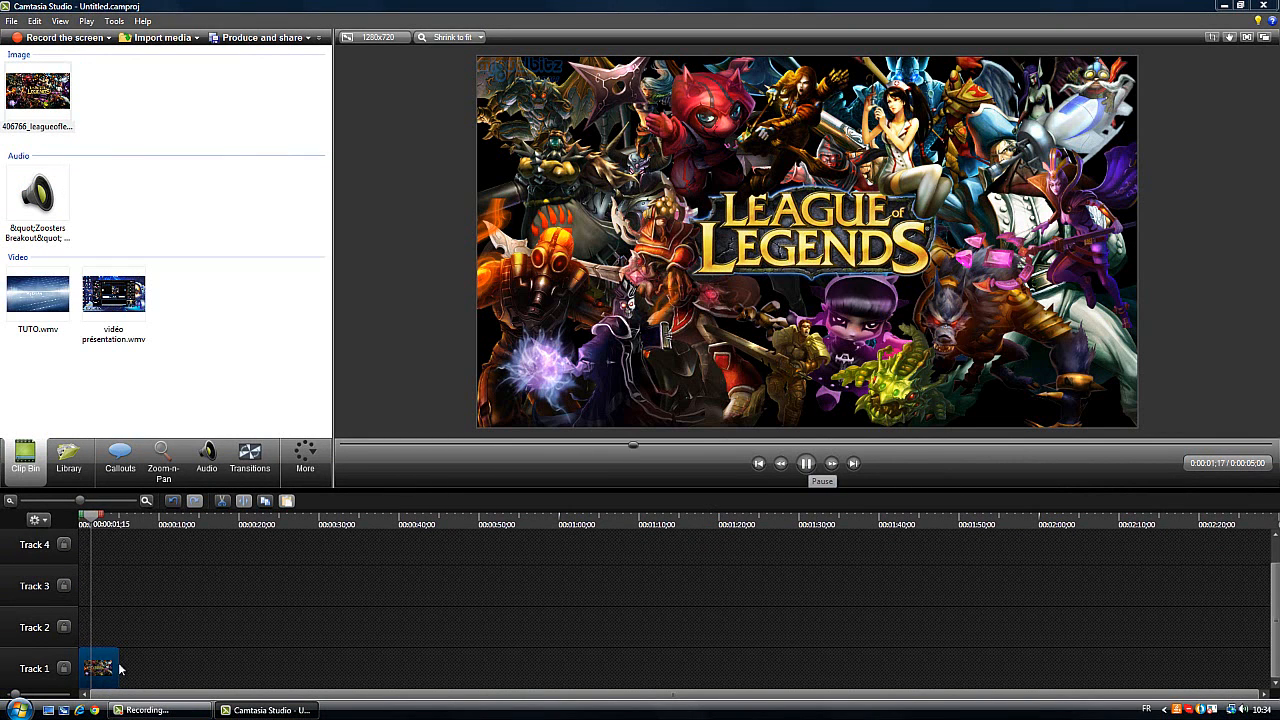
Extend the League of Legends image clip on Track 1 to about 5.5 seconds and return the playhead to the start
mouse_move(117, 666)
left_mouse_down()
mouse_move(104, 666)
mouse_move(123, 666)
left_mouse_up()
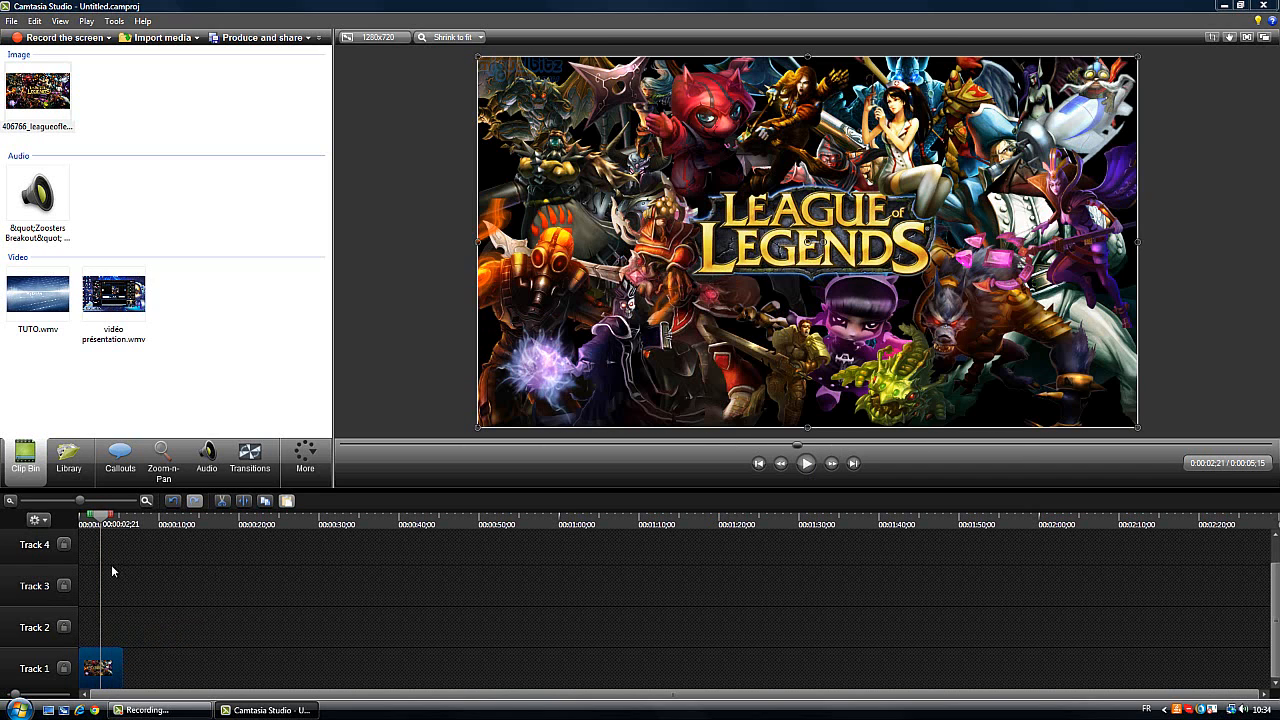
left_click_drag(97, 524, 81, 524)
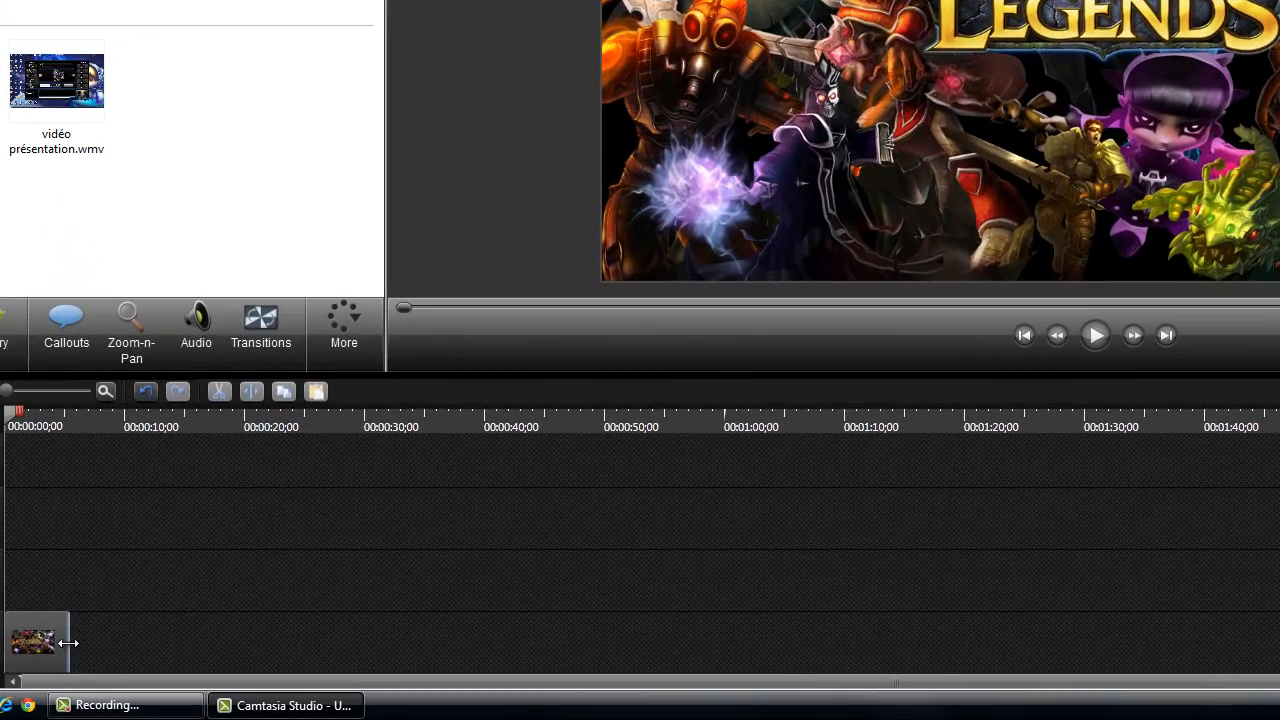
mouse_move(68, 643)
left_mouse_down()
mouse_move(174, 666)
mouse_move(57, 657)
mouse_move(68, 657)
left_mouse_up()
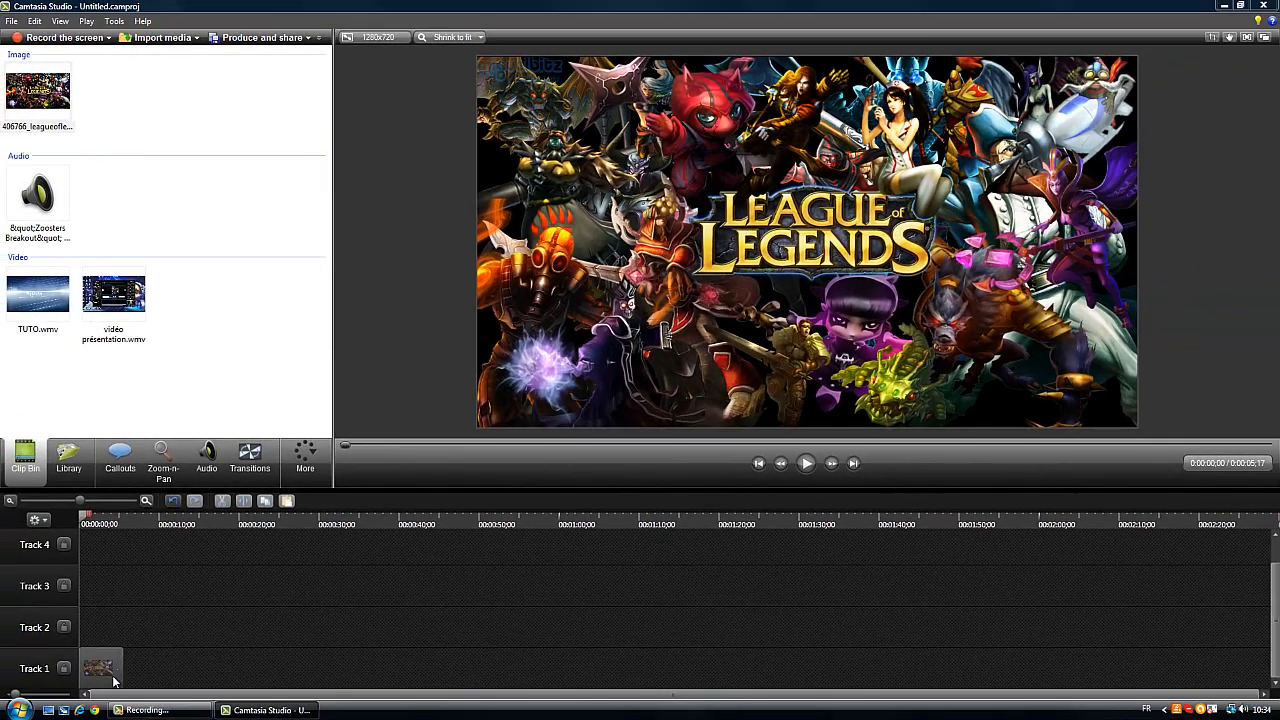
left_click(110, 672)
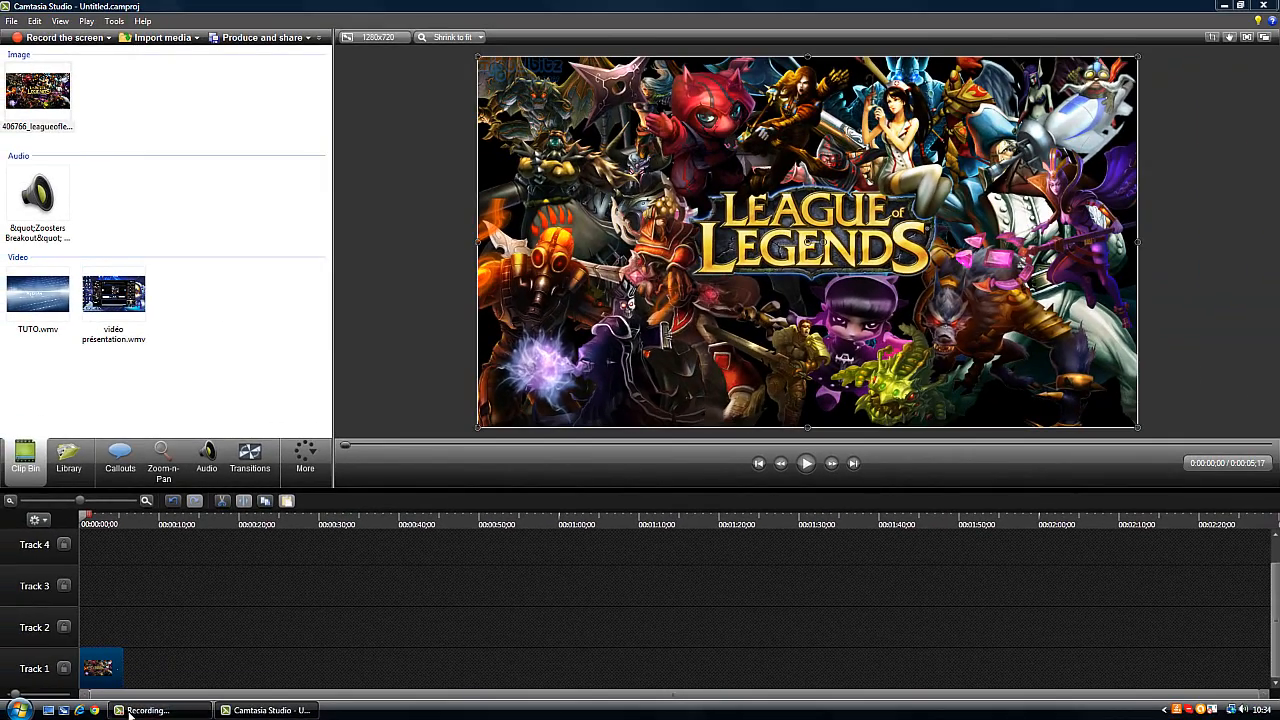
left_click(133, 712)
left_click(133, 712)
left_click(274, 675)
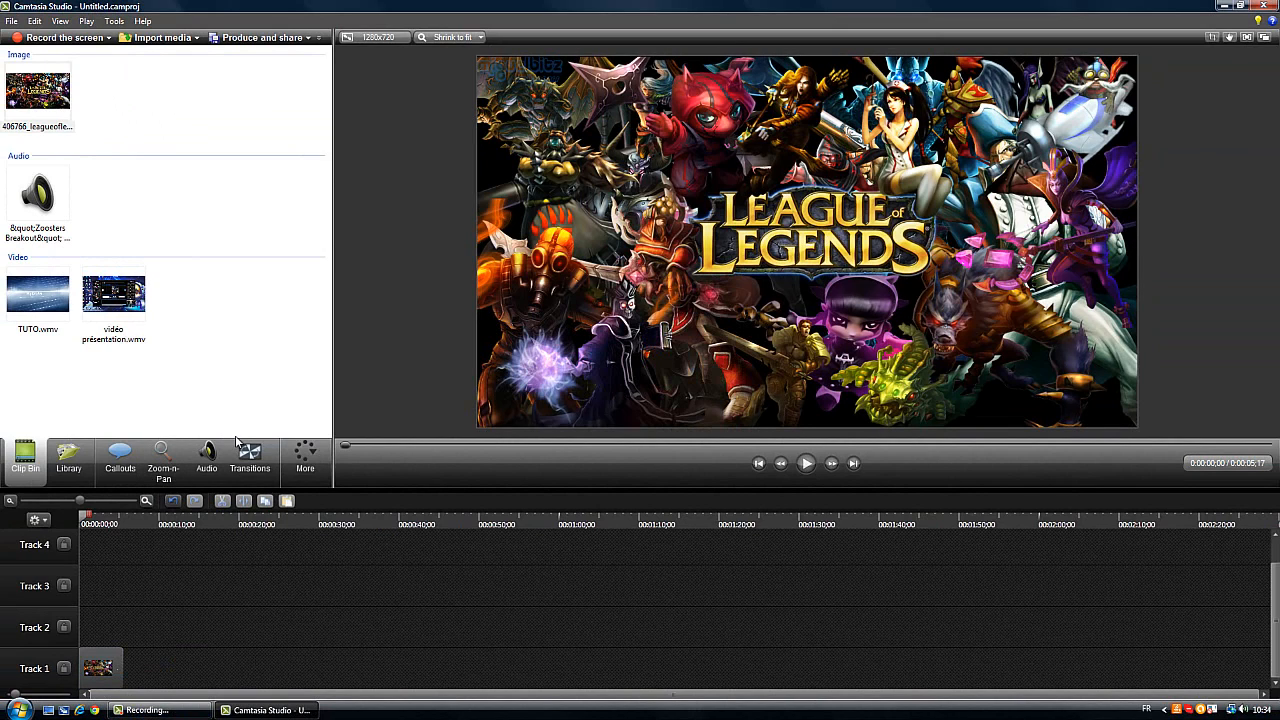
mouse_move(257, 456)
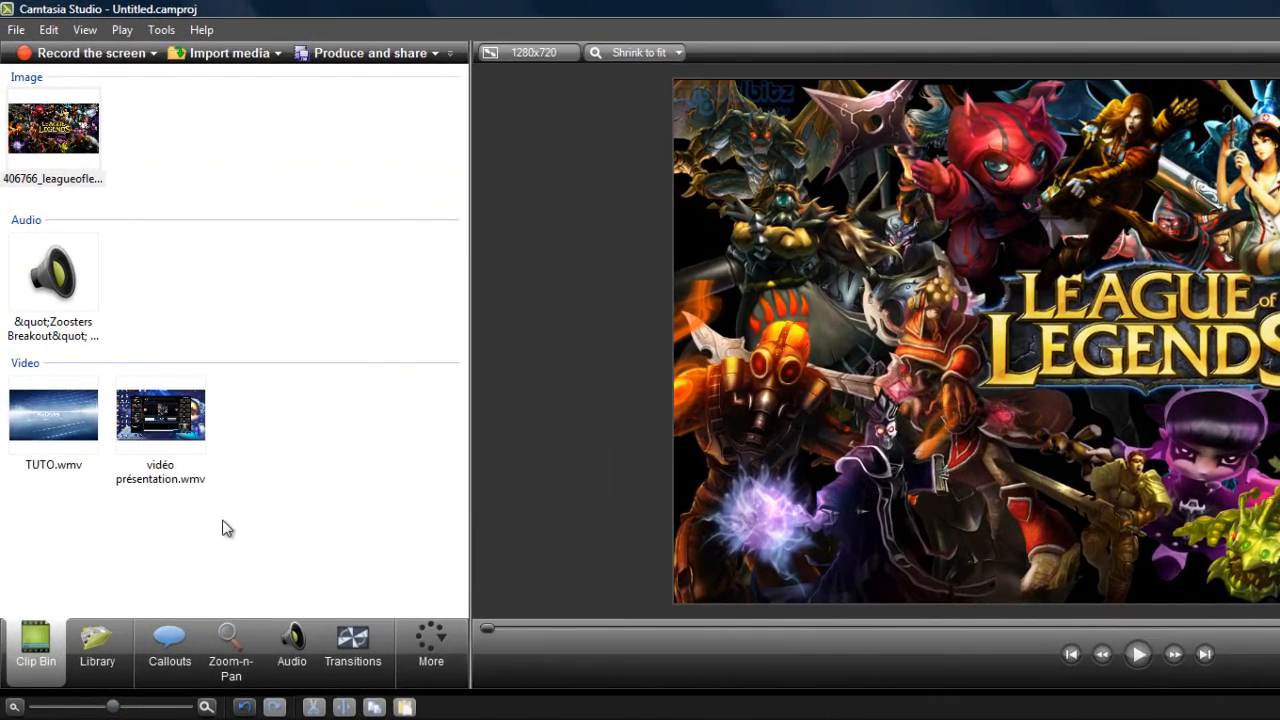
Import the image league-of-legends-logo.jpg into the Clip Bin and preview it
left_click(229, 53)
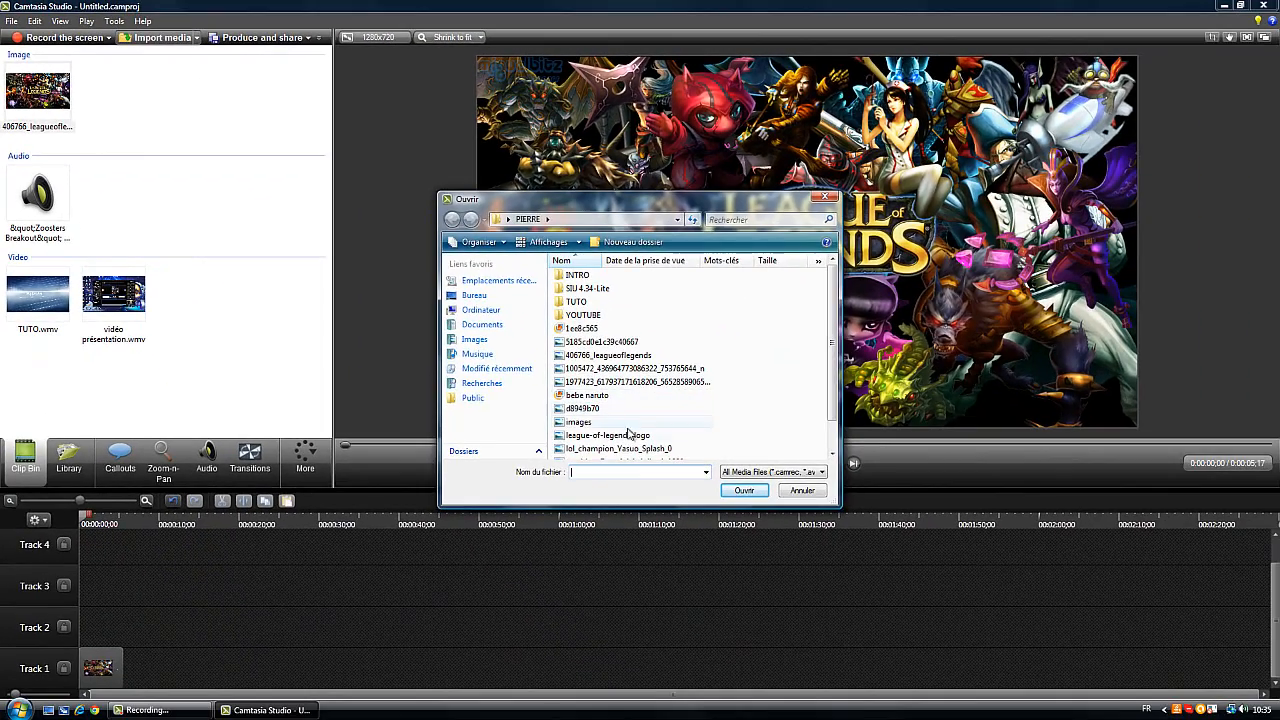
double_click(805, 578)
left_click(145, 72)
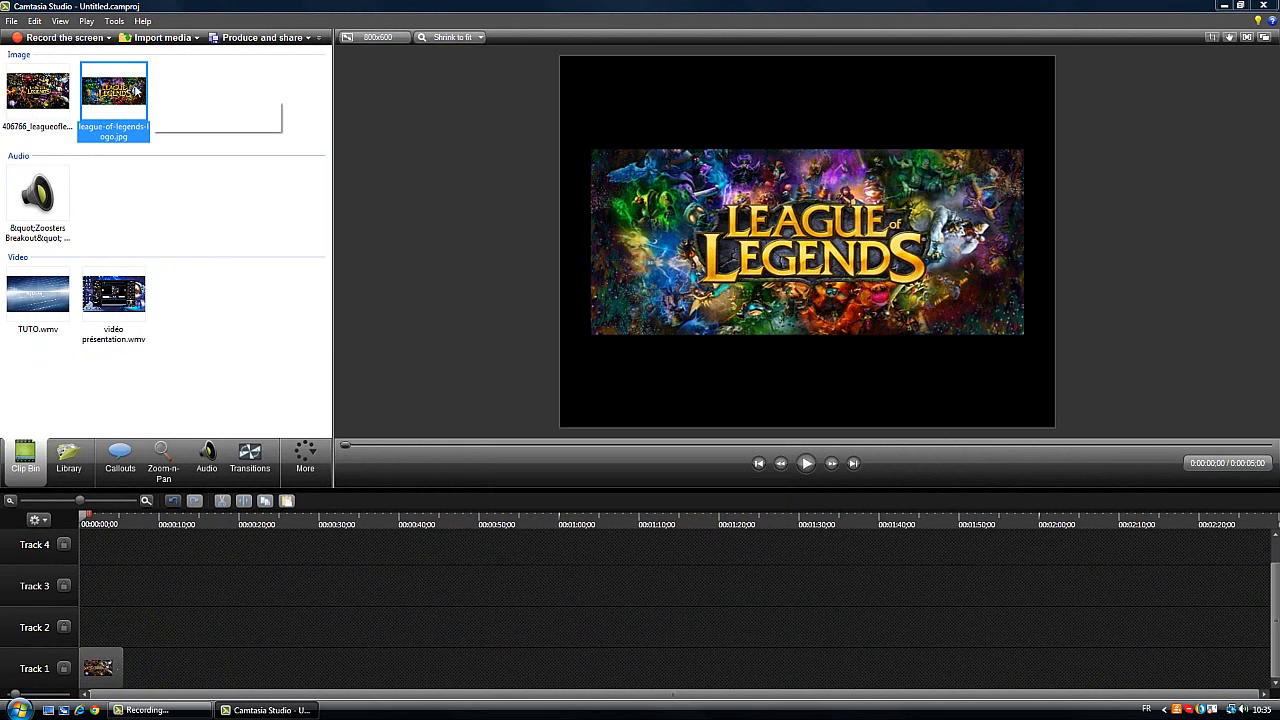
Place the league-of-legends-logo image after the first image on Track 1 and shorten both clips to about 7 seconds in total
left_click_drag(158, 90, 160, 672)
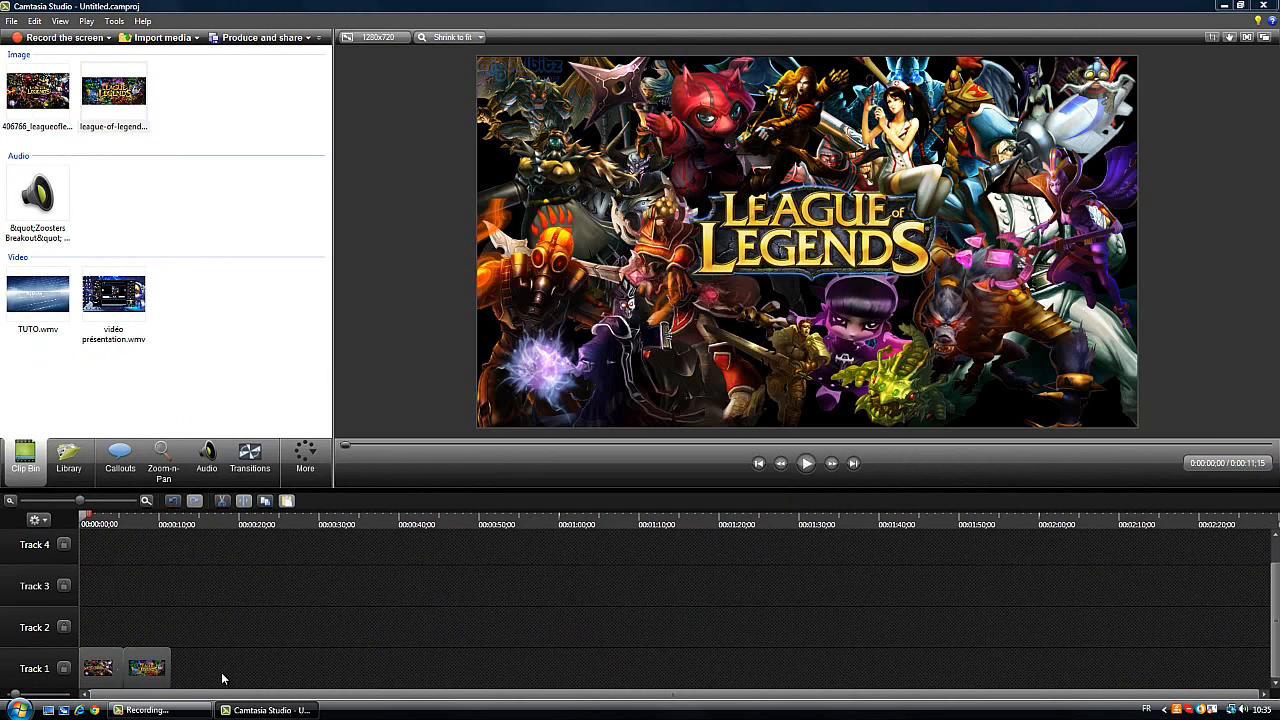
left_click(116, 667)
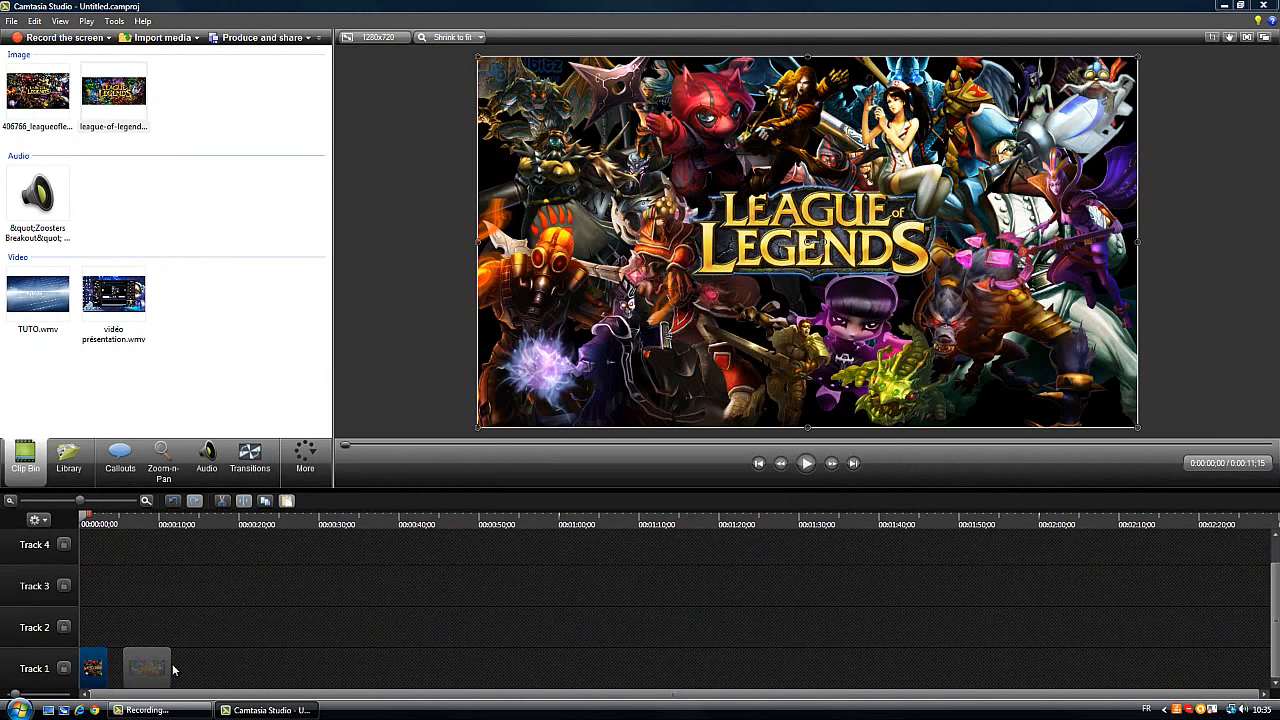
left_click_drag(168, 669, 121, 675)
Add the Cube rotate transition between the two images on Track 1, play the sequence and return the playhead to the start
left_click(243, 458)
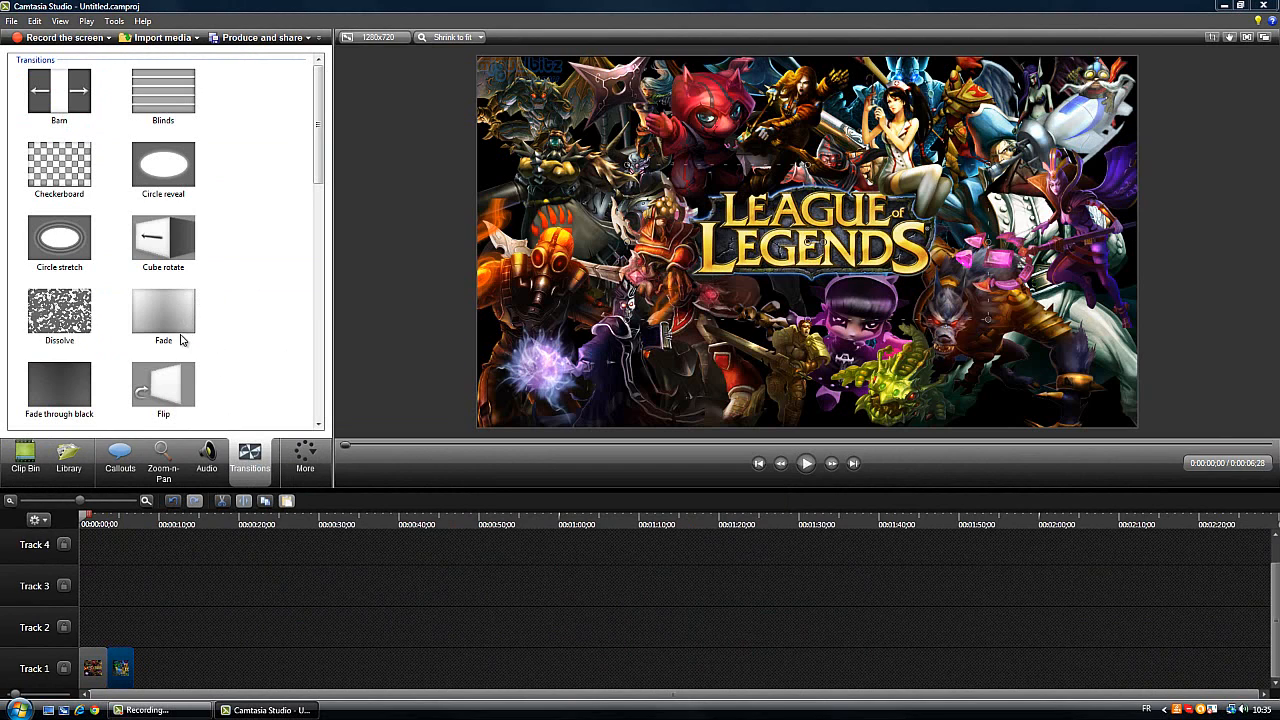
left_click_drag(158, 252, 114, 668)
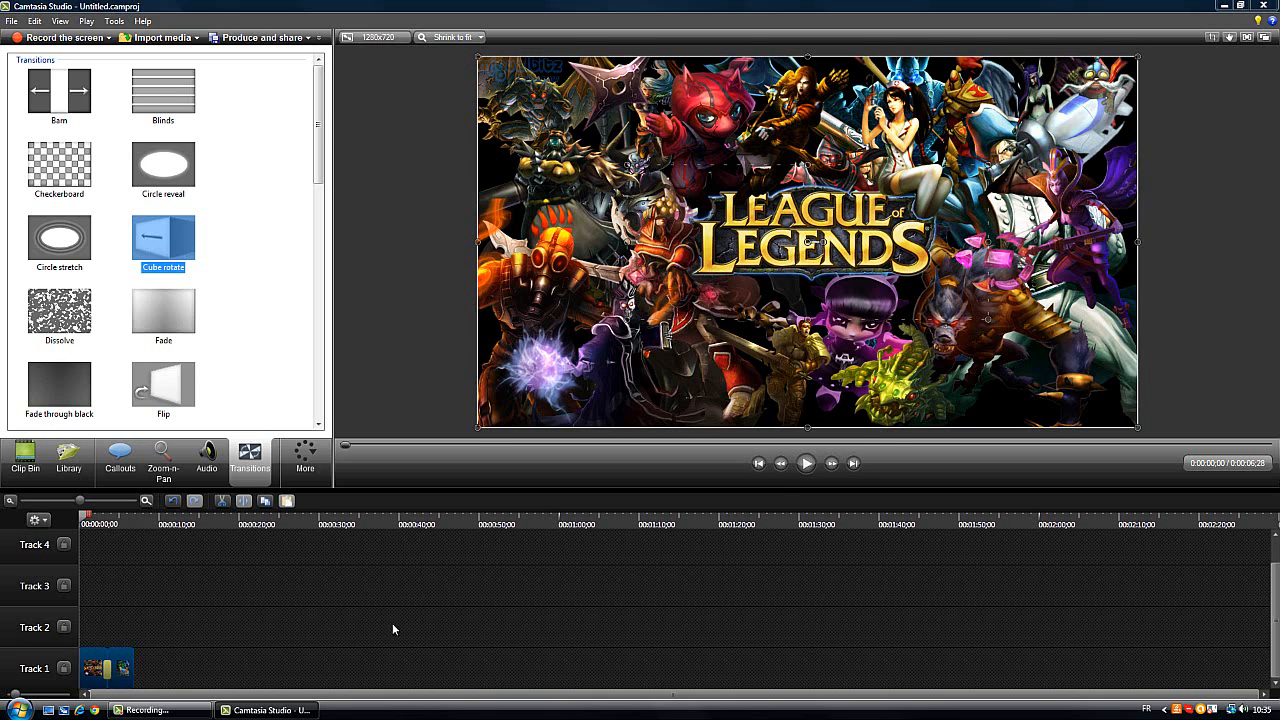
left_click(807, 464)
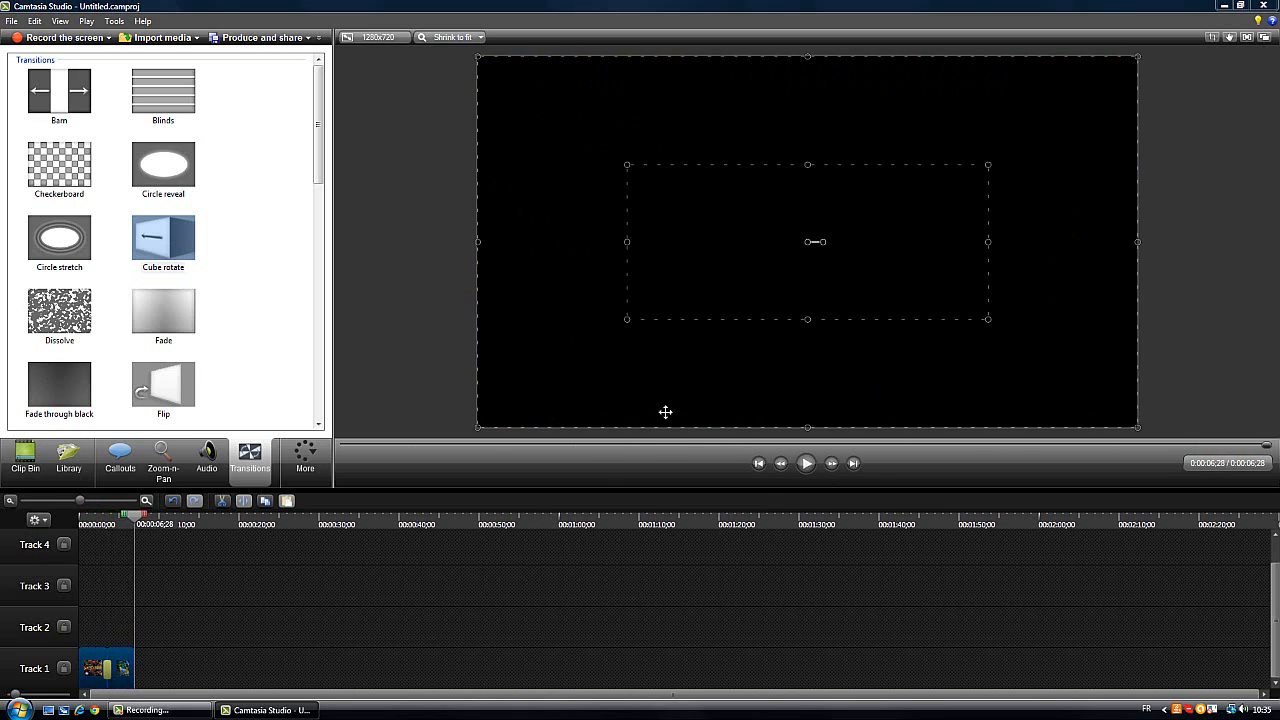
left_click_drag(134, 518, 90, 520)
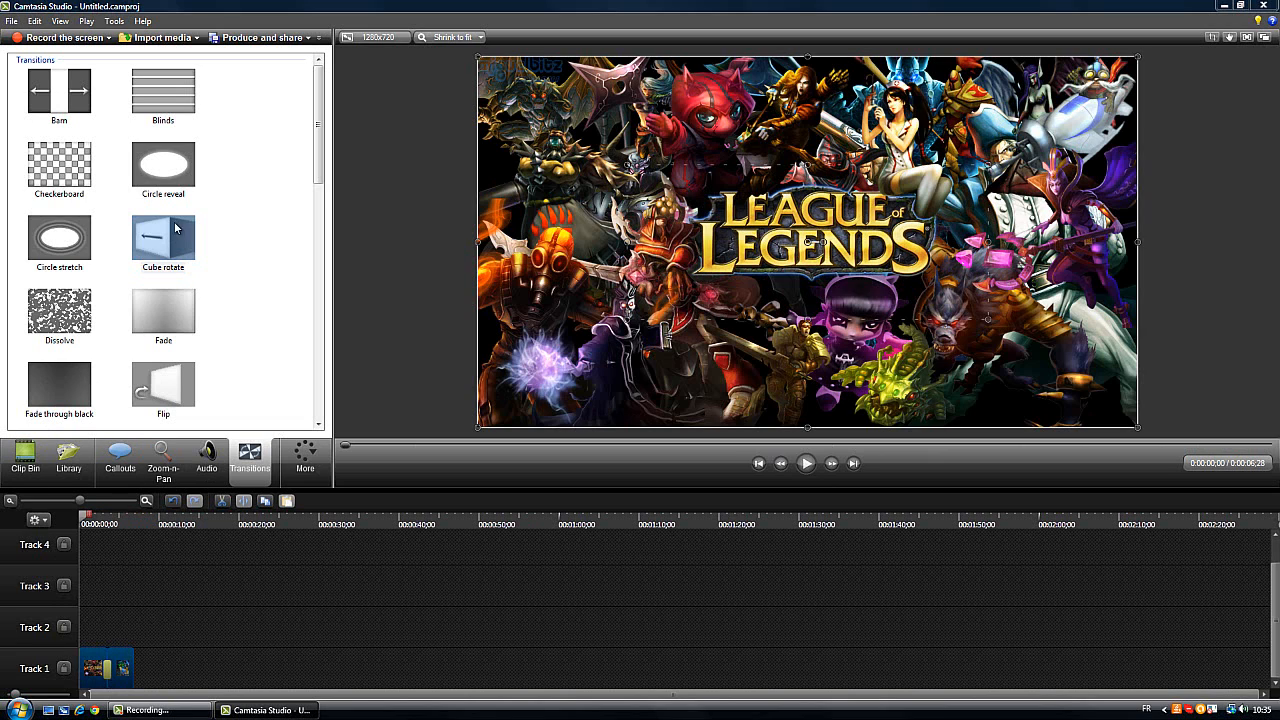
Add the Circle reveal transition at the end of the second image clip and delete it again
mouse_move(162, 168)
left_mouse_down()
mouse_move(145, 650)
mouse_move(131, 669)
left_mouse_up()
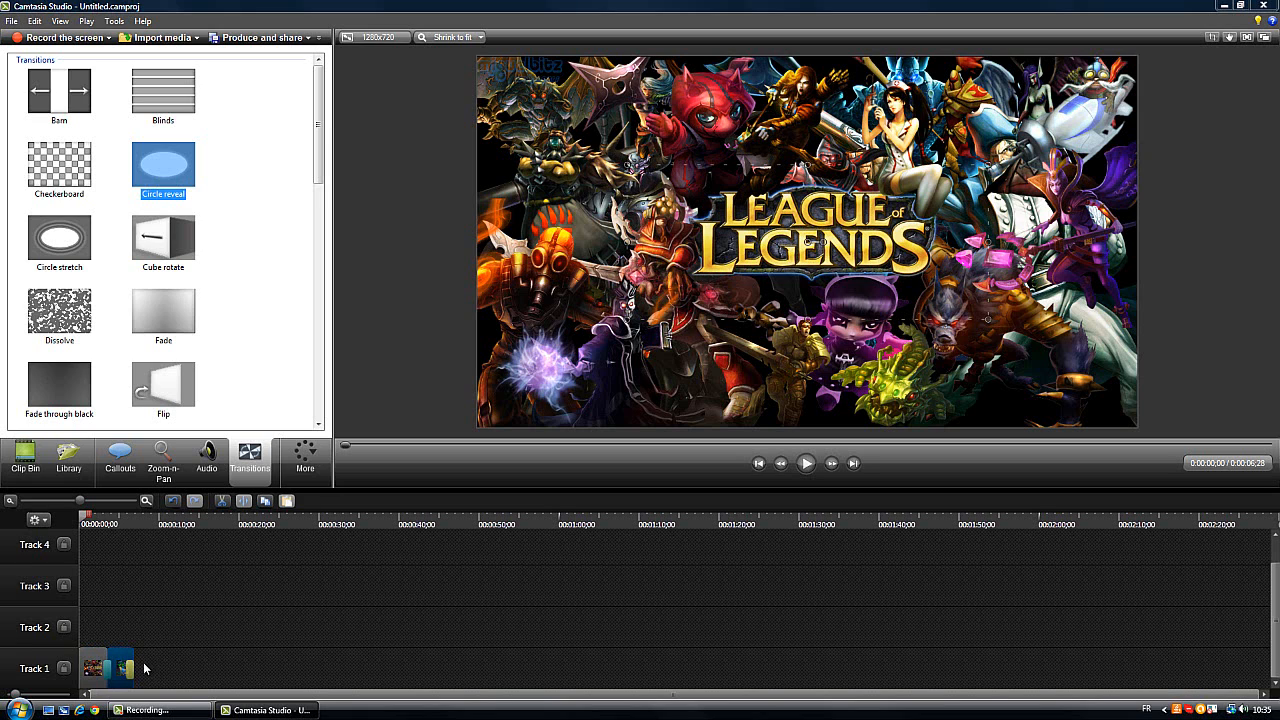
right_click(119, 668)
left_click(163, 493)
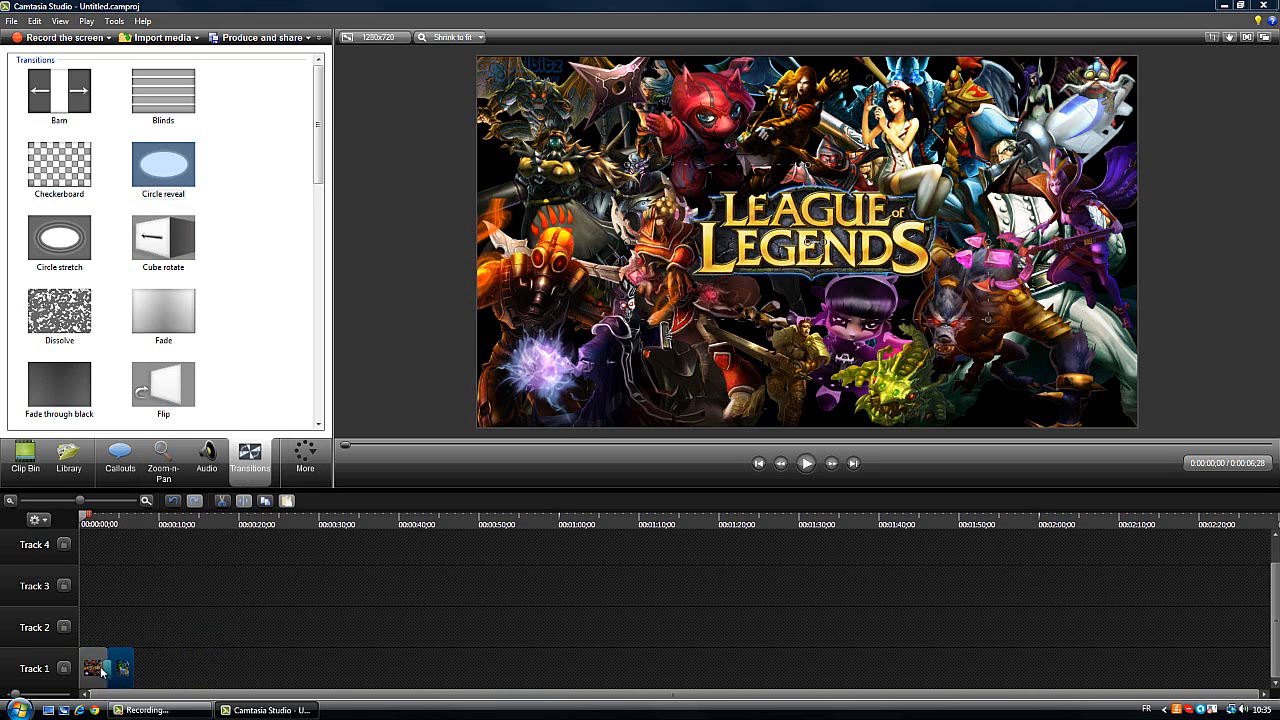
Delete the first image clip, the remaining Cube rotate transition and the second image clip from Track 1
right_click(99, 670)
left_click(160, 492)
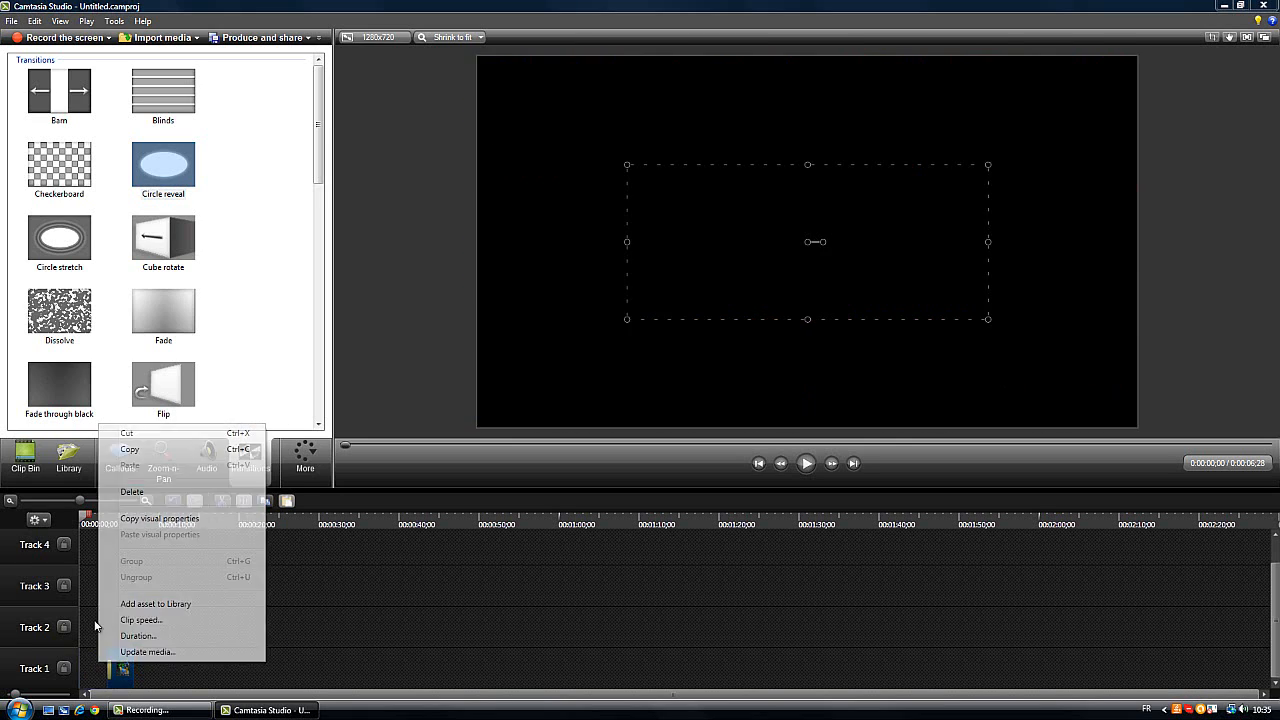
right_click(126, 678)
left_click(170, 506)
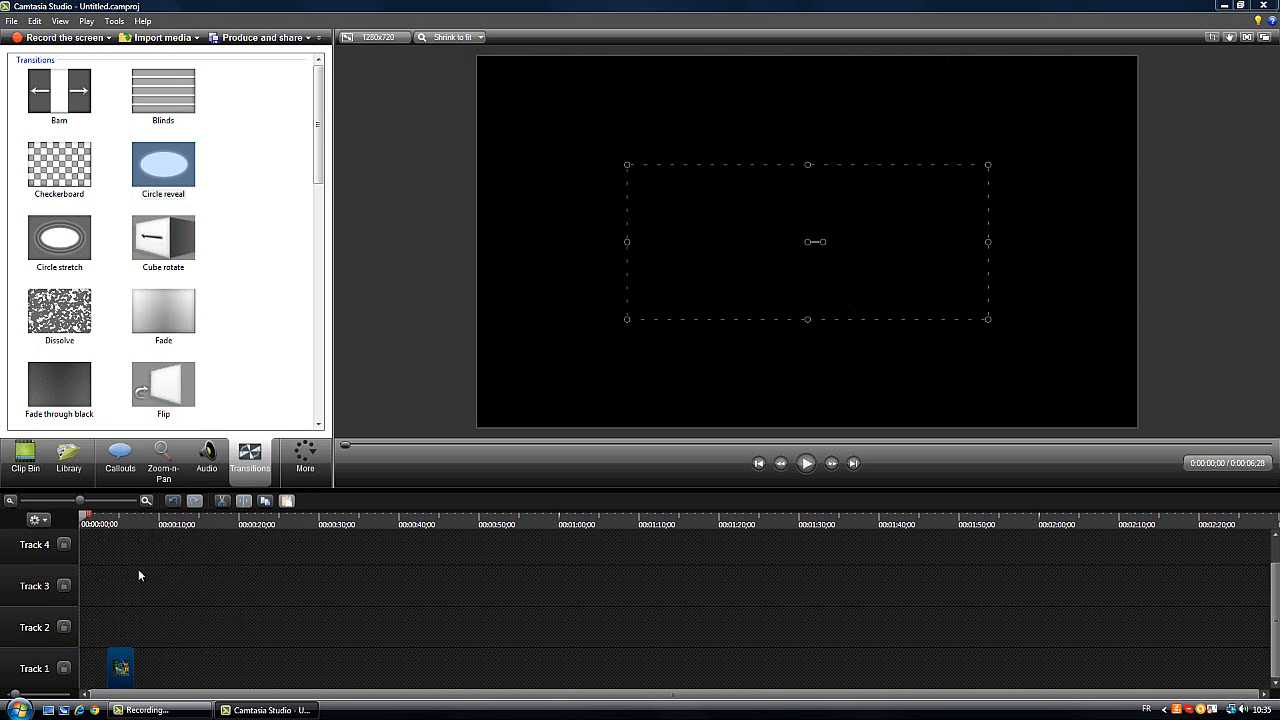
right_click(121, 666)
left_click(165, 489)
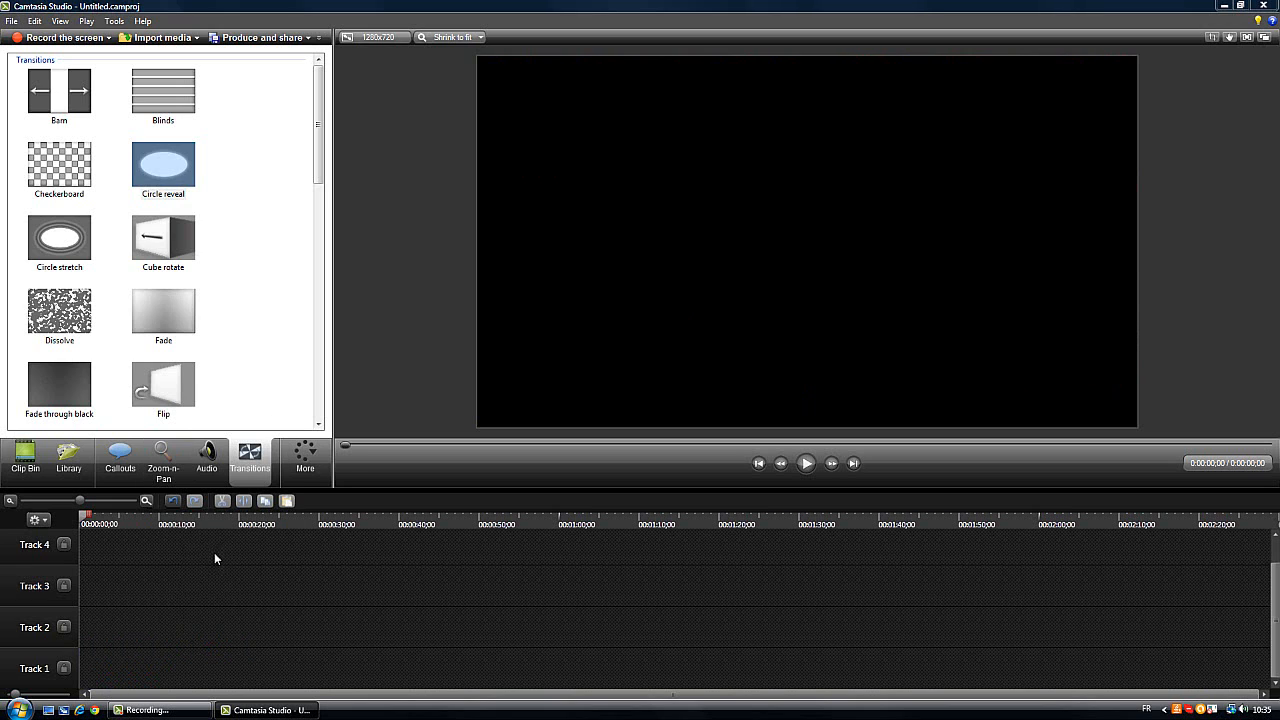
Show the Visual Properties and Cursor Effects options among the additional tools
left_click(305, 455)
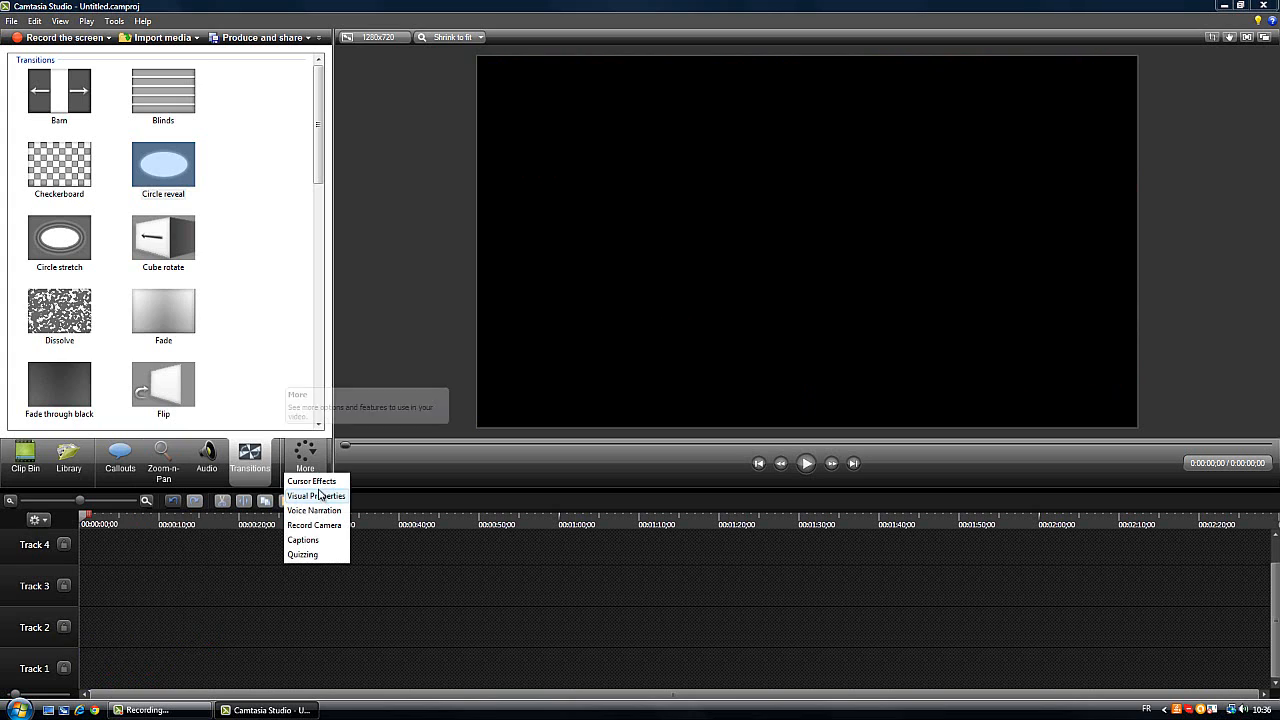
left_click(316, 496)
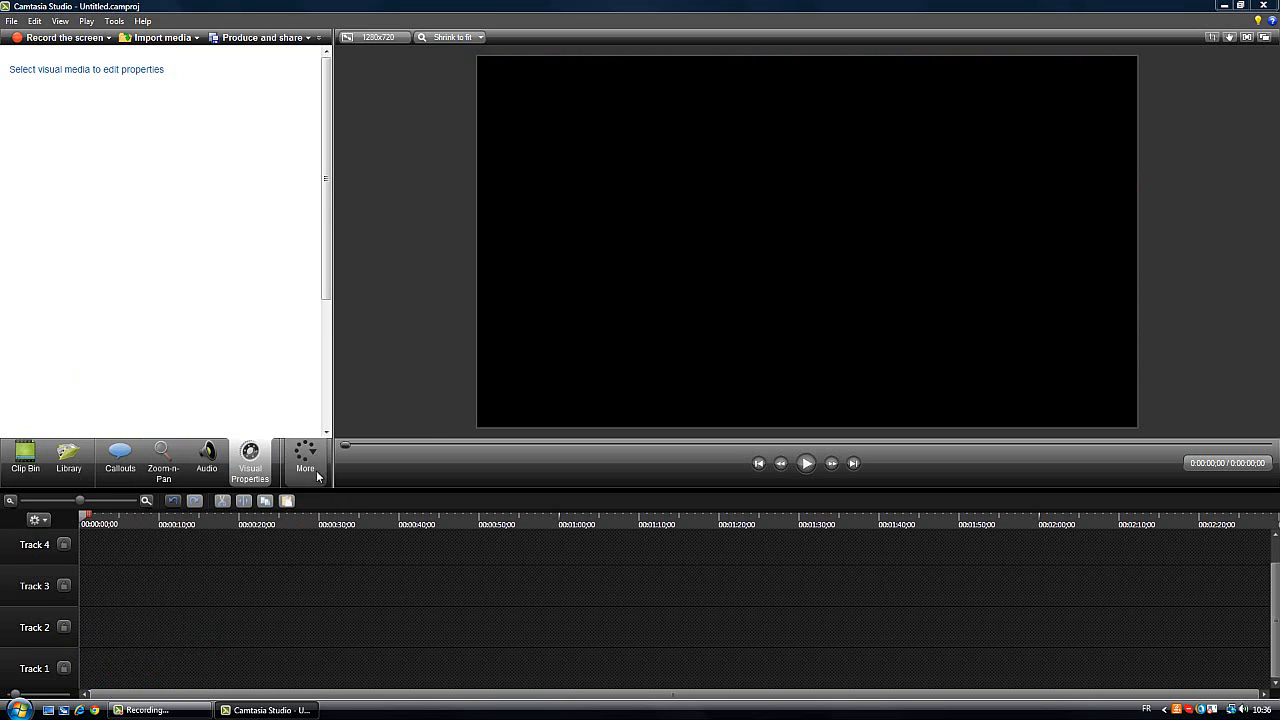
left_click(305, 458)
left_click(327, 498)
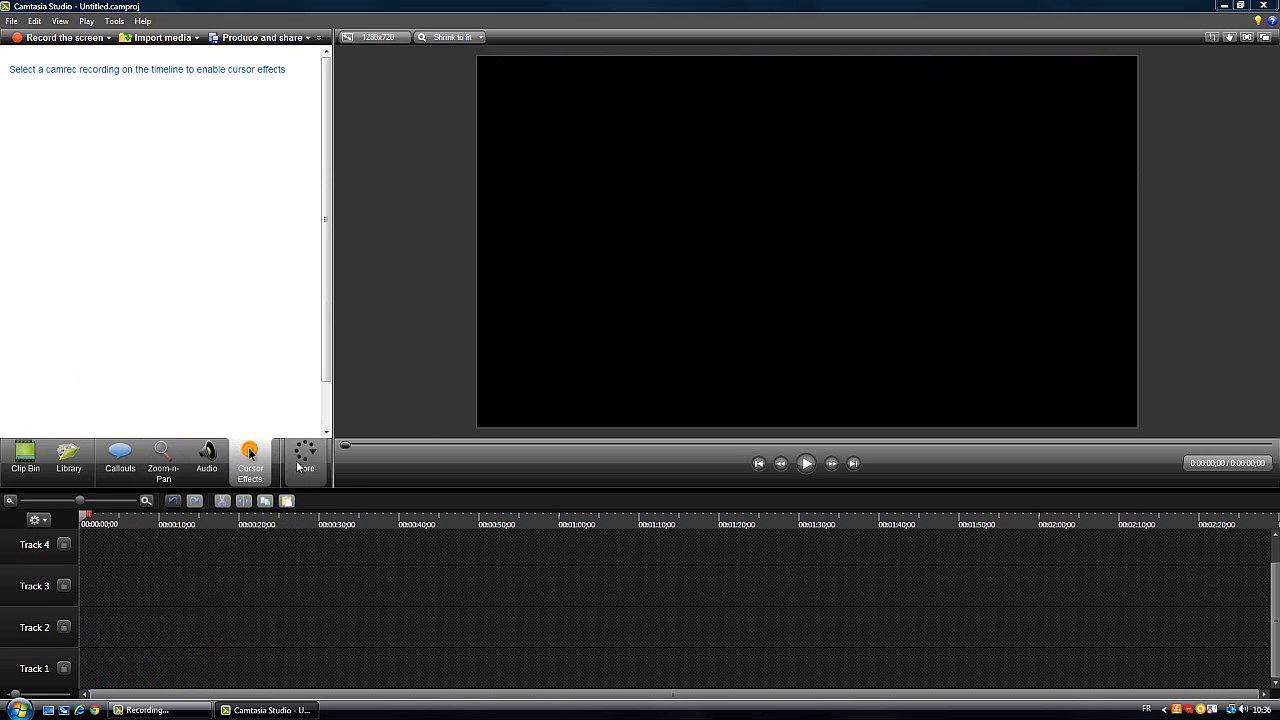
left_click(299, 466)
left_click(339, 497)
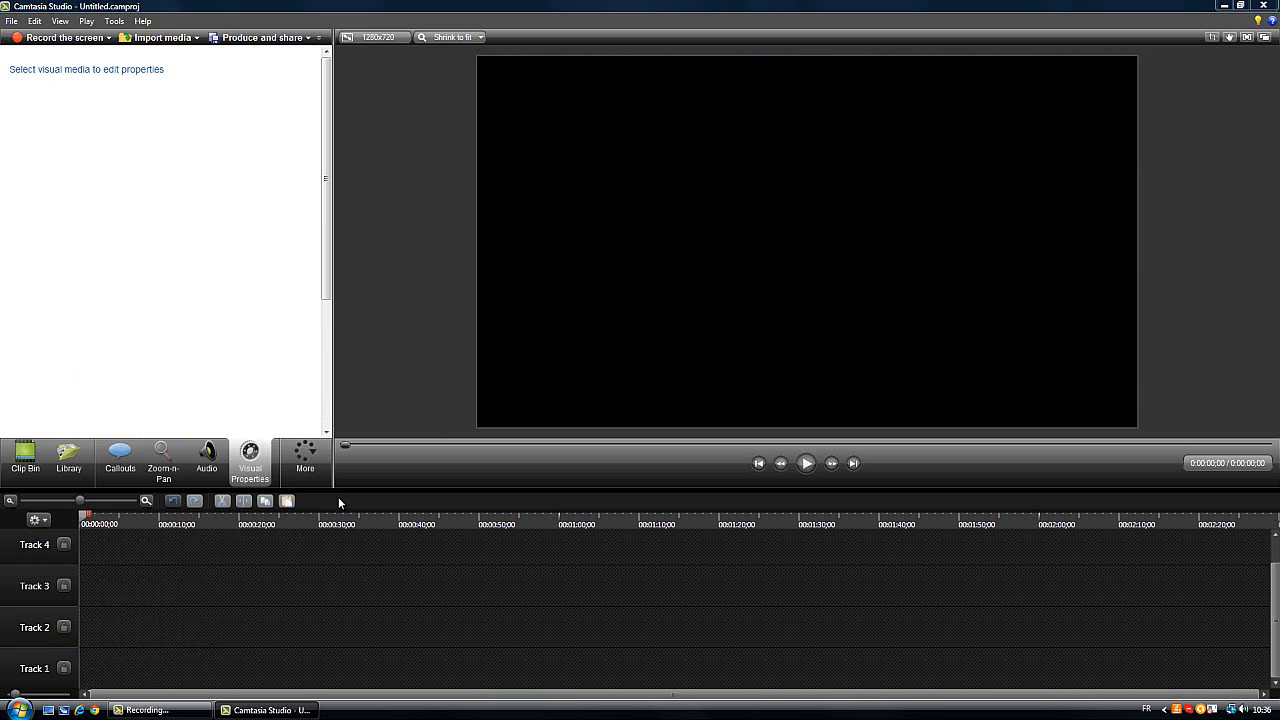
Show the Voice Narration and Record Camera recording options and the list of remaining tools
left_click(305, 462)
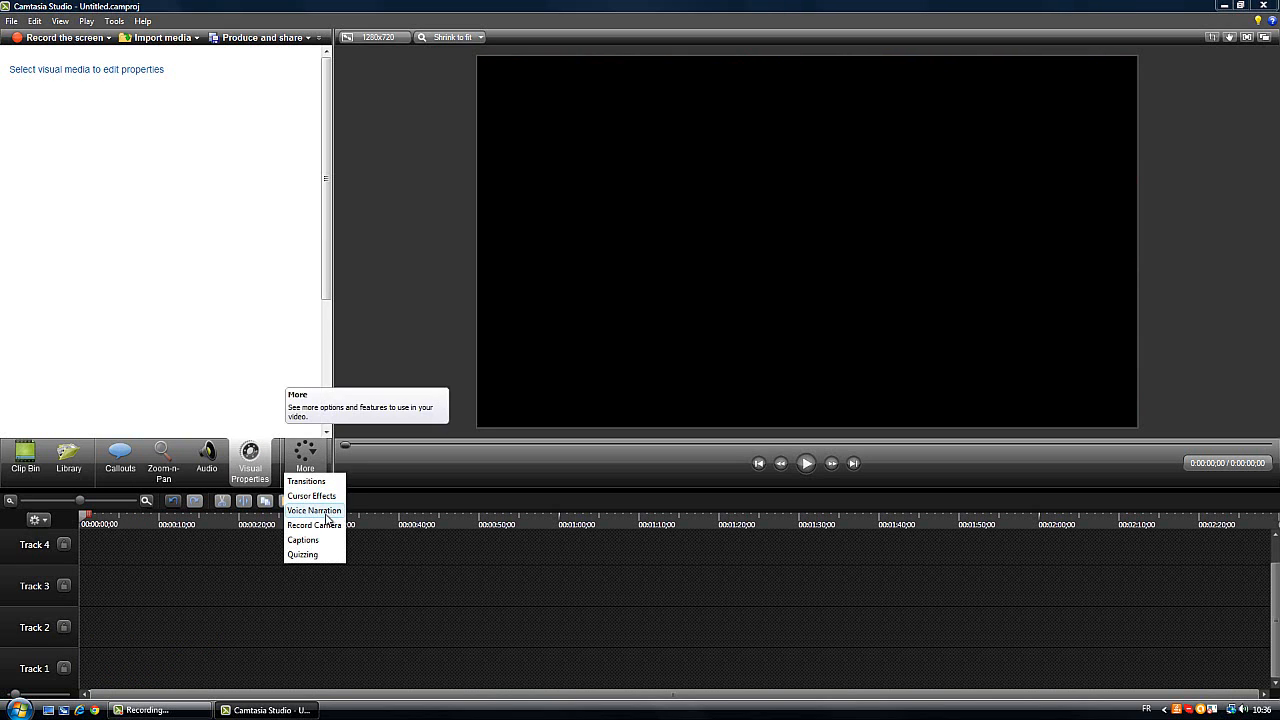
left_click(327, 512)
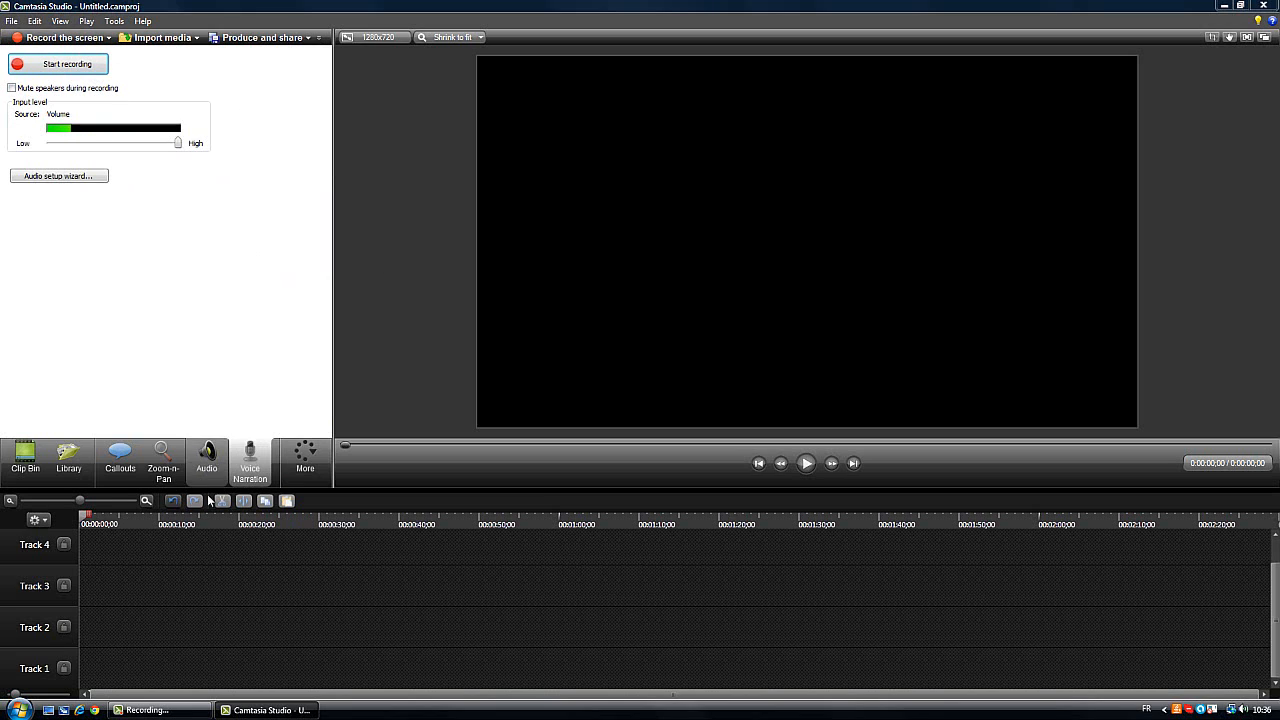
left_click(305, 458)
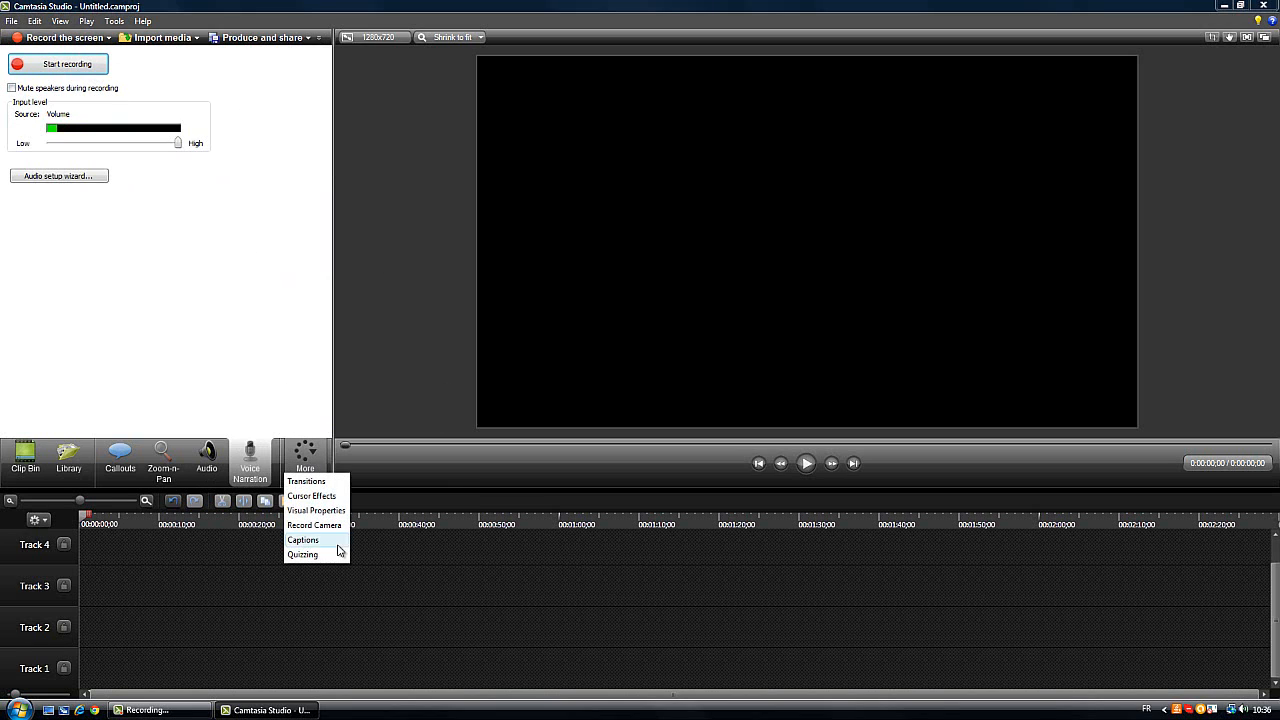
left_click(314, 525)
left_click(303, 479)
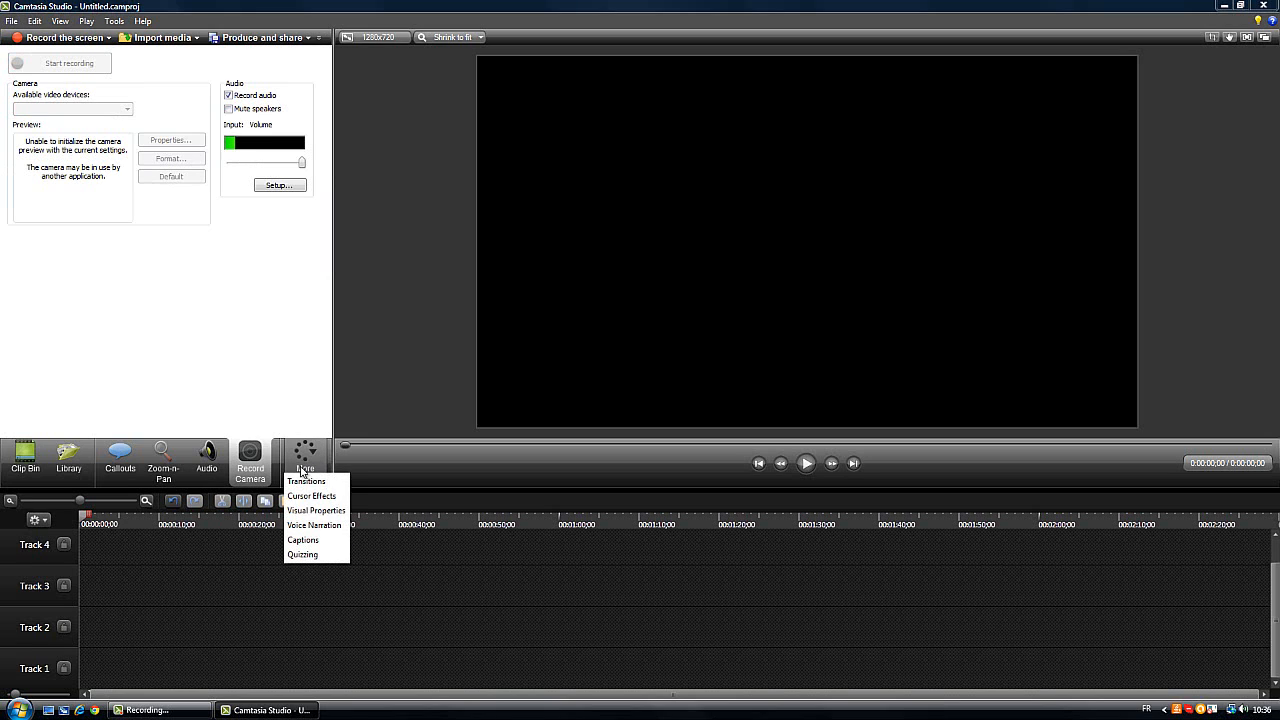
left_click(491, 617)
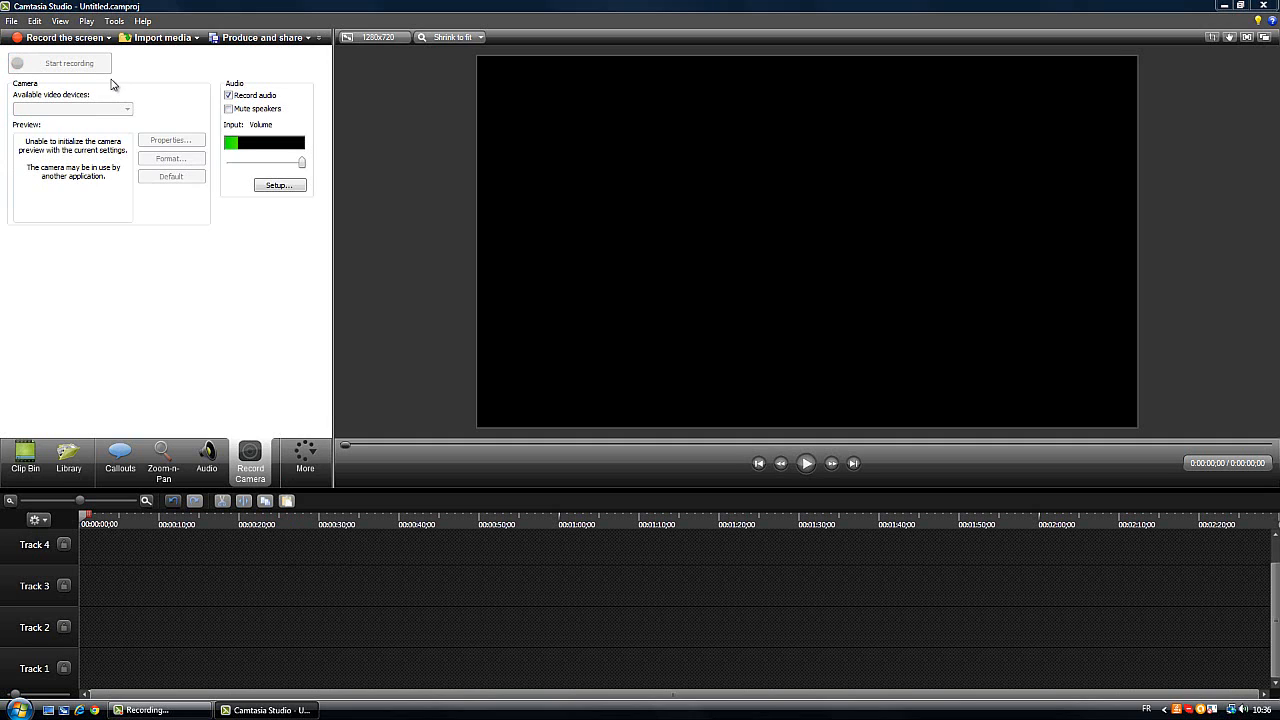
left_click(286, 465)
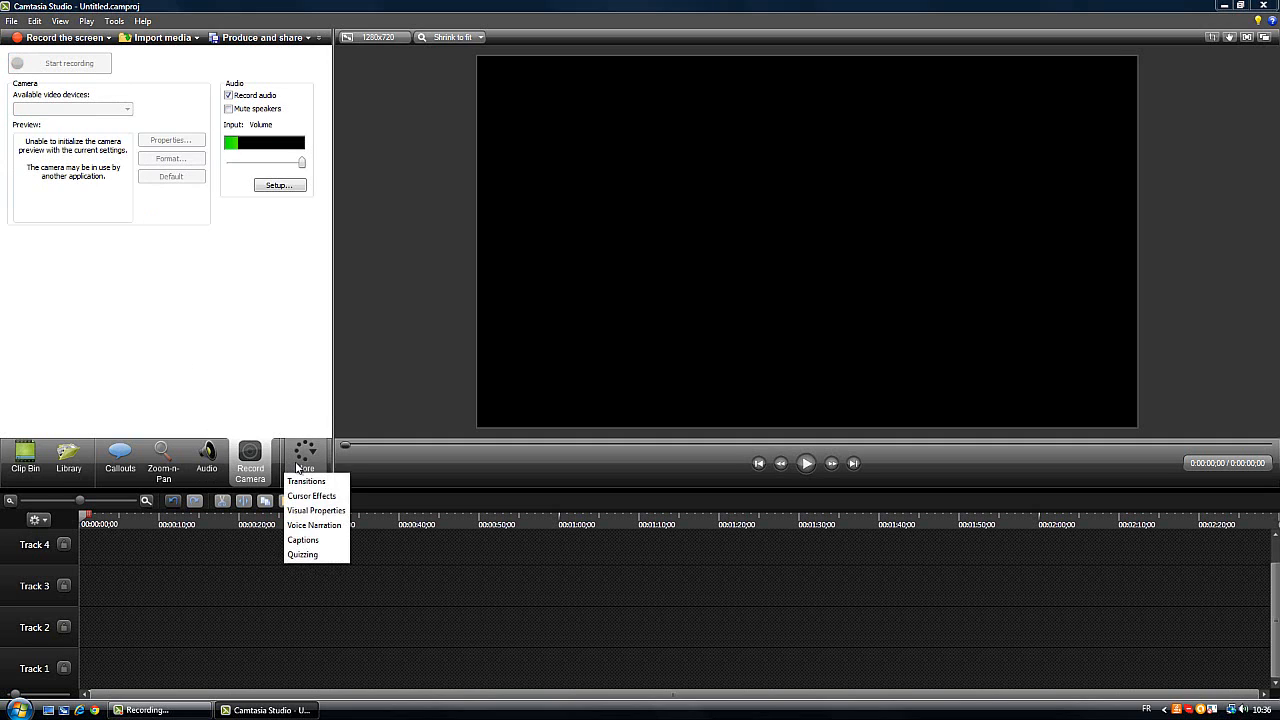
left_click(272, 382)
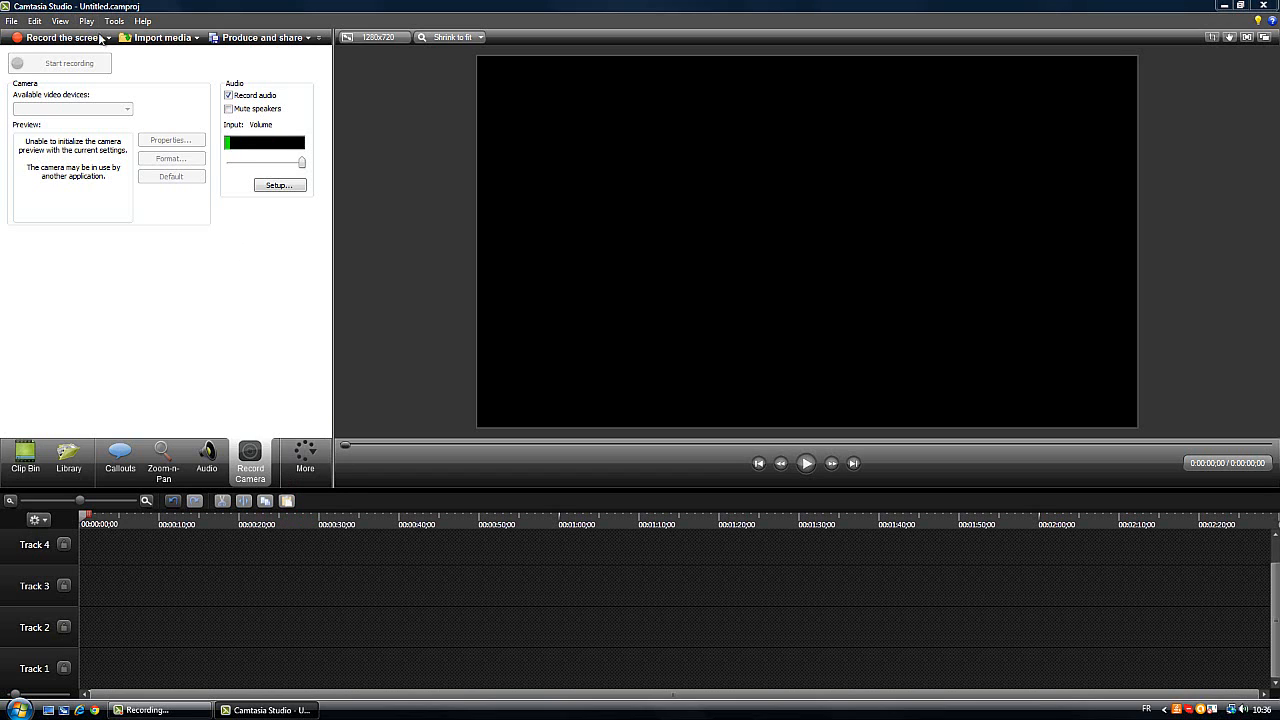
Place the TUTO.wmv video from the Clip Bin at the start of Track 1
left_click(21, 445)
left_click_drag(34, 306, 160, 676)
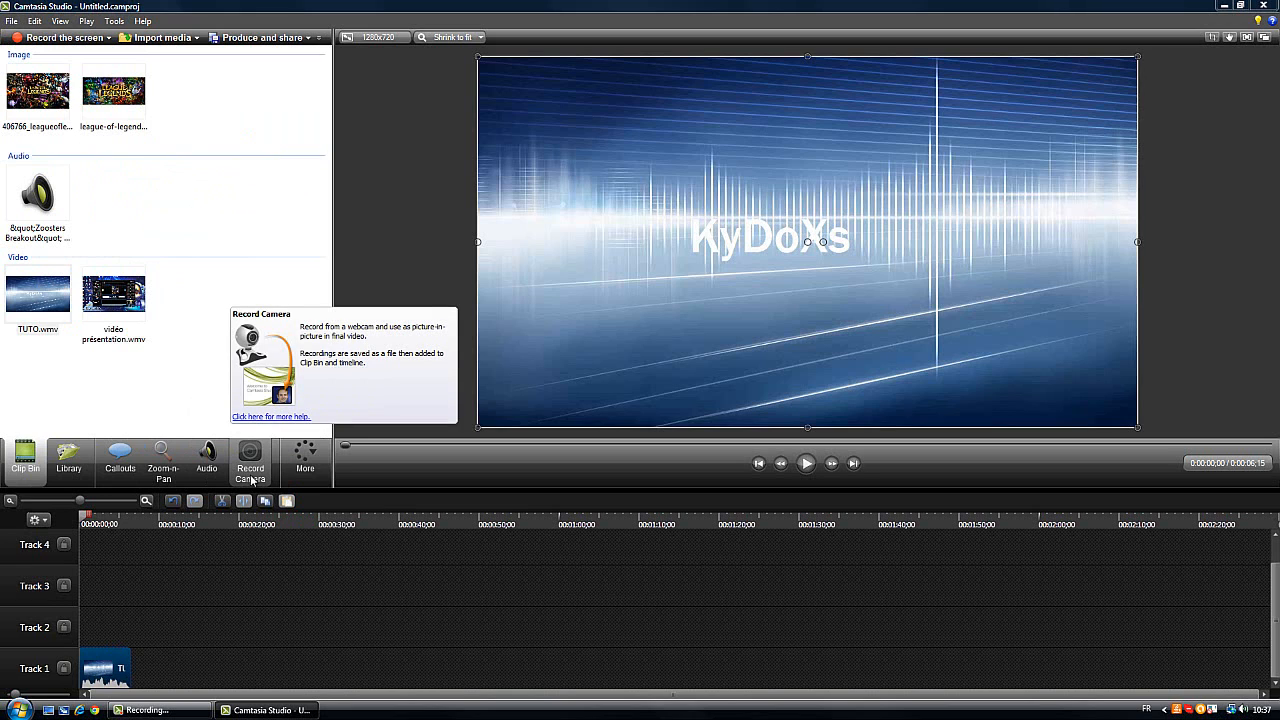
Start producing the video with the Custom production settings preset and proceed to the file format choice
left_click(252, 40)
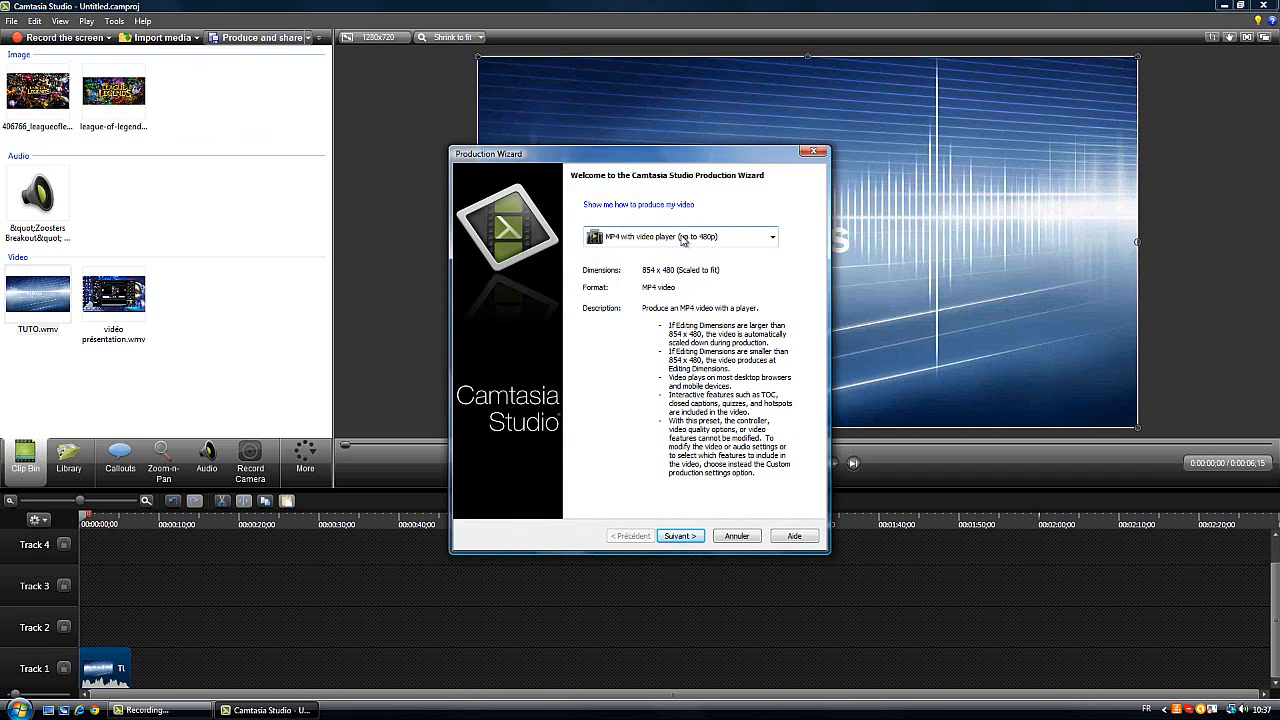
left_click(772, 238)
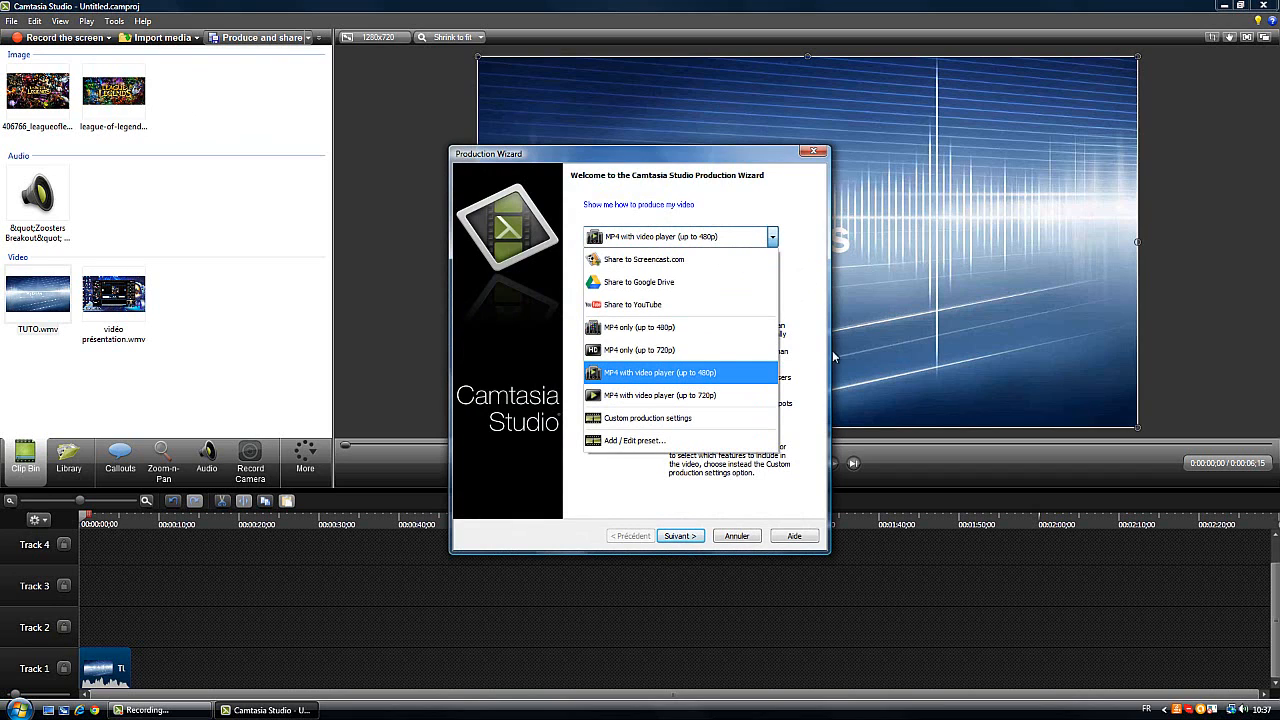
left_click(660, 420)
left_click(680, 536)
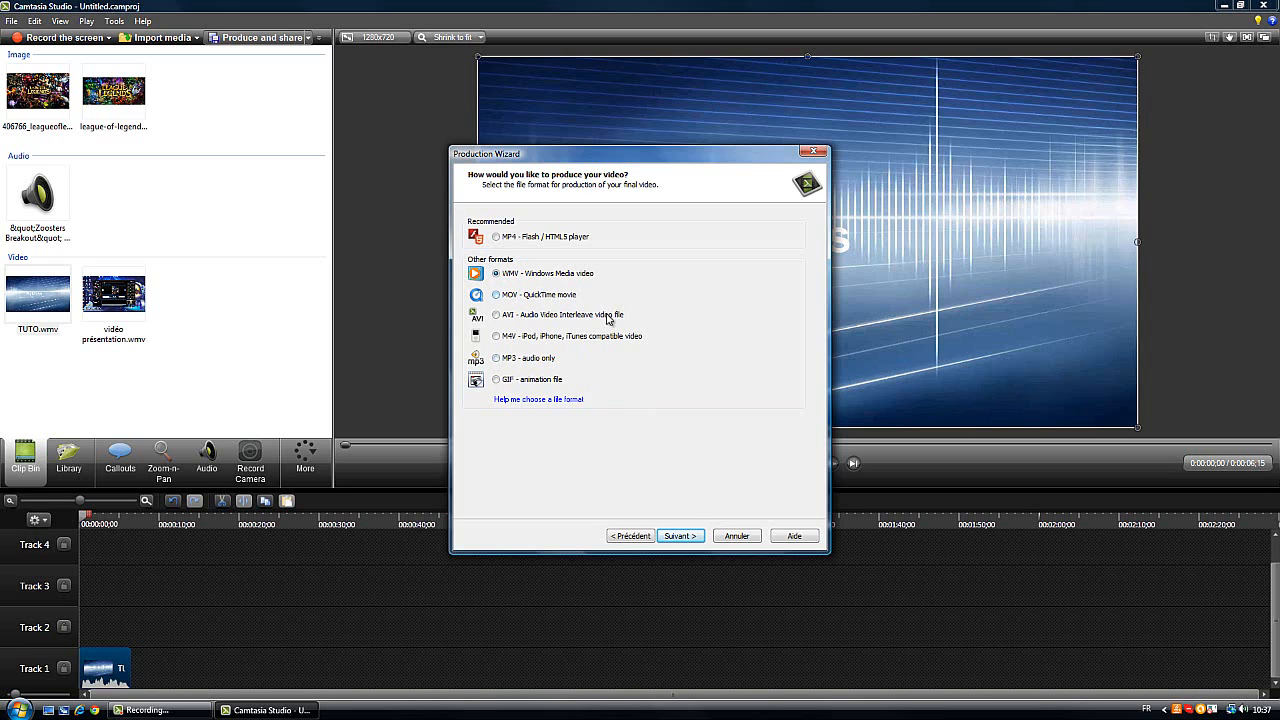
Accept the WMV format, the Camtasia Studio Best Quality and File Size profile and the 1280 x 720 custom video size
left_click(690, 536)
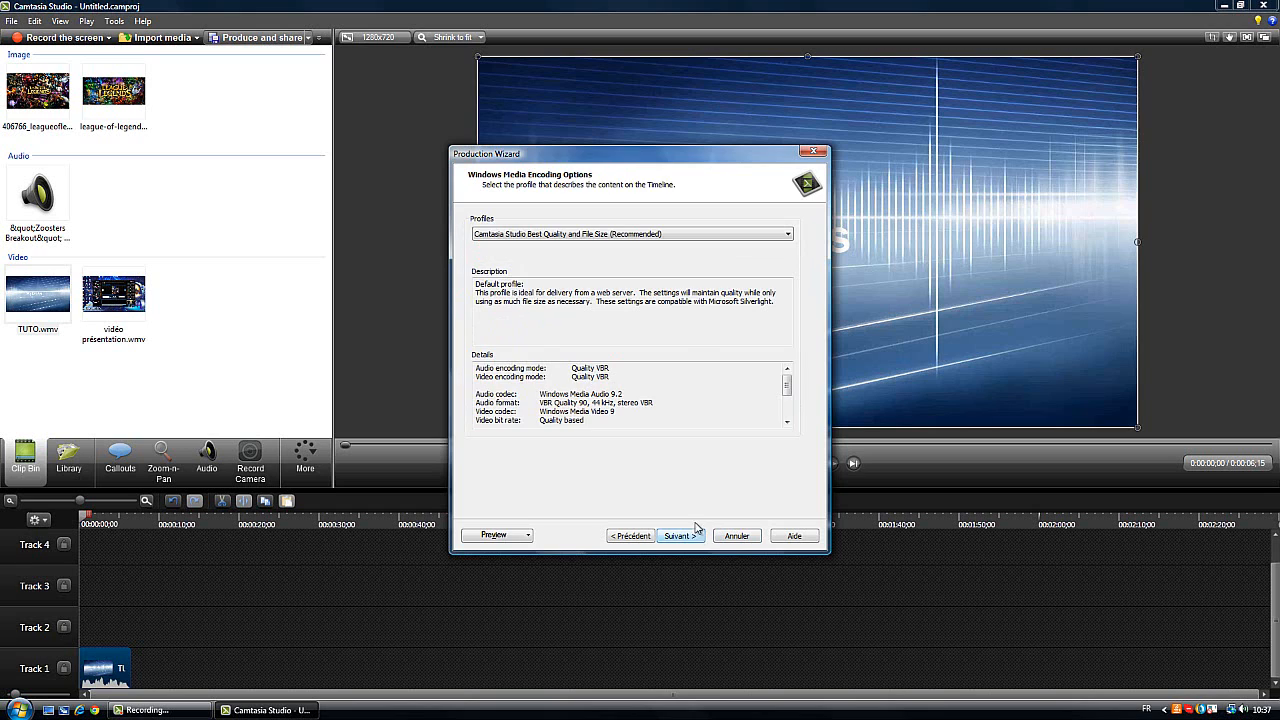
left_click(697, 537)
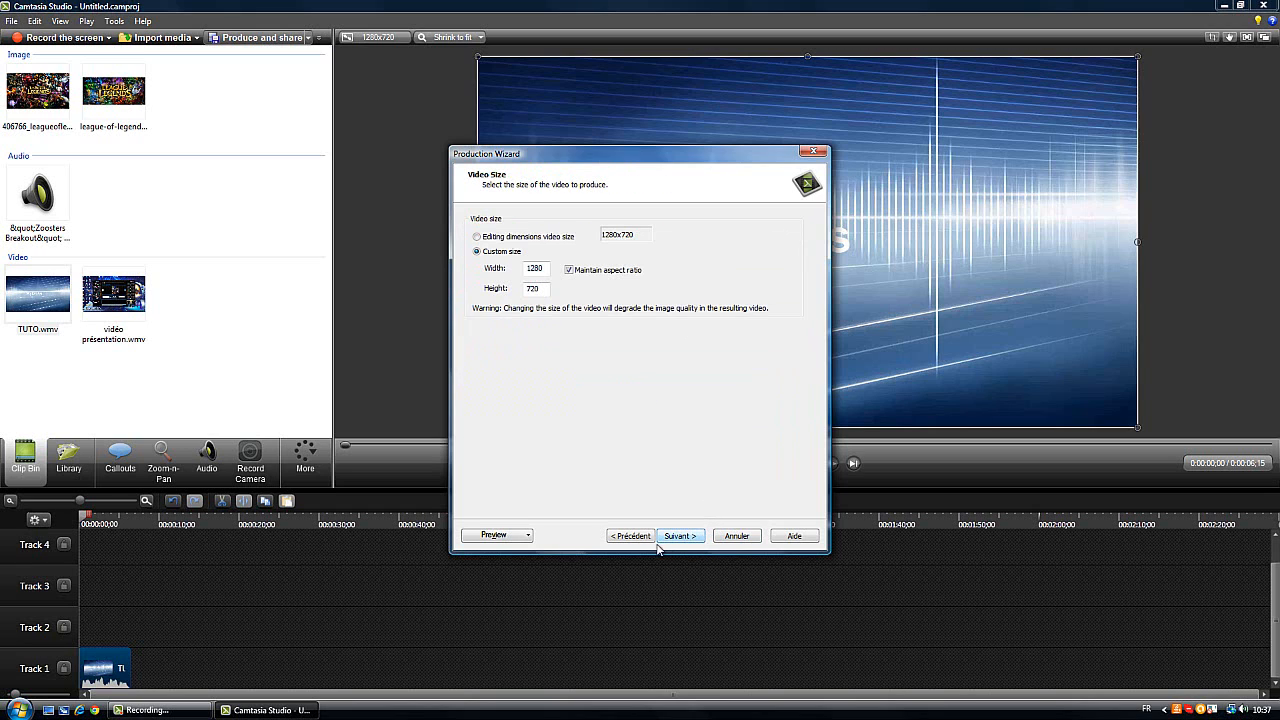
left_click(648, 540)
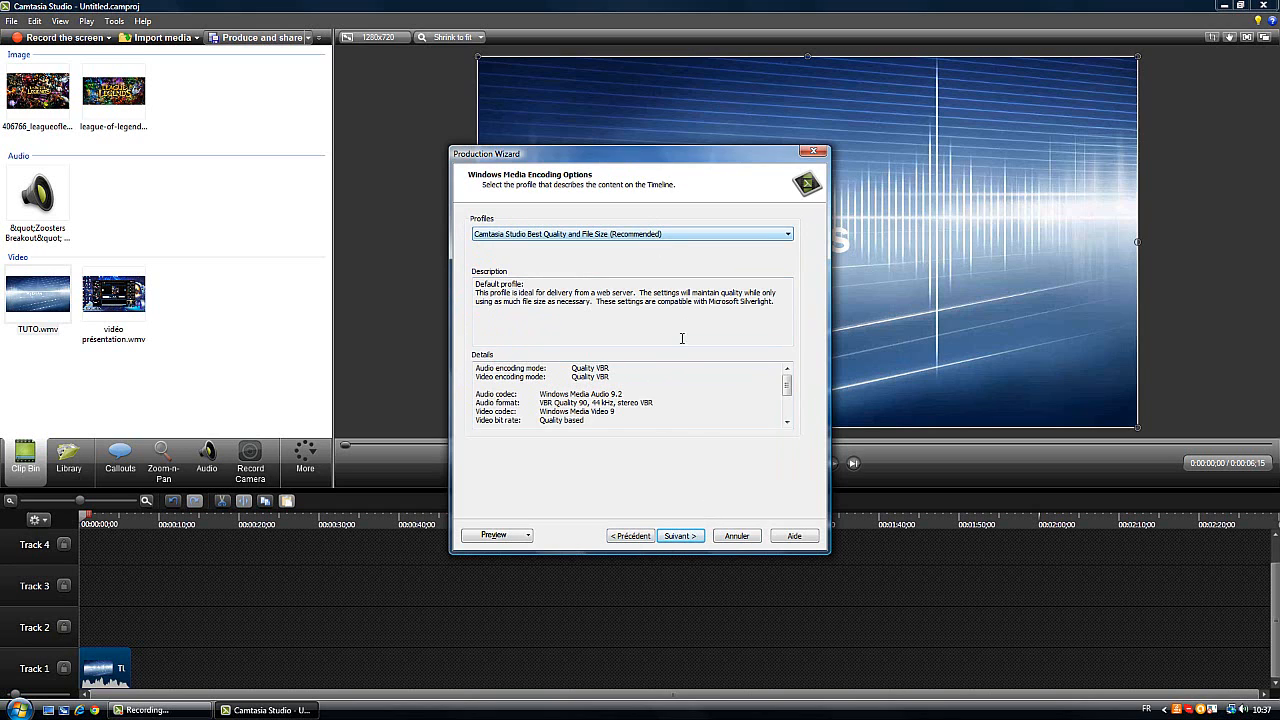
left_click(677, 537)
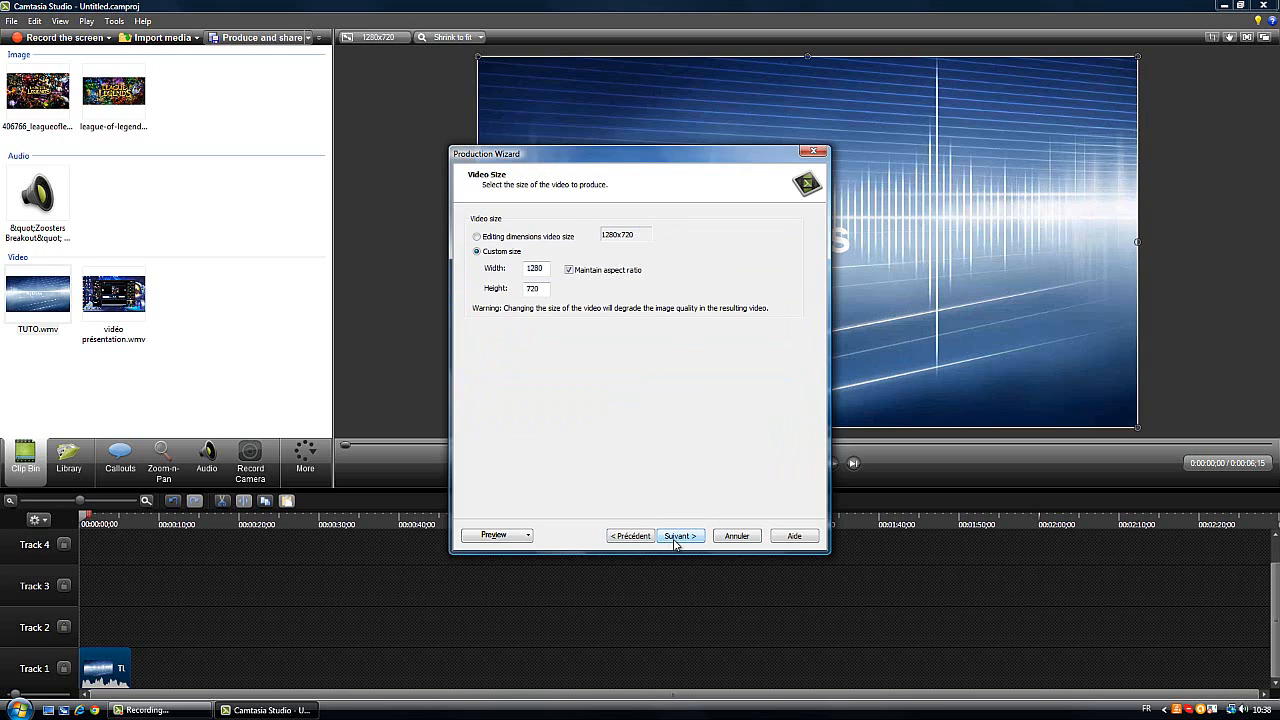
left_click(688, 541)
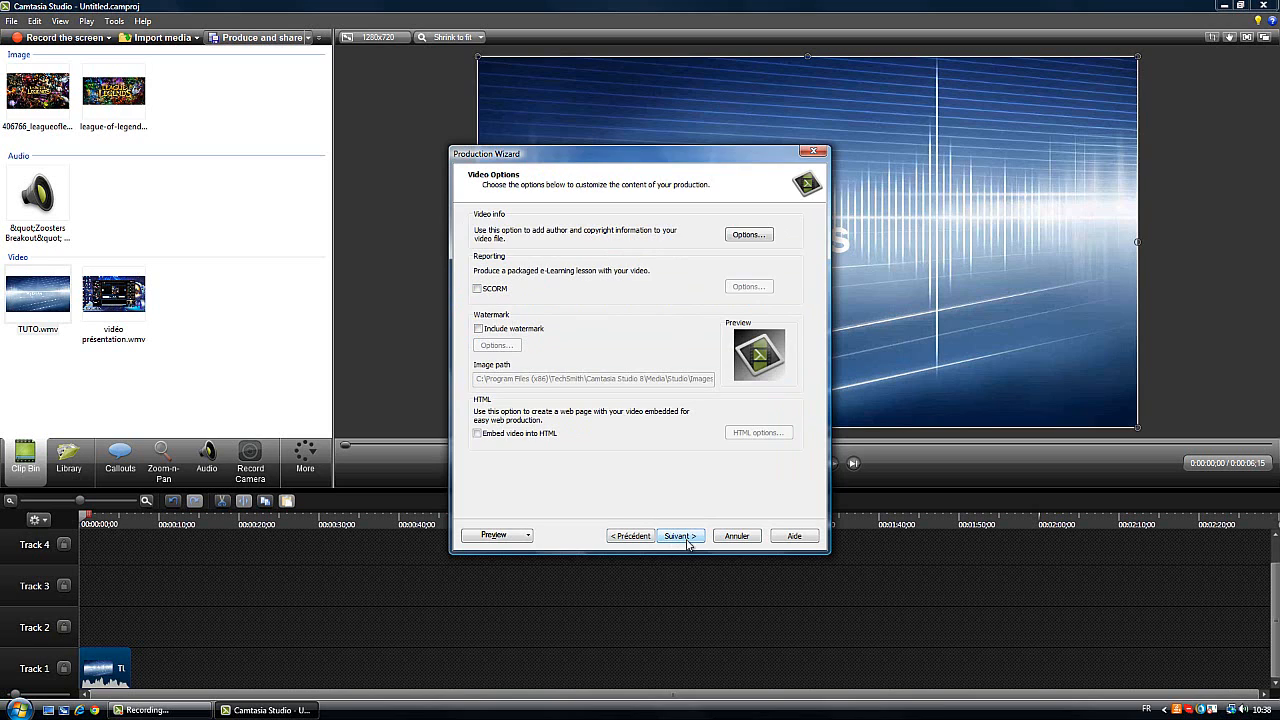
Accept the video options unchanged and set the production name to TUTO
left_click(697, 540)
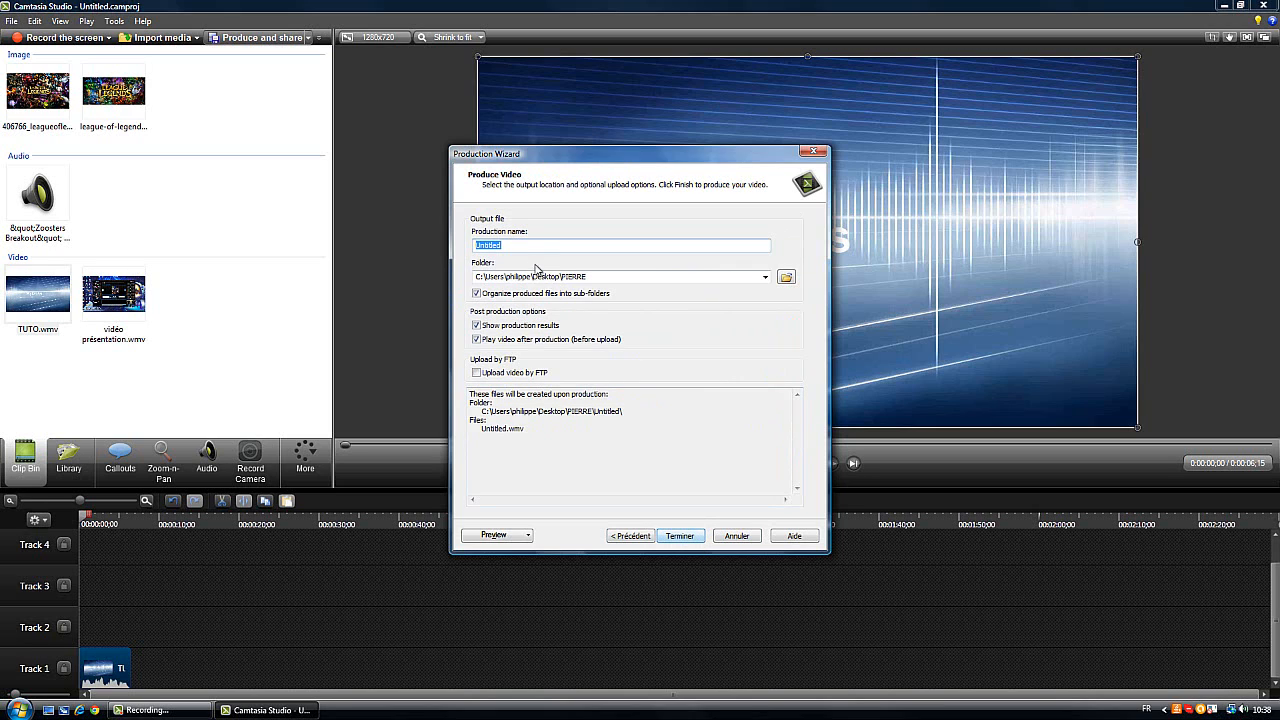
left_click_drag(519, 245, 464, 236)
type("TUTO")
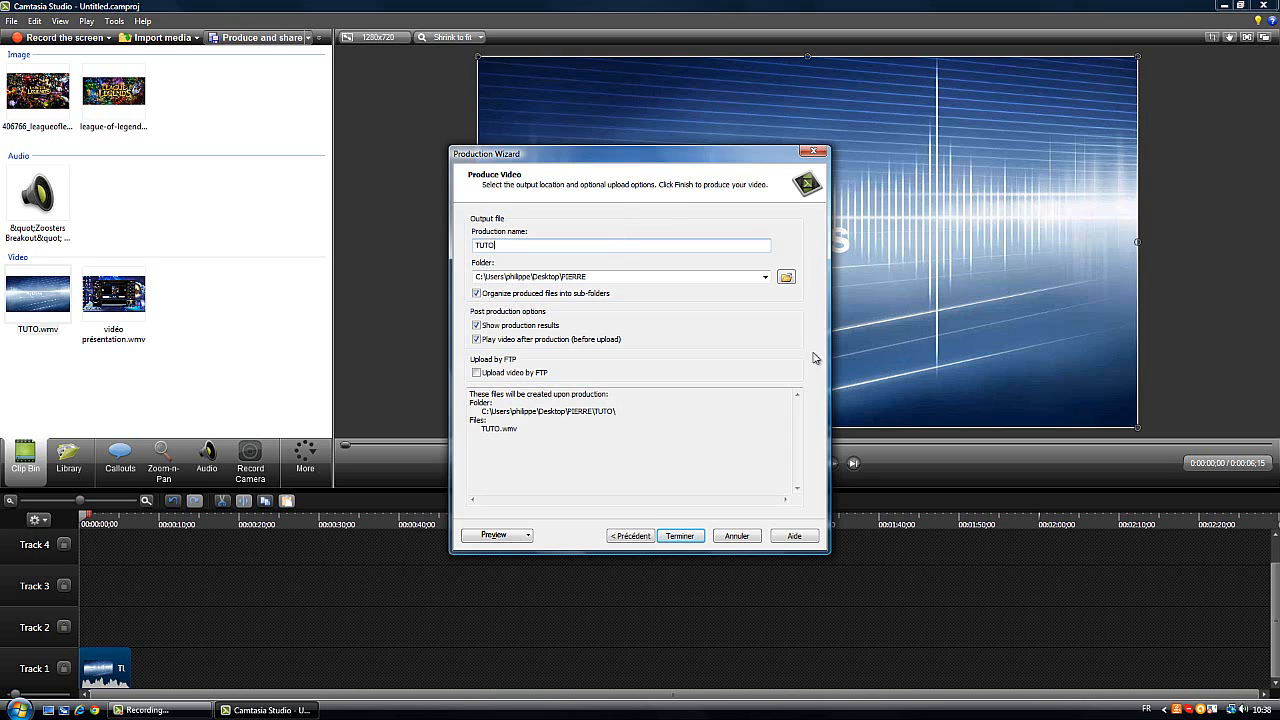
Choose the existing TUTO subfolder as the output location and save the file there as TUTO.wmv
left_click(786, 277)
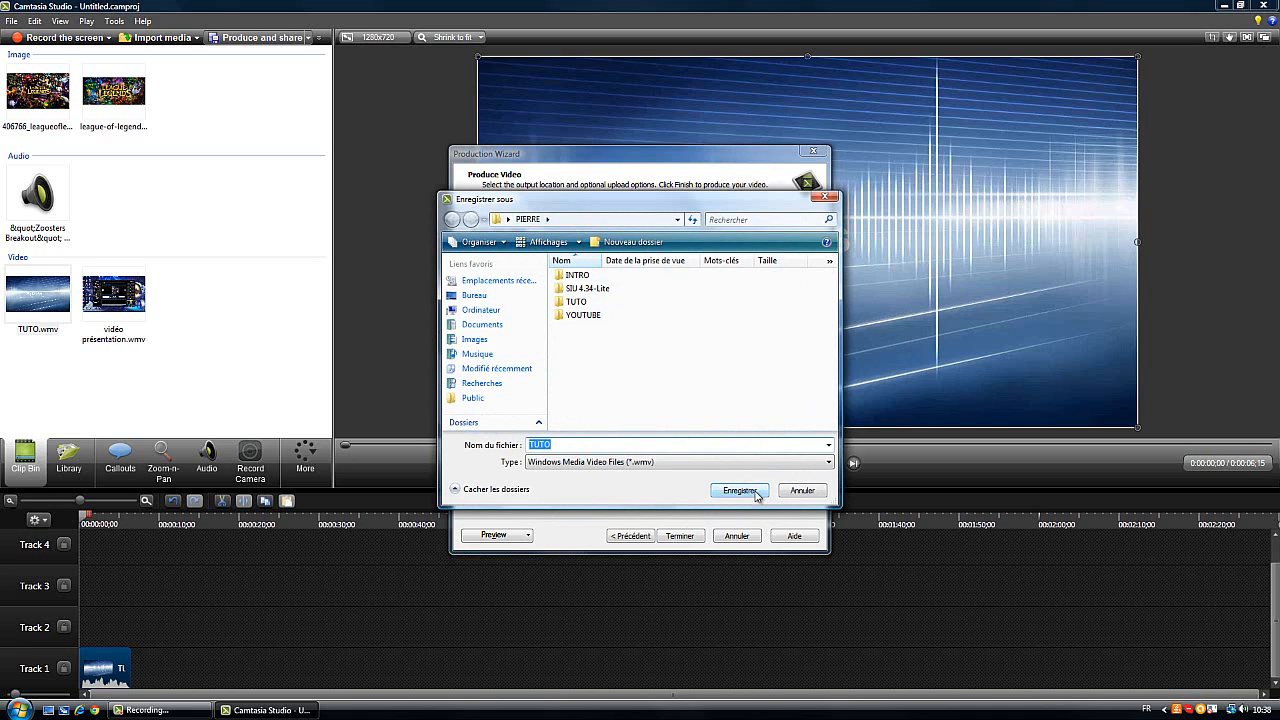
left_click(740, 488)
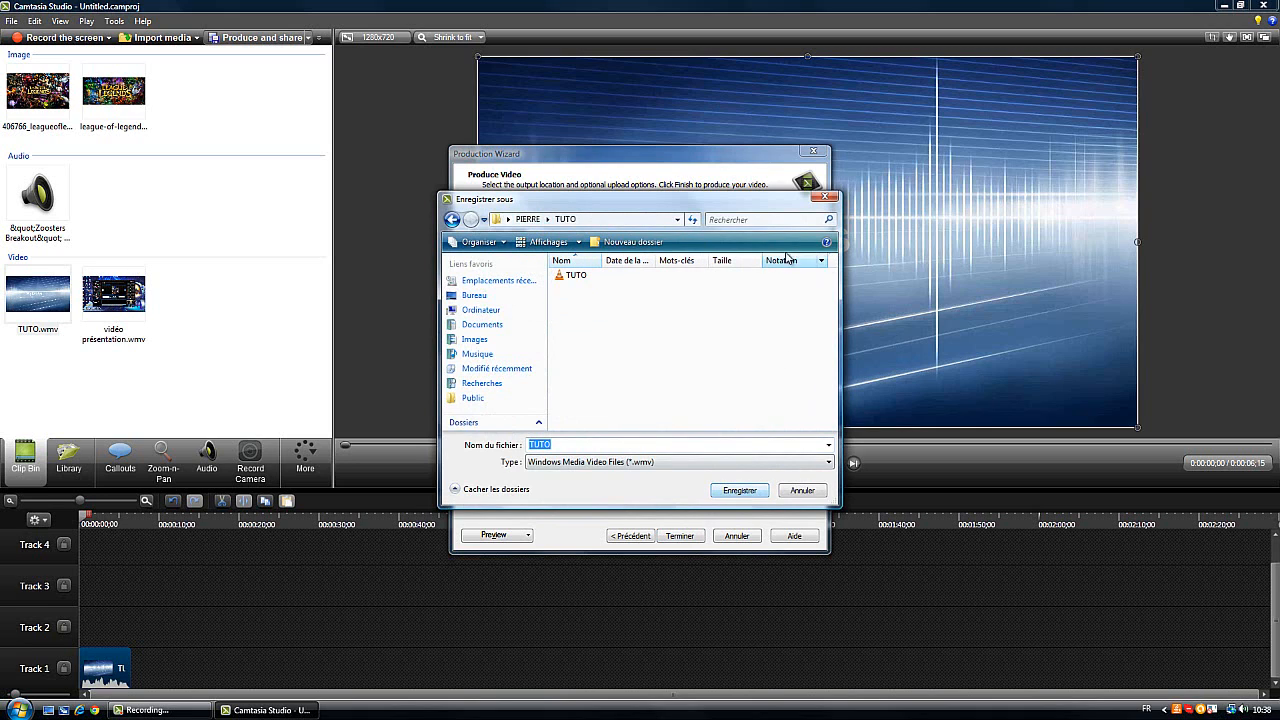
left_click(452, 219)
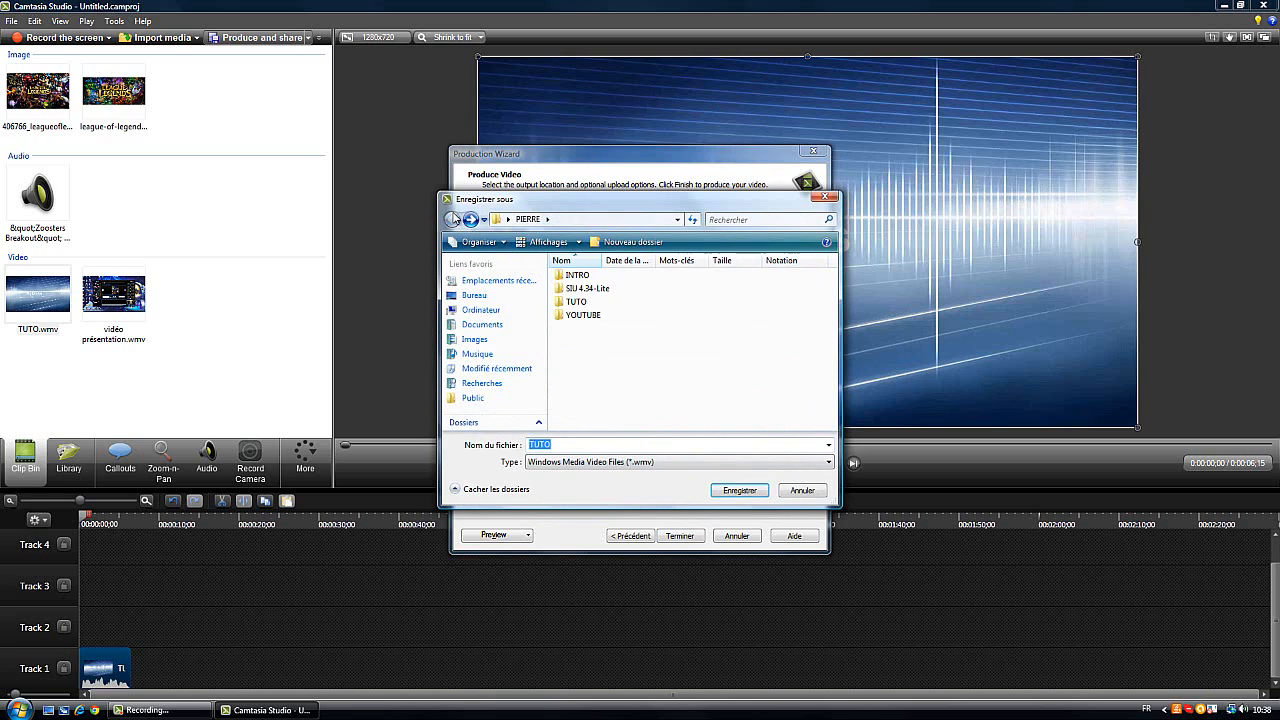
left_click(740, 490)
left_click(452, 219)
left_click(724, 490)
left_click(722, 490)
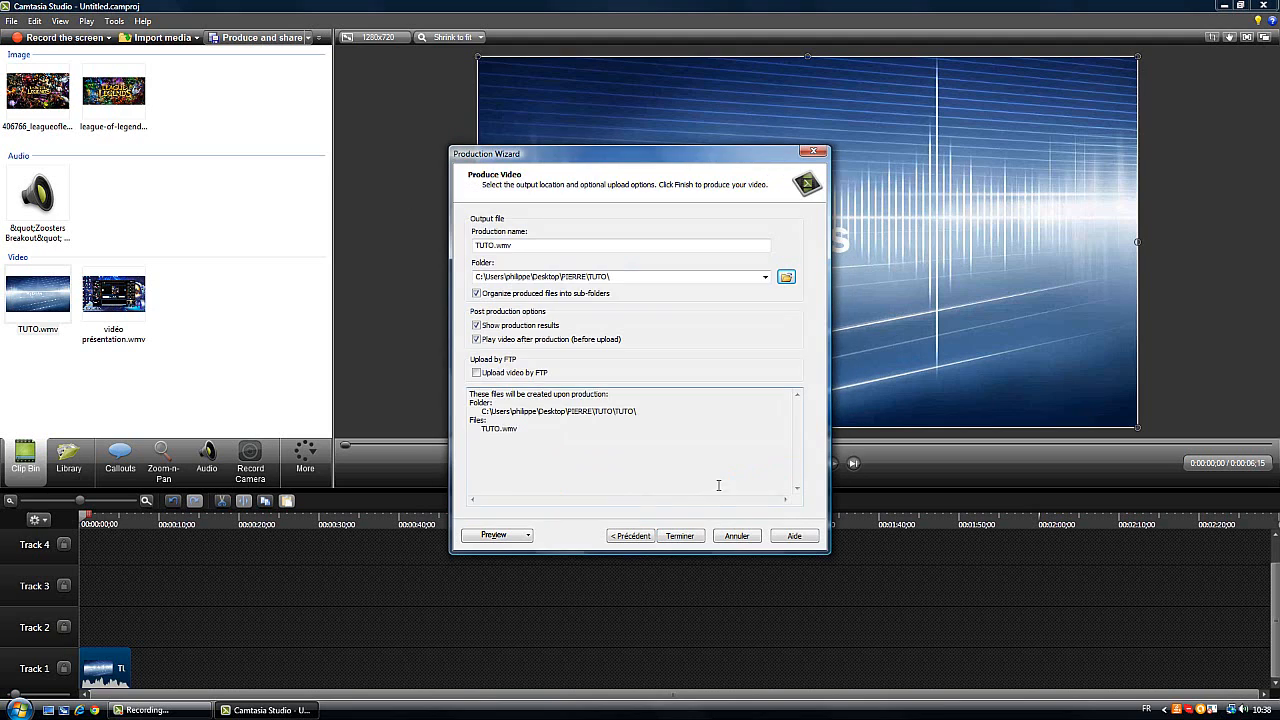
Produce the video, dismiss the production results and close the TUTO.wmv playback window
left_click(679, 537)
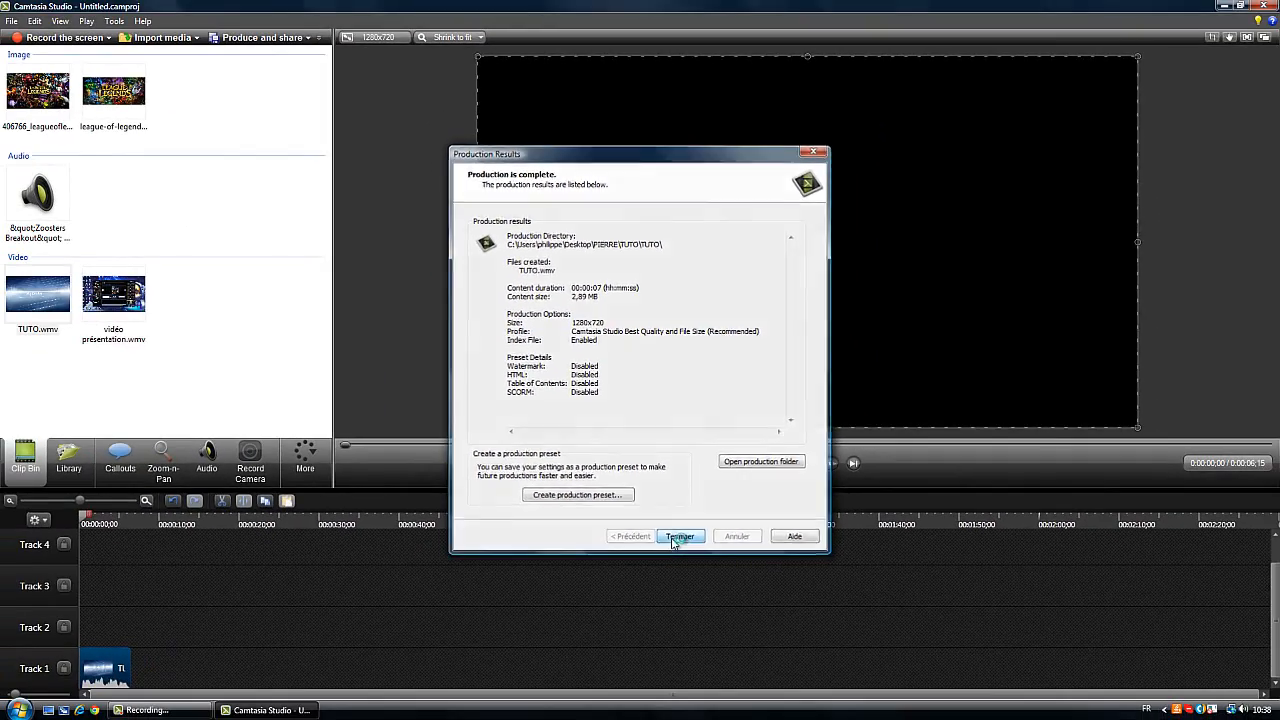
left_click(678, 551)
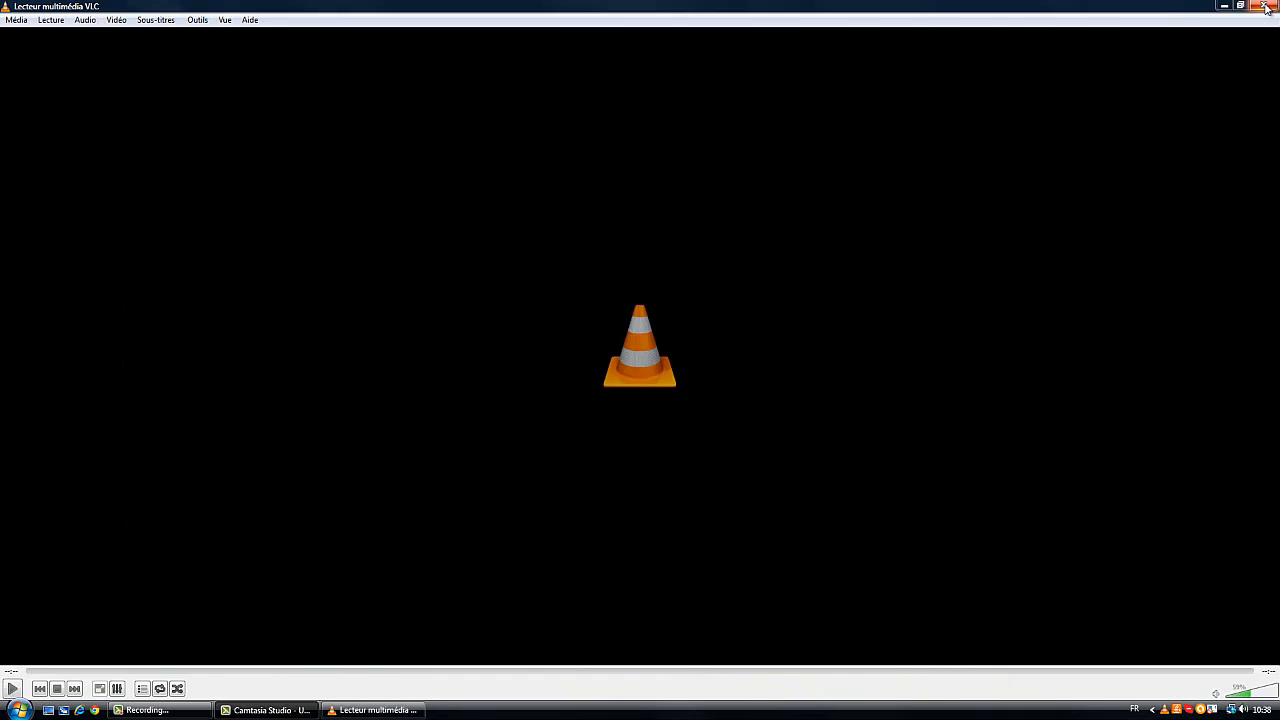
left_click(1273, 6)
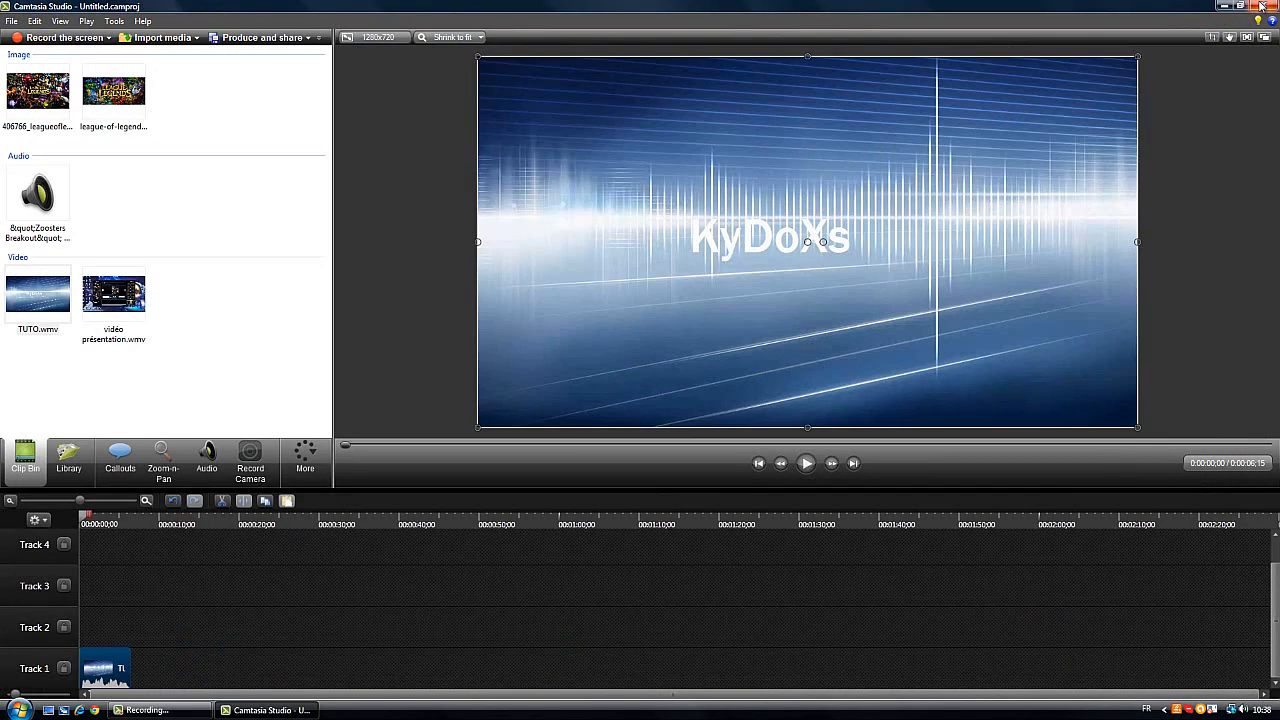
Switch to Google Chrome, open the YouTube site through a search for youtube and close the search results tab
left_click(1261, 6)
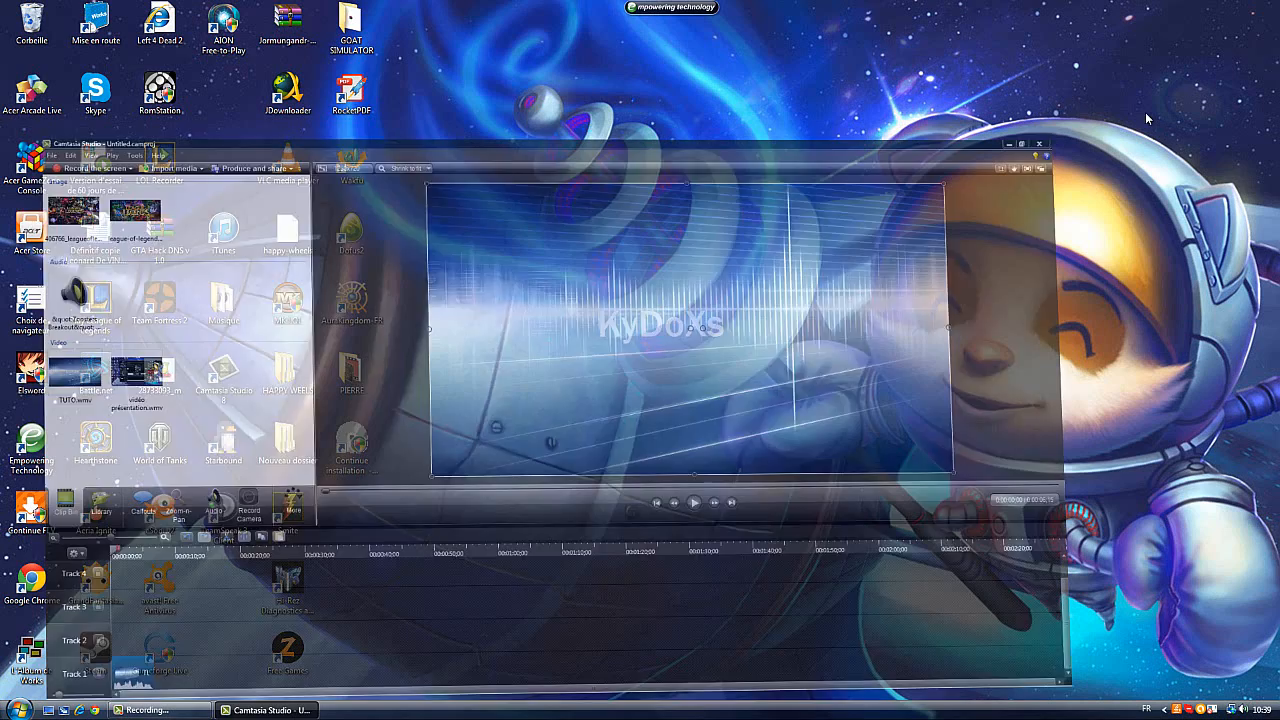
double_click(6, 578)
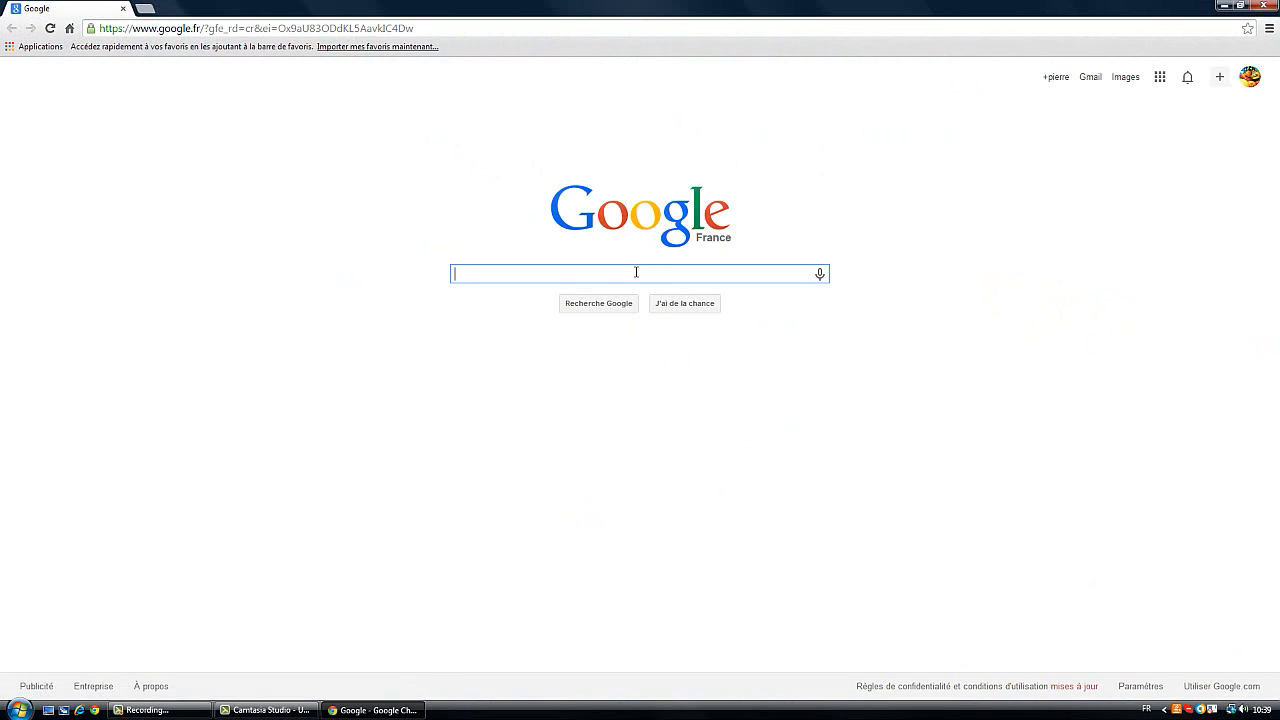
type("youtube")
key("Return")
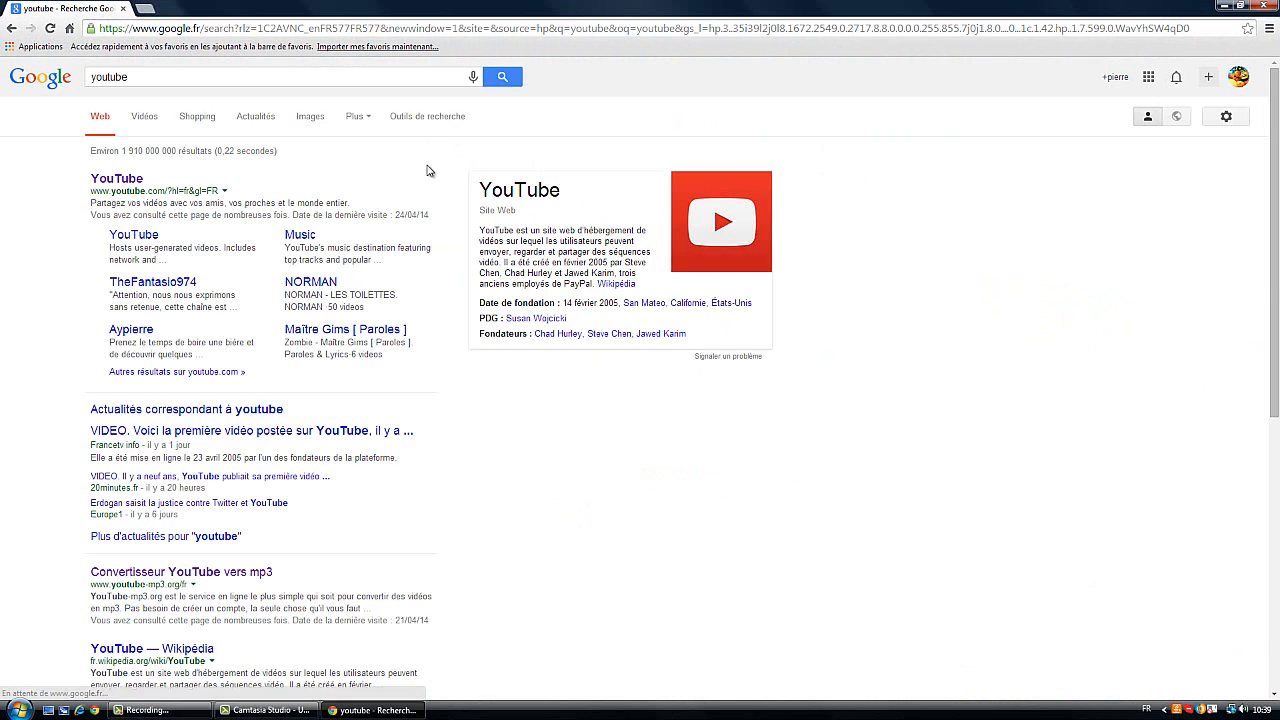
left_click(91, 182)
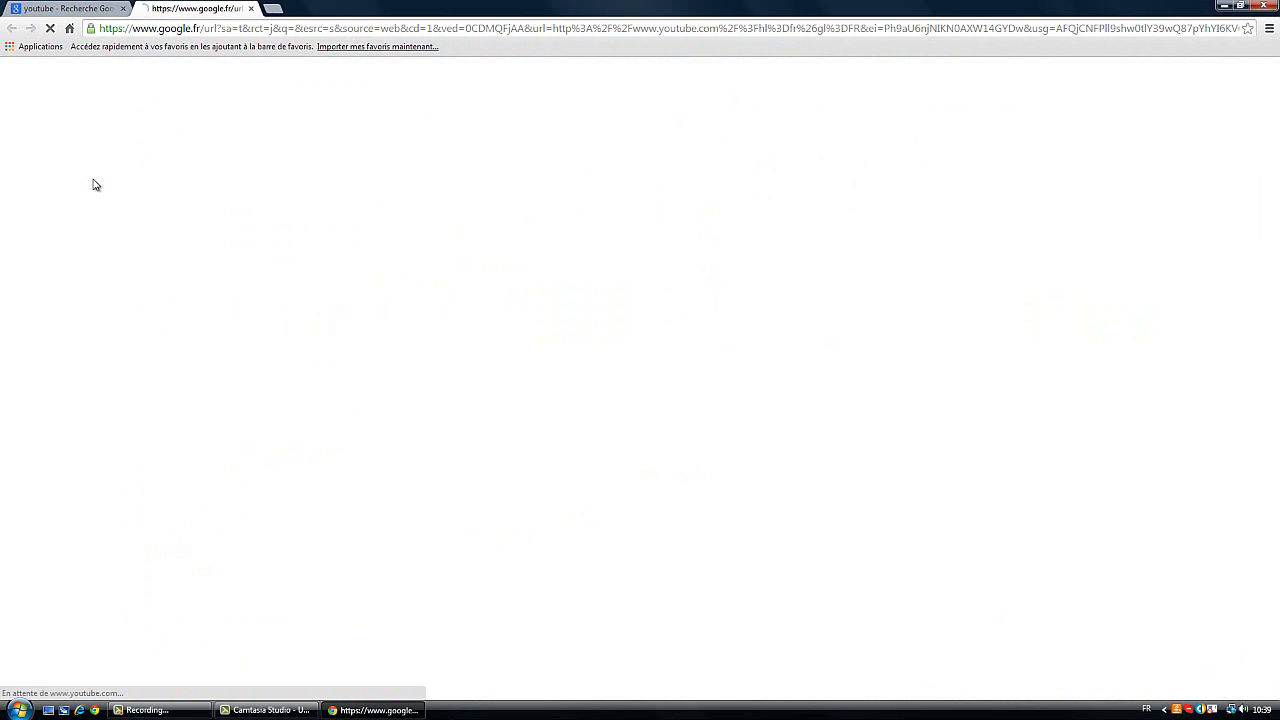
left_click(122, 7)
left_click(126, 8)
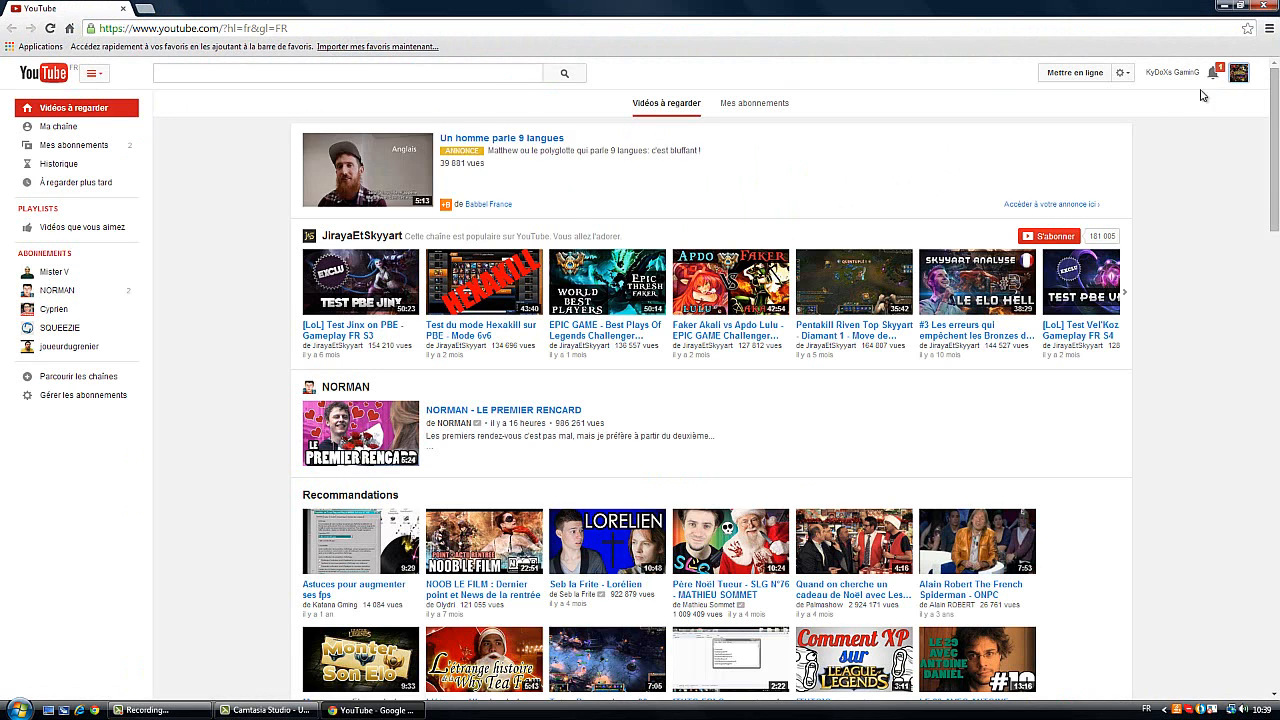
Go to the YouTube upload page and set the privacy of the new upload to Privée
left_click(1238, 73)
left_click(1008, 127)
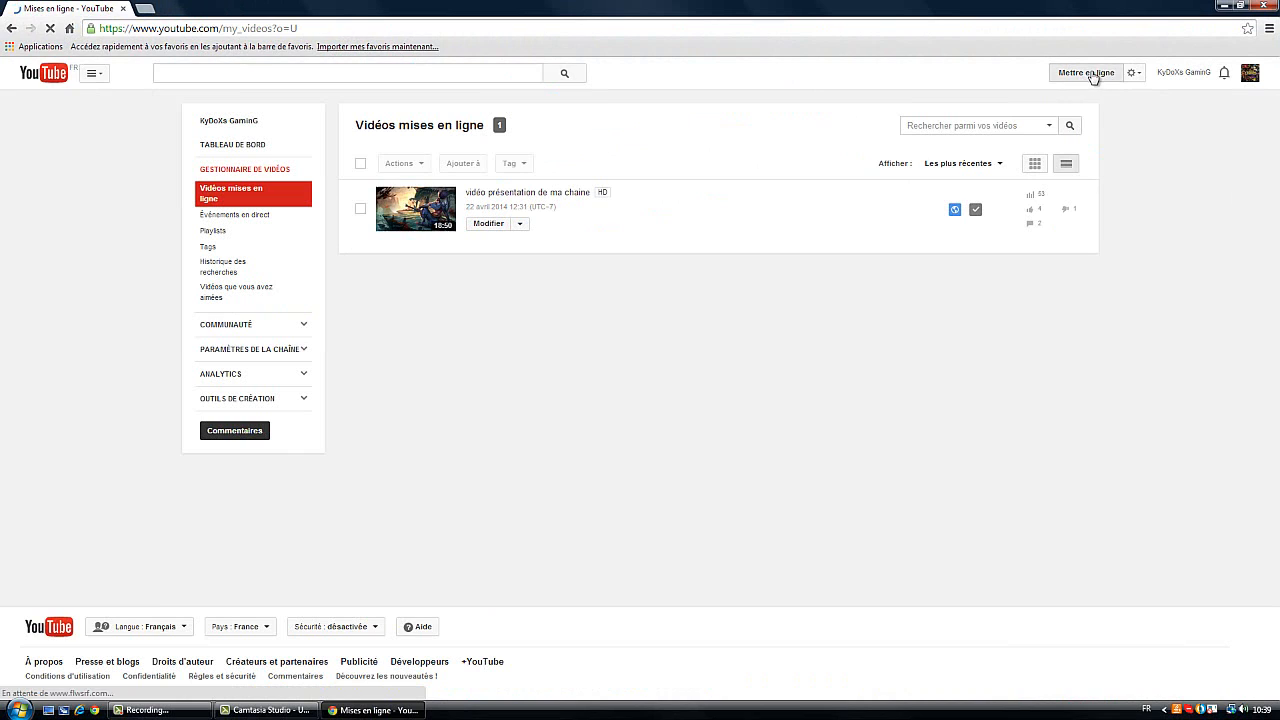
left_click(1090, 73)
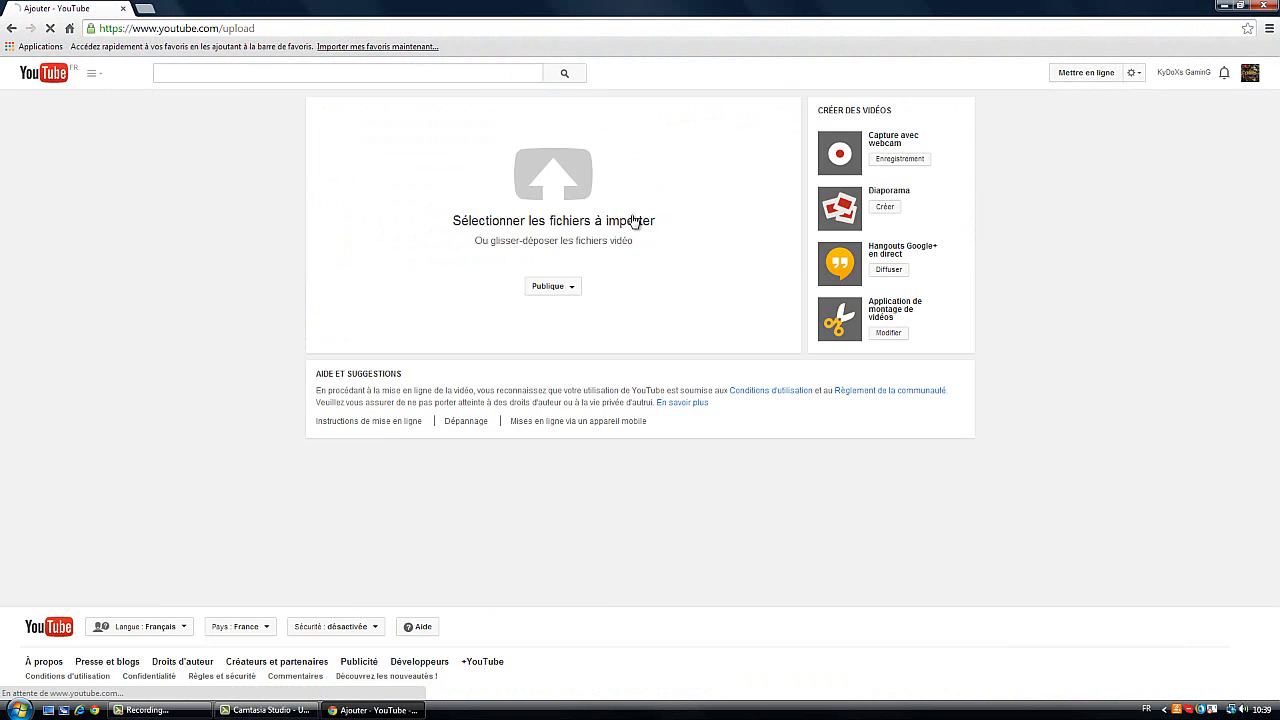
left_click(560, 288)
left_click(555, 343)
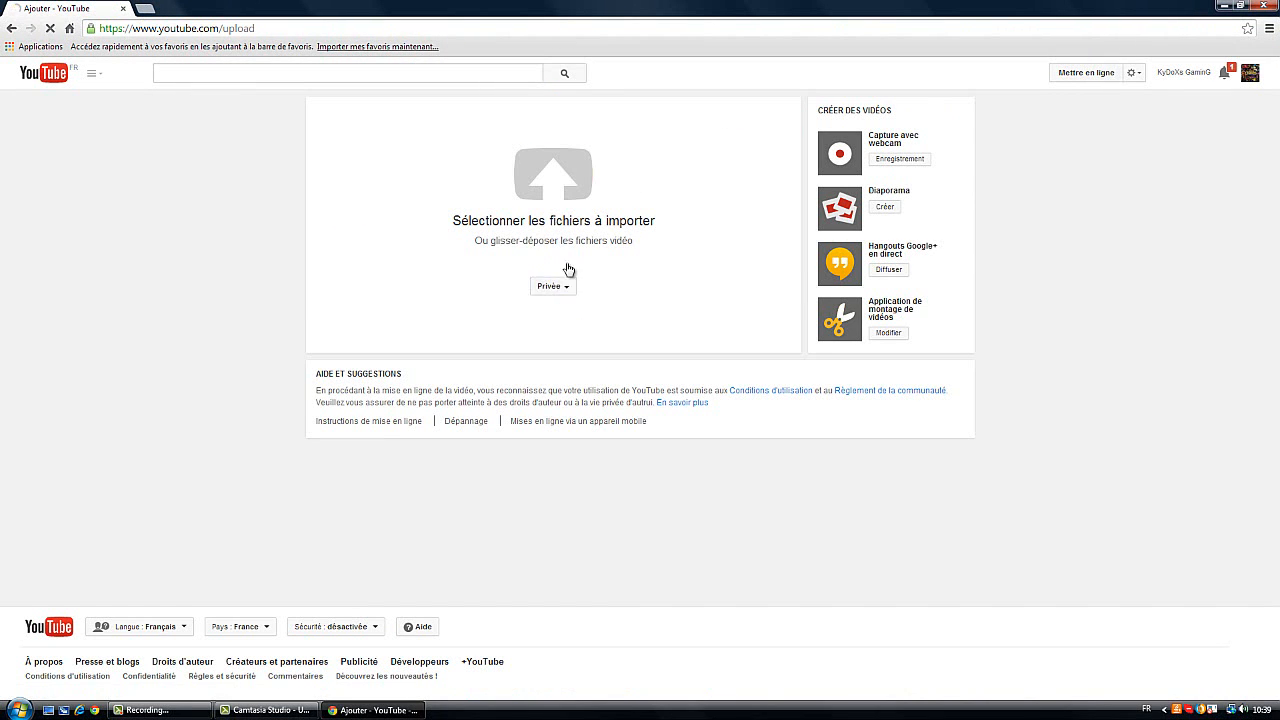
Upload the TUTO video from the nested TUTO folder and keep its privacy at Privée
left_click(575, 208)
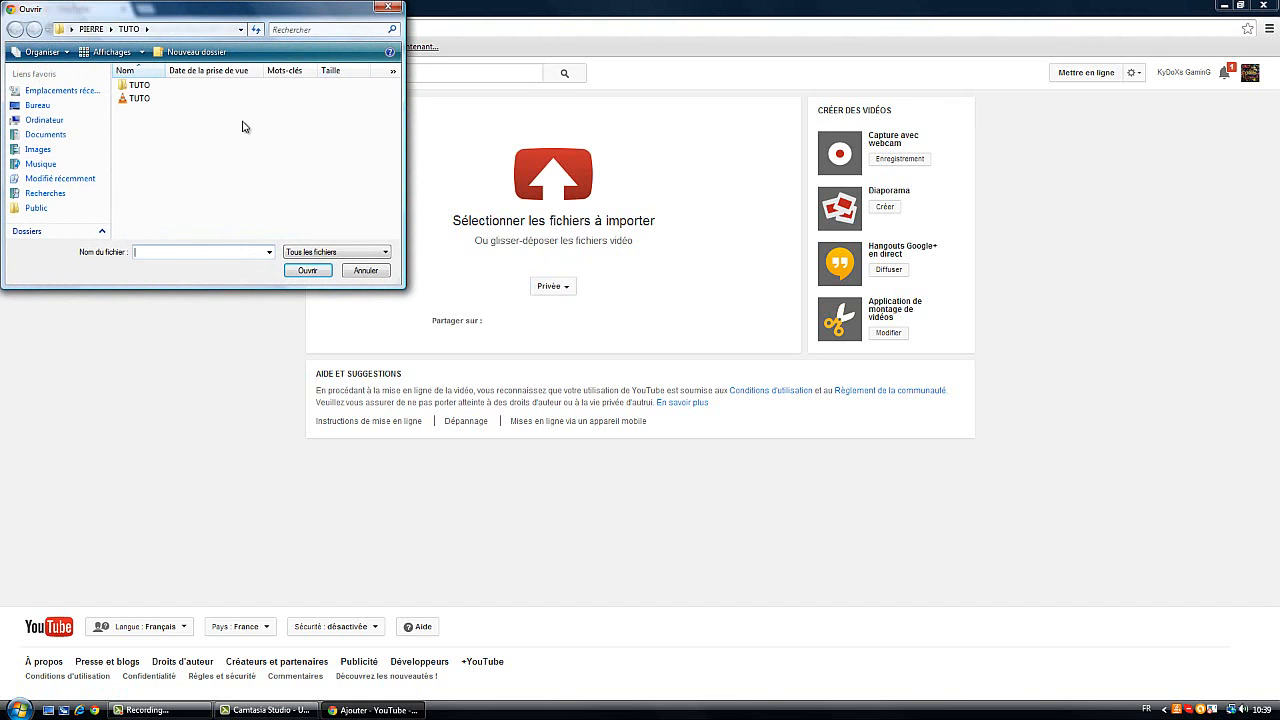
double_click(139, 86)
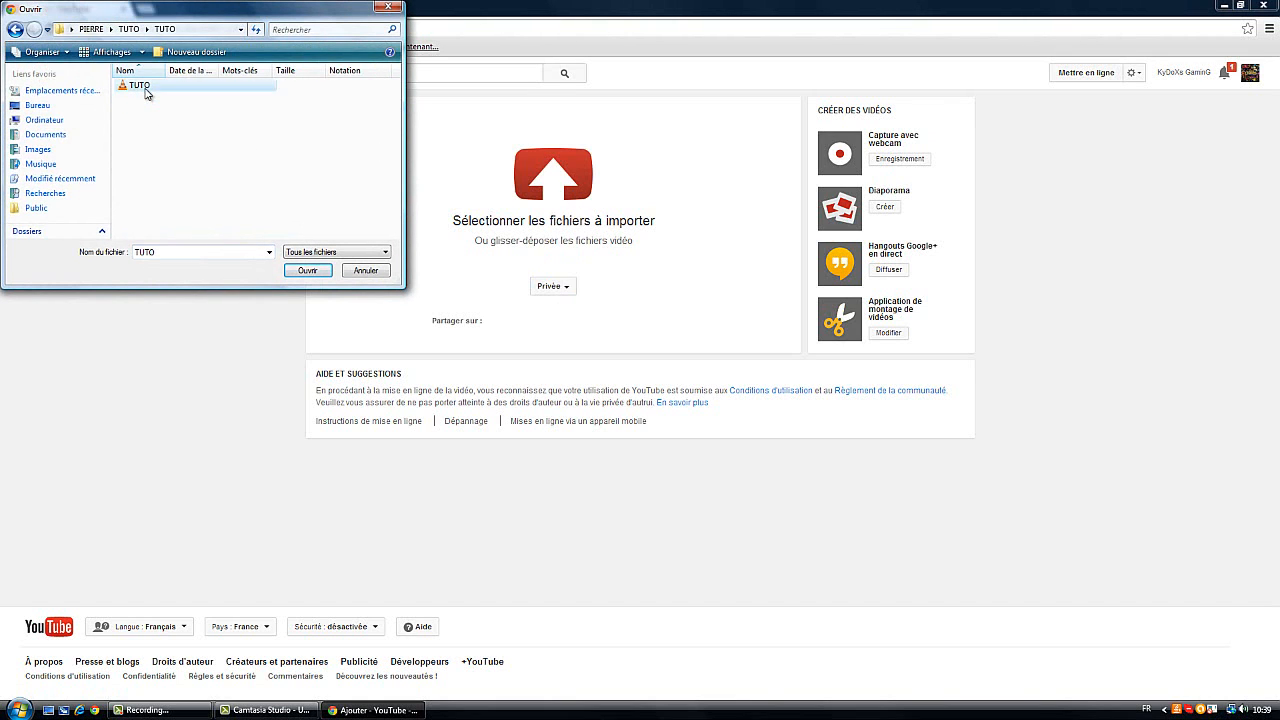
double_click(141, 86)
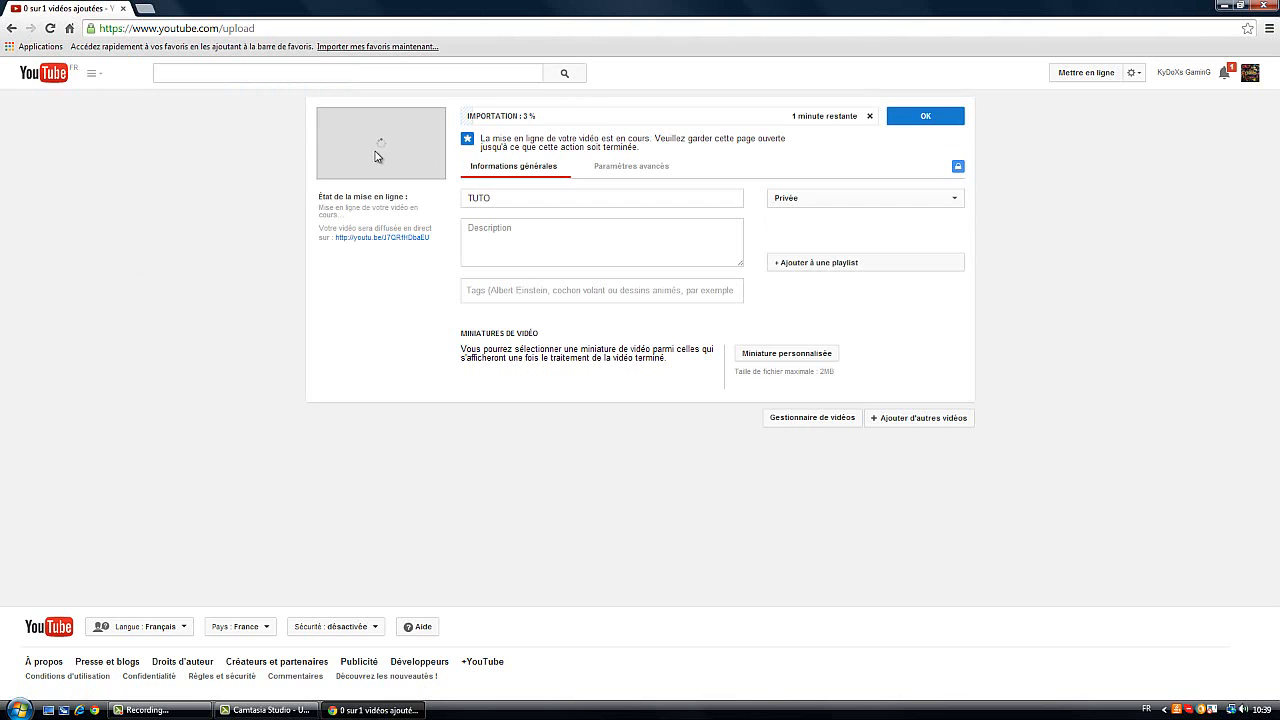
left_click(826, 201)
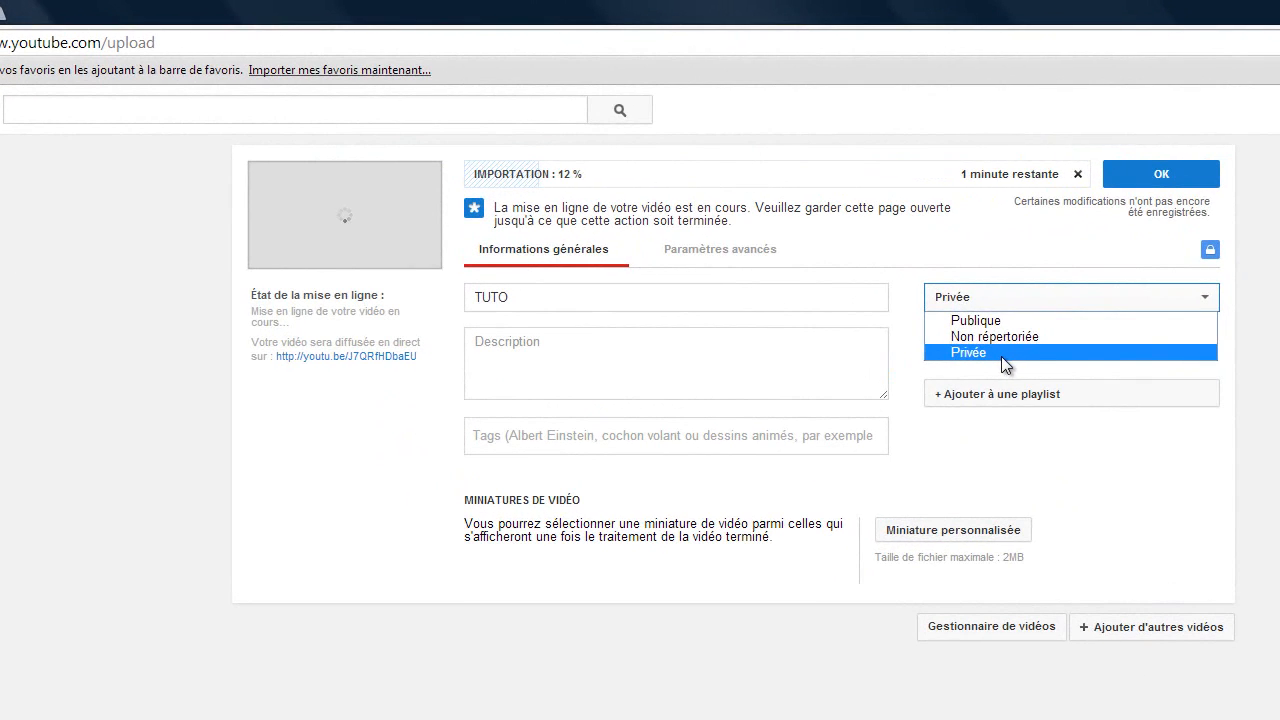
left_click(1001, 356)
Leave the video description empty and add the tag KyDoXs GaminG
left_click(579, 369)
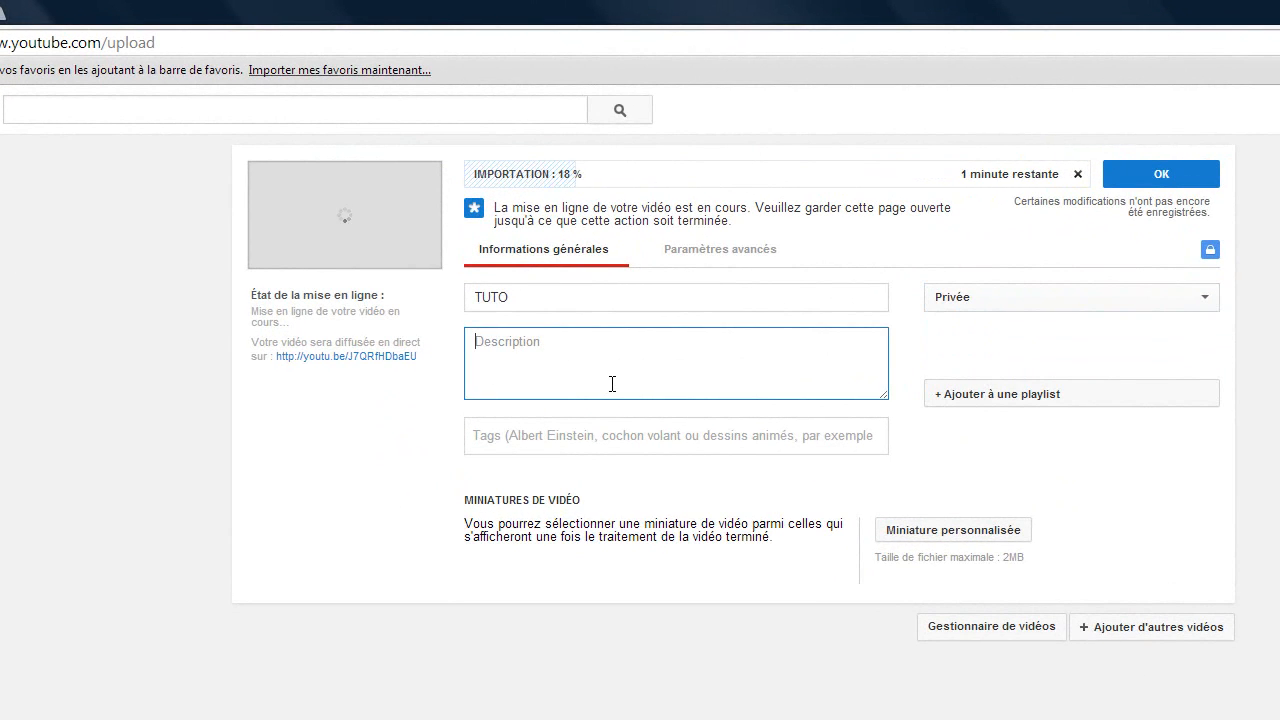
left_click(582, 441)
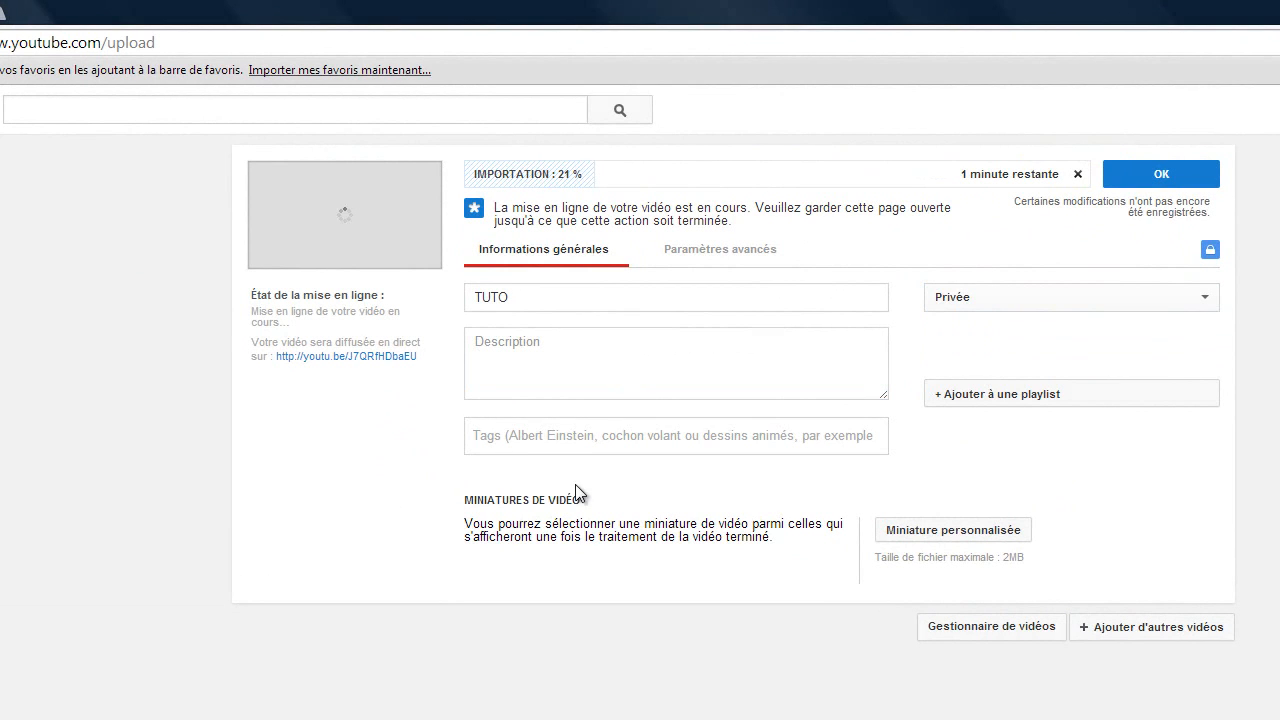
left_click(582, 451)
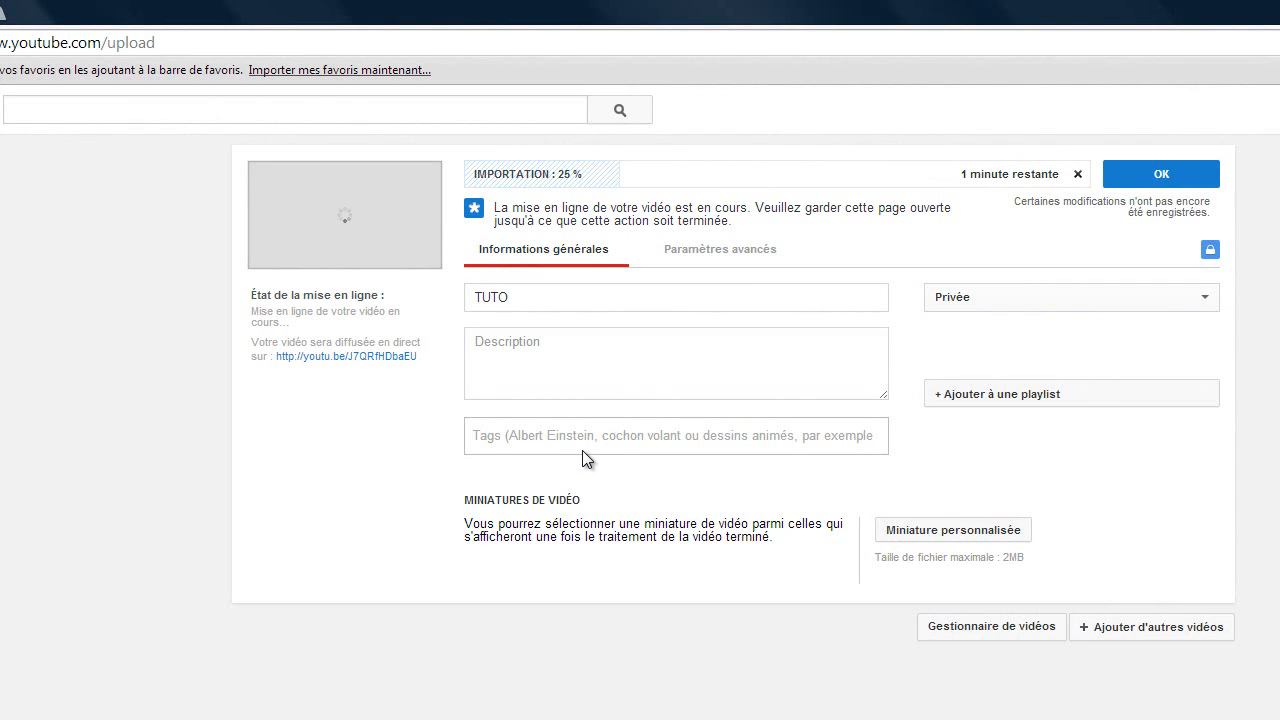
type("KyD")
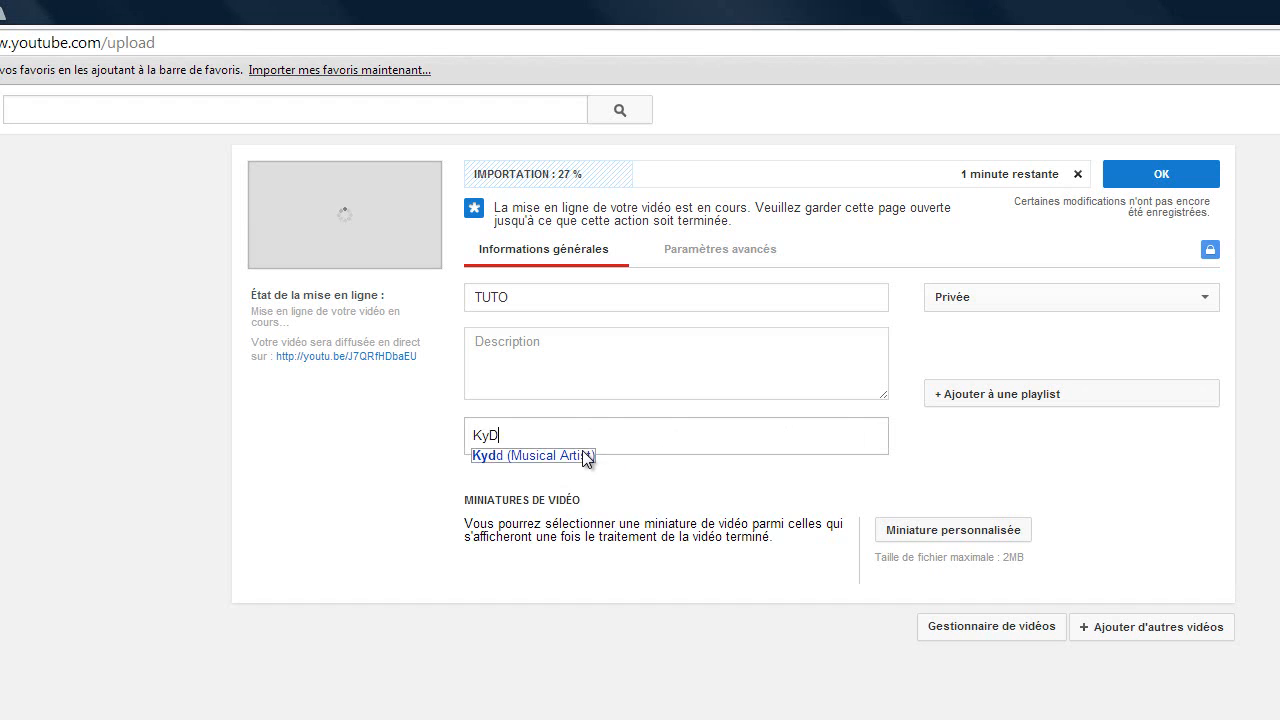
type("oXs Ga")
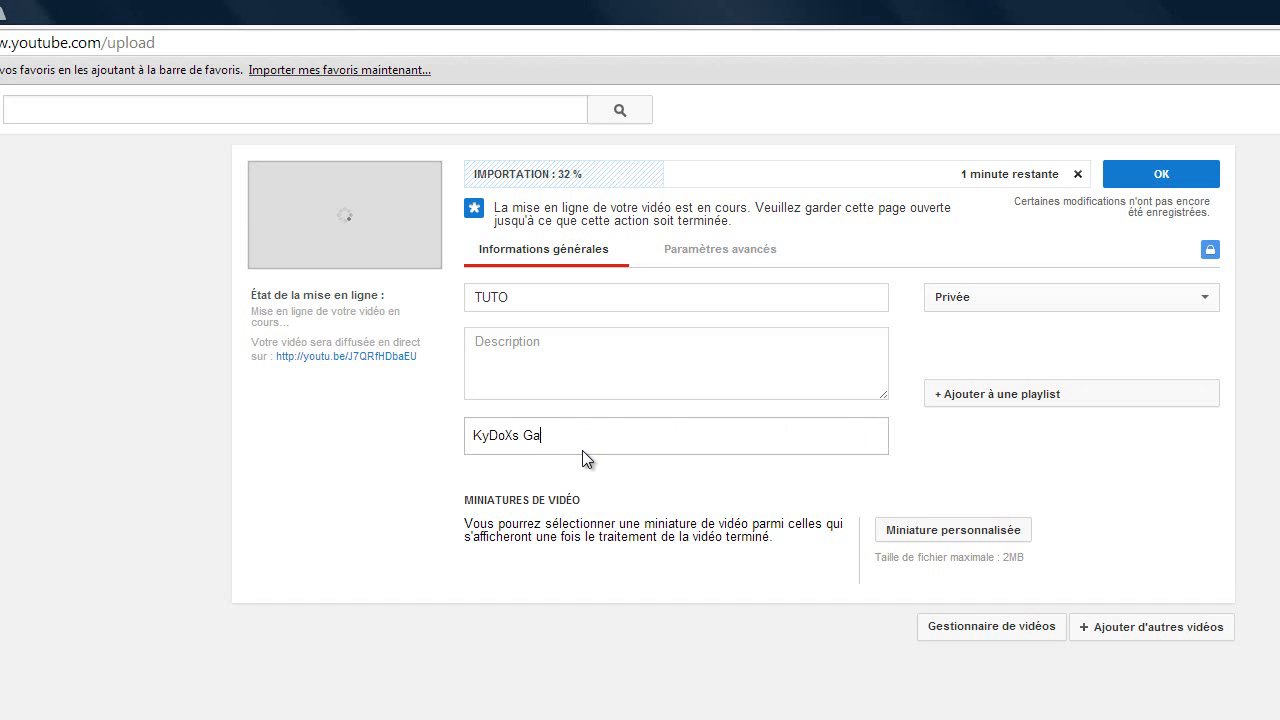
type("minG")
key("Return")
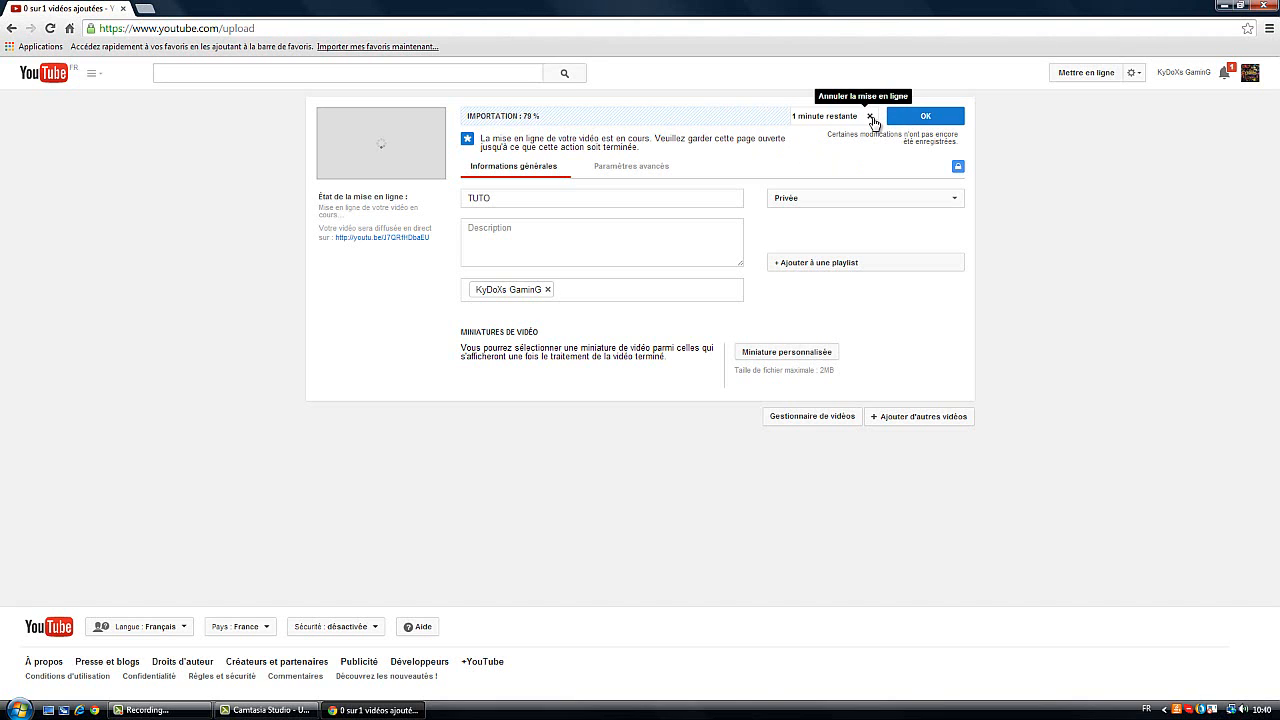
Cancel the ongoing TUTO upload and close the browser
left_click(870, 117)
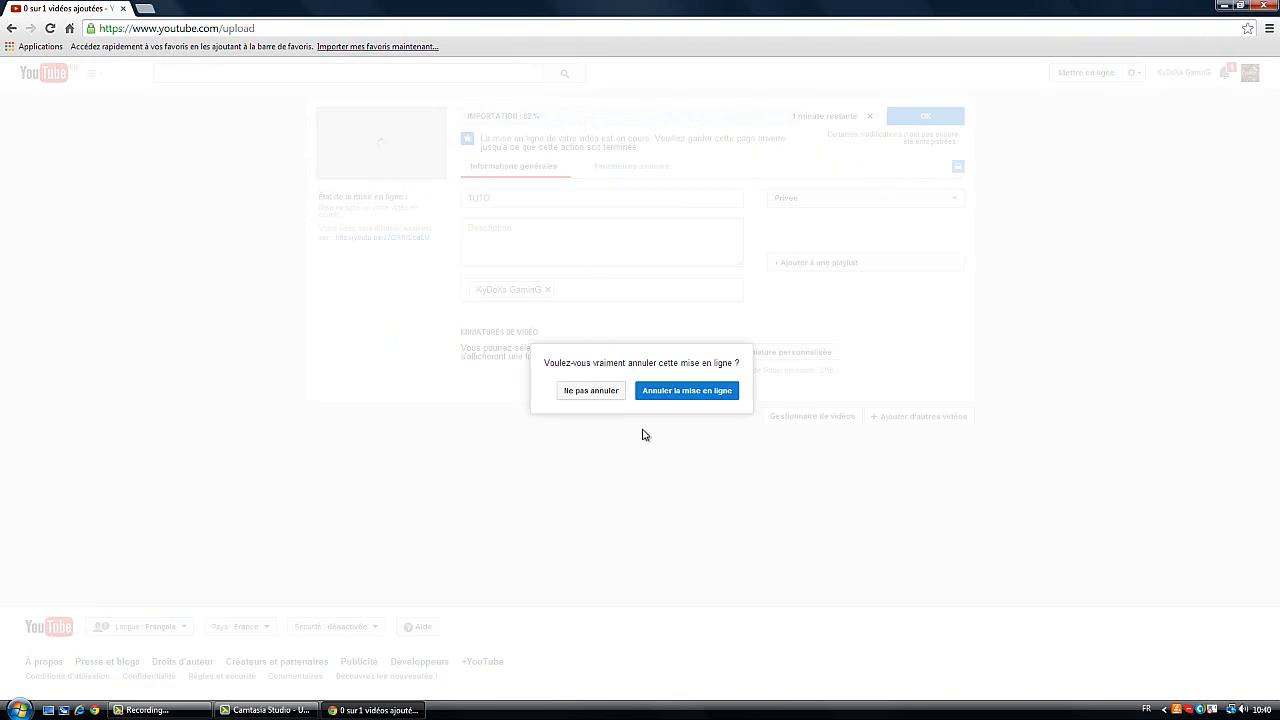
left_click(663, 398)
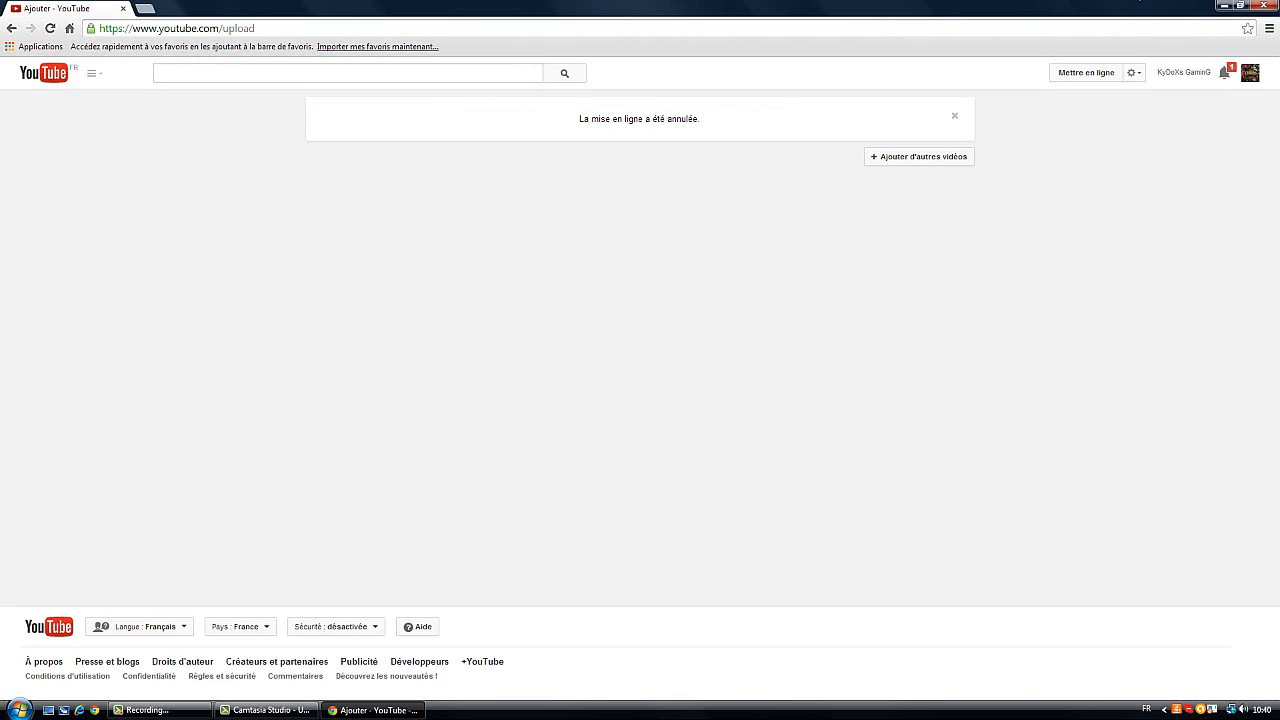
left_click(1263, 5)
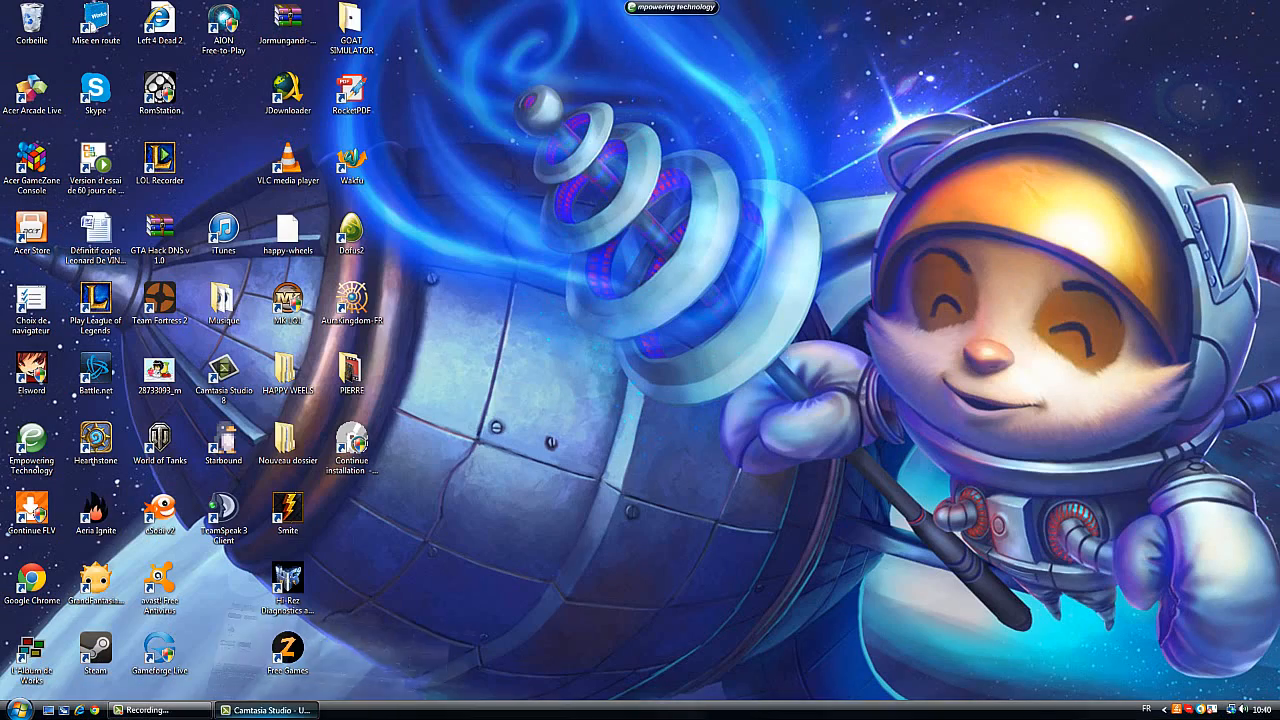